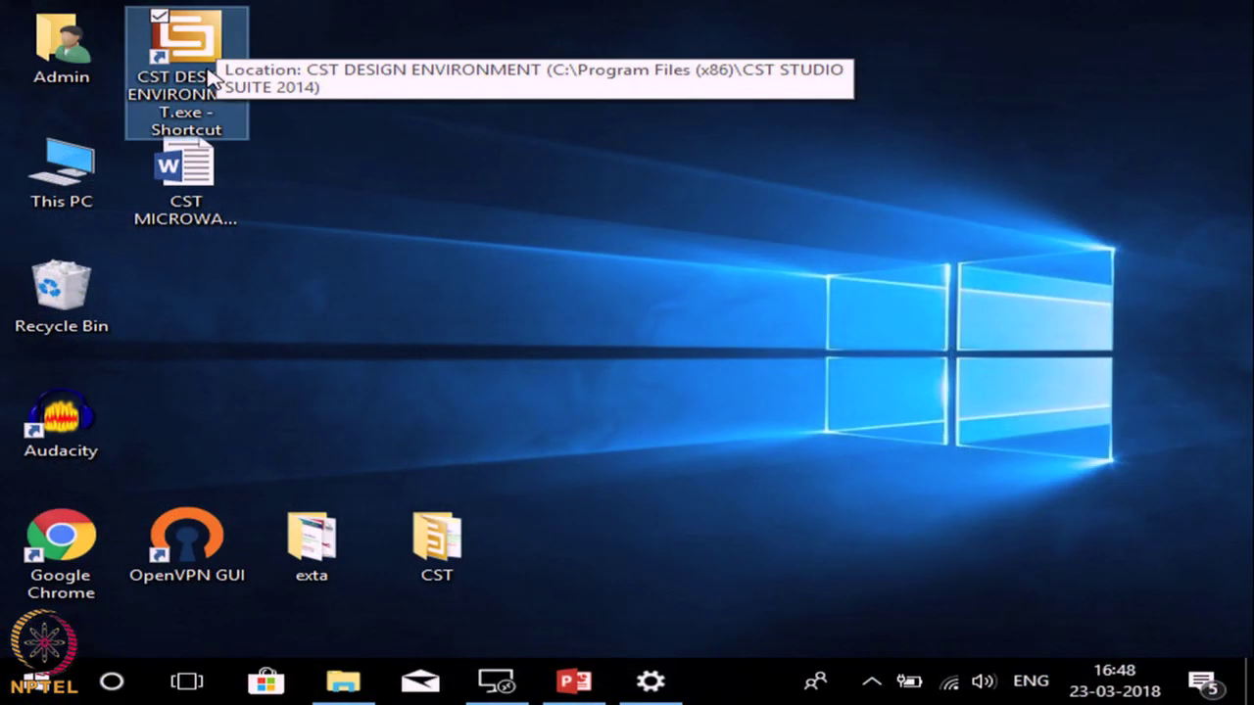
Launch CST STUDIO SUITE and start creating a new project
{"action": "double_click", "coordinate": [194, 49]}
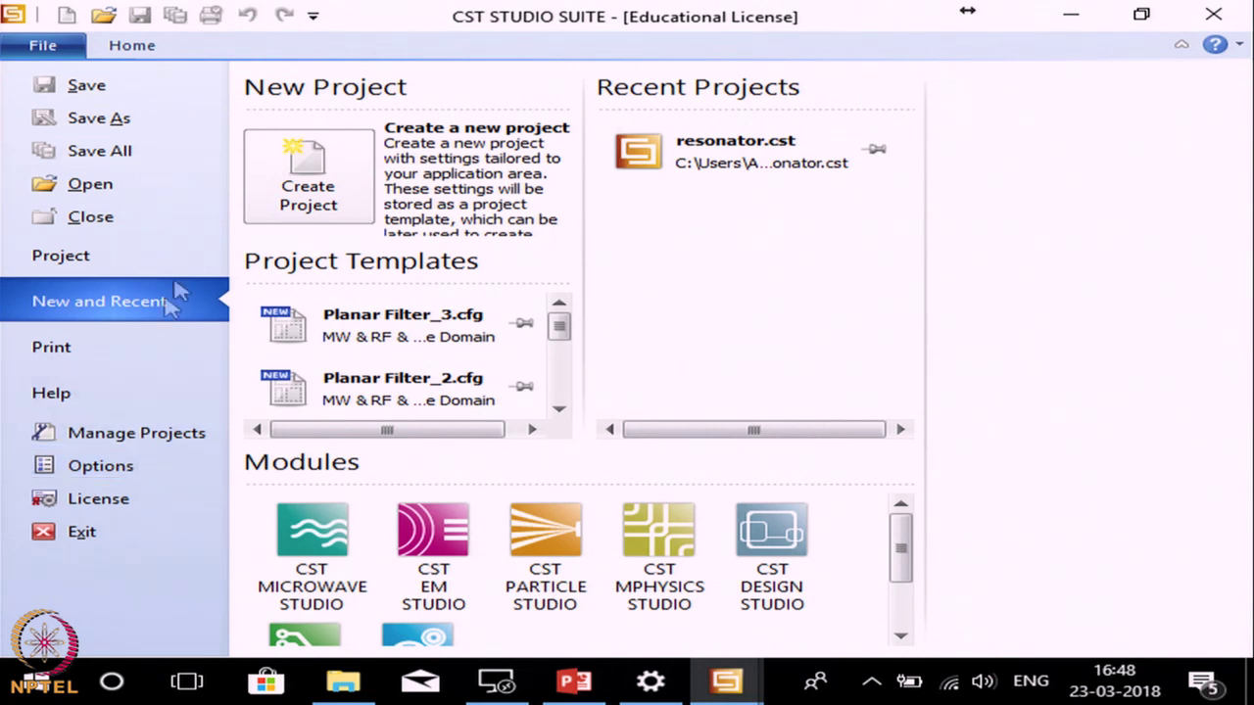
{"action": "left_click", "coordinate": [127, 51]}
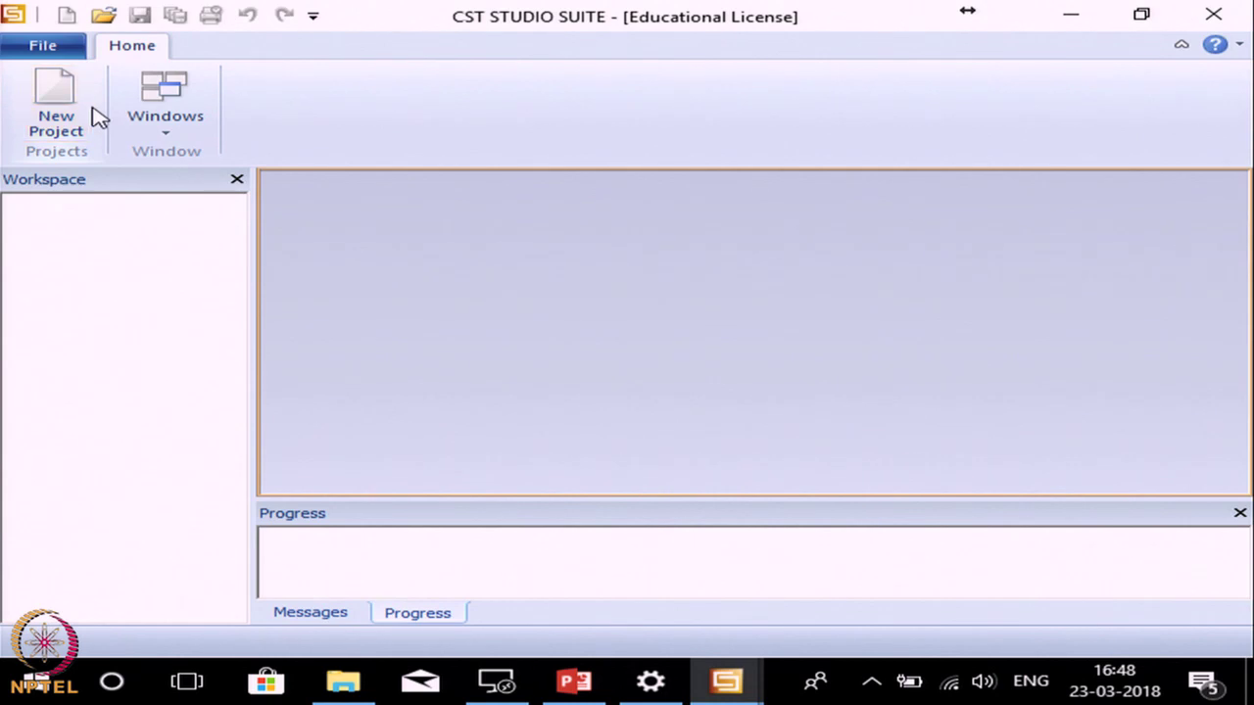
{"action": "left_click", "coordinate": [167, 137]}
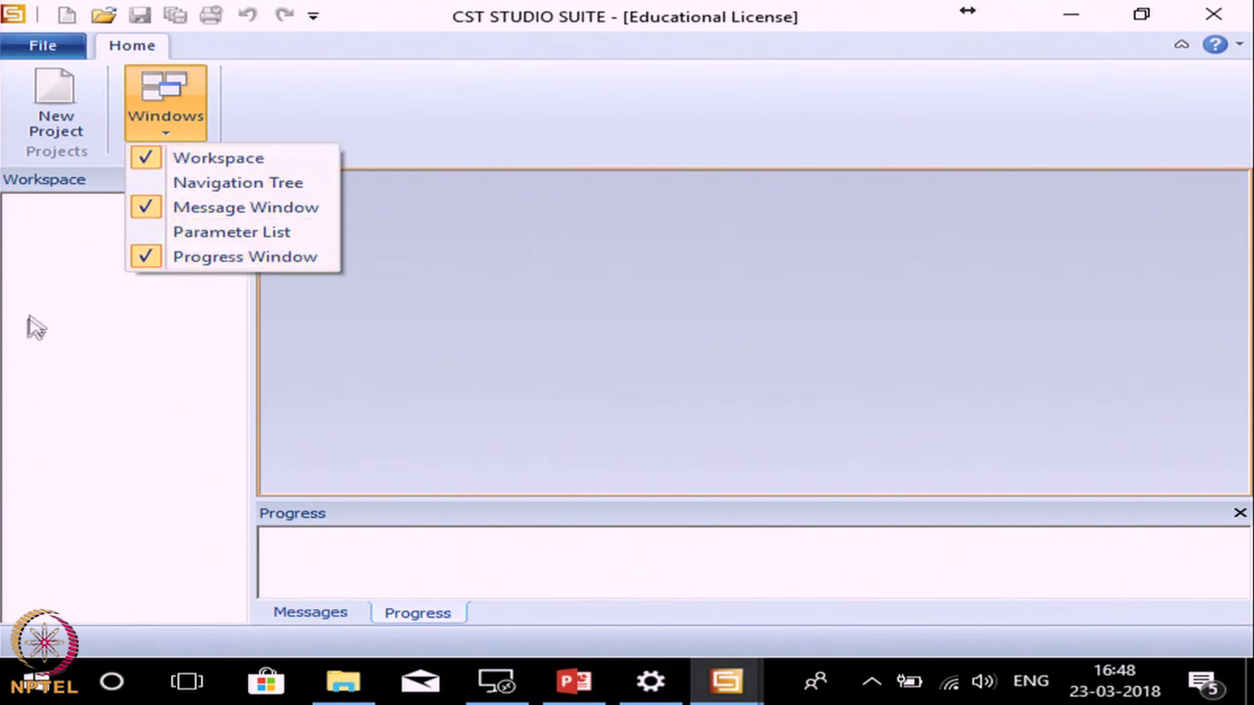
{"action": "left_click", "coordinate": [612, 409]}
{"action": "left_click", "coordinate": [42, 45]}
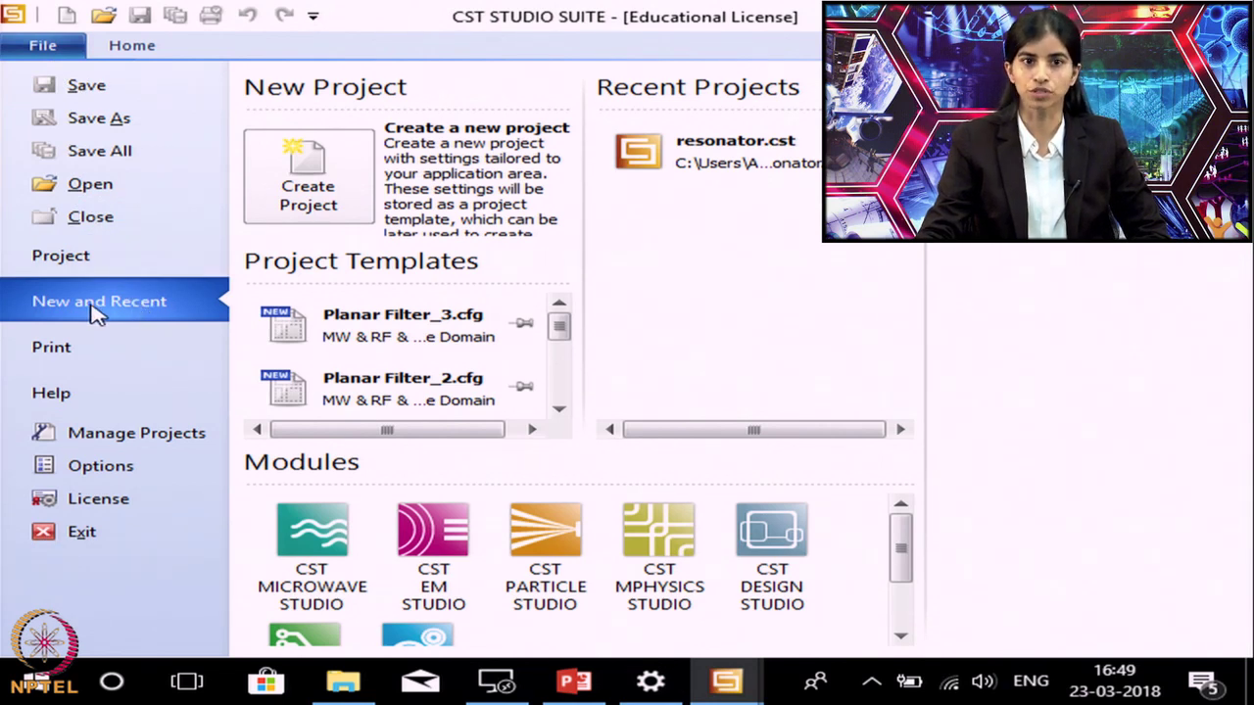
{"action": "left_click", "coordinate": [301, 189]}
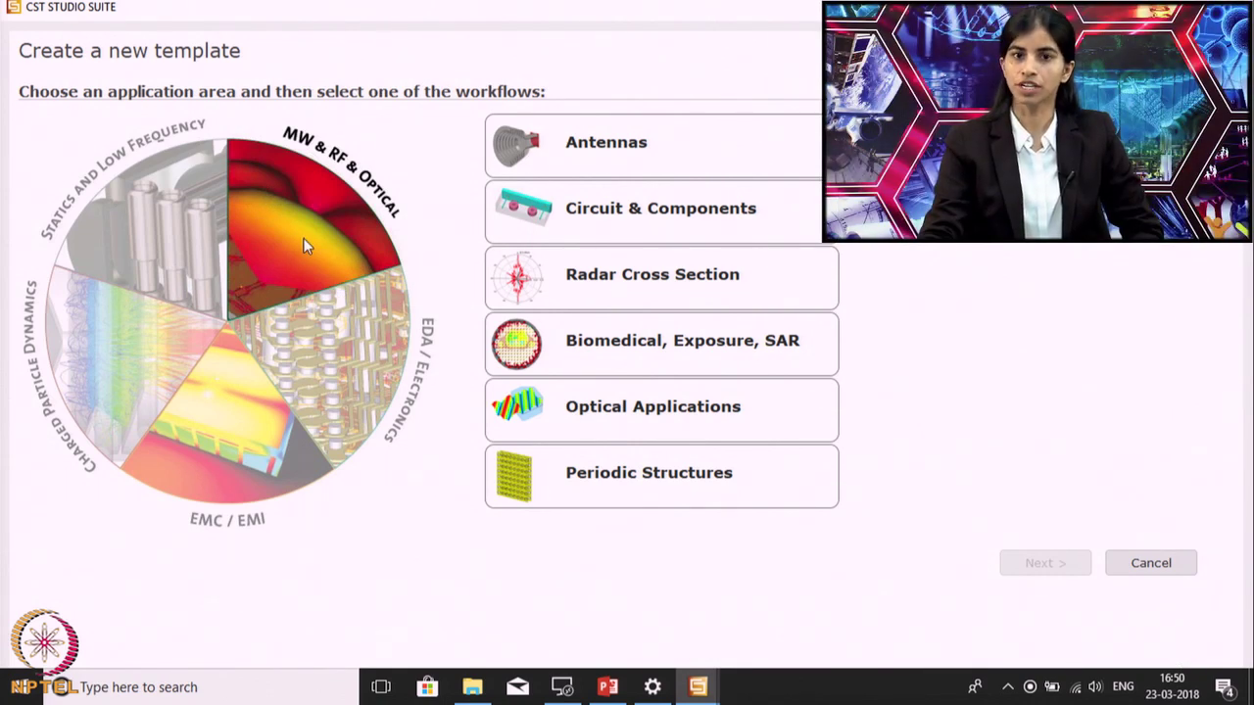
Review the workflows offered for the EDA / Electronics, EMC / EMI, Charged Particle Dynamics and Statics and Low Frequency application areas
{"action": "left_click", "coordinate": [344, 384]}
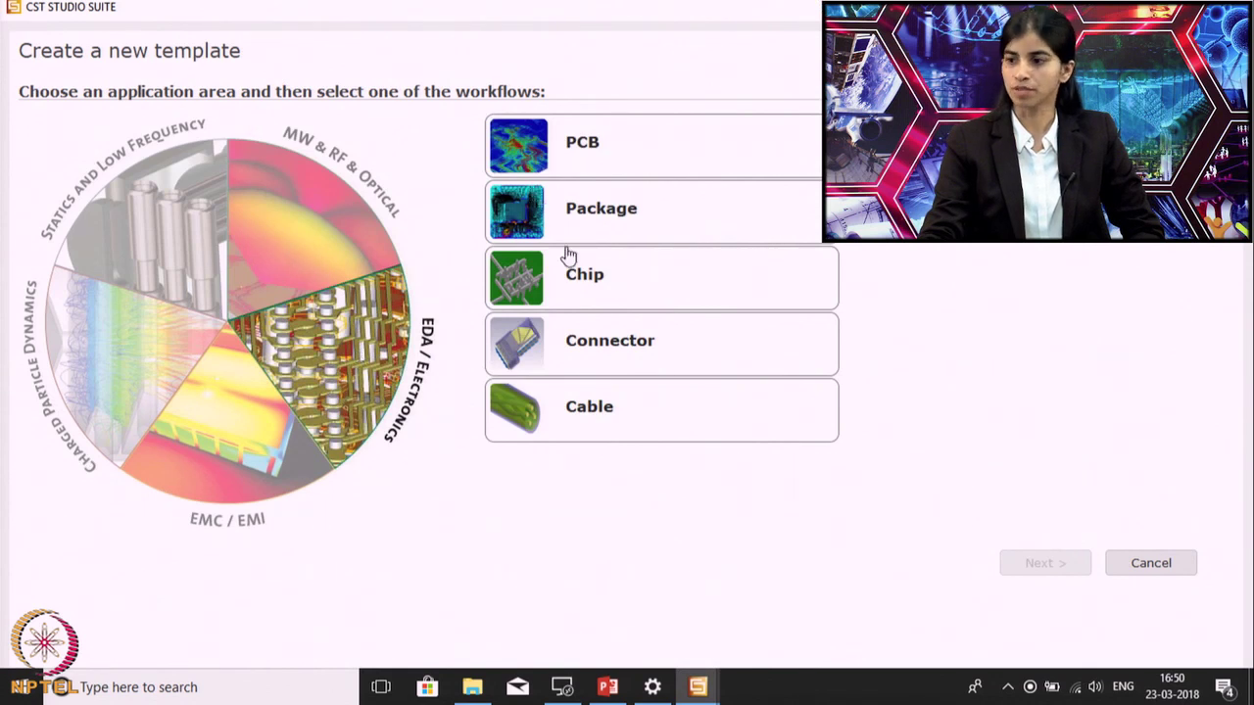
{"action": "left_click", "coordinate": [246, 412]}
{"action": "left_click", "coordinate": [138, 369]}
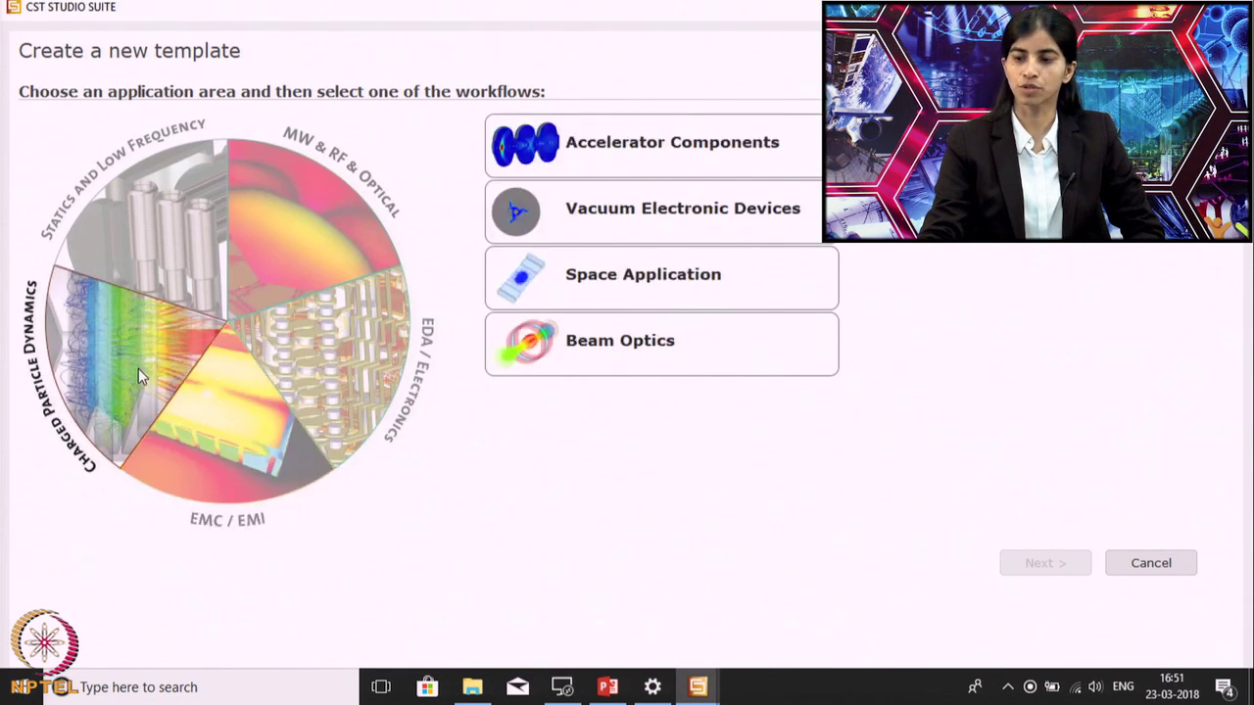
{"action": "left_click", "coordinate": [179, 253]}
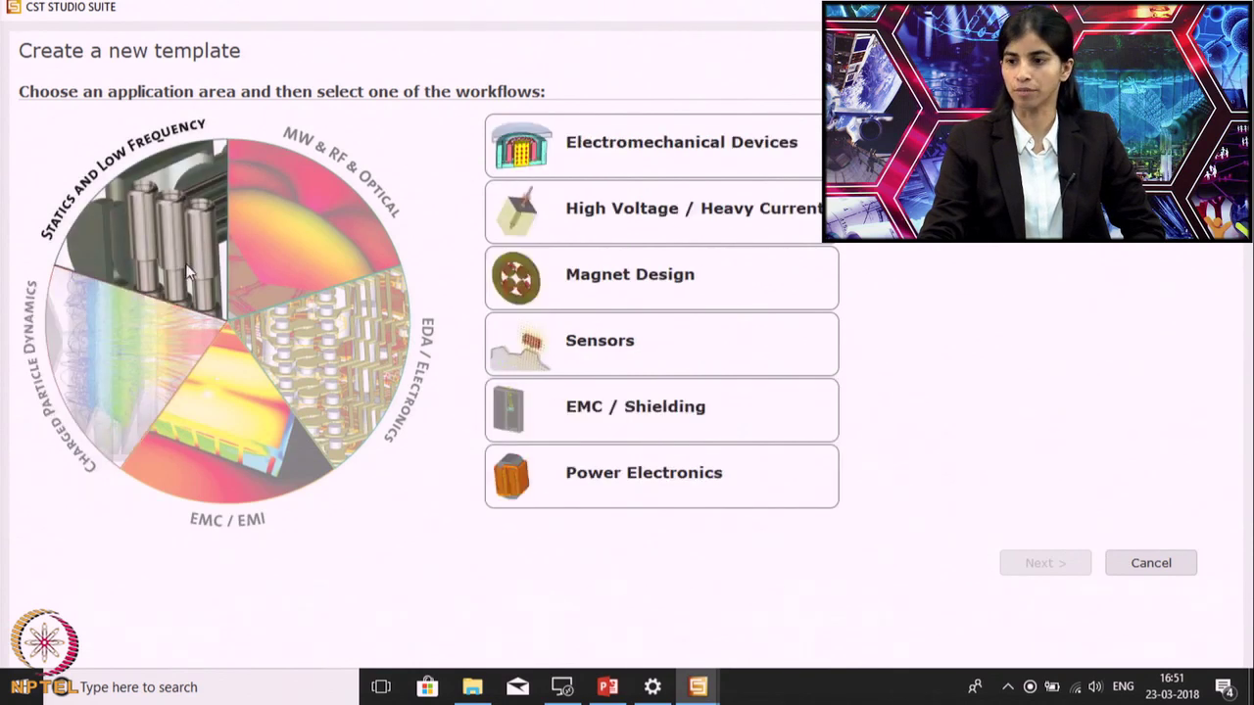
Choose the MW & RF & Optical area with the Circuit & Components category and the Planar Filters workflow
{"action": "left_click", "coordinate": [280, 240]}
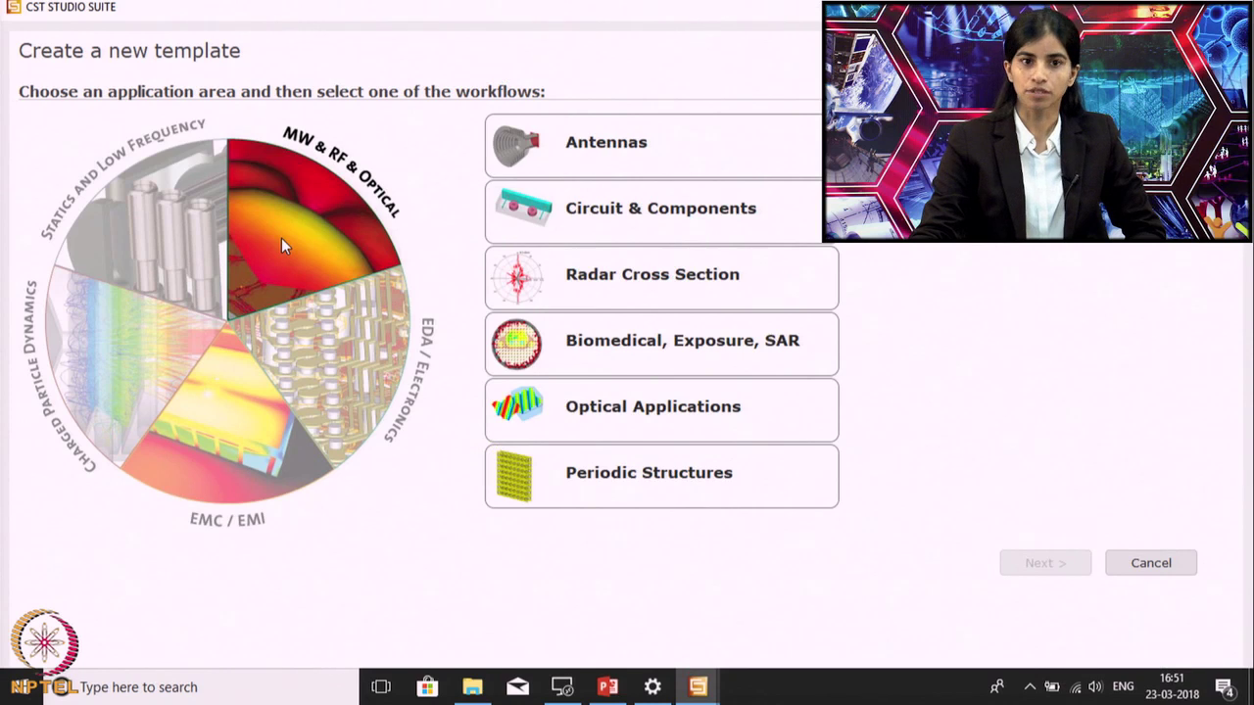
{"action": "left_click", "coordinate": [577, 220]}
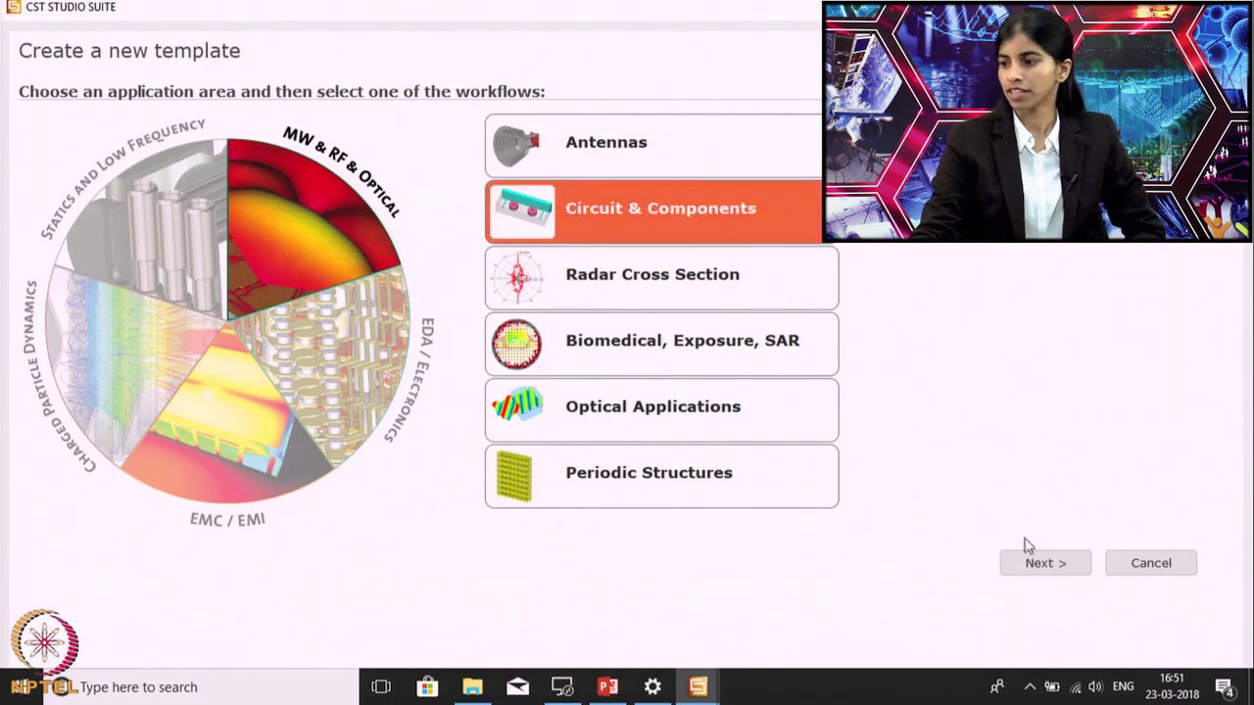
{"action": "left_click", "coordinate": [1033, 566]}
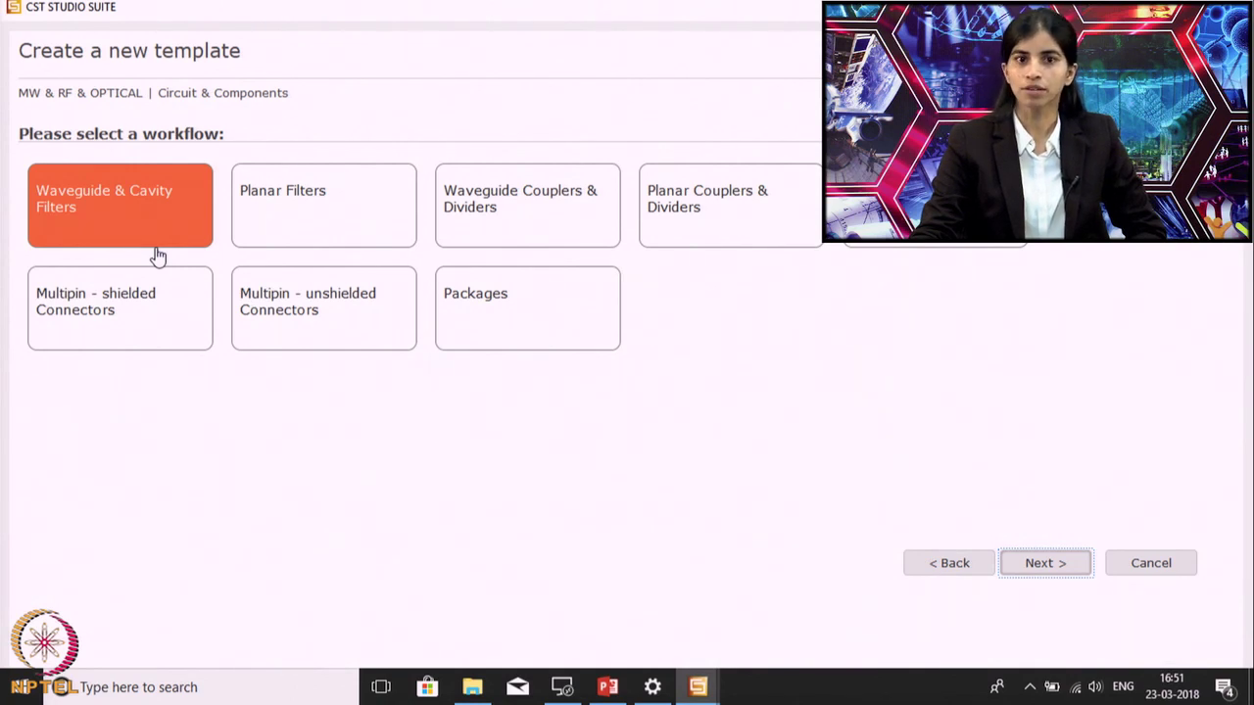
{"action": "left_click", "coordinate": [289, 225]}
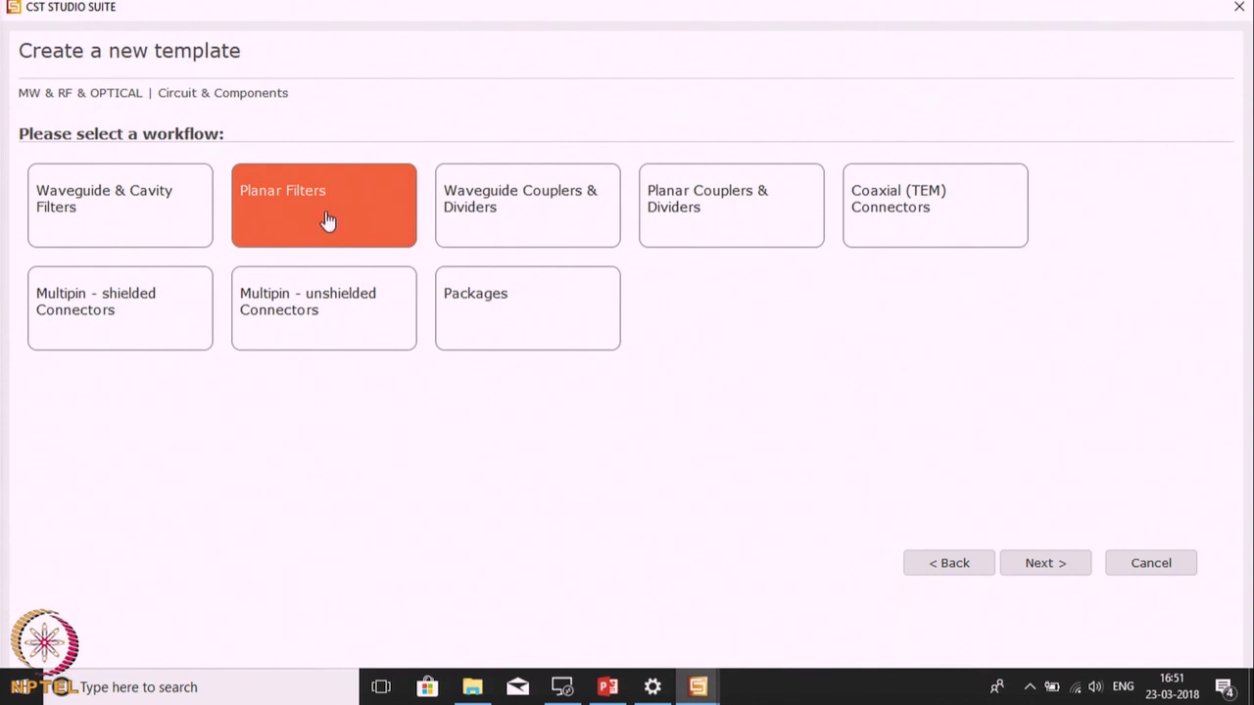
{"action": "left_click", "coordinate": [1028, 572]}
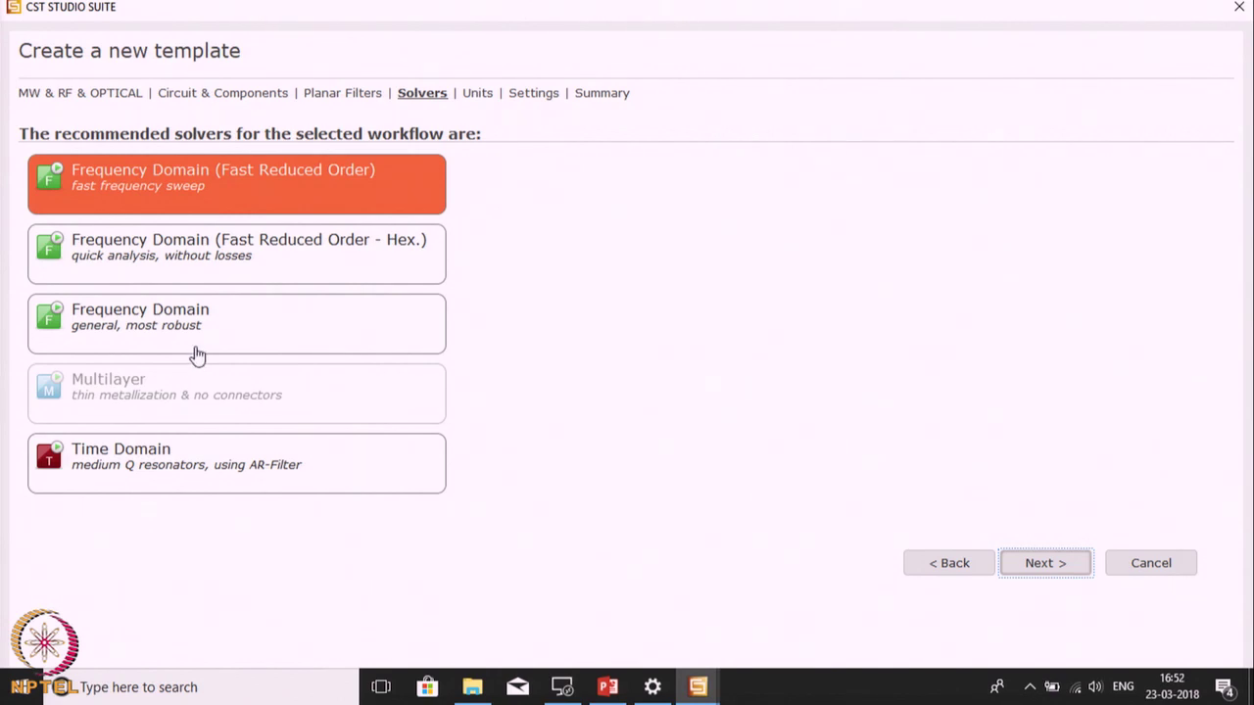
Select the Time Domain solver and accept mm, GHz, ns and Kelvin as the template's units
{"action": "left_click", "coordinate": [209, 474]}
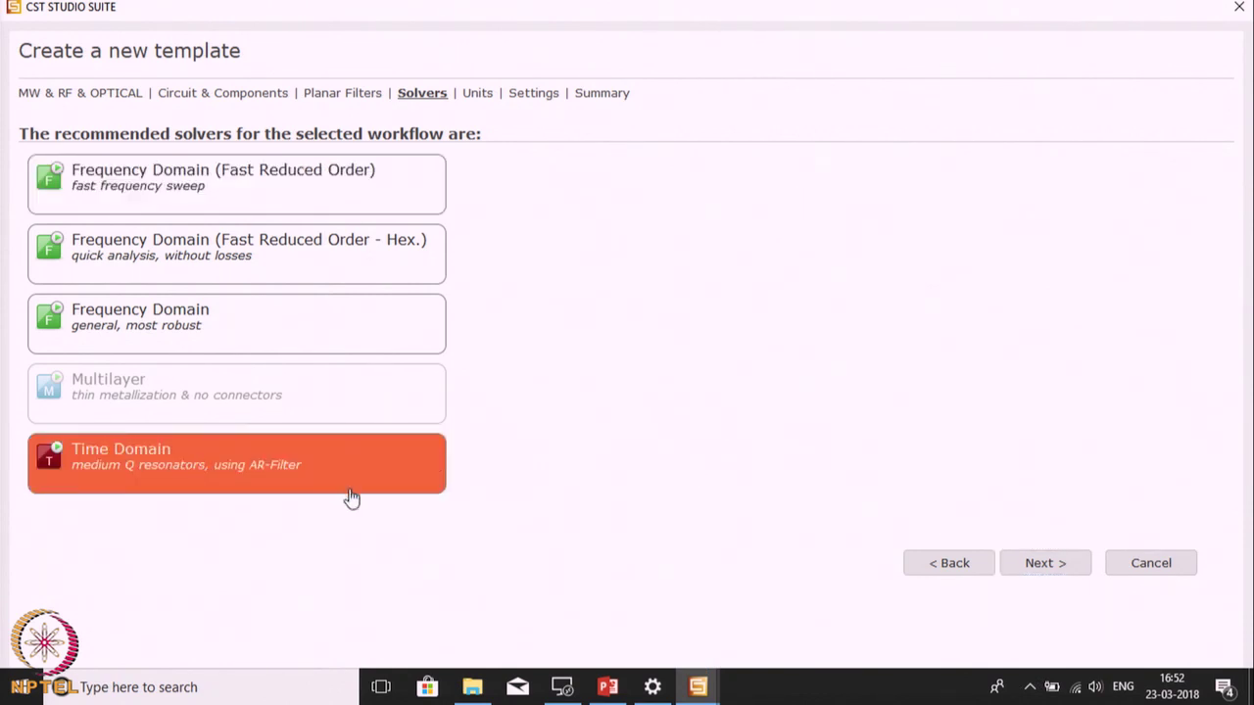
{"action": "left_click", "coordinate": [1066, 564]}
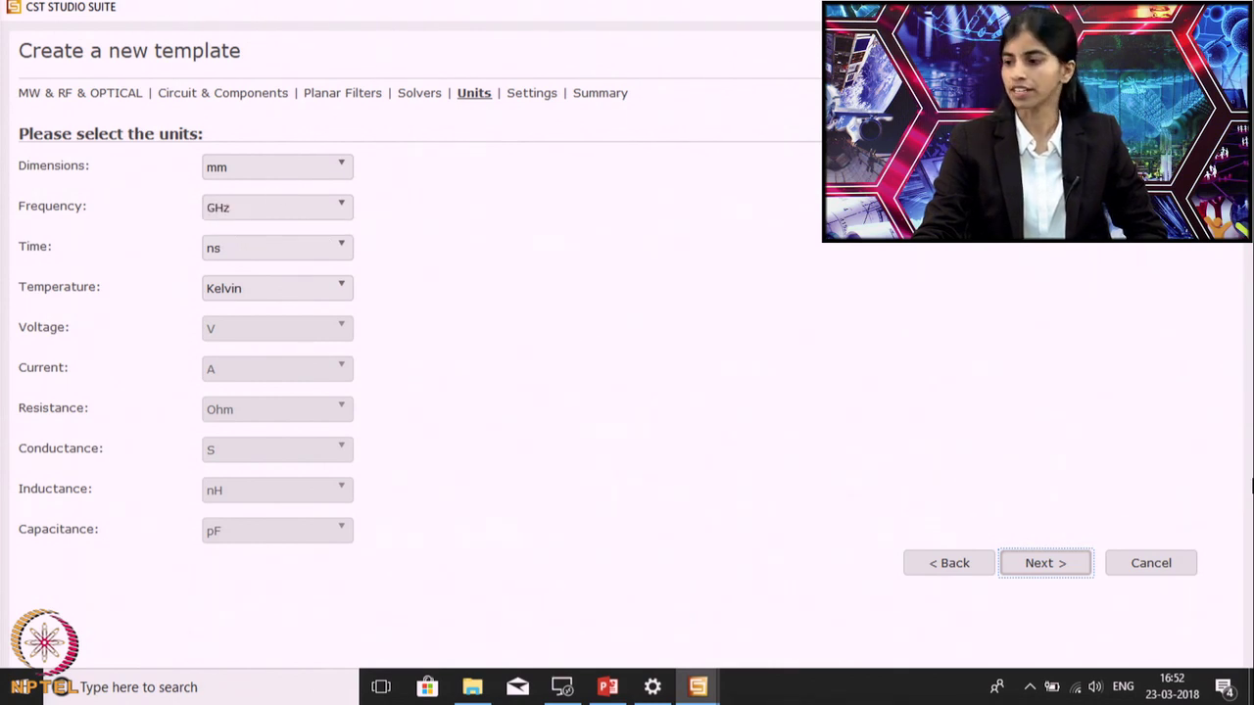
{"action": "left_click", "coordinate": [1057, 576]}
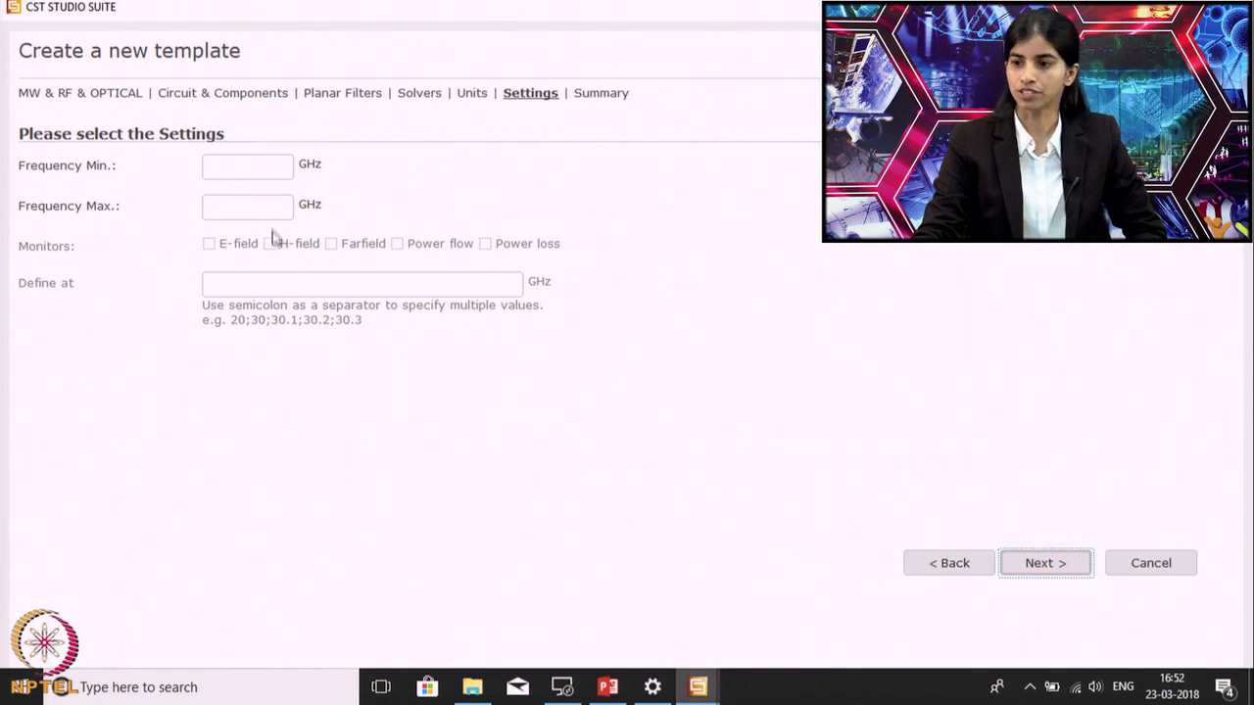
Set the template's frequency range to a minimum of 0.5 GHz and a maximum of 3.5 GHz
{"action": "left_click", "coordinate": [267, 176]}
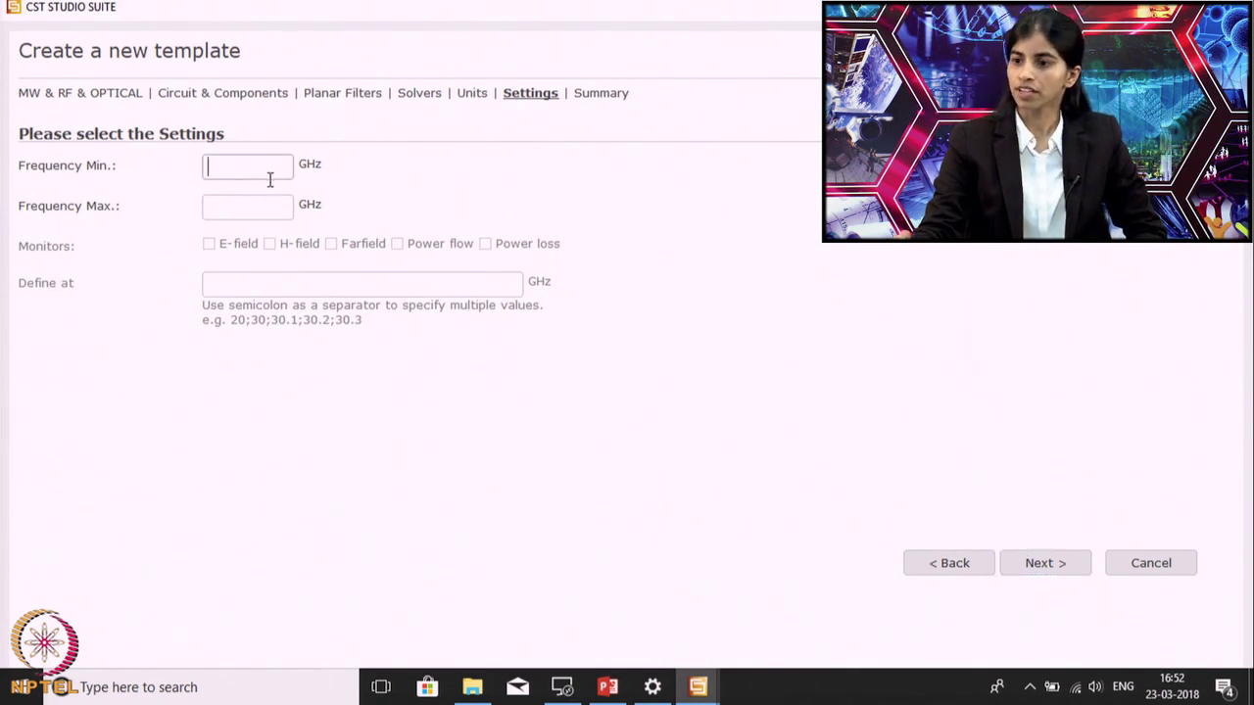
{"action": "type", "text": "0.5"}
{"action": "left_click", "coordinate": [271, 215]}
{"action": "type", "text": "3"}
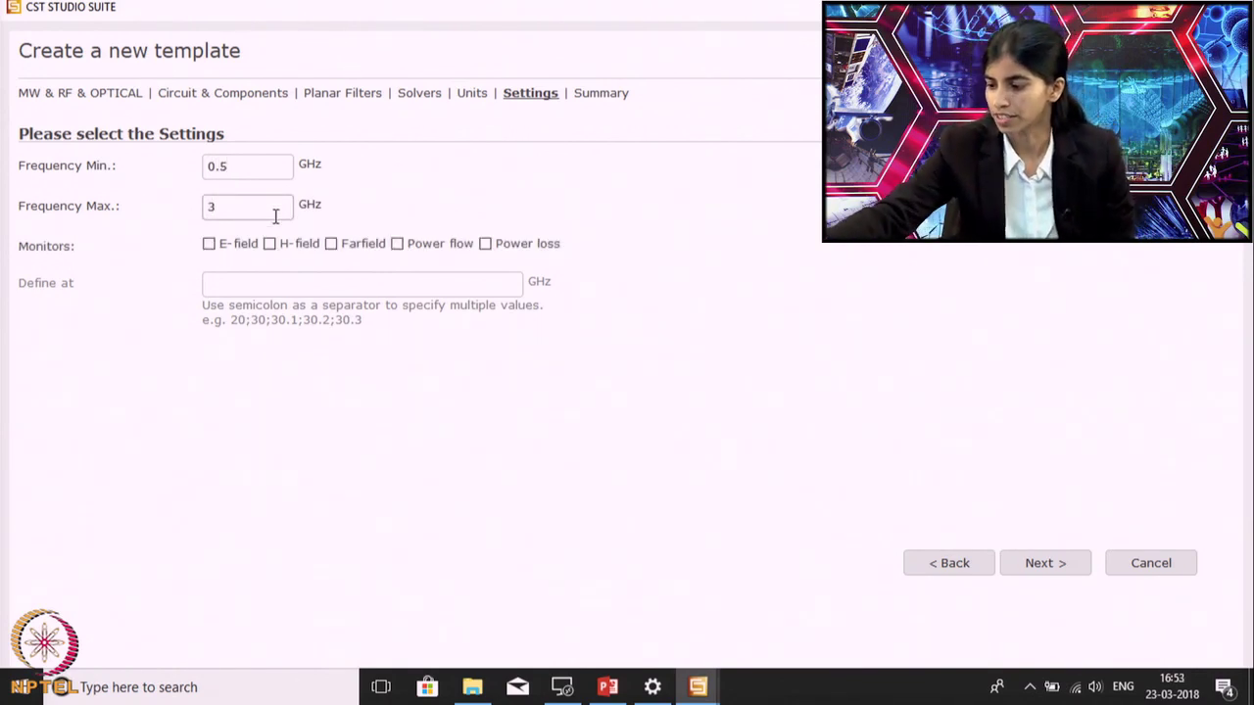
{"action": "key", "text": "BackSpace"}
{"action": "type", "text": "3.5"}
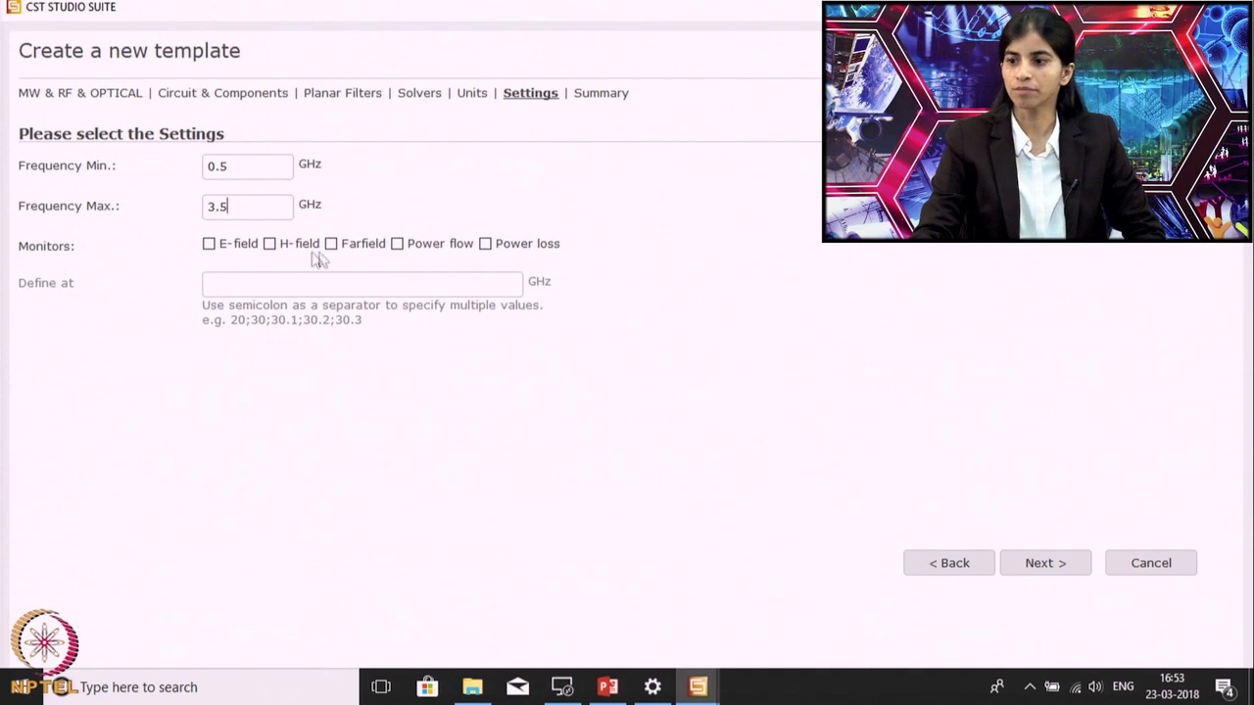
Enable the E-field, H-field and Farfield monitors, define them at 0.5;1;3.0 GHz, and continue to the template summary
{"action": "left_click", "coordinate": [210, 244]}
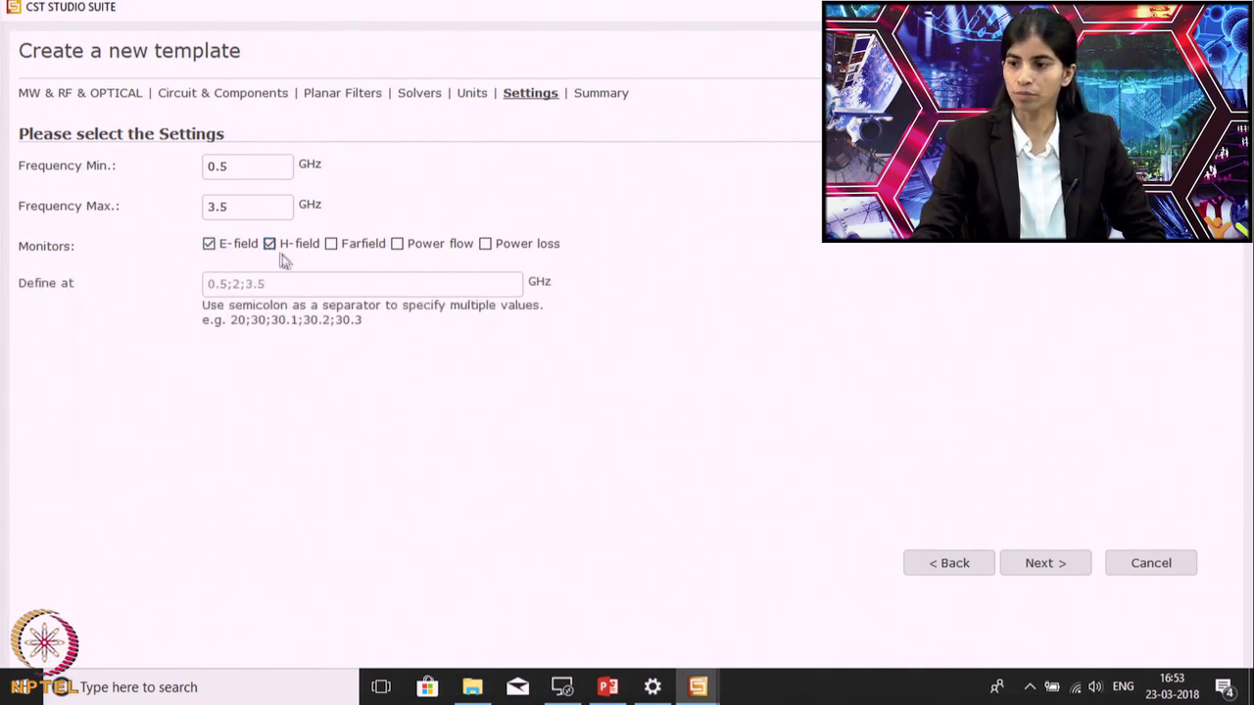
{"action": "left_click", "coordinate": [331, 244]}
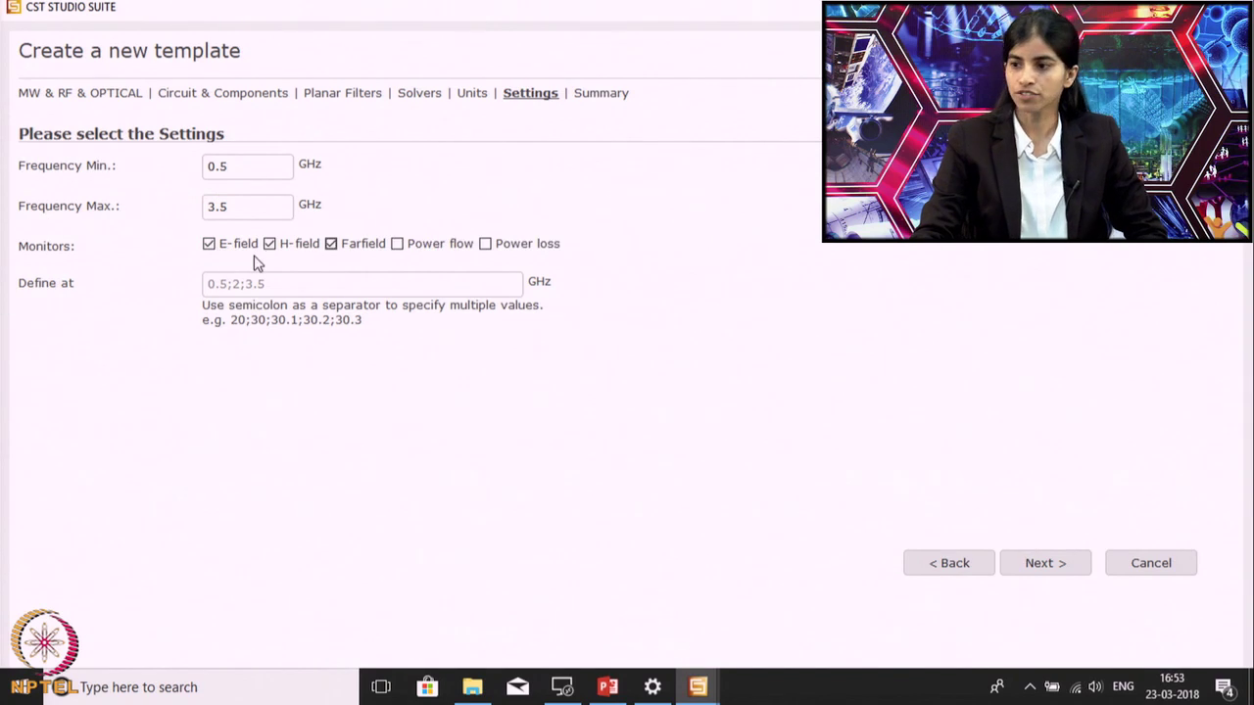
{"action": "left_click", "coordinate": [337, 283]}
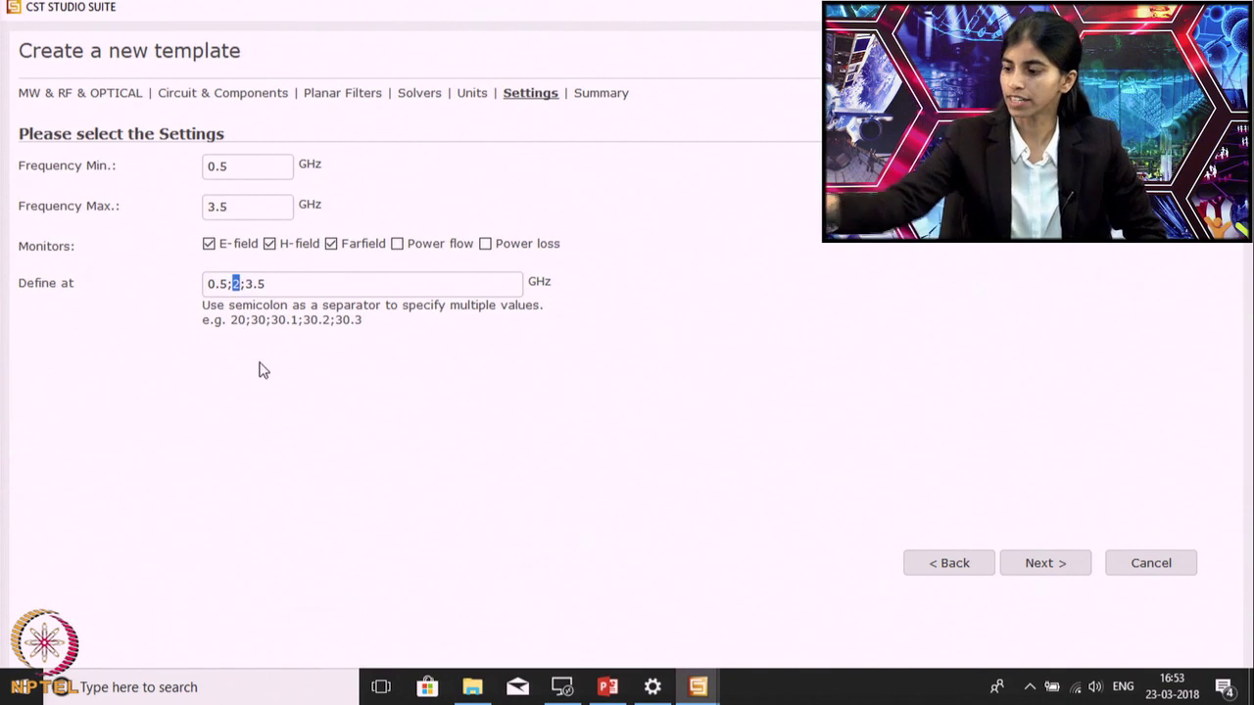
{"action": "key", "text": "BackSpace"}
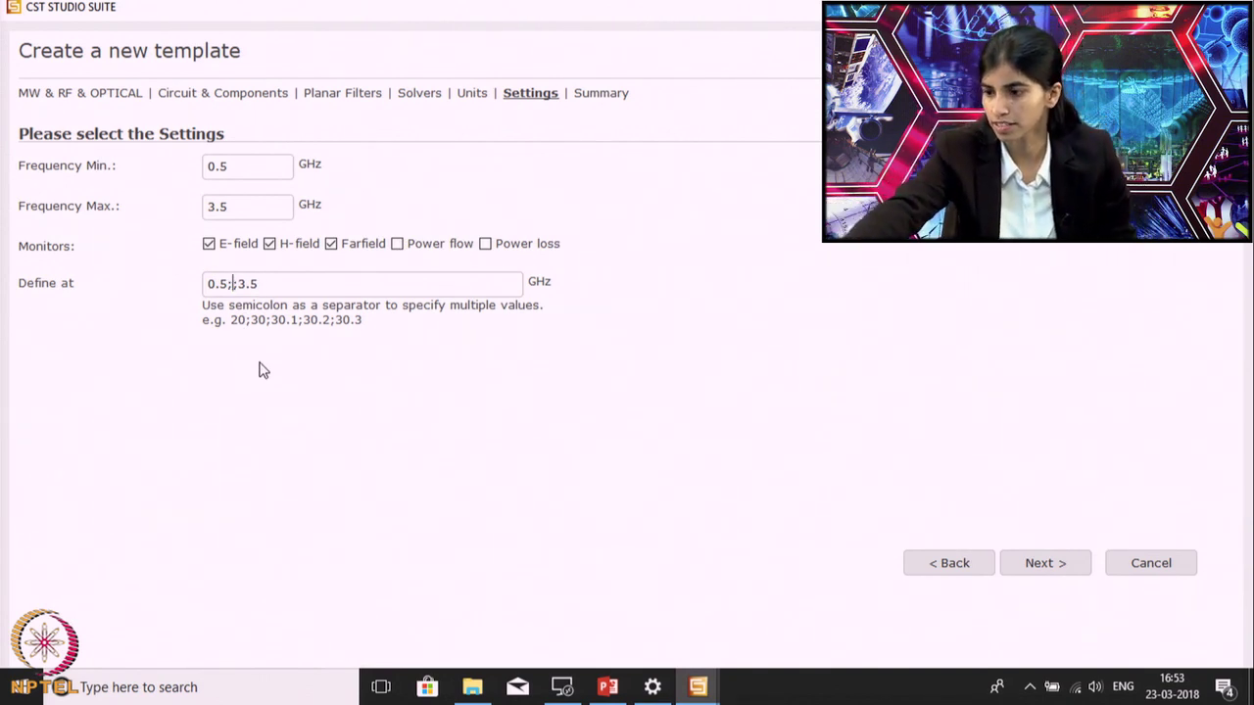
{"action": "type", "text": "1"}
{"action": "left_click", "coordinate": [283, 285]}
{"action": "key", "text": "BackSpace"}
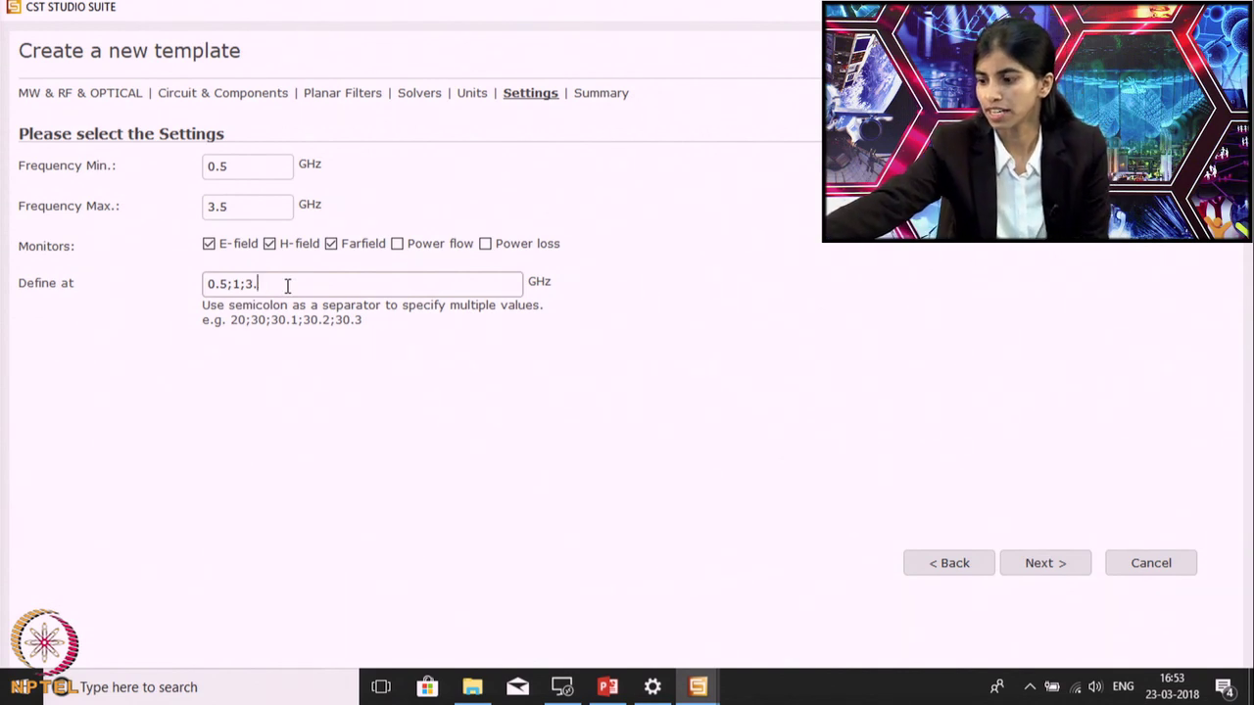
{"action": "type", "text": "0"}
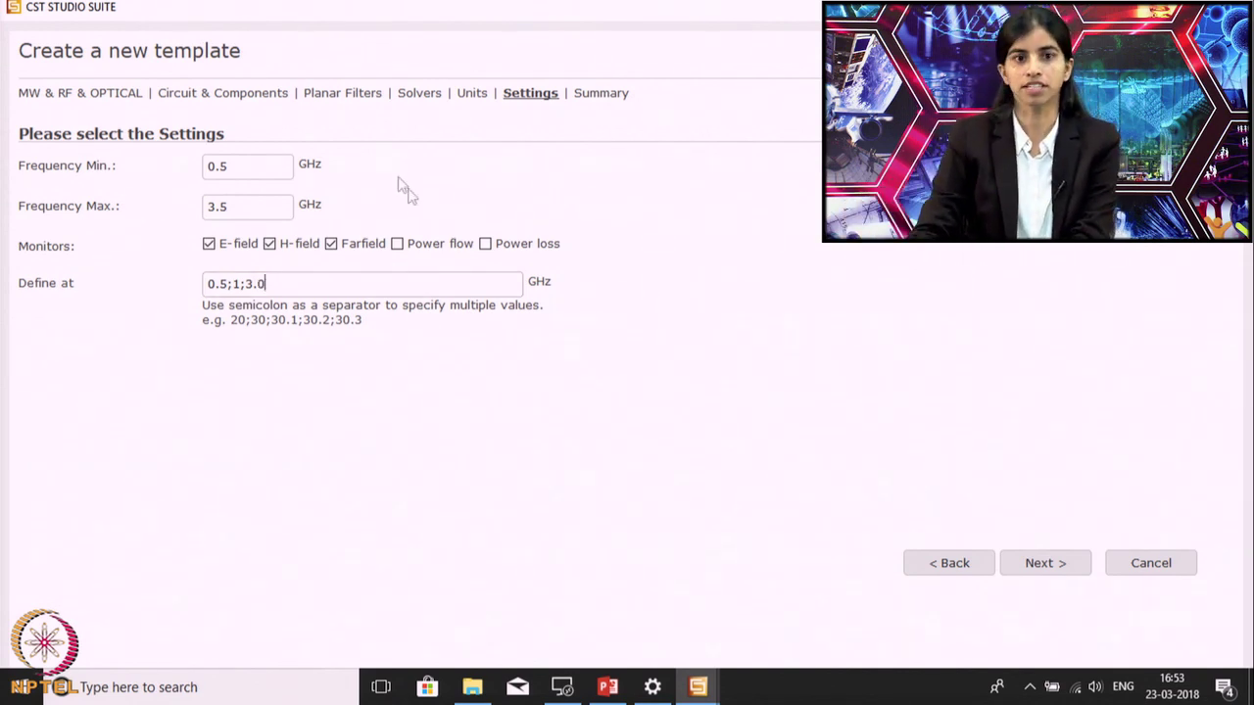
{"action": "left_click", "coordinate": [1048, 568]}
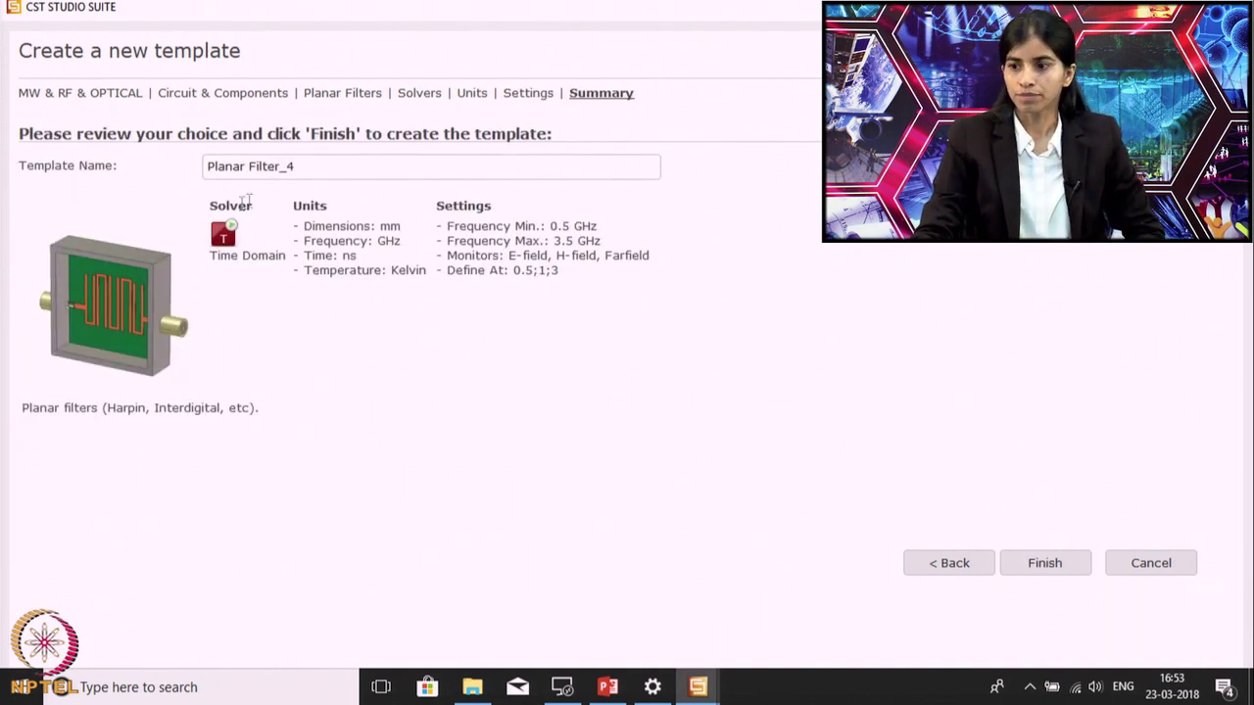
Name the template Filter and finish creating it
{"action": "left_click_drag", "start_coordinate": [330, 167], "coordinate": [202, 166]}
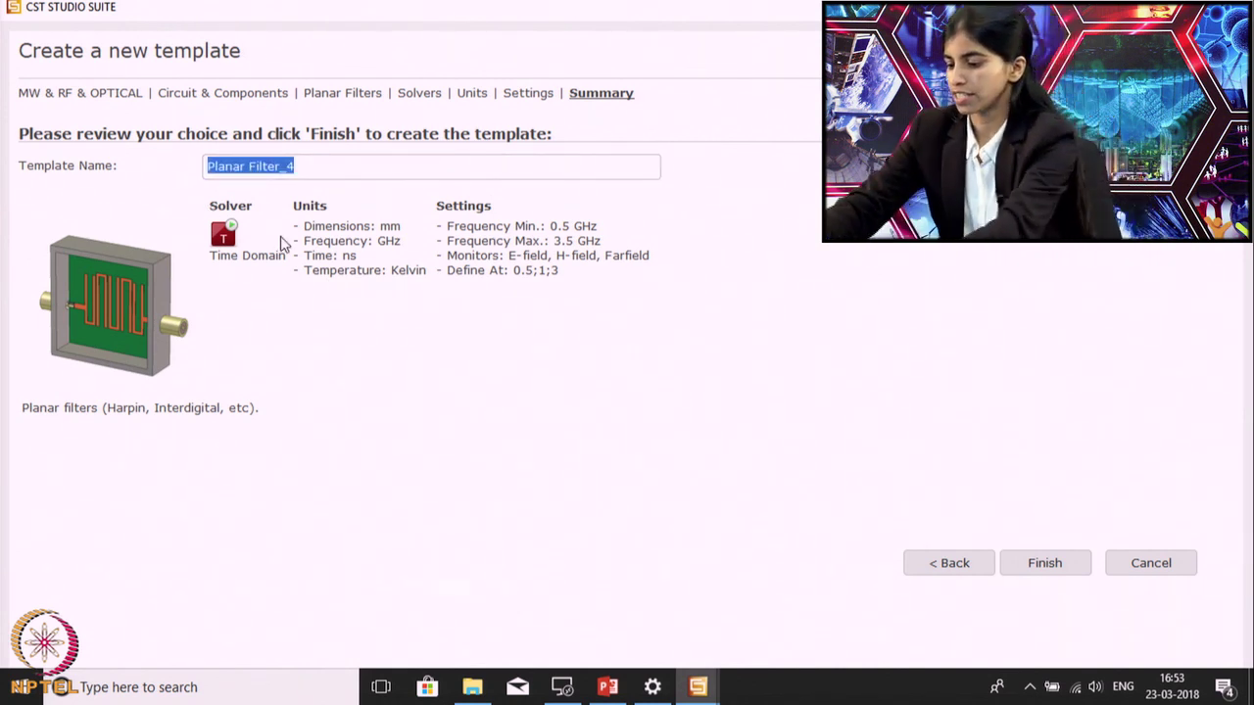
{"action": "type", "text": "Filter"}
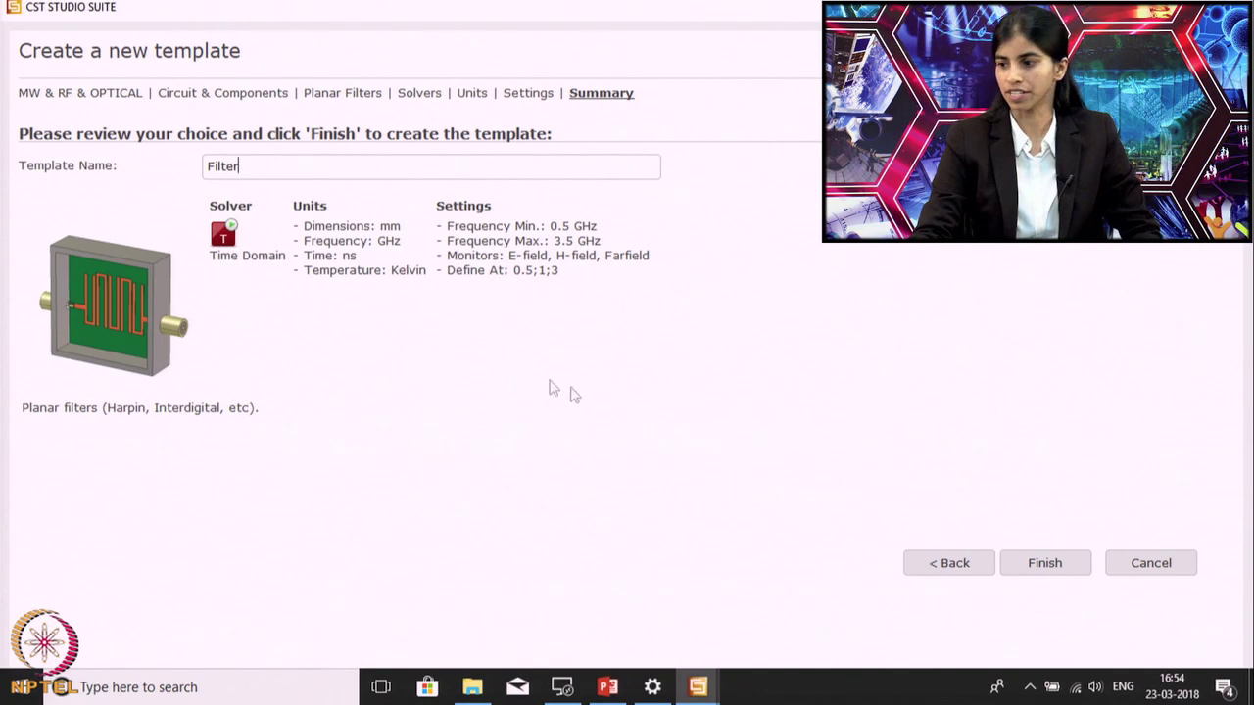
{"action": "left_click", "coordinate": [1042, 568]}
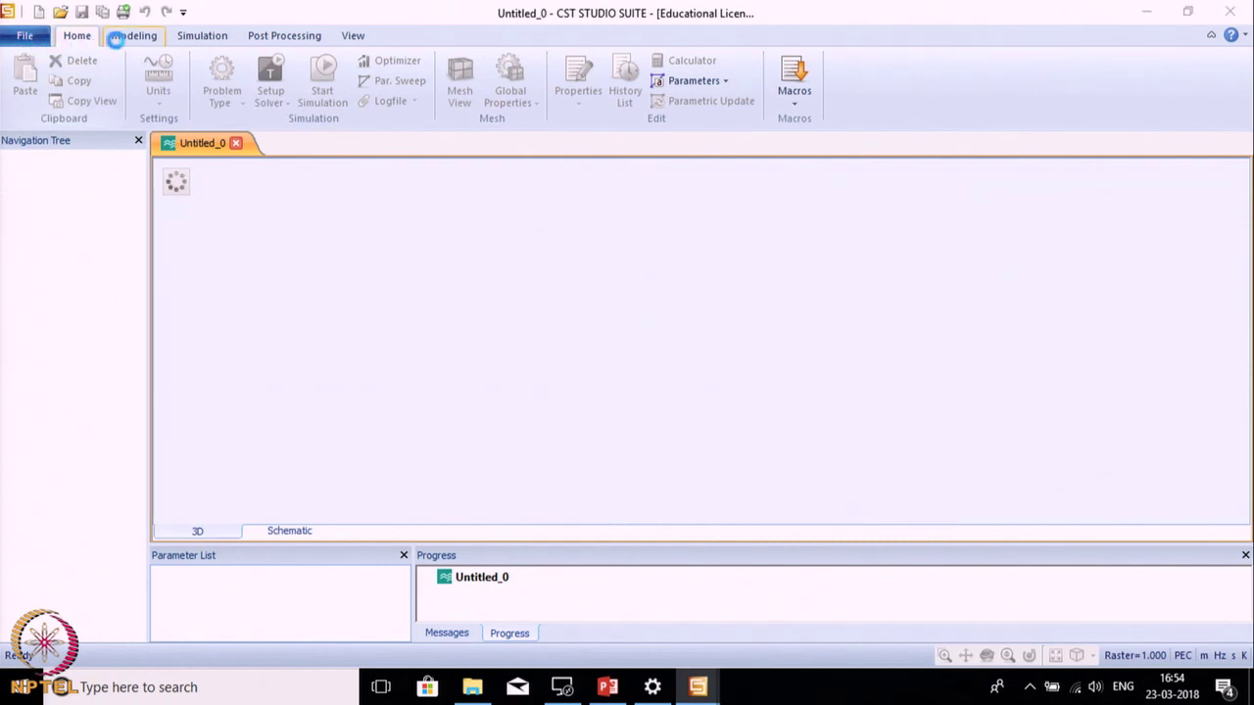
Examine the modeling import and export options, including the 2D/EDA import formats and the 3D export formats
{"action": "left_click", "coordinate": [129, 37]}
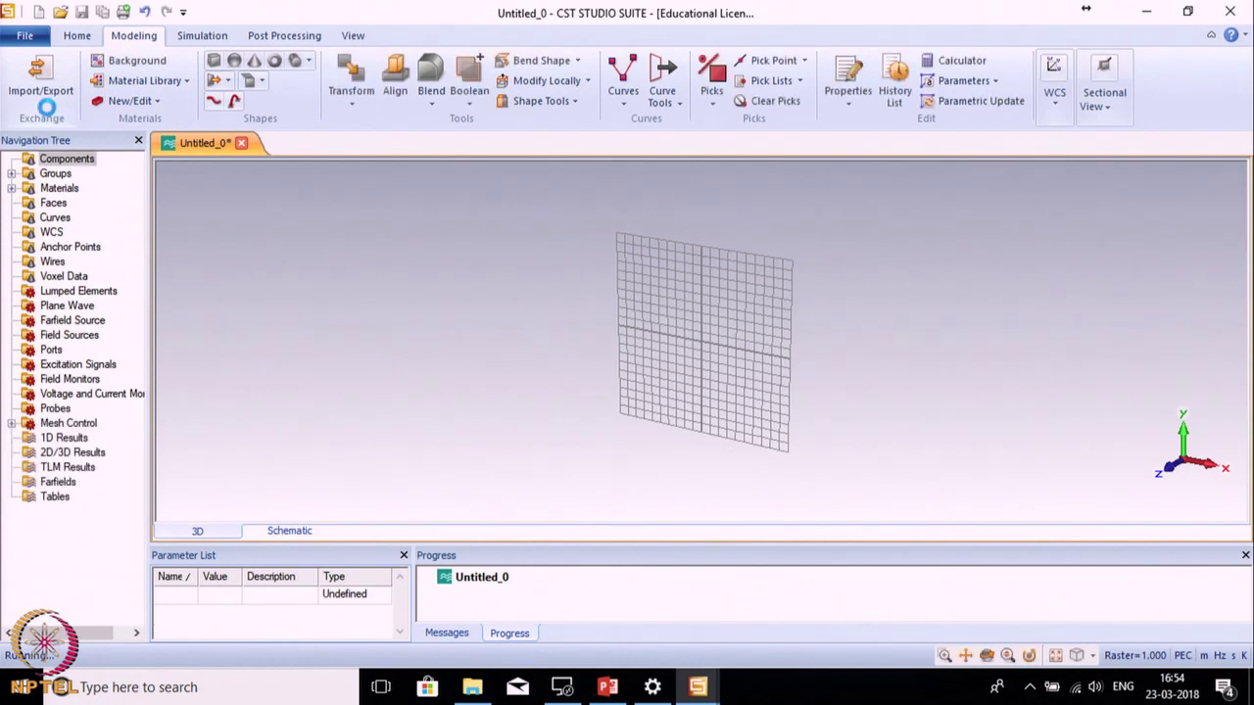
{"action": "left_click", "coordinate": [47, 106]}
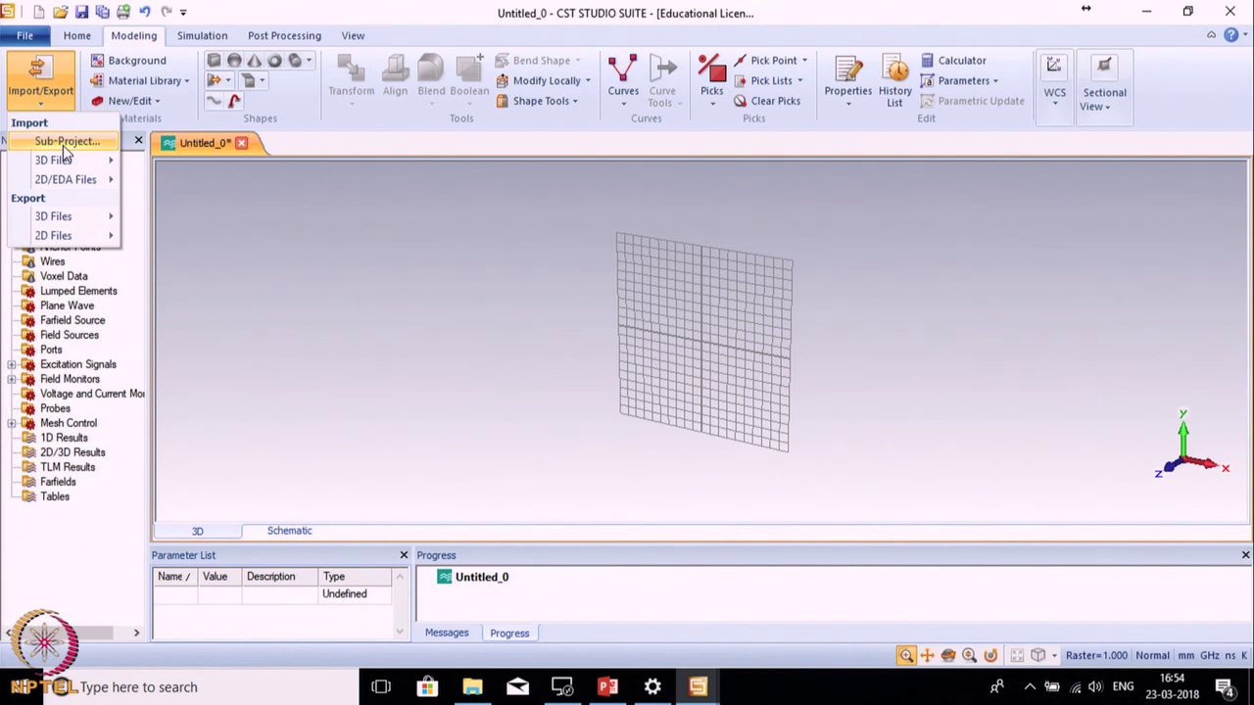
{"action": "mouse_move", "coordinate": [84, 167]}
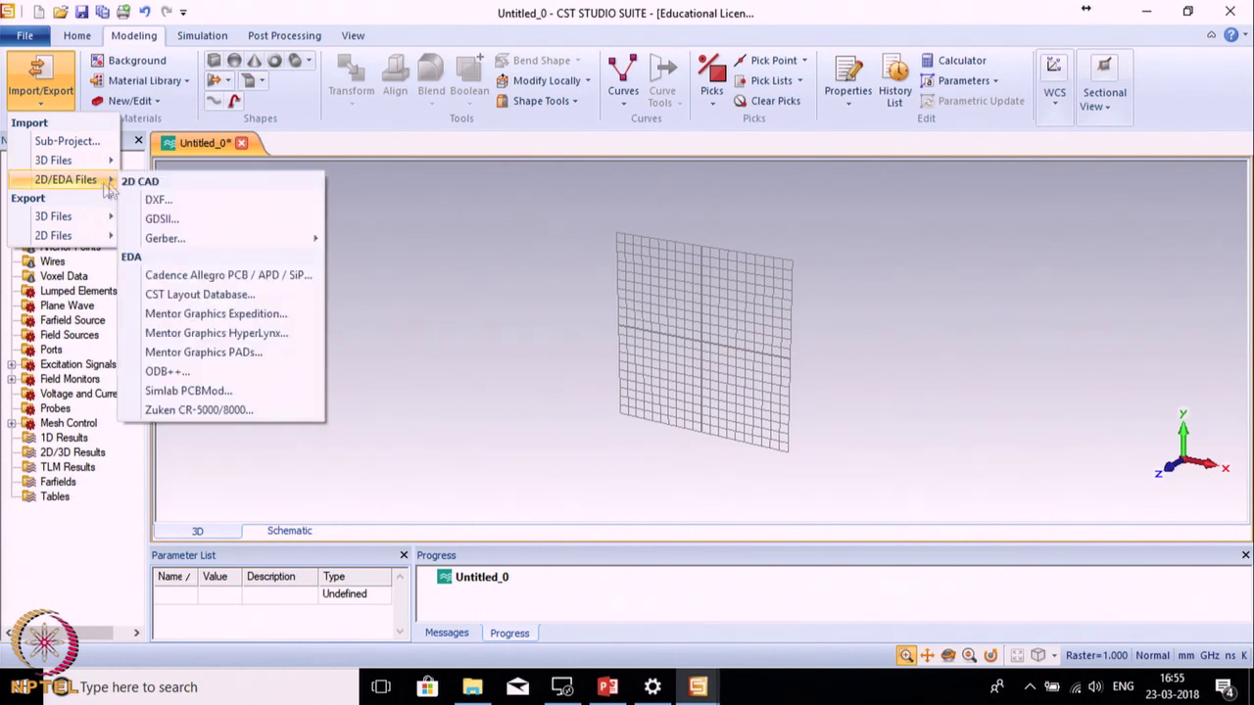
{"action": "mouse_move", "coordinate": [186, 238]}
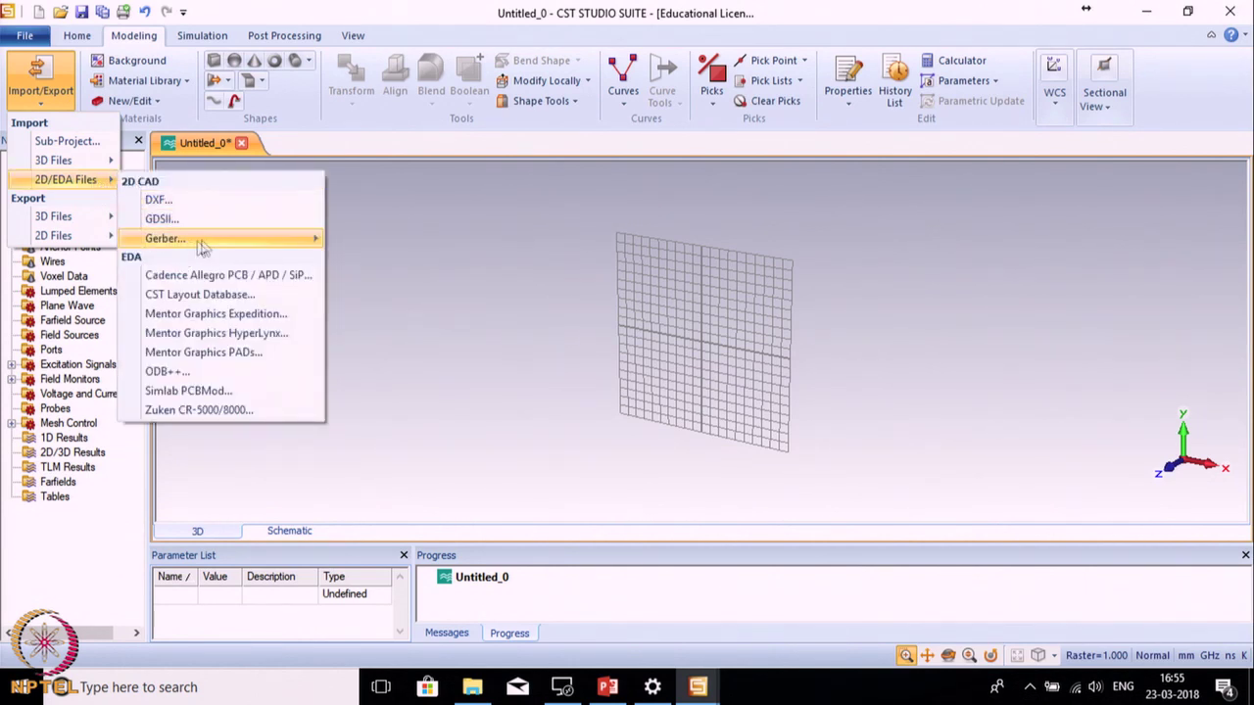
{"action": "left_click", "coordinate": [474, 219]}
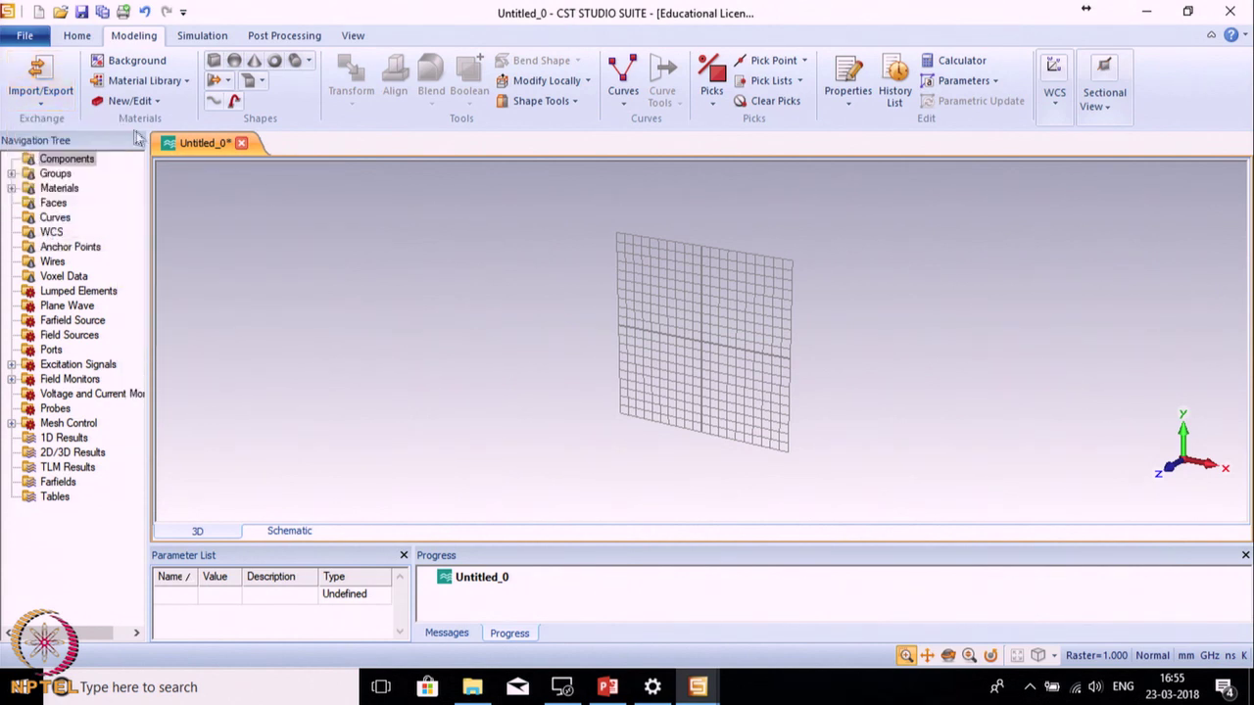
{"action": "left_click", "coordinate": [47, 114]}
{"action": "mouse_move", "coordinate": [56, 215]}
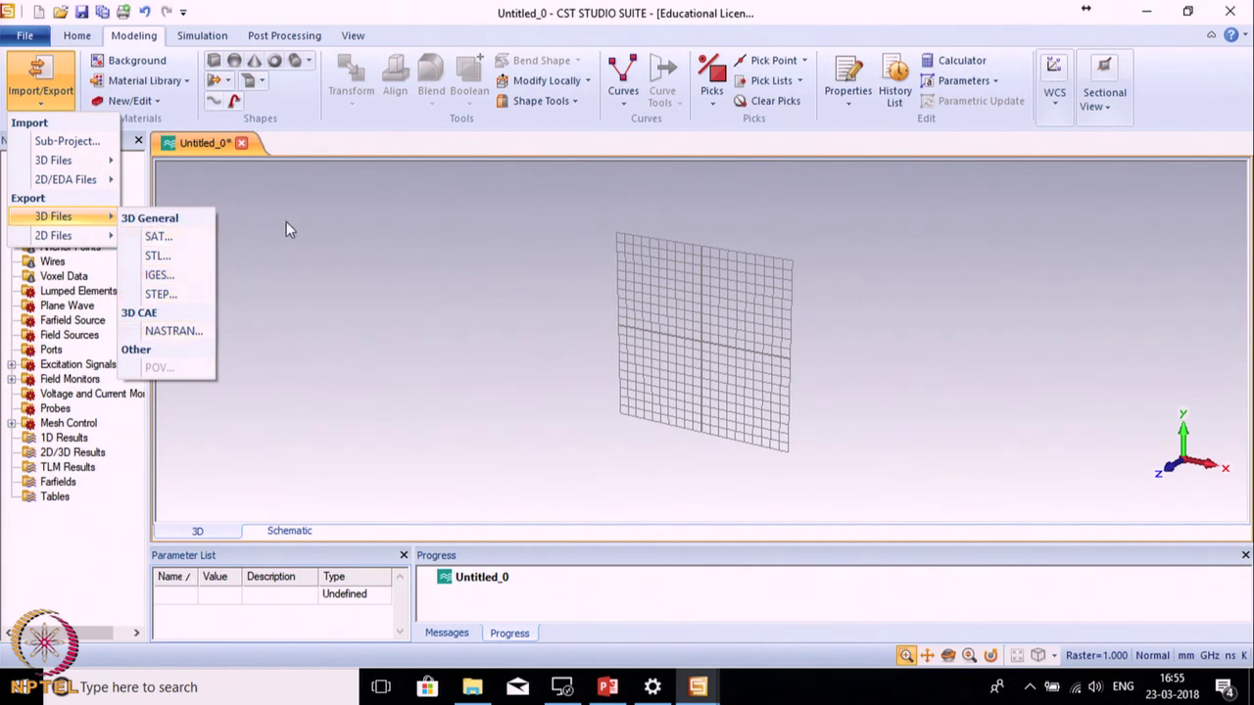
Examine the available 2D file export formats without exporting anything
{"action": "mouse_move", "coordinate": [75, 240]}
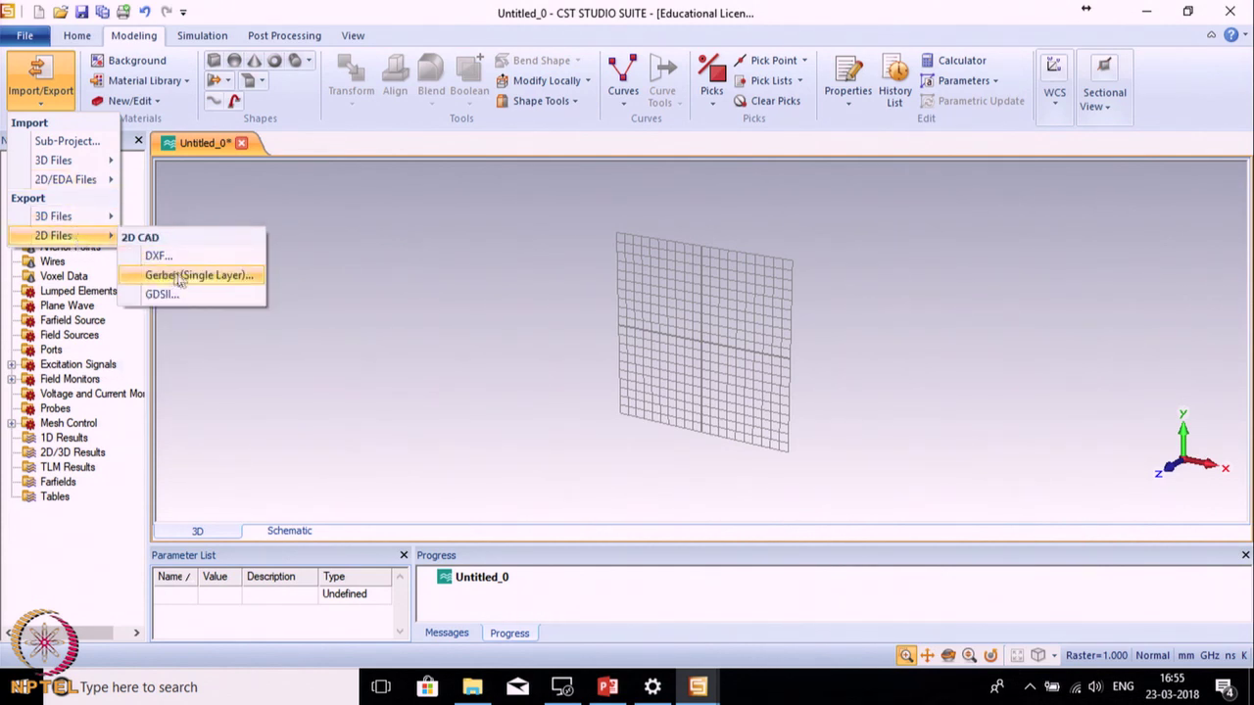
{"action": "left_click", "coordinate": [350, 276]}
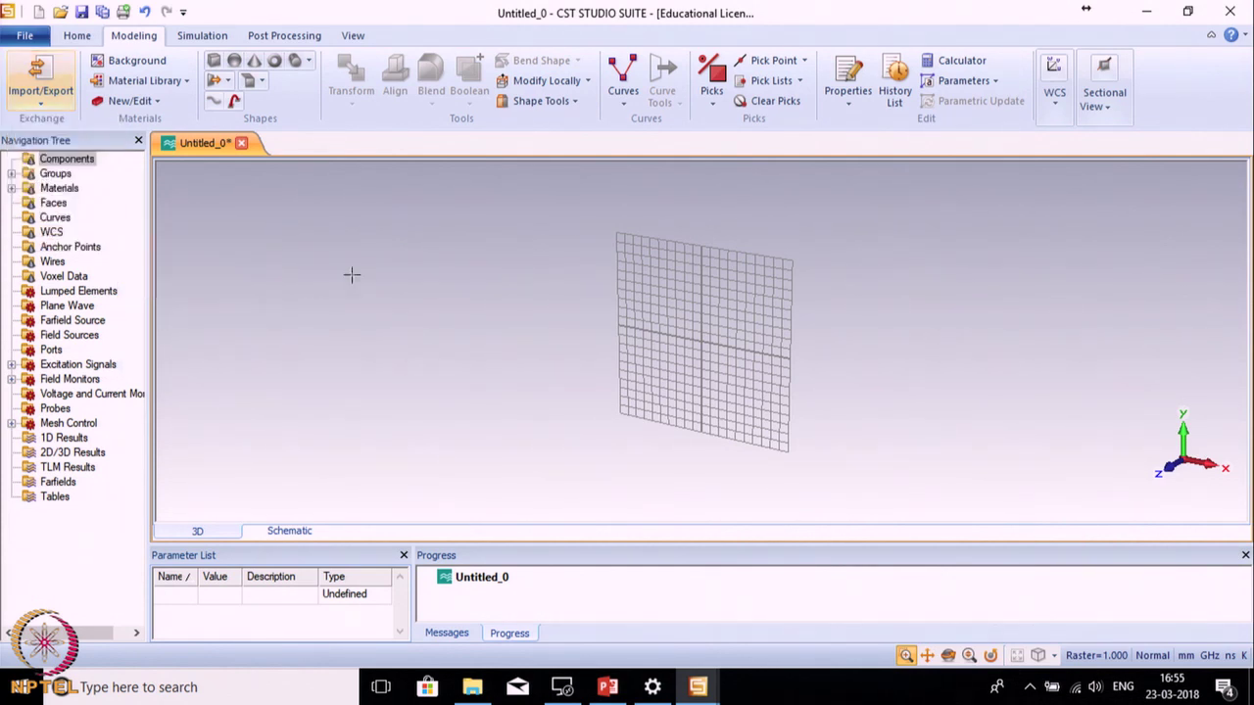
Inspect the background properties and the background material's general parameters, leaving all settings as they are
{"action": "left_click", "coordinate": [151, 63]}
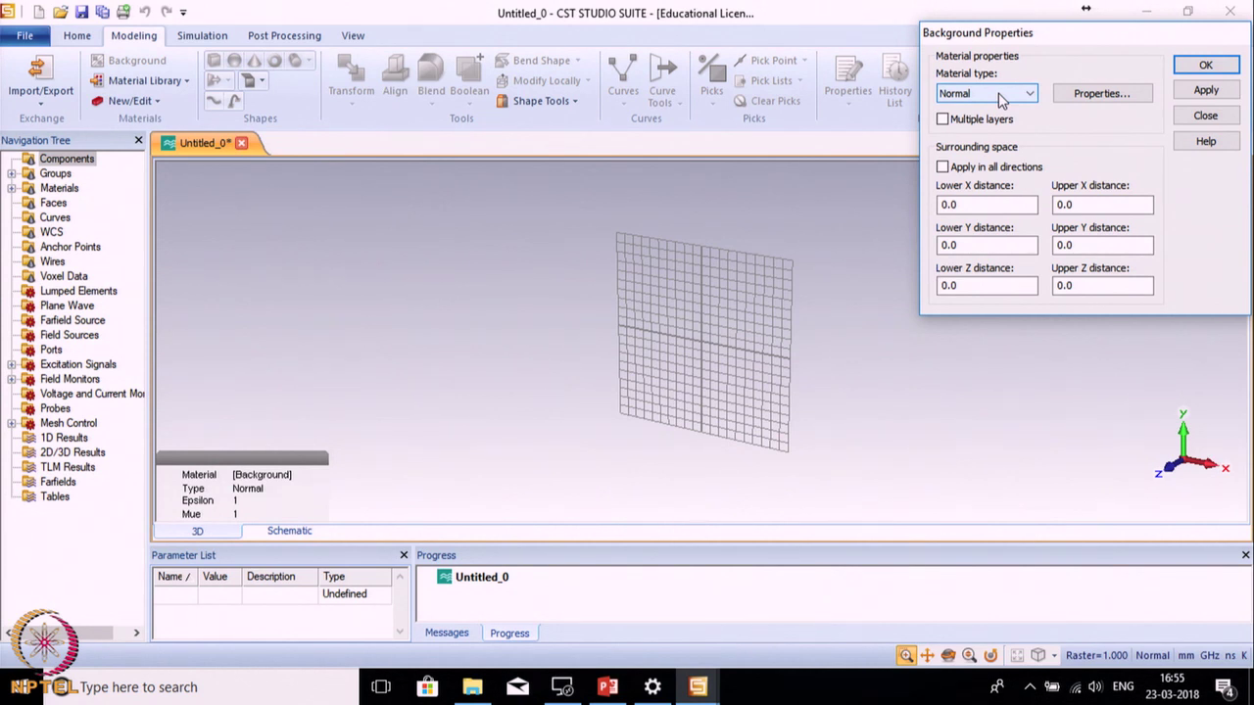
{"action": "left_click", "coordinate": [1101, 93]}
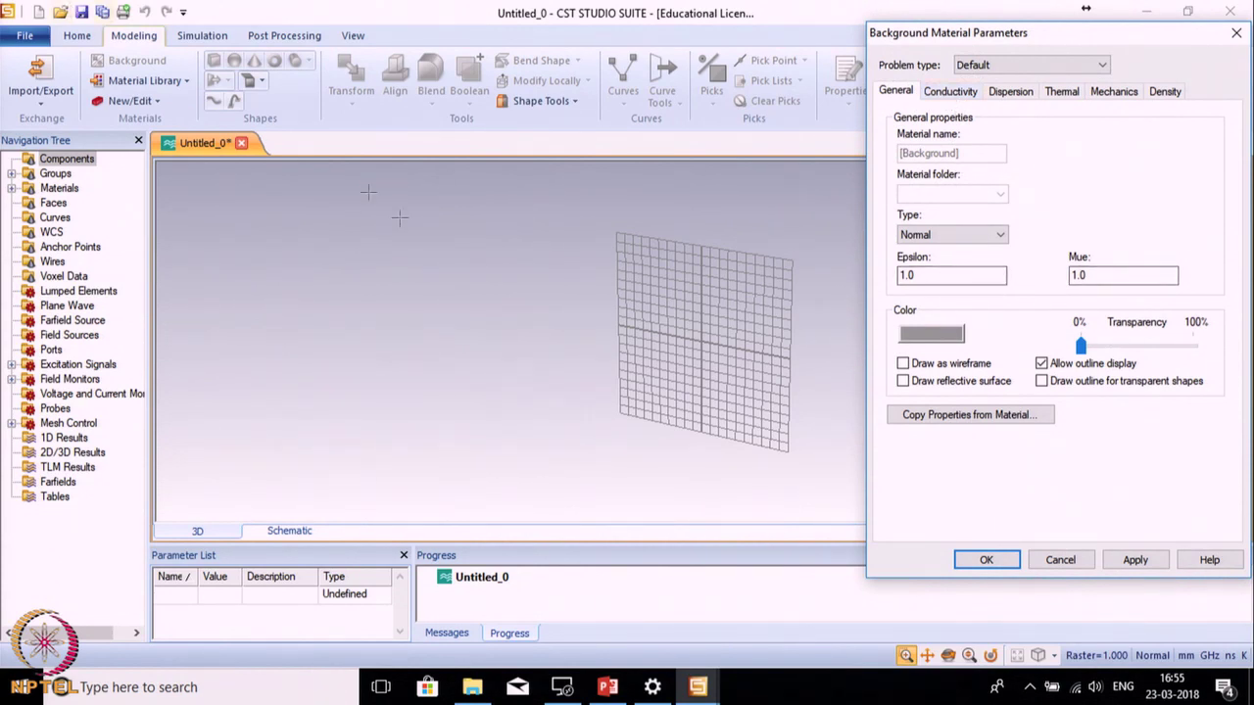
{"action": "left_click", "coordinate": [1063, 561]}
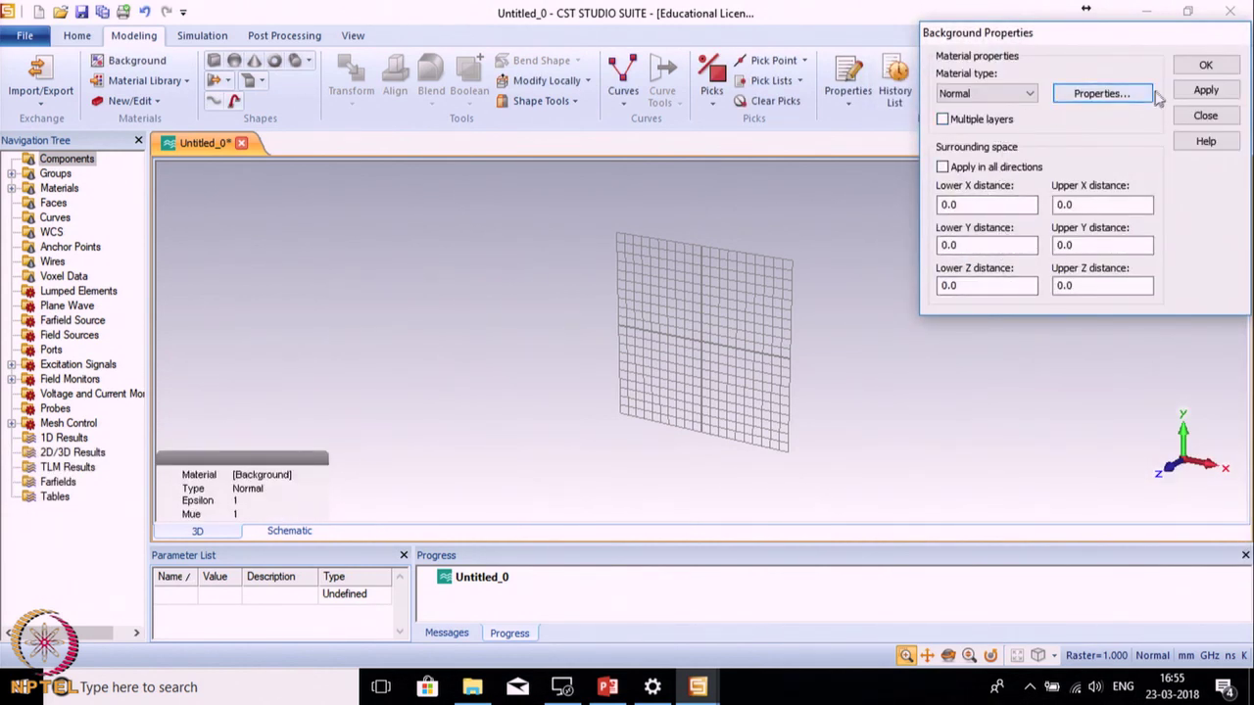
{"action": "left_click", "coordinate": [1205, 66]}
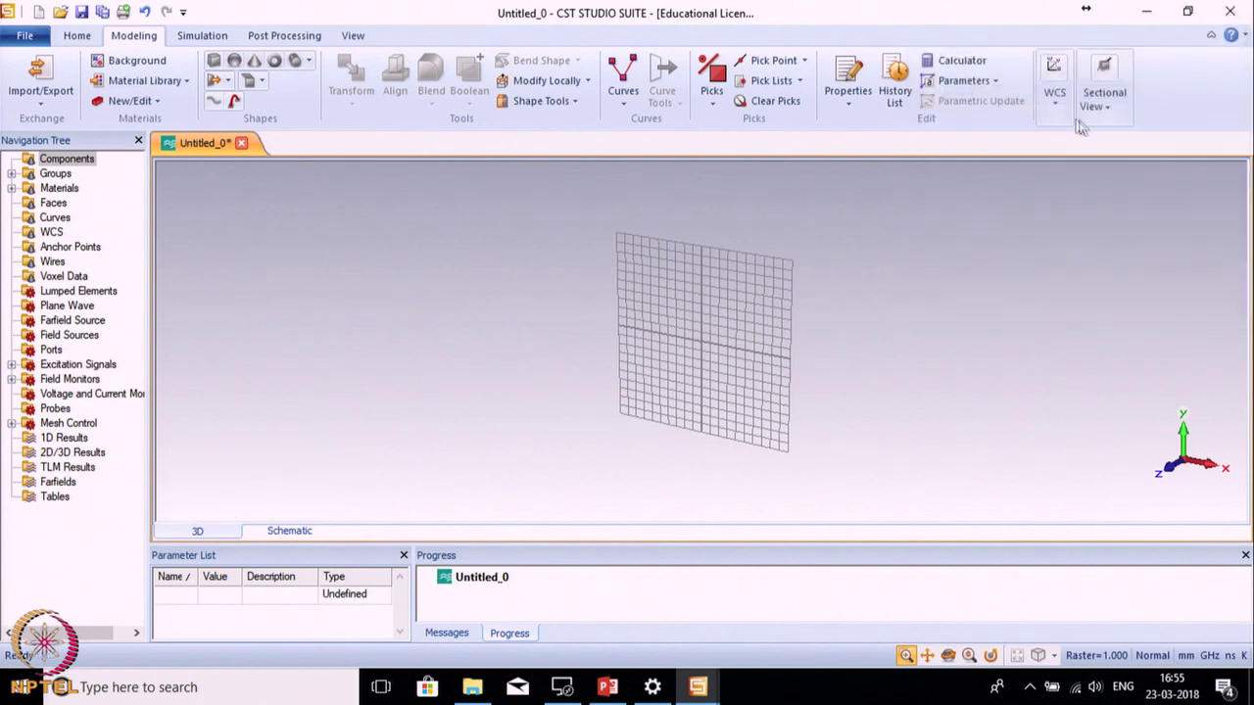
Browse the materials that can be loaded from the material library without loading any
{"action": "left_click", "coordinate": [140, 83]}
{"action": "left_click", "coordinate": [163, 104]}
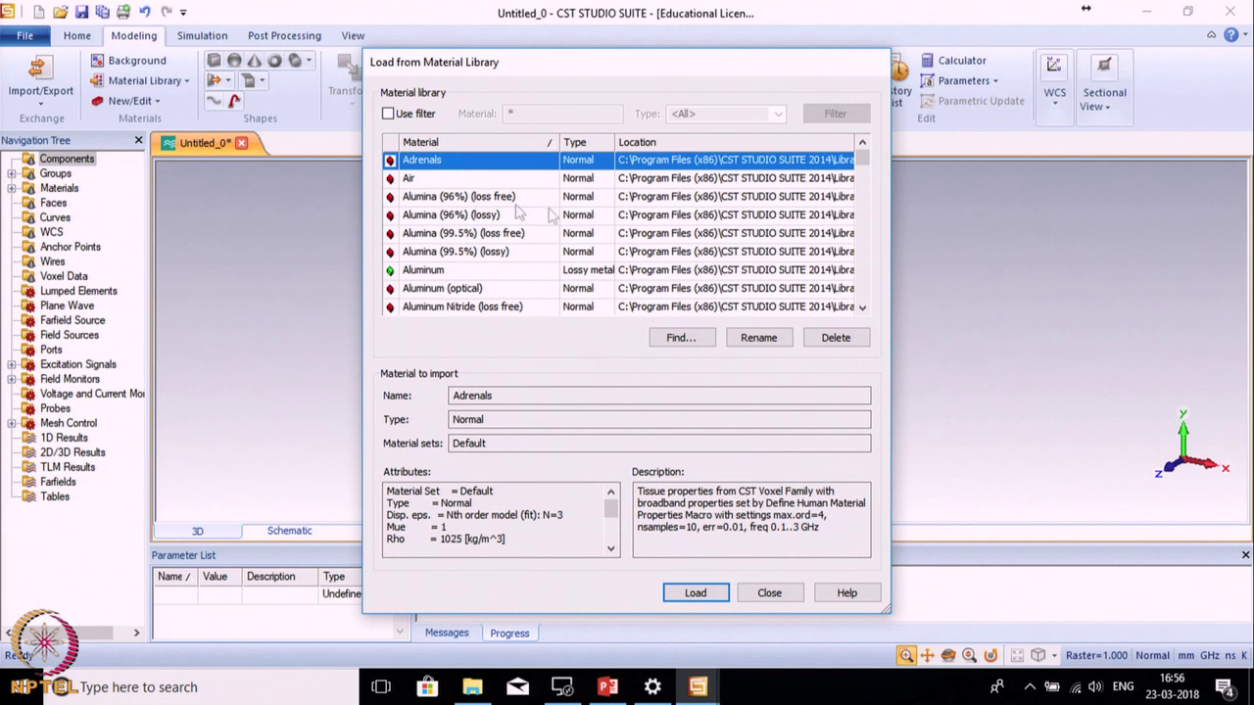
{"action": "left_click", "coordinate": [863, 308]}
{"action": "left_click", "coordinate": [863, 309]}
{"action": "left_click", "coordinate": [863, 309]}
{"action": "left_click", "coordinate": [863, 308]}
{"action": "left_click", "coordinate": [863, 309]}
{"action": "left_click", "coordinate": [863, 308]}
{"action": "double_click", "coordinate": [863, 308]}
{"action": "double_click", "coordinate": [863, 309]}
{"action": "double_click", "coordinate": [863, 309]}
{"action": "left_click", "coordinate": [863, 309]}
{"action": "double_click", "coordinate": [863, 309]}
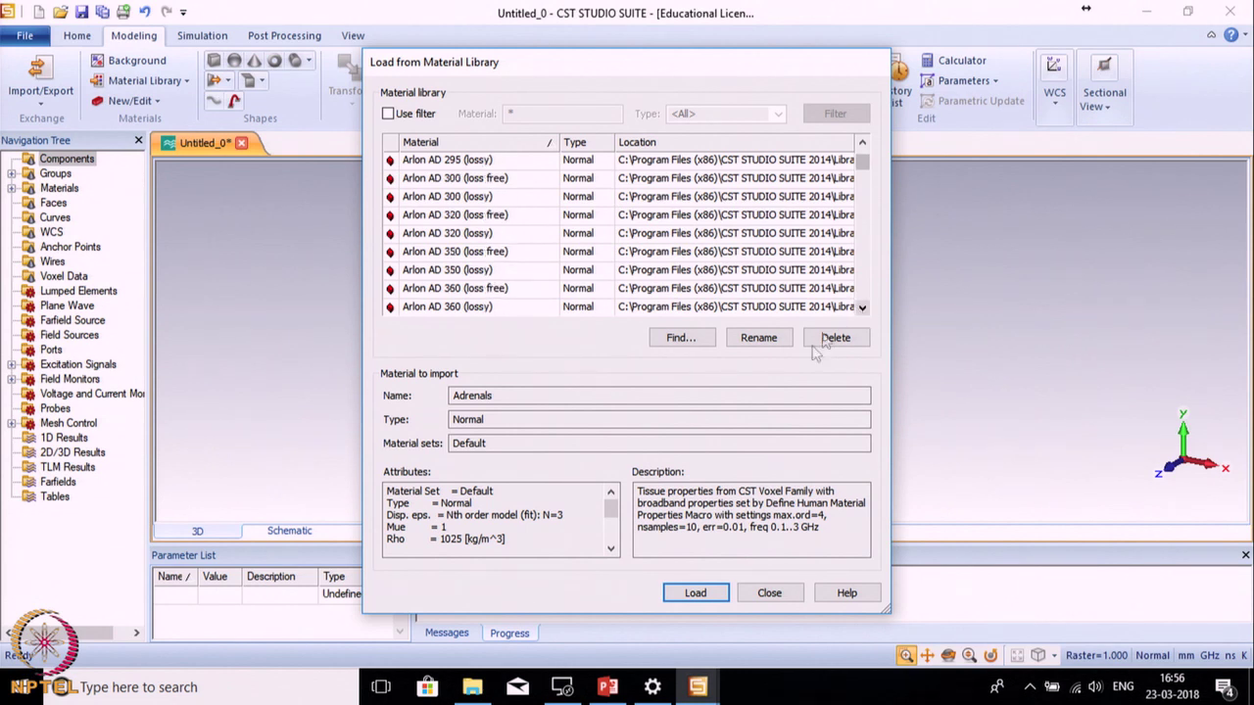
{"action": "left_click", "coordinate": [769, 593]}
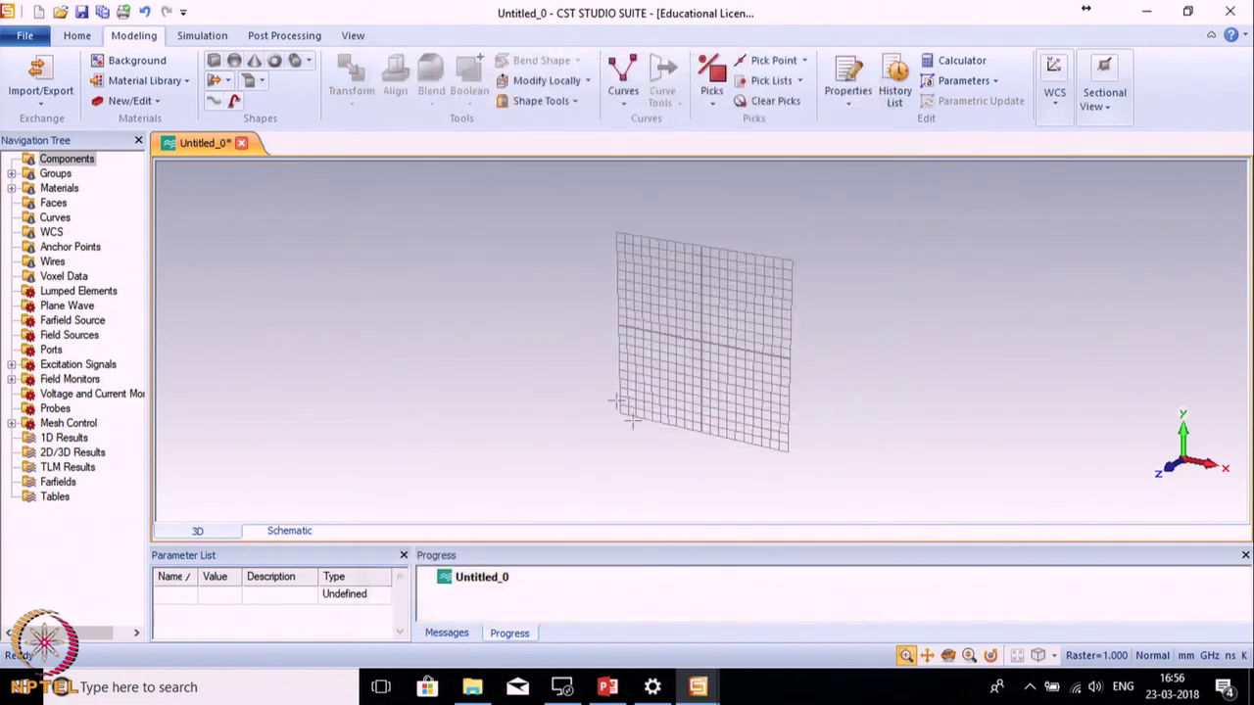
Create a new Normal material with Epsilon 1, Mue 1 and zero electric and magnetic conductivity
{"action": "left_click", "coordinate": [115, 103]}
{"action": "left_click", "coordinate": [138, 125]}
{"action": "left_click_drag", "start_coordinate": [149, 78], "coordinate": [481, 80]}
{"action": "left_click", "coordinate": [440, 314]}
{"action": "left_click", "coordinate": [629, 316]}
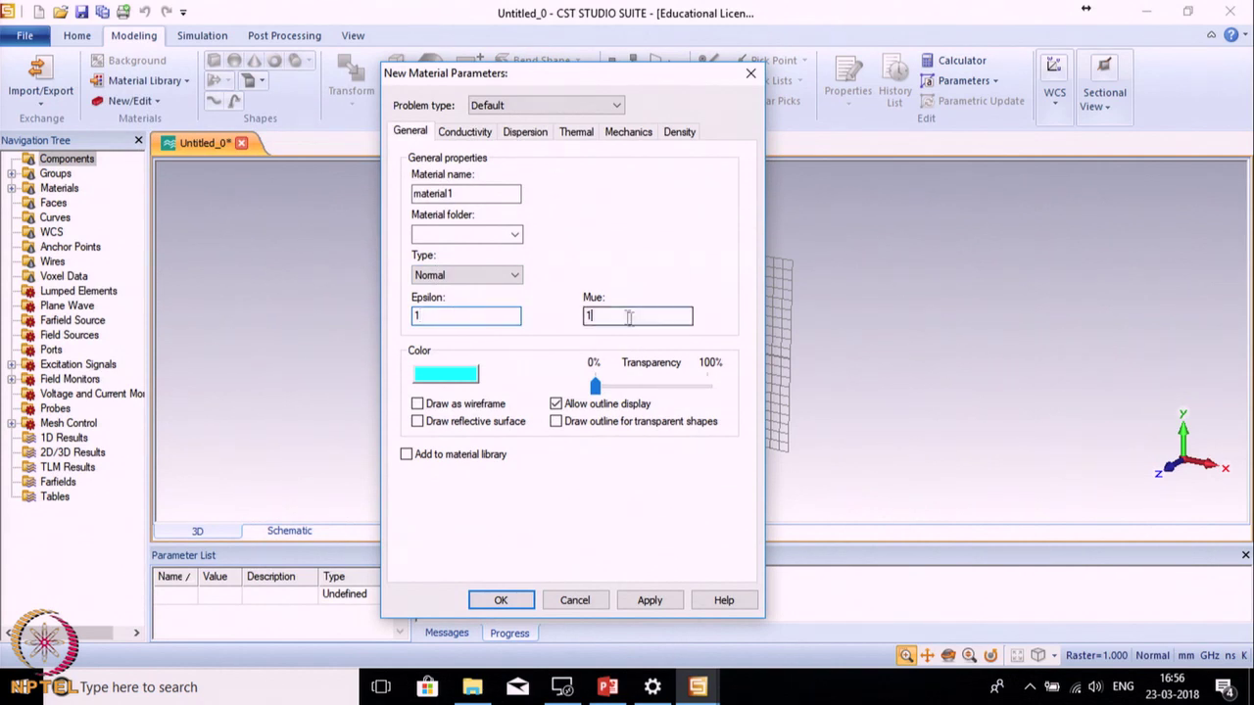
{"action": "left_click", "coordinate": [464, 132]}
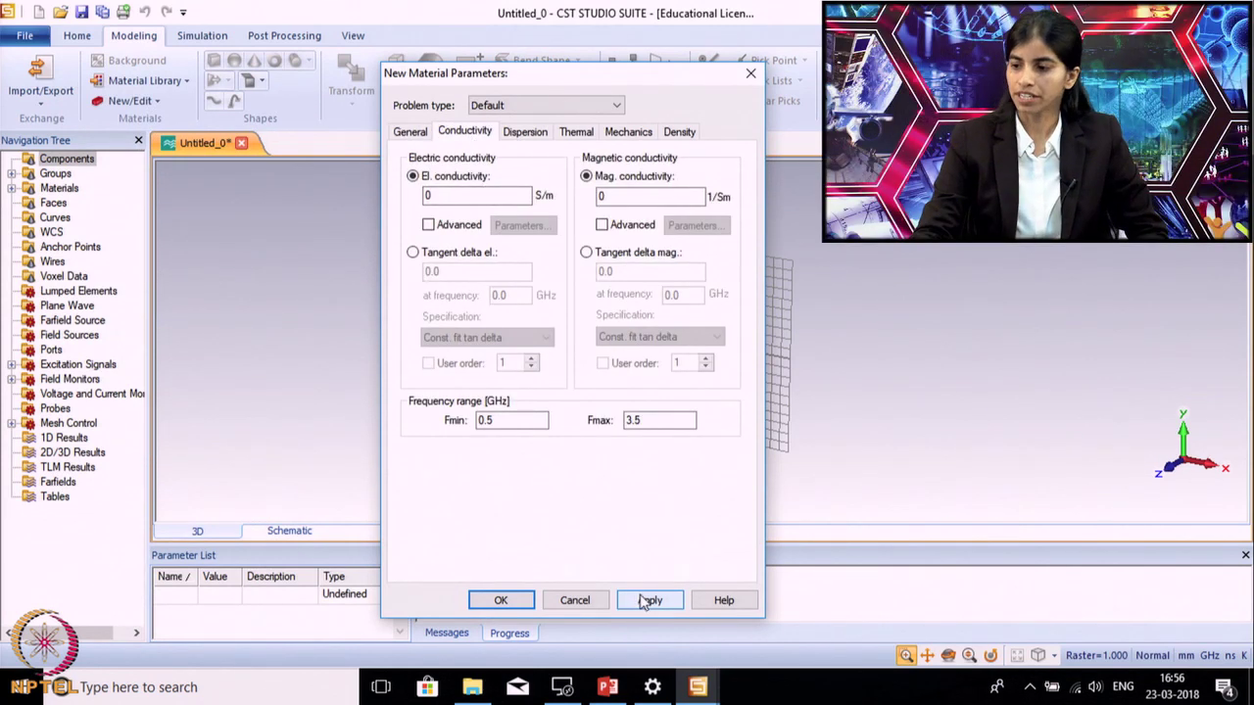
{"action": "left_click", "coordinate": [500, 602]}
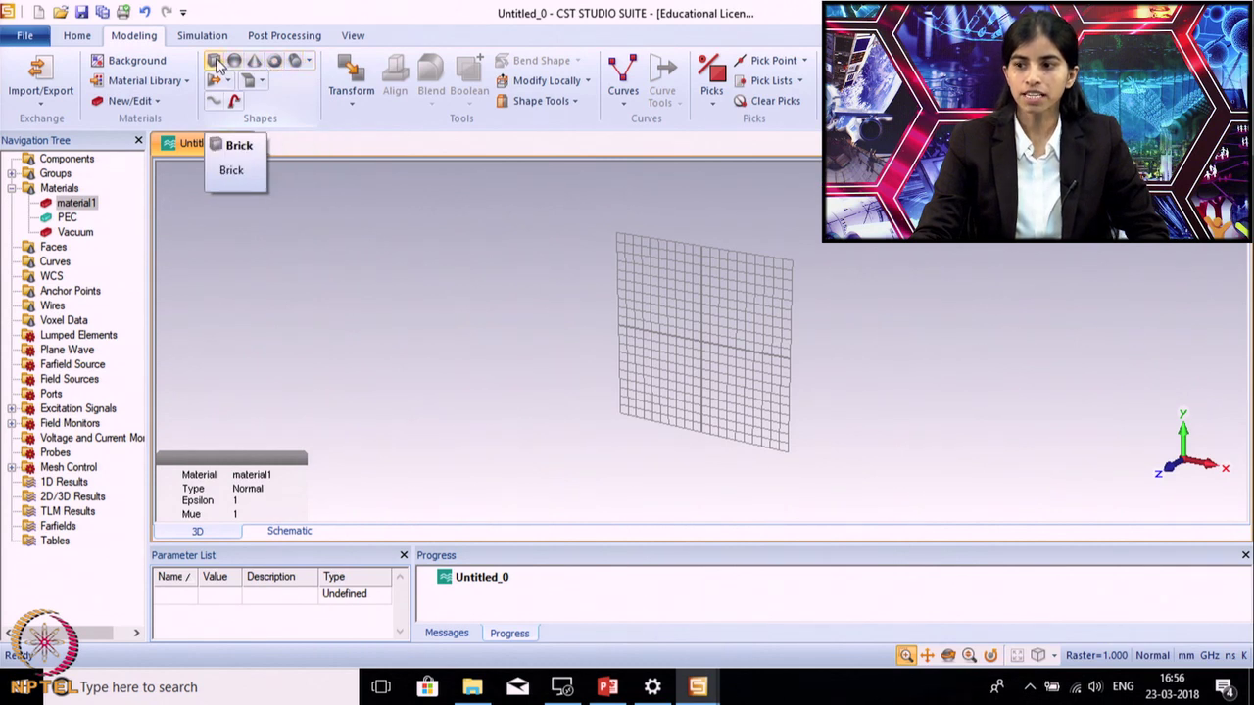
Create a brick of material1 spanning X -6 to 0, Y 0 to 2 and Z 0 to 4
{"action": "left_click", "coordinate": [216, 61]}
{"action": "double_click", "coordinate": [650, 325]}
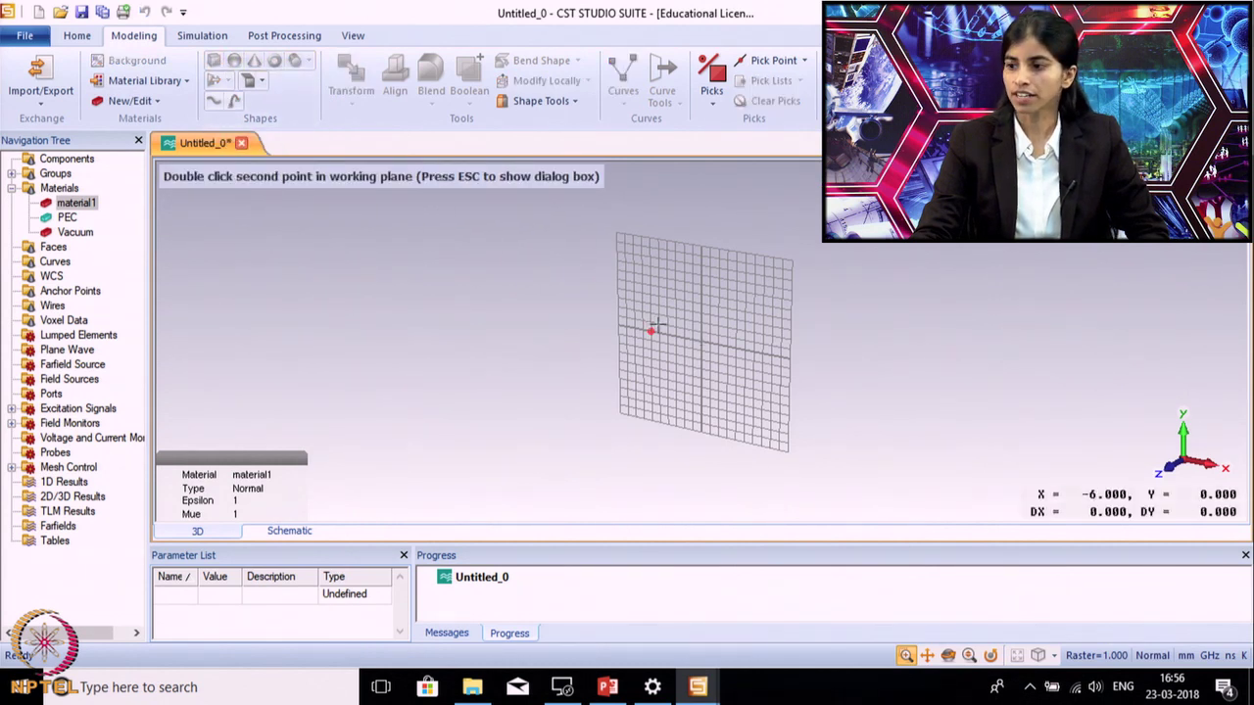
{"action": "double_click", "coordinate": [695, 329]}
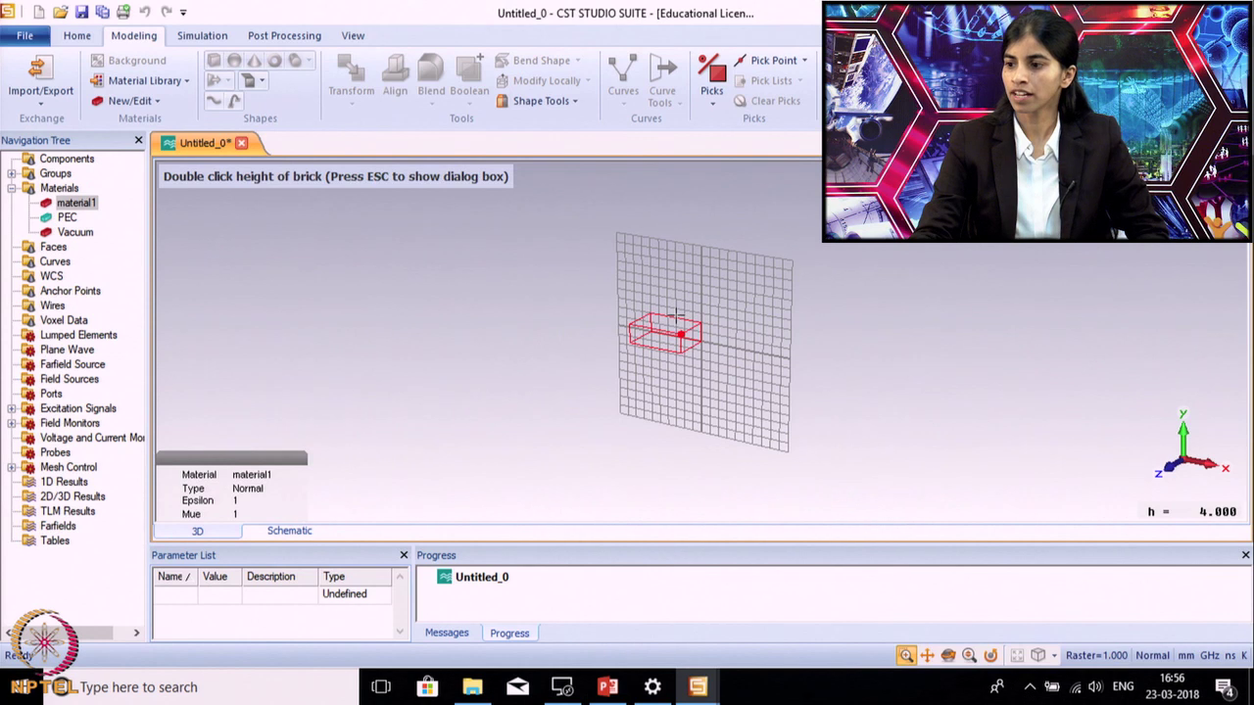
{"action": "double_click", "coordinate": [921, 223]}
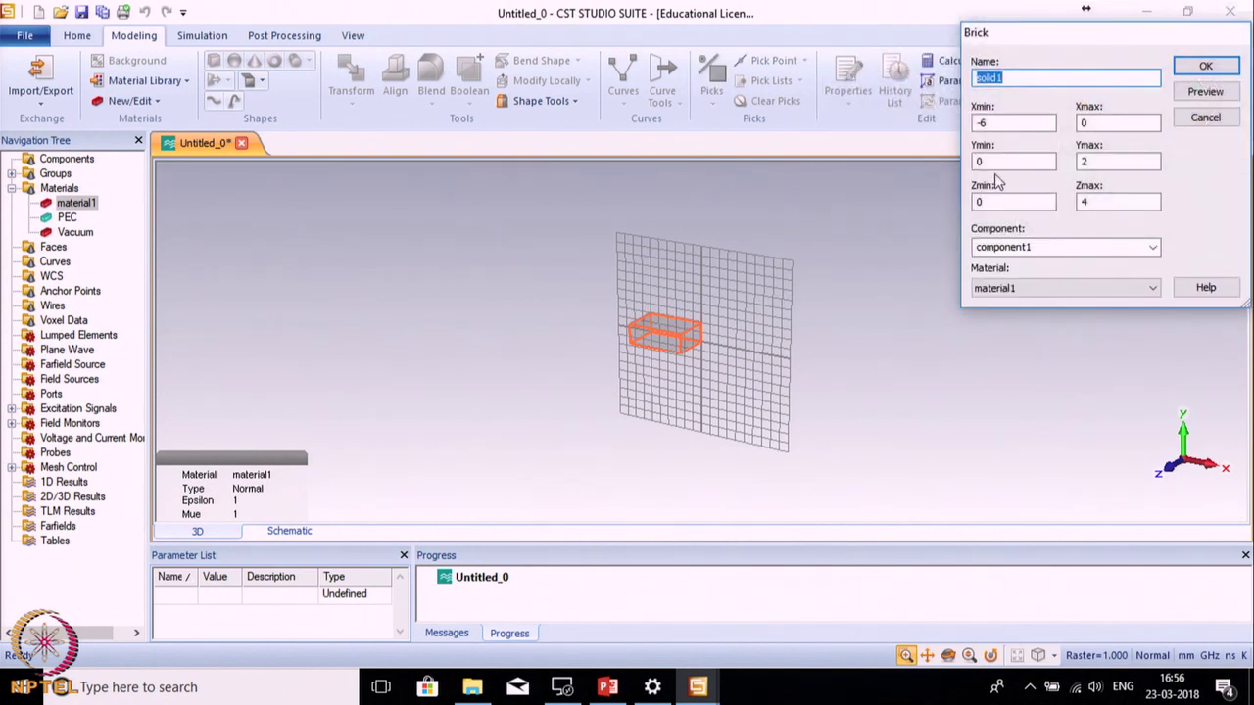
{"action": "left_click", "coordinate": [986, 165]}
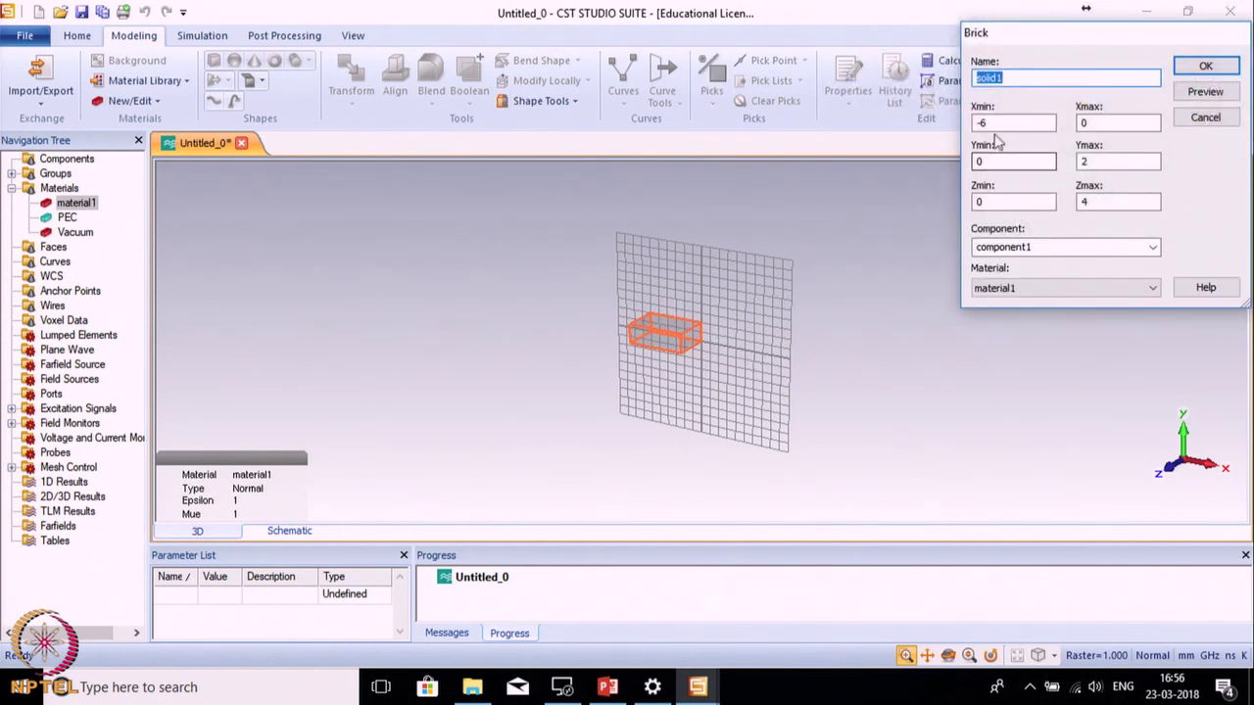
{"action": "left_click", "coordinate": [1205, 69]}
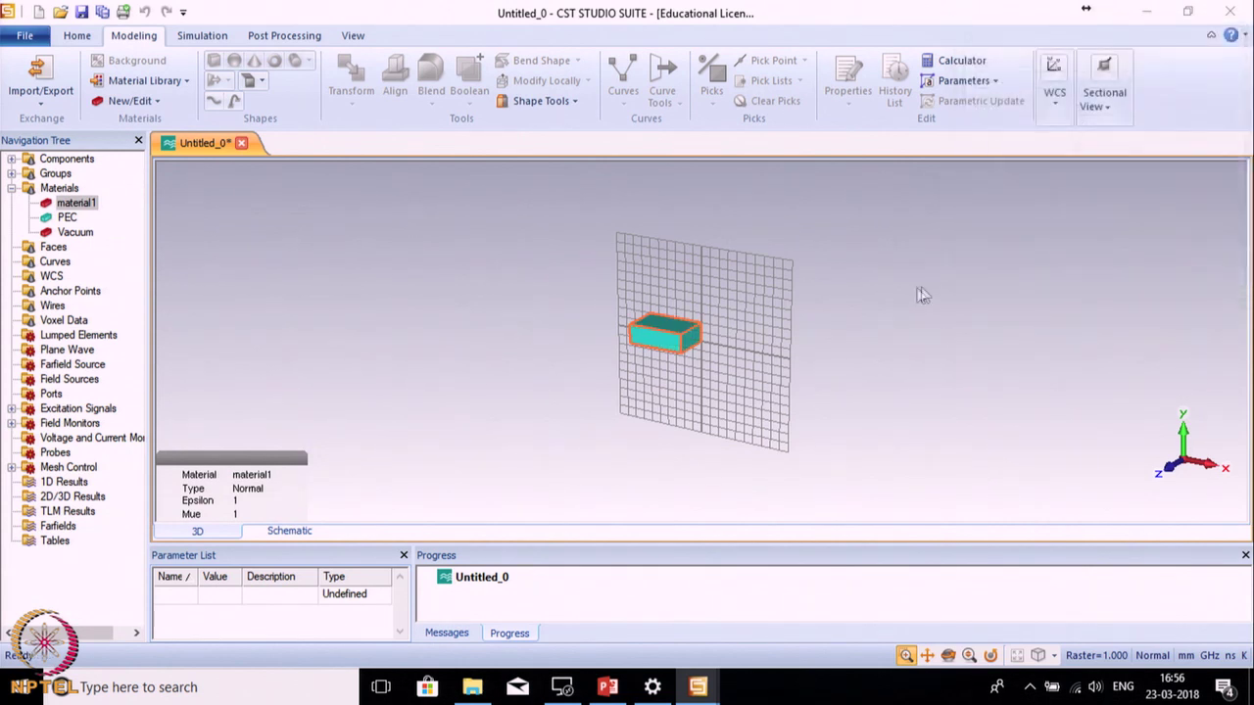
Create a sphere of material1 with radius 2, centred above the brick at X -2.5, Y 5.5
{"action": "scroll", "coordinate": [604, 316], "scroll_direction": "up", "scroll_amount": 5}
{"action": "scroll", "coordinate": [665, 346], "scroll_direction": "down", "scroll_amount": 3}
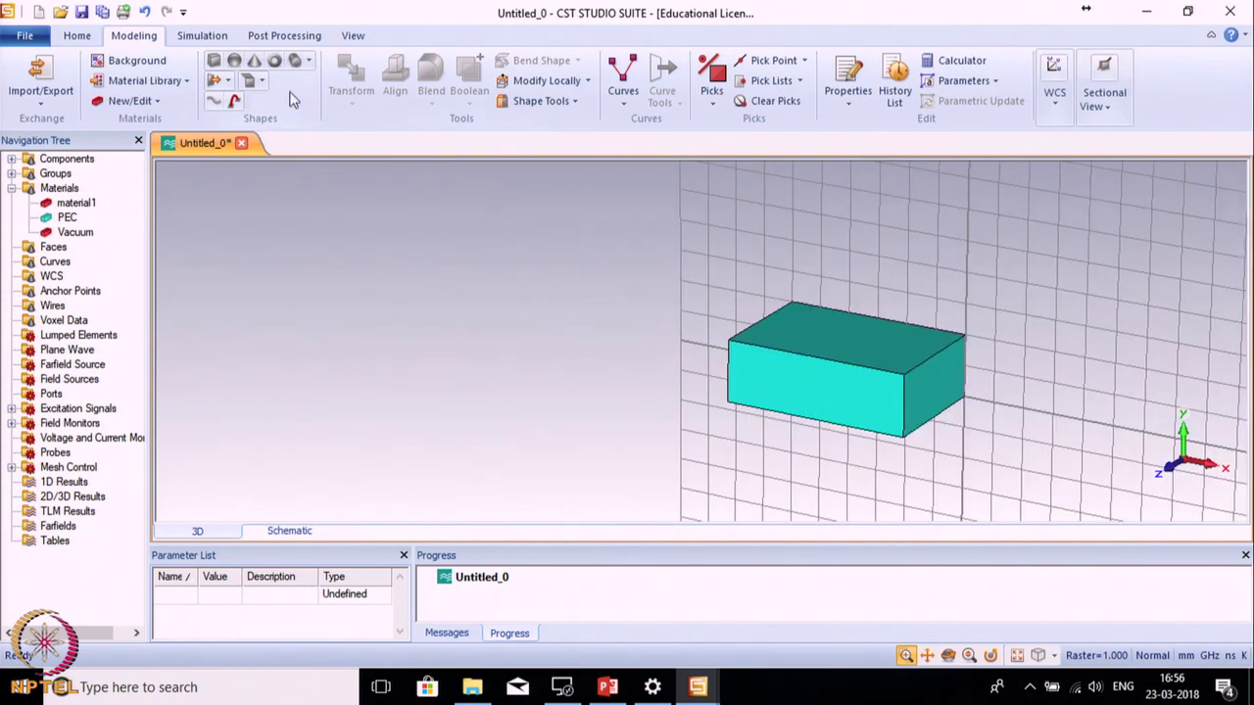
{"action": "left_click", "coordinate": [234, 62]}
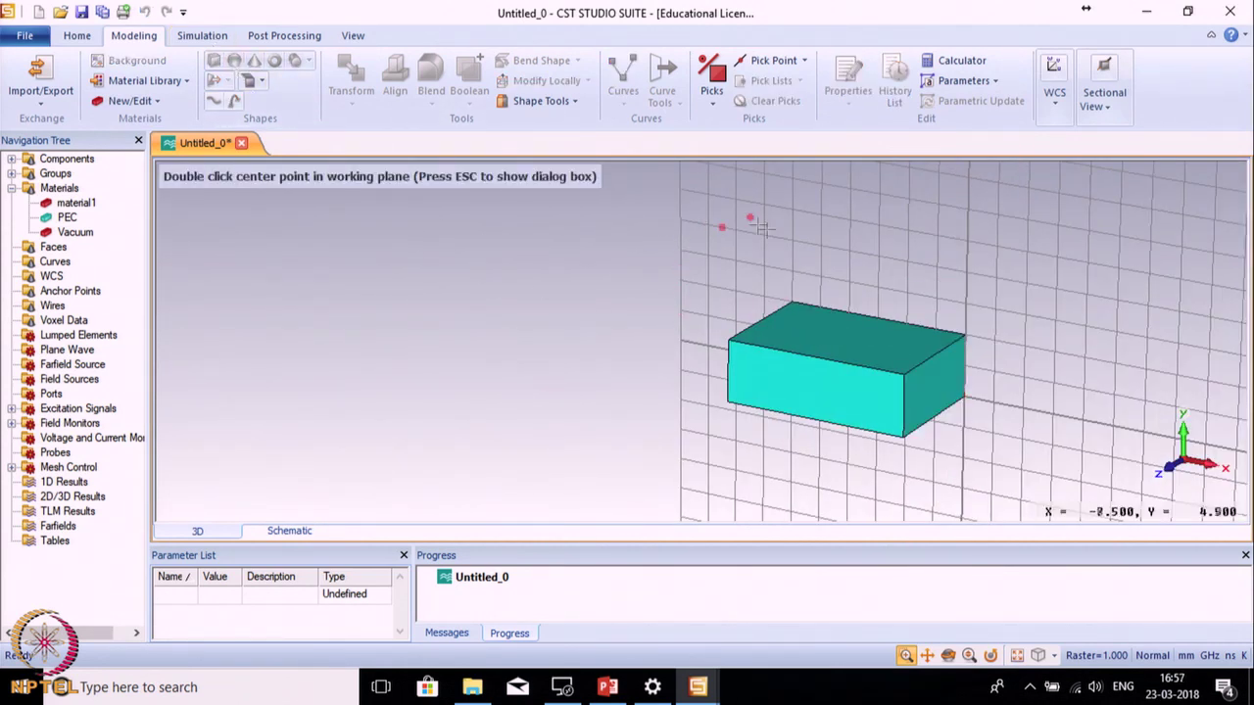
{"action": "double_click", "coordinate": [893, 212]}
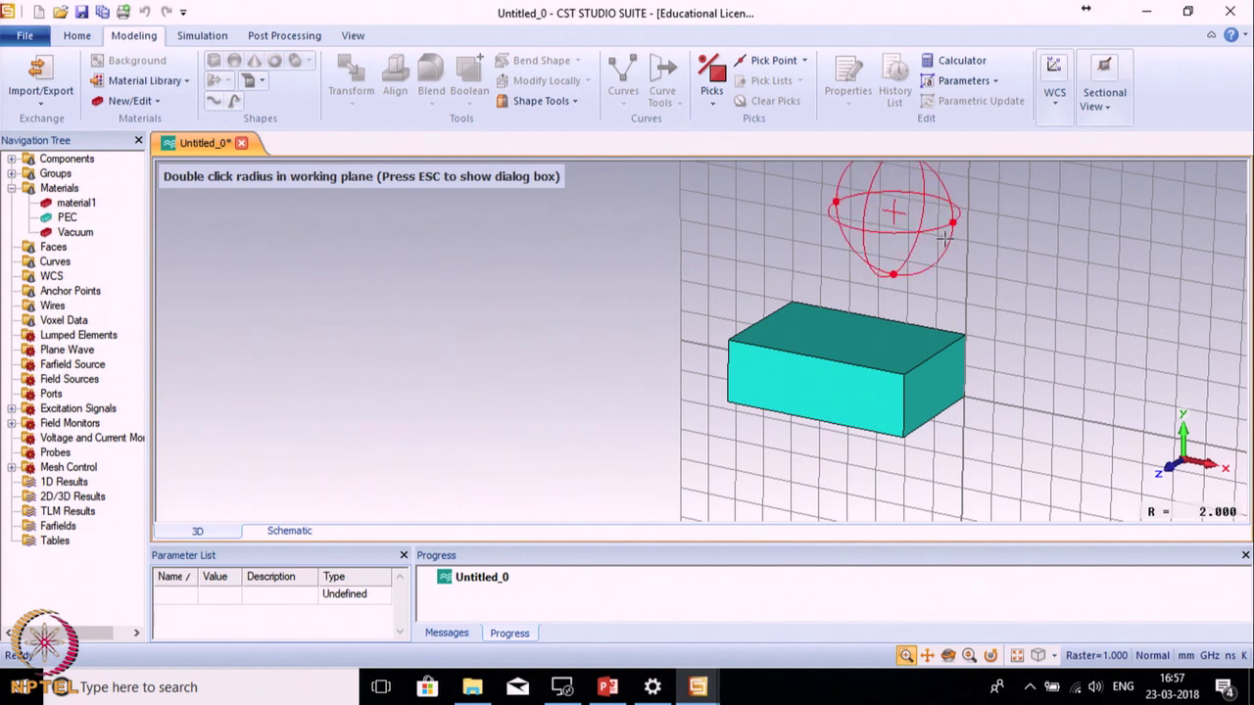
{"action": "double_click", "coordinate": [945, 233]}
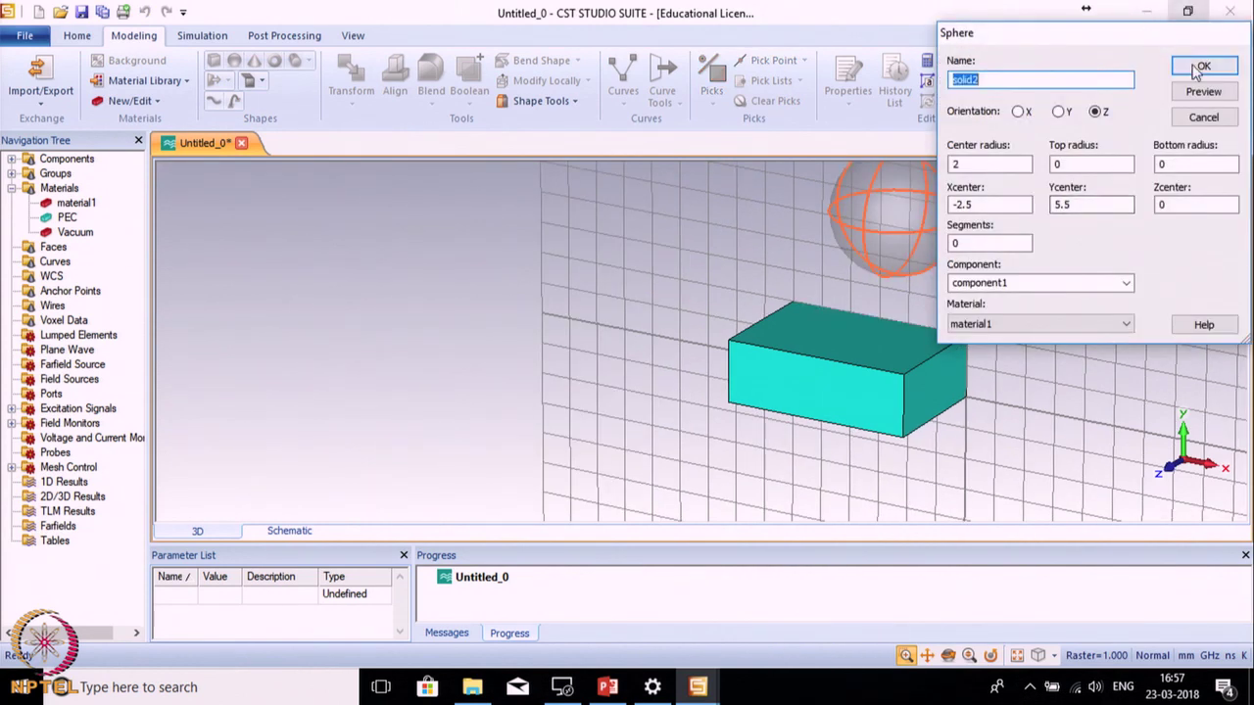
{"action": "left_click", "coordinate": [1197, 70]}
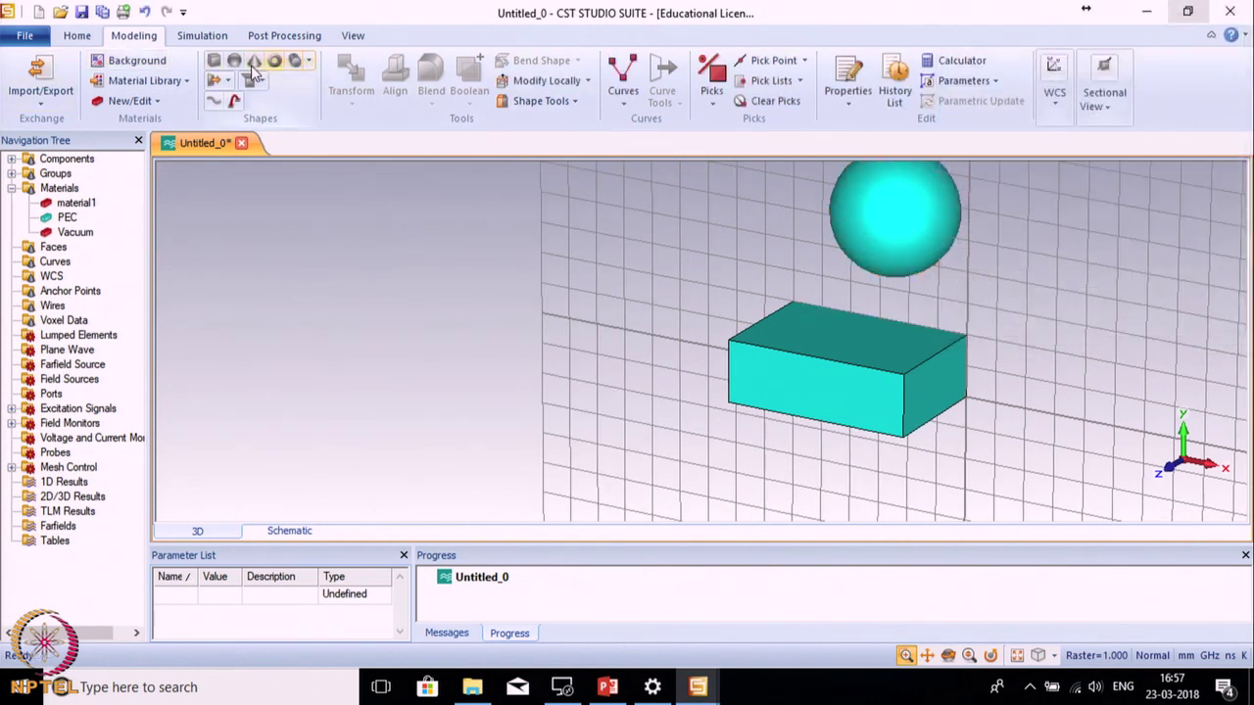
Use the Cone tool to create a solid centred at X -14.5, Y 0.5, with bottom and top radii of 0.5 and height 8
{"action": "left_click", "coordinate": [253, 63]}
{"action": "double_click", "coordinate": [554, 301]}
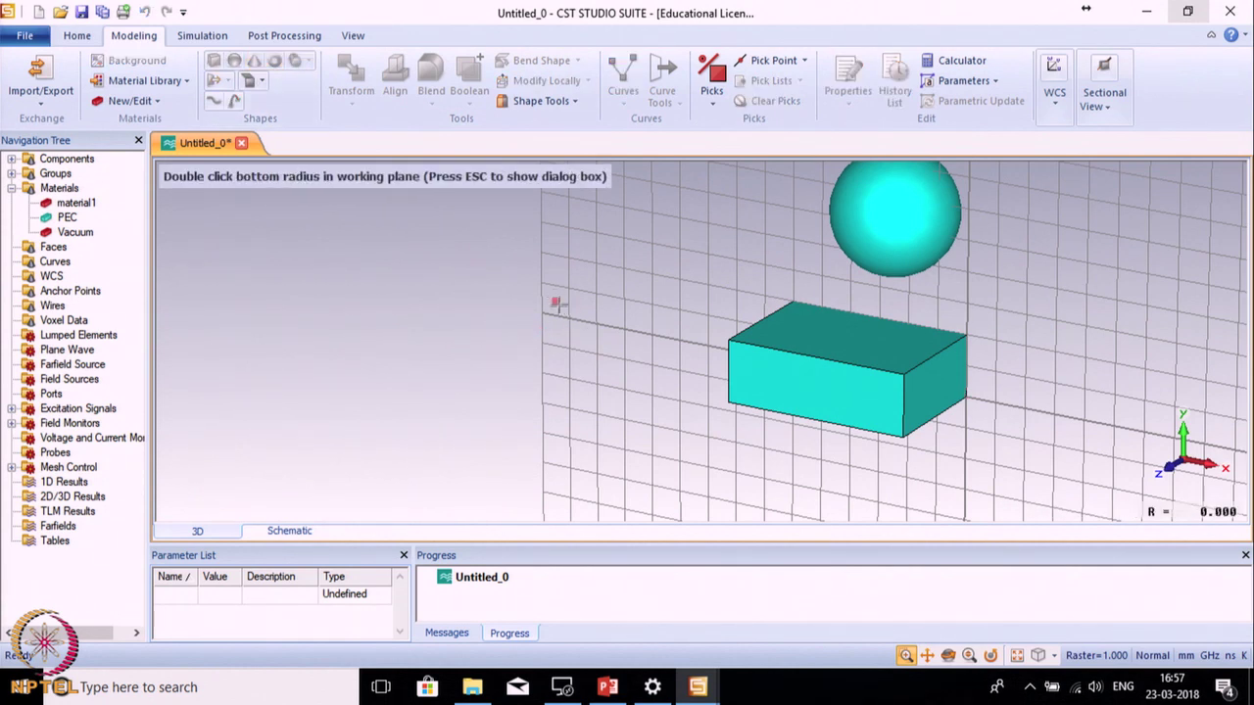
{"action": "double_click", "coordinate": [525, 318]}
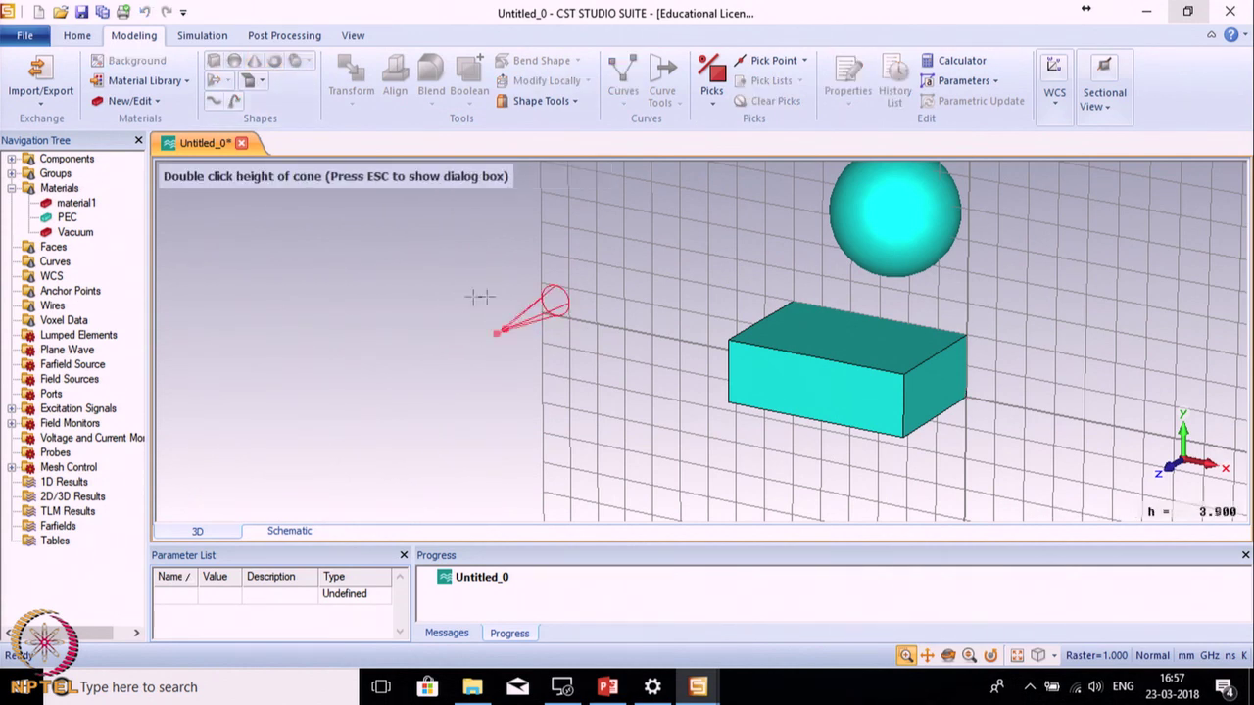
{"action": "double_click", "coordinate": [421, 300]}
{"action": "double_click", "coordinate": [428, 307]}
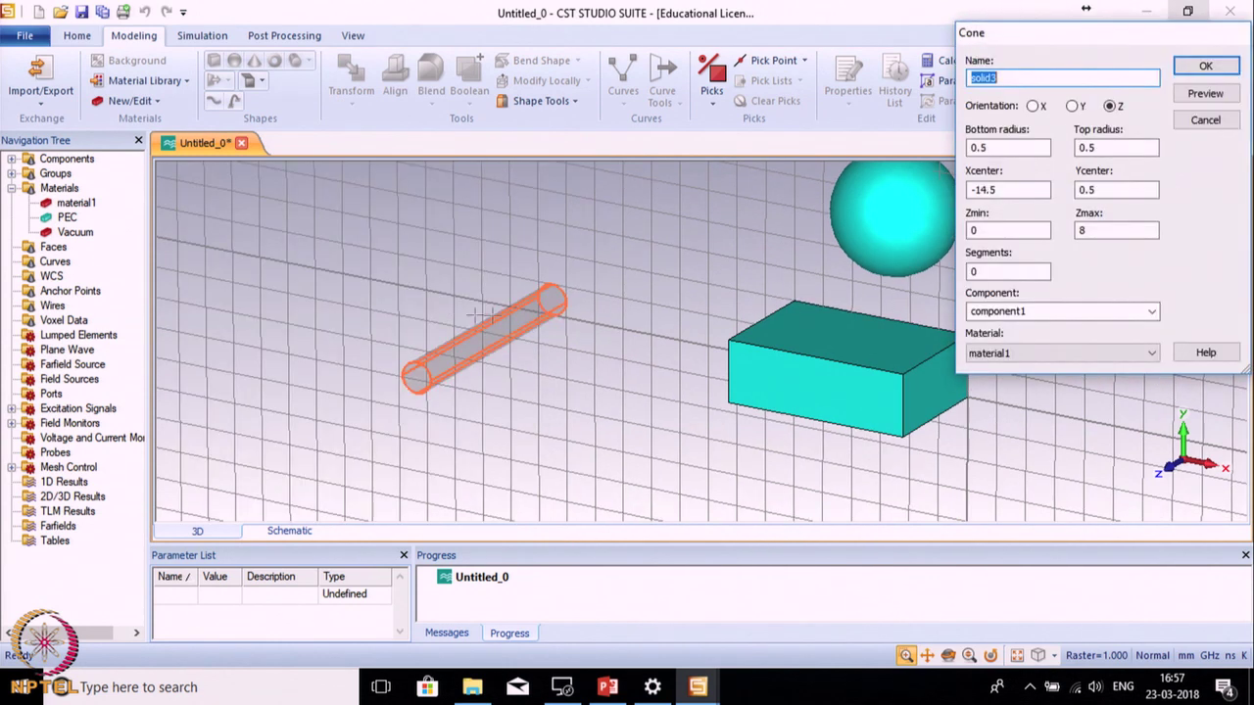
{"action": "left_click", "coordinate": [1203, 67]}
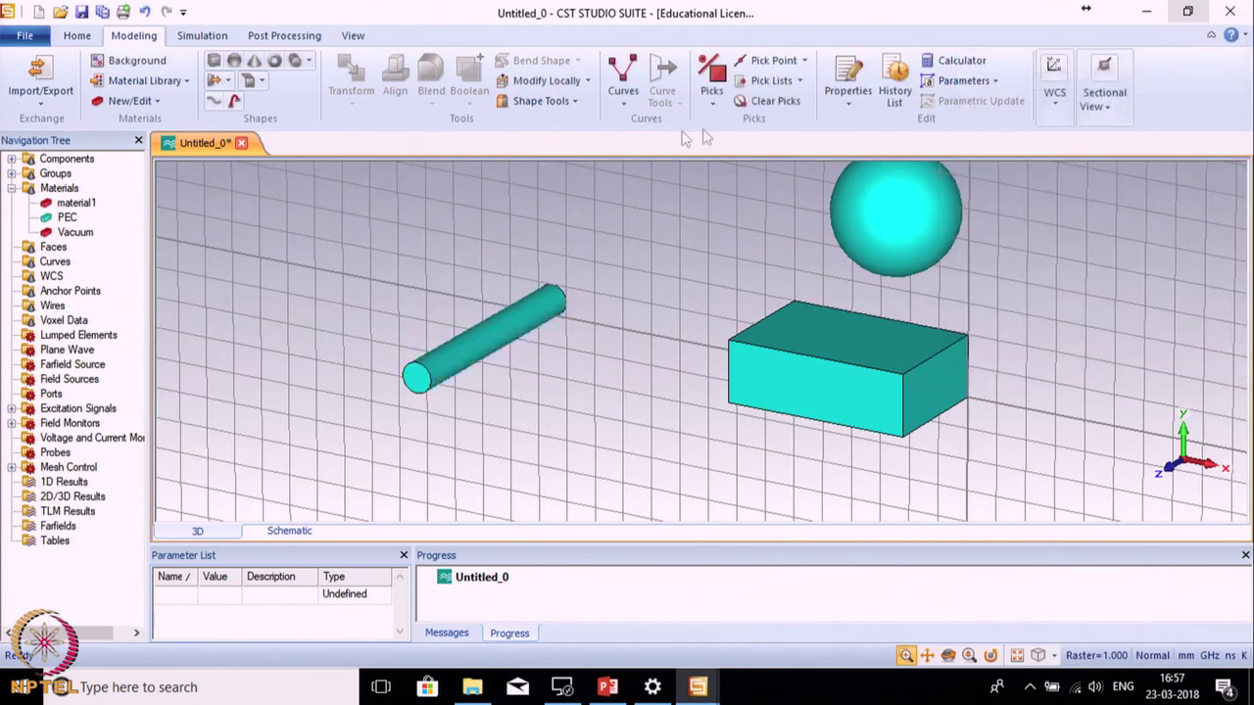
Create a torus centred at X -25.4, Y 0.6, with large radius 1 and small radius 0.2
{"action": "left_click", "coordinate": [278, 62]}
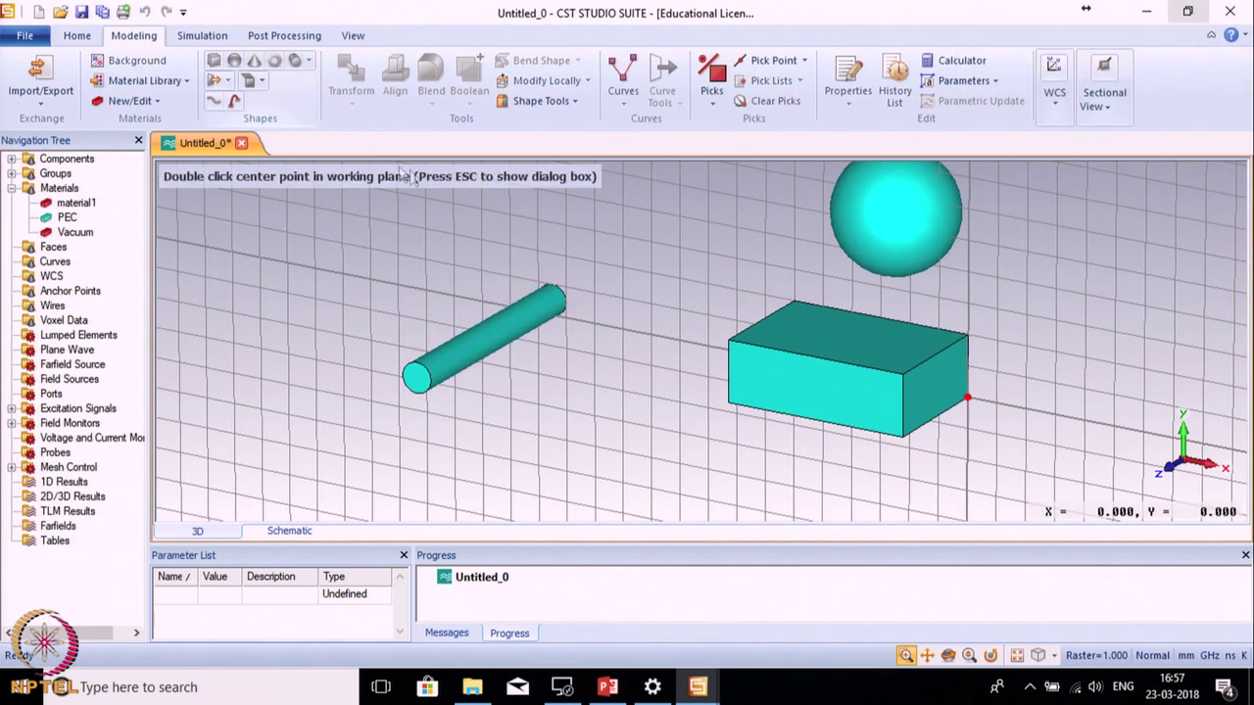
{"action": "double_click", "coordinate": [247, 235]}
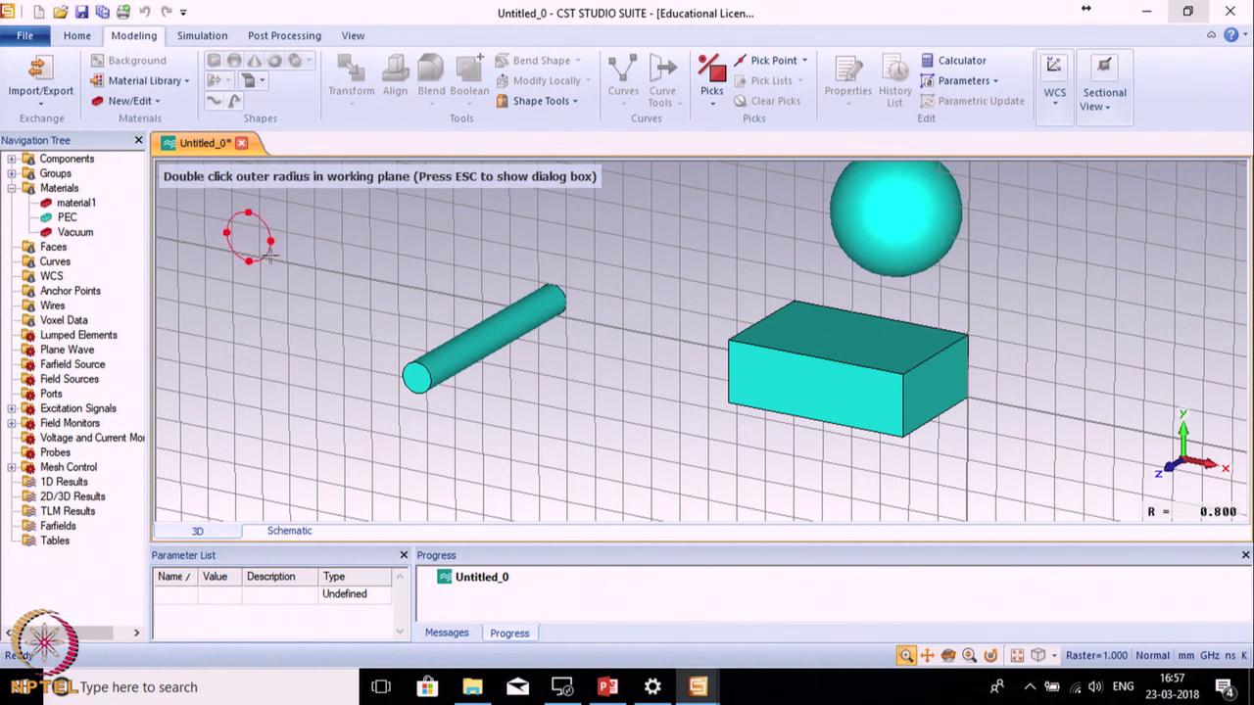
{"action": "double_click", "coordinate": [278, 240]}
{"action": "double_click", "coordinate": [247, 234]}
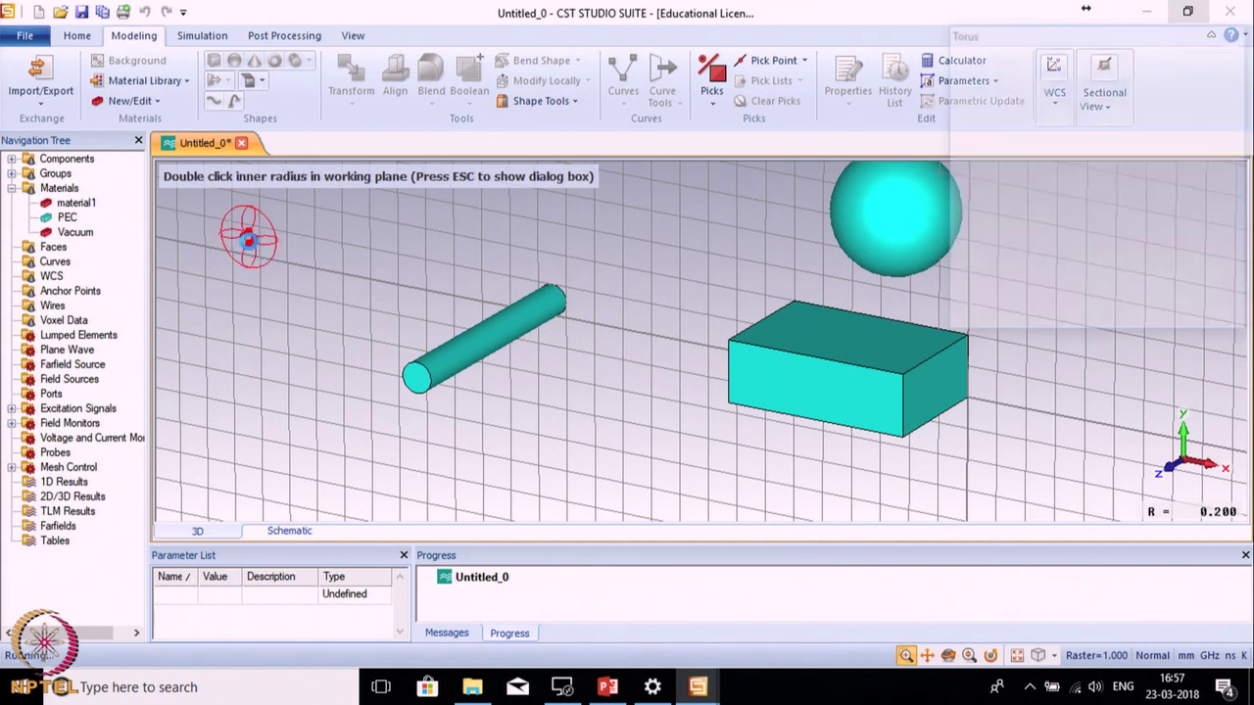
{"action": "left_click", "coordinate": [1205, 66]}
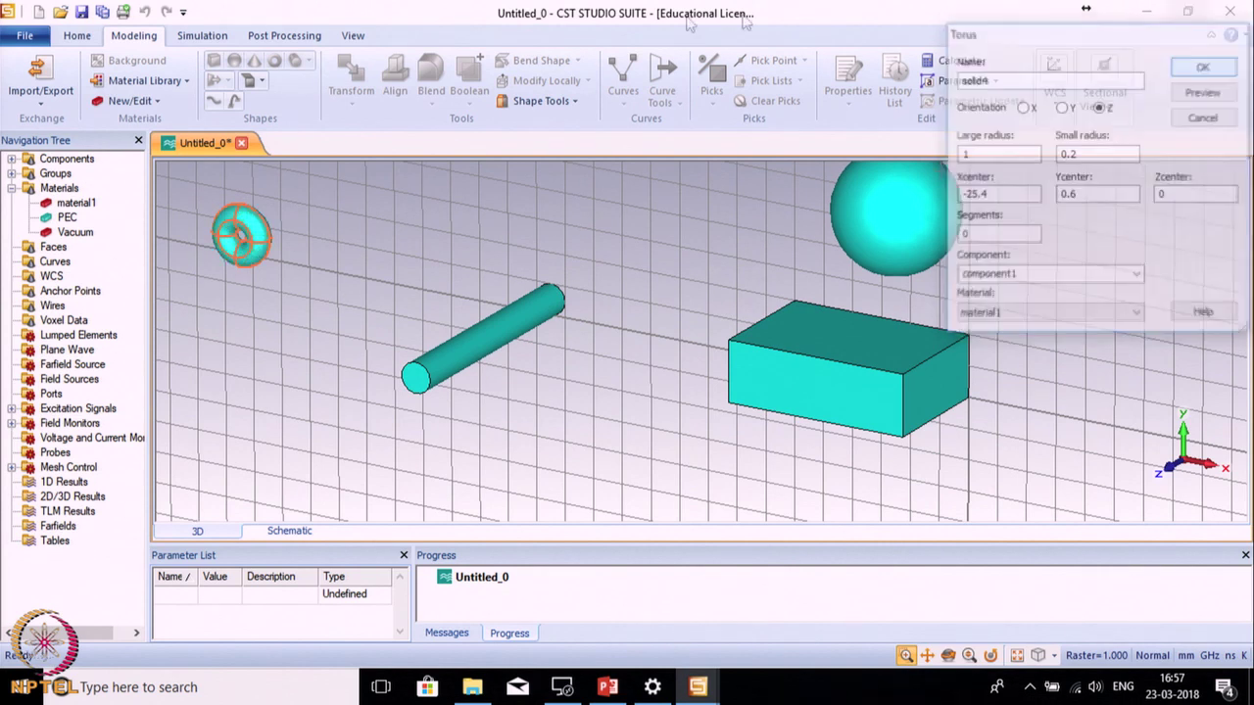
Create a hollow cylinder below the torus with an outer radius of about 0.8 and an inner radius of about 0.3
{"action": "left_click", "coordinate": [308, 61]}
{"action": "left_click", "coordinate": [328, 82]}
{"action": "double_click", "coordinate": [250, 356]}
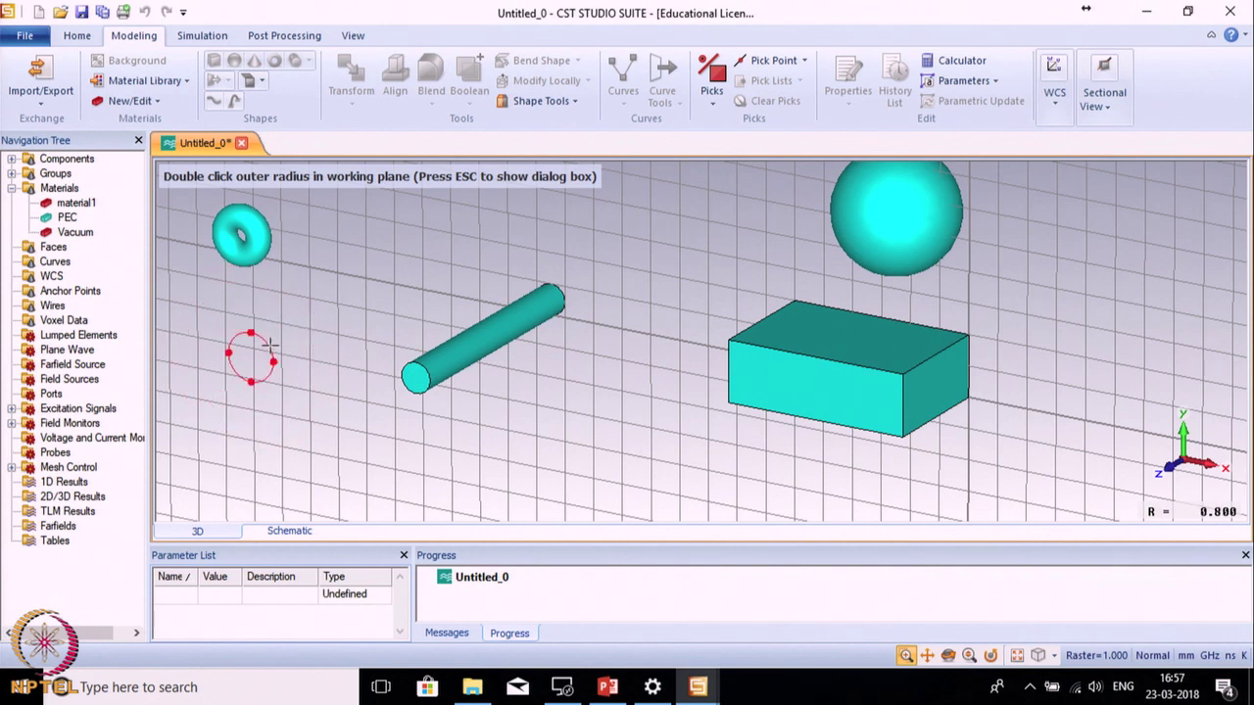
{"action": "double_click", "coordinate": [270, 346]}
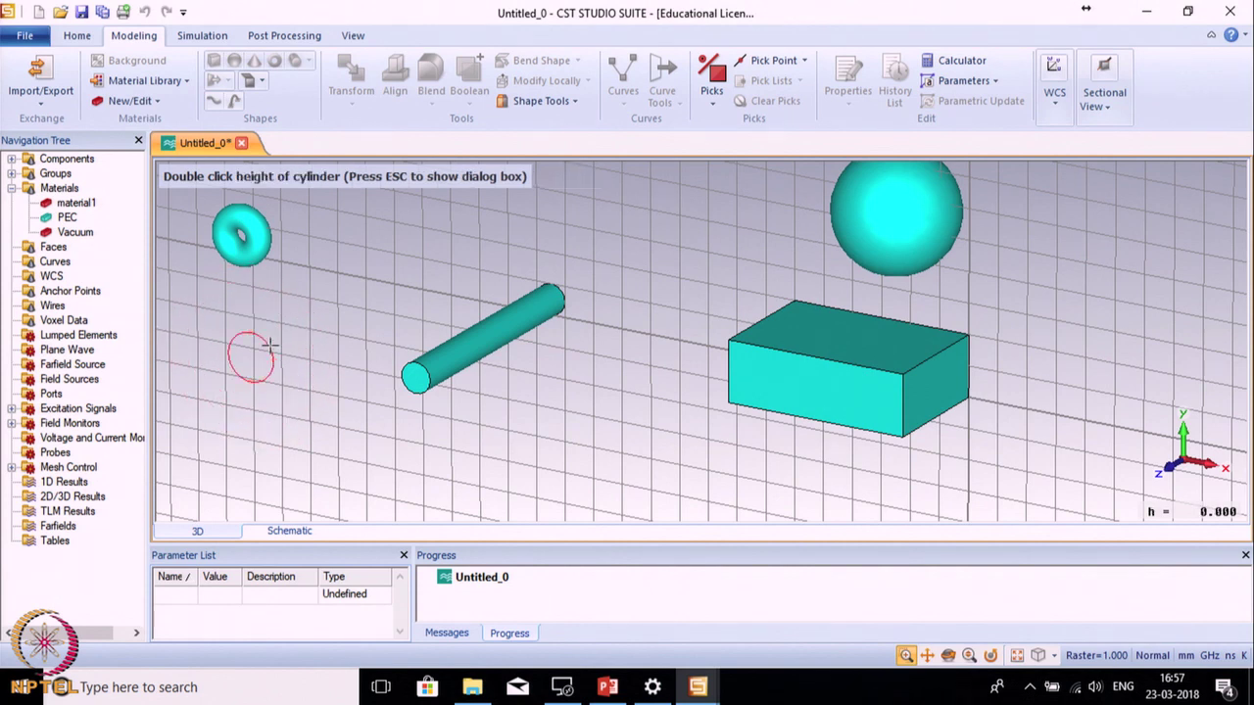
{"action": "double_click", "coordinate": [384, 283]}
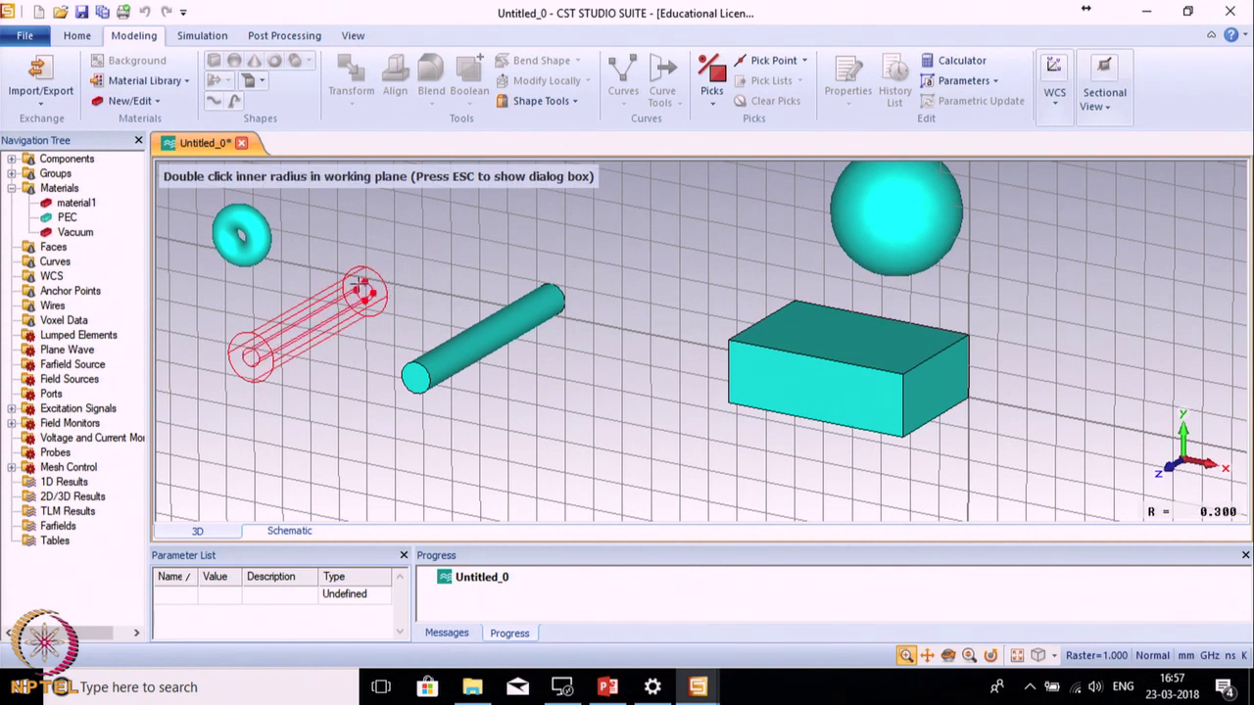
{"action": "double_click", "coordinate": [358, 286]}
{"action": "left_click", "coordinate": [1205, 65]}
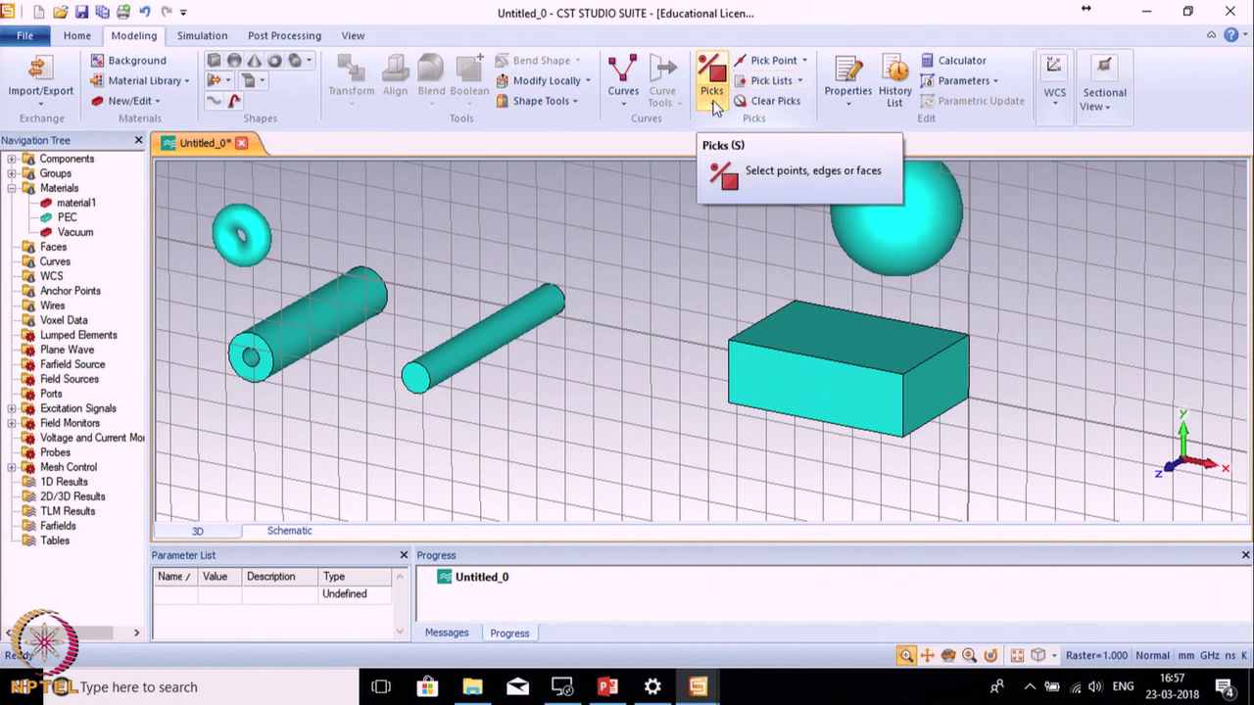
Pick the front planar face of the brick with the Pick Face tool
{"action": "left_click", "coordinate": [712, 94]}
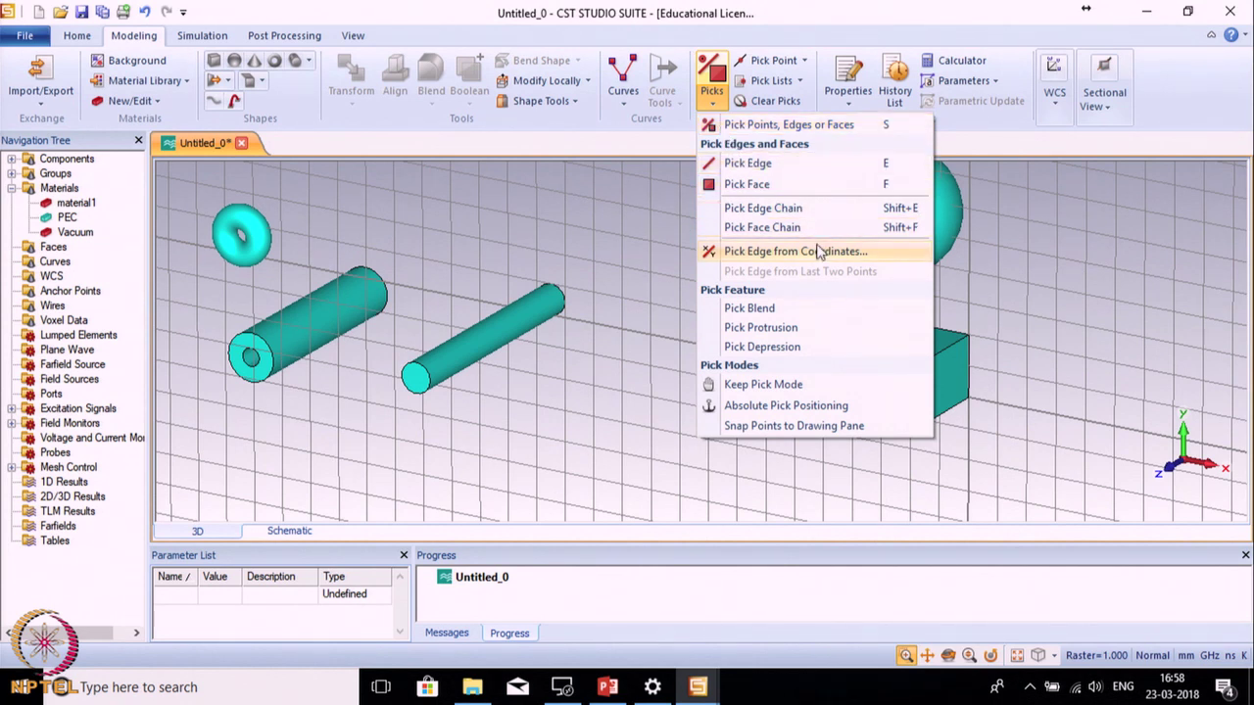
{"action": "left_click", "coordinate": [522, 229]}
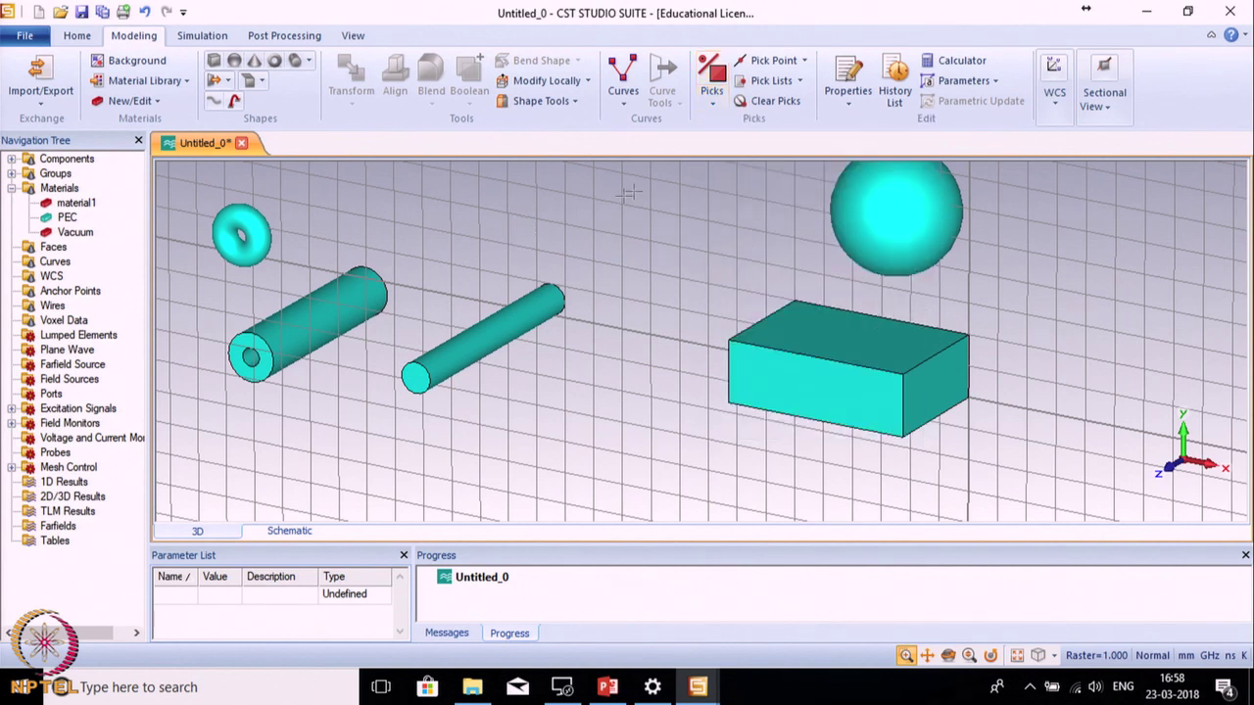
{"action": "left_click", "coordinate": [712, 102]}
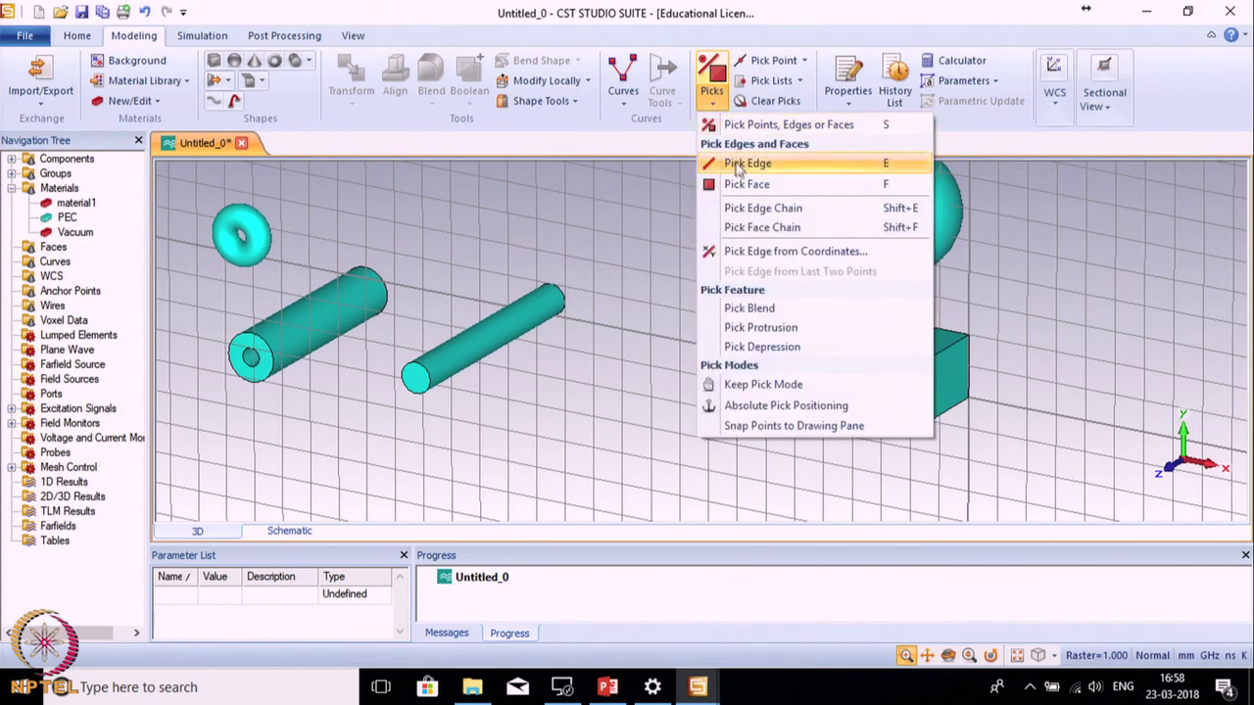
{"action": "left_click", "coordinate": [749, 186]}
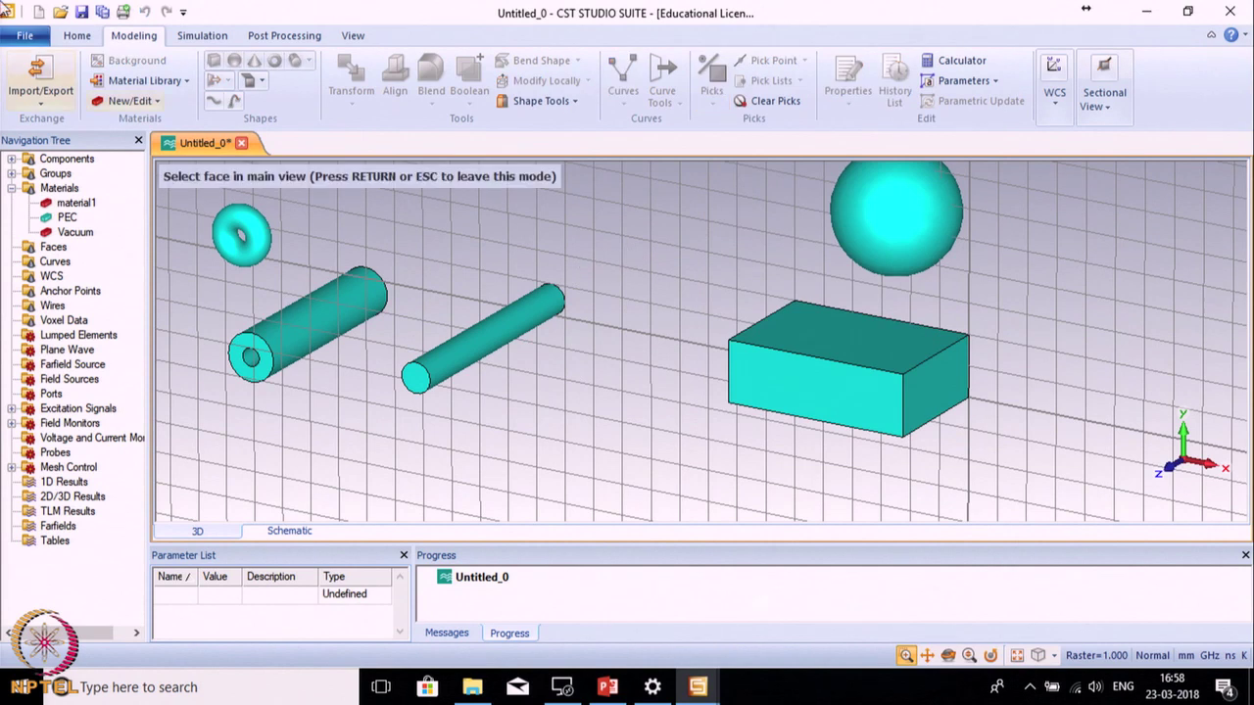
{"action": "left_click", "coordinate": [774, 377]}
Extrude the brick's picked face with height 0.5, twist 60 degrees and taper 70 degrees, using PEC in component1
{"action": "left_click", "coordinate": [228, 82]}
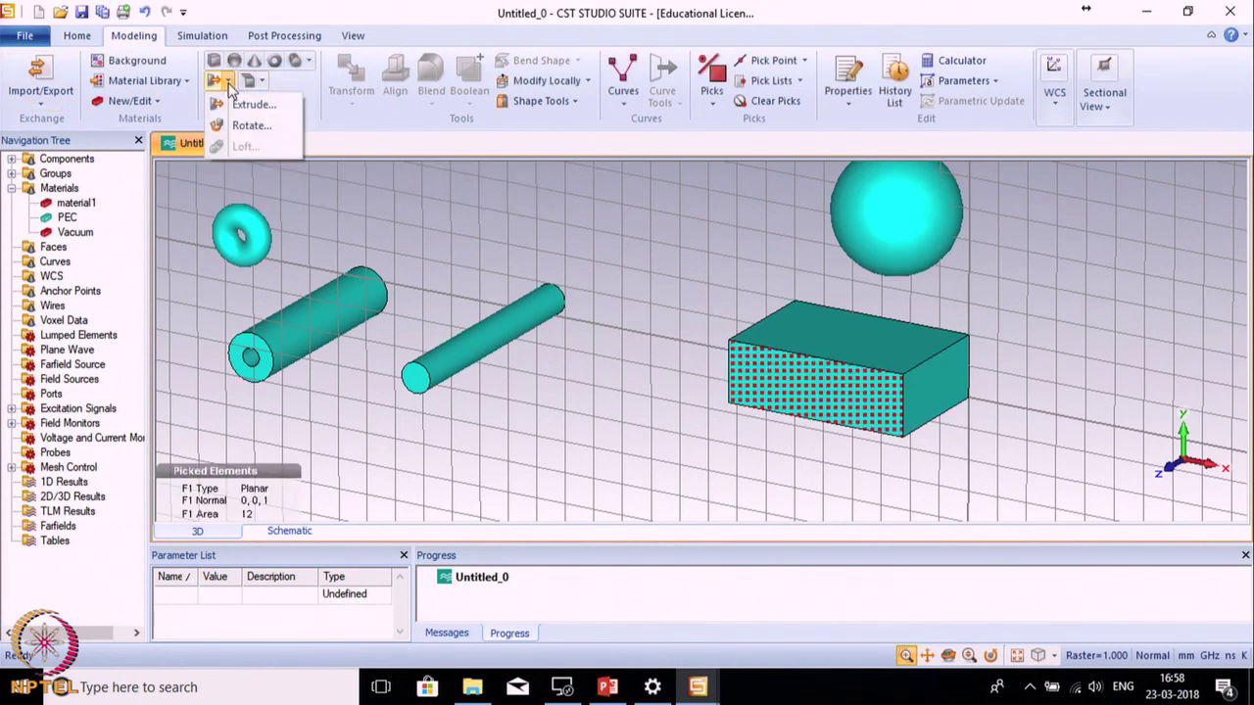
{"action": "left_click", "coordinate": [252, 104]}
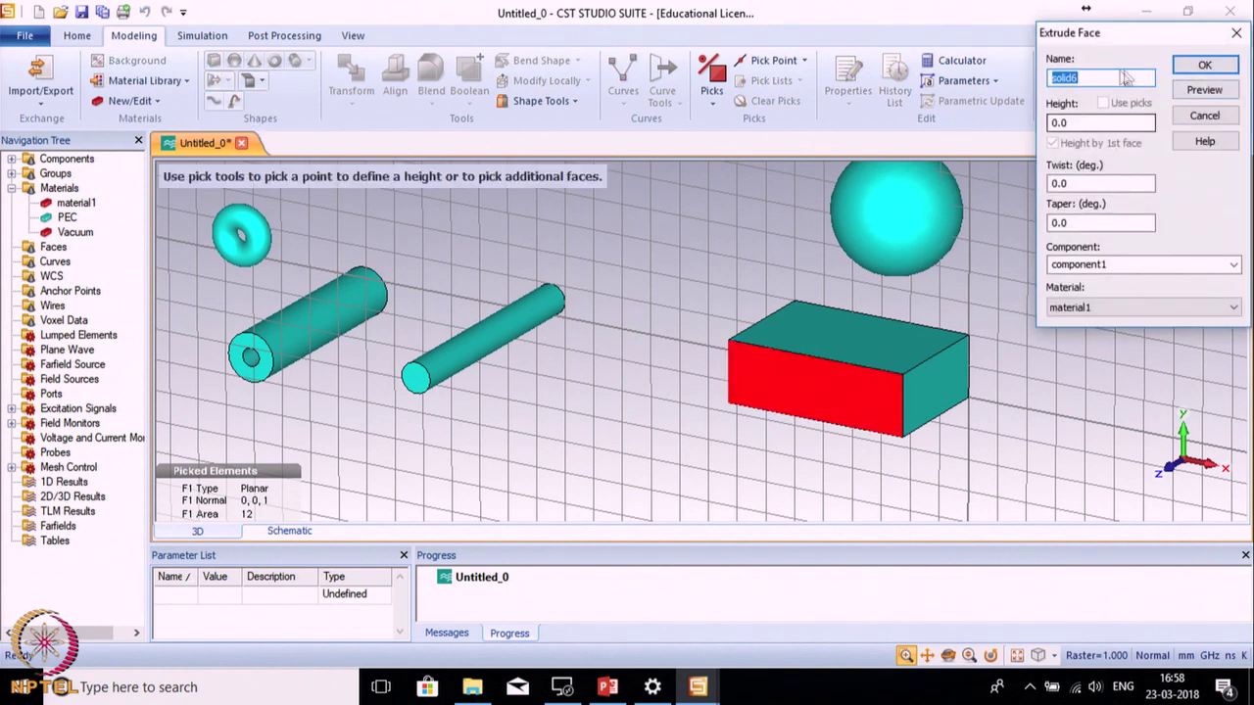
{"action": "left_click_drag", "start_coordinate": [1117, 32], "coordinate": [598, 113]}
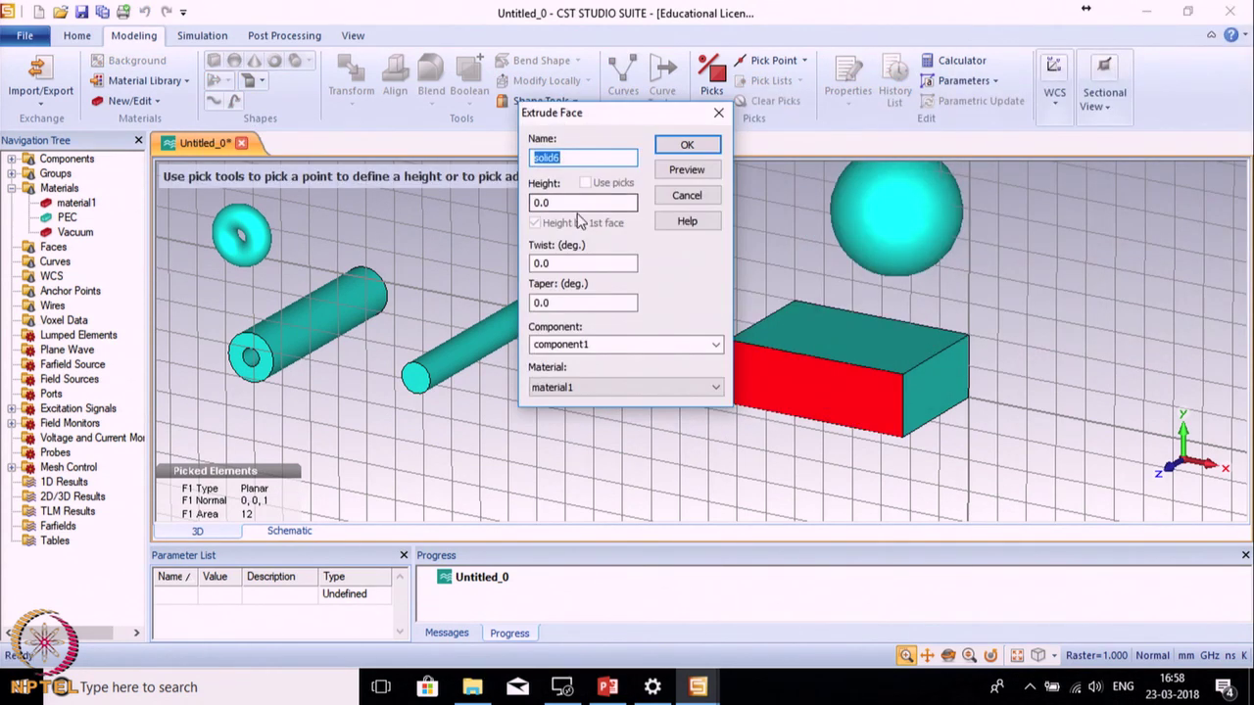
{"action": "left_click", "coordinate": [581, 204]}
{"action": "double_click", "coordinate": [563, 204]}
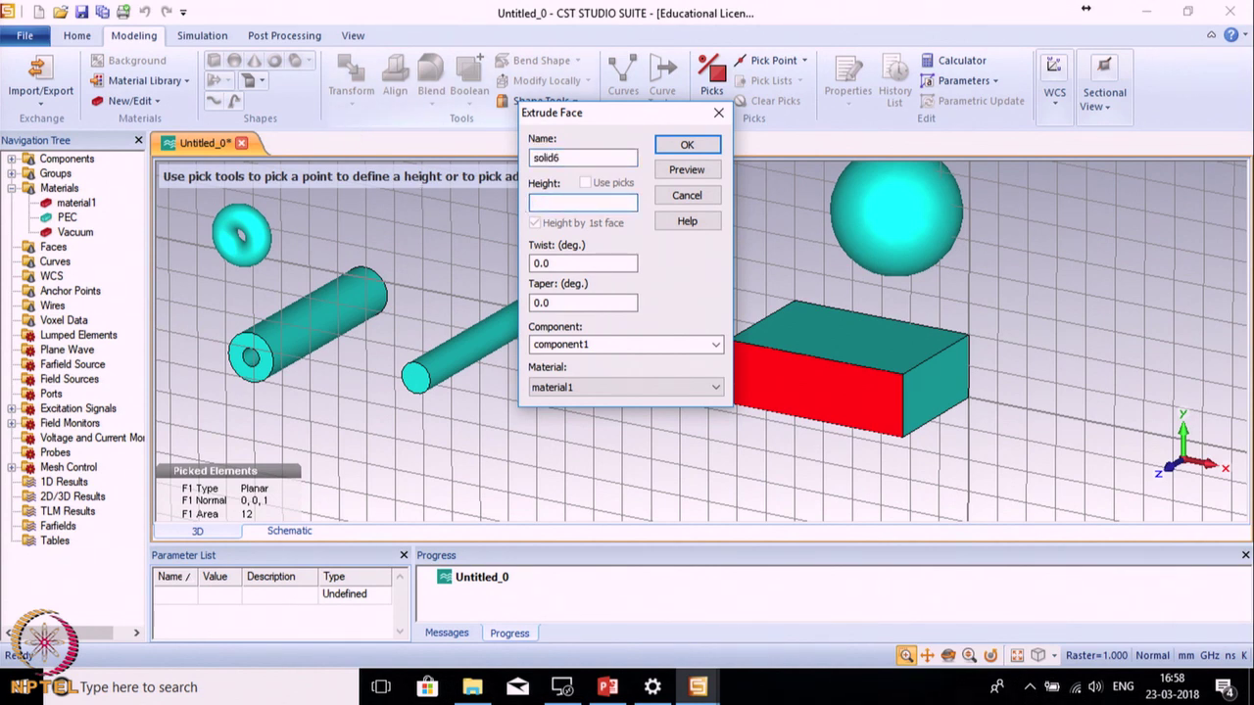
{"action": "key", "text": "Tab"}
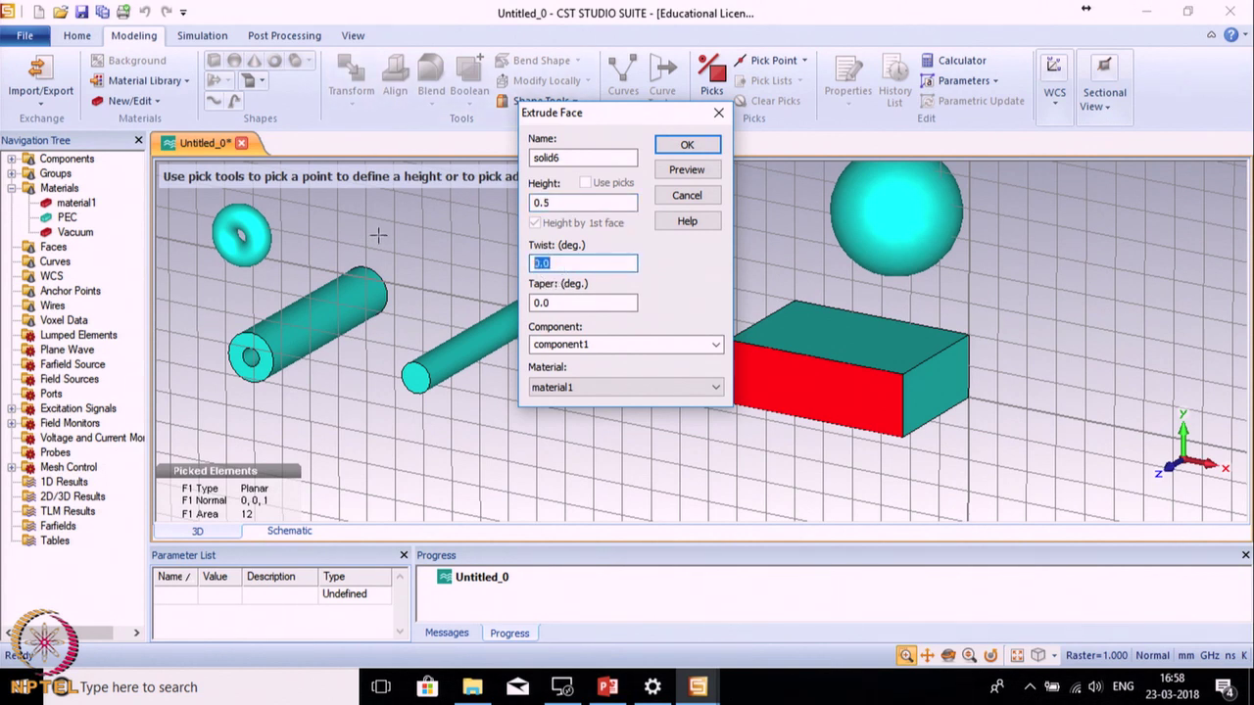
{"action": "key", "text": "Tab"}
{"action": "left_click", "coordinate": [633, 389]}
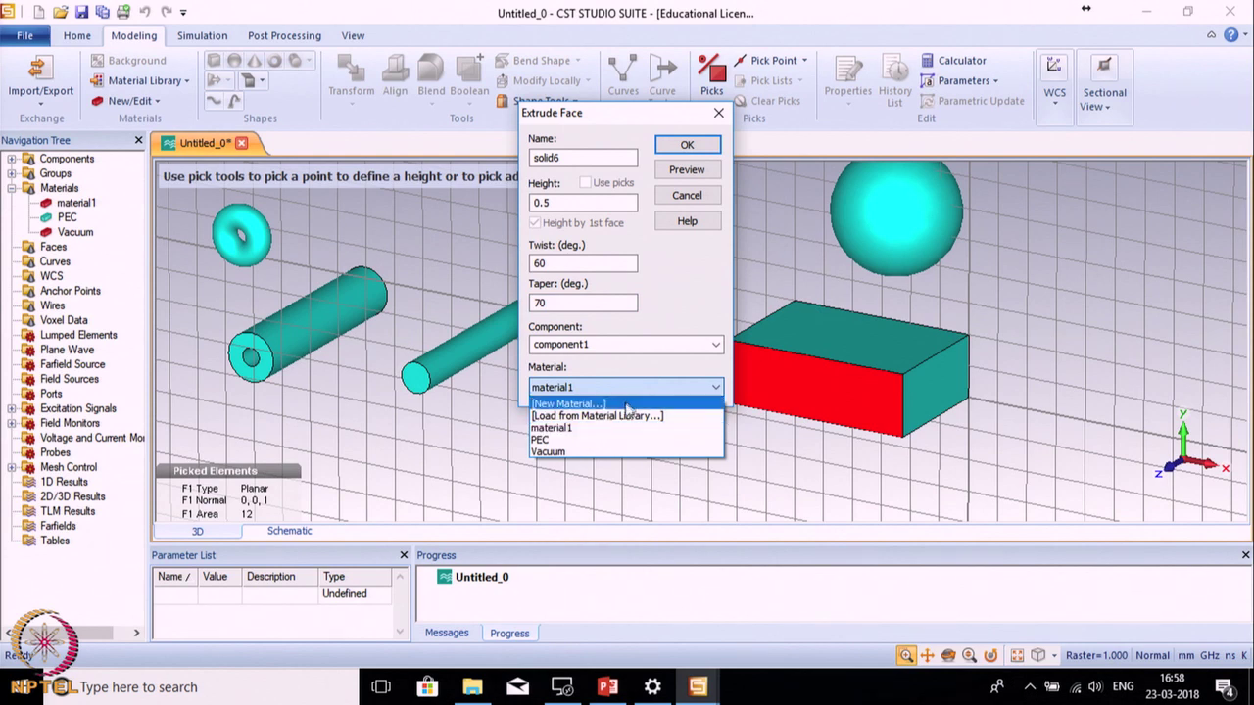
{"action": "left_click", "coordinate": [594, 441]}
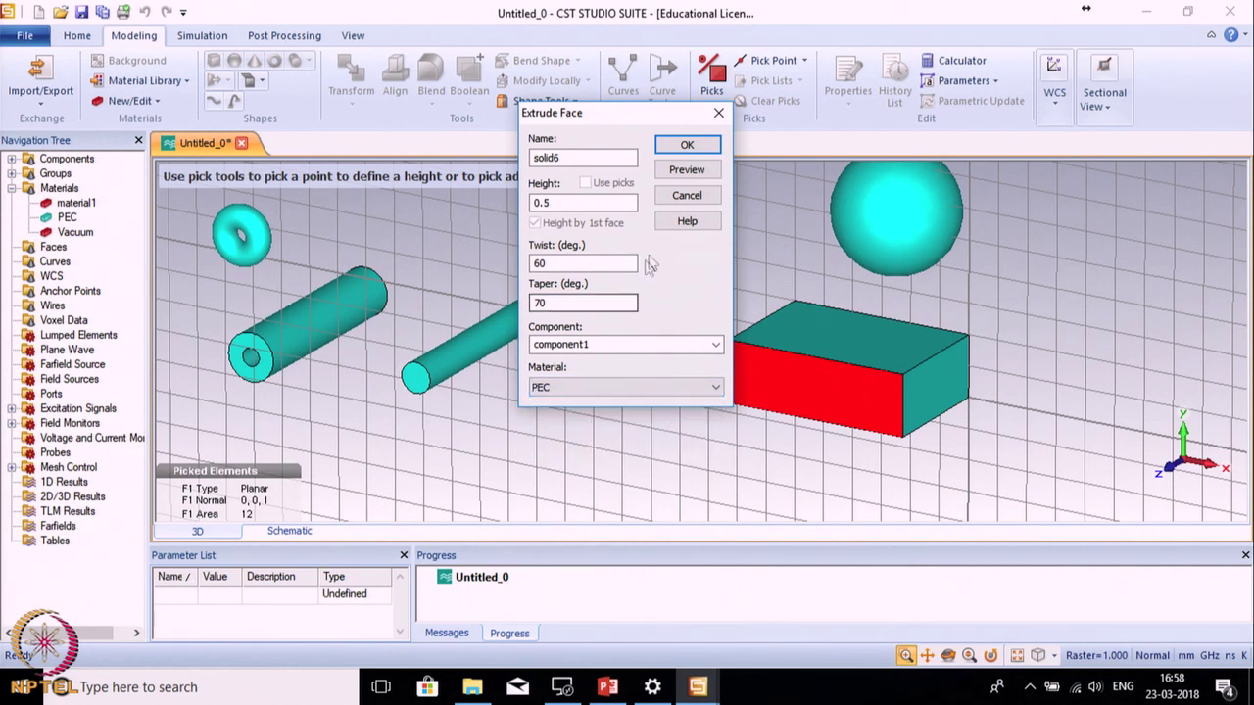
{"action": "left_click", "coordinate": [698, 174]}
{"action": "left_click", "coordinate": [686, 146]}
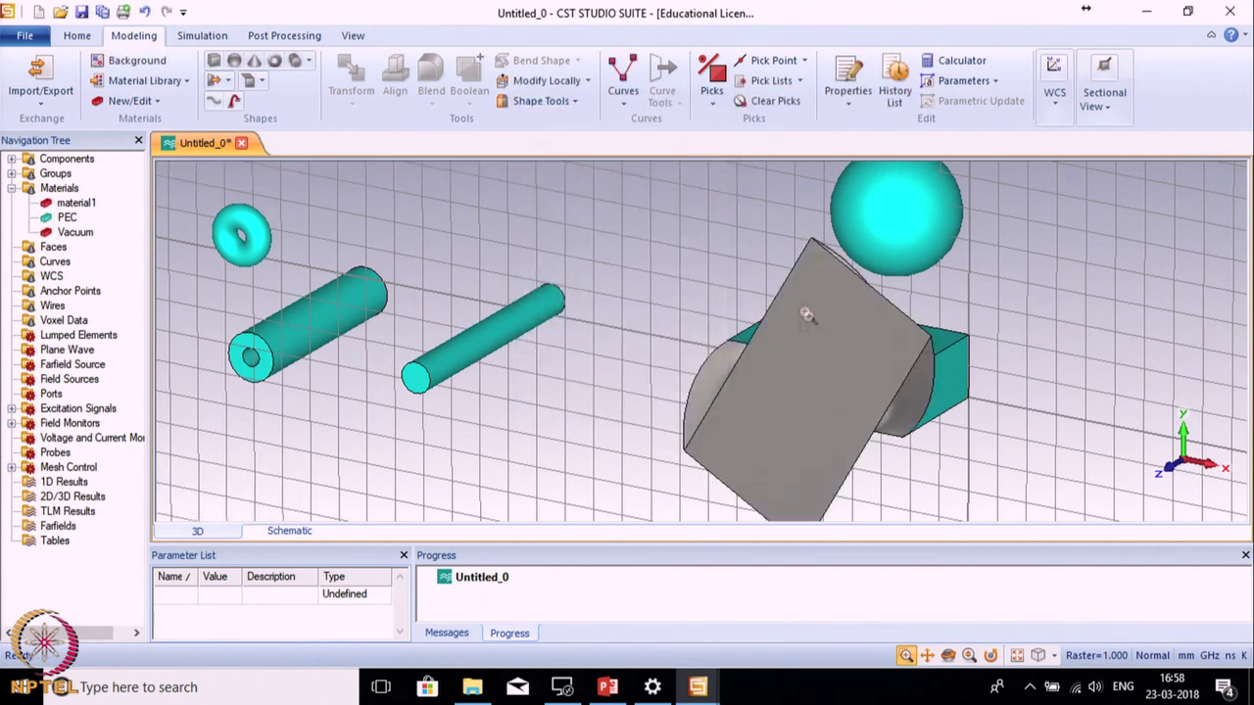
{"action": "scroll", "coordinate": [813, 323], "scroll_direction": "down", "scroll_amount": 3}
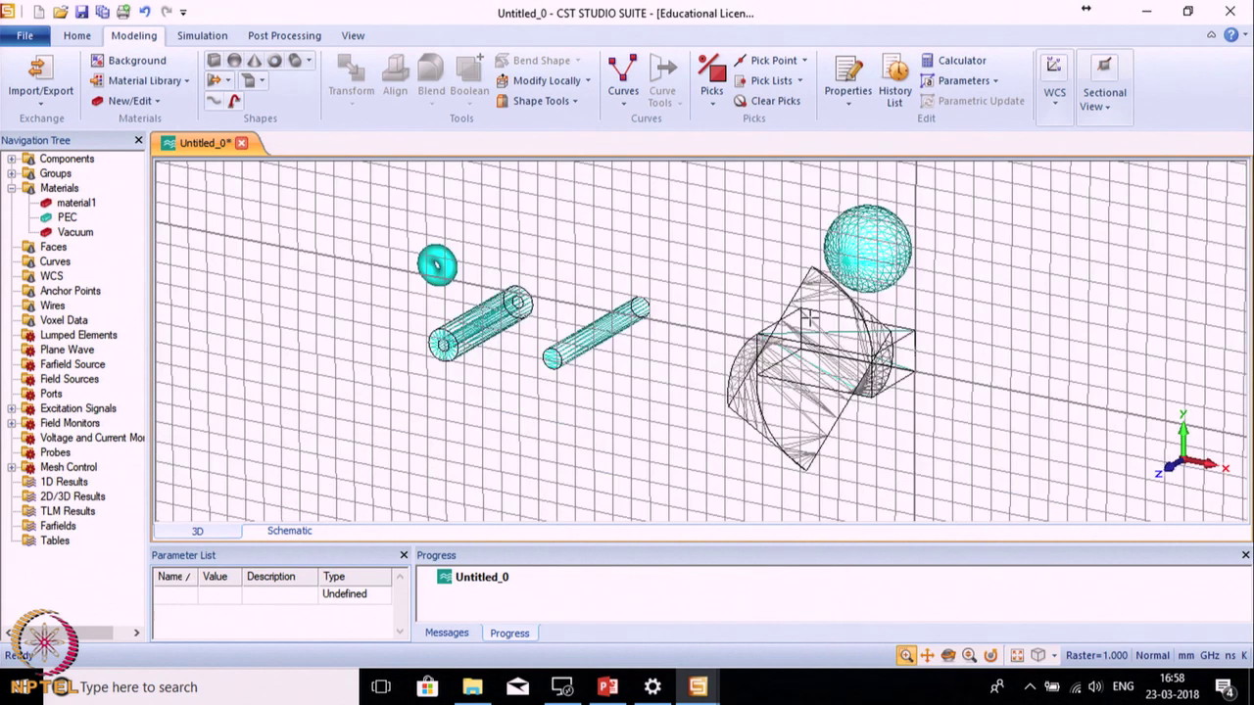
{"action": "scroll", "coordinate": [809, 315], "scroll_direction": "up", "scroll_amount": 5}
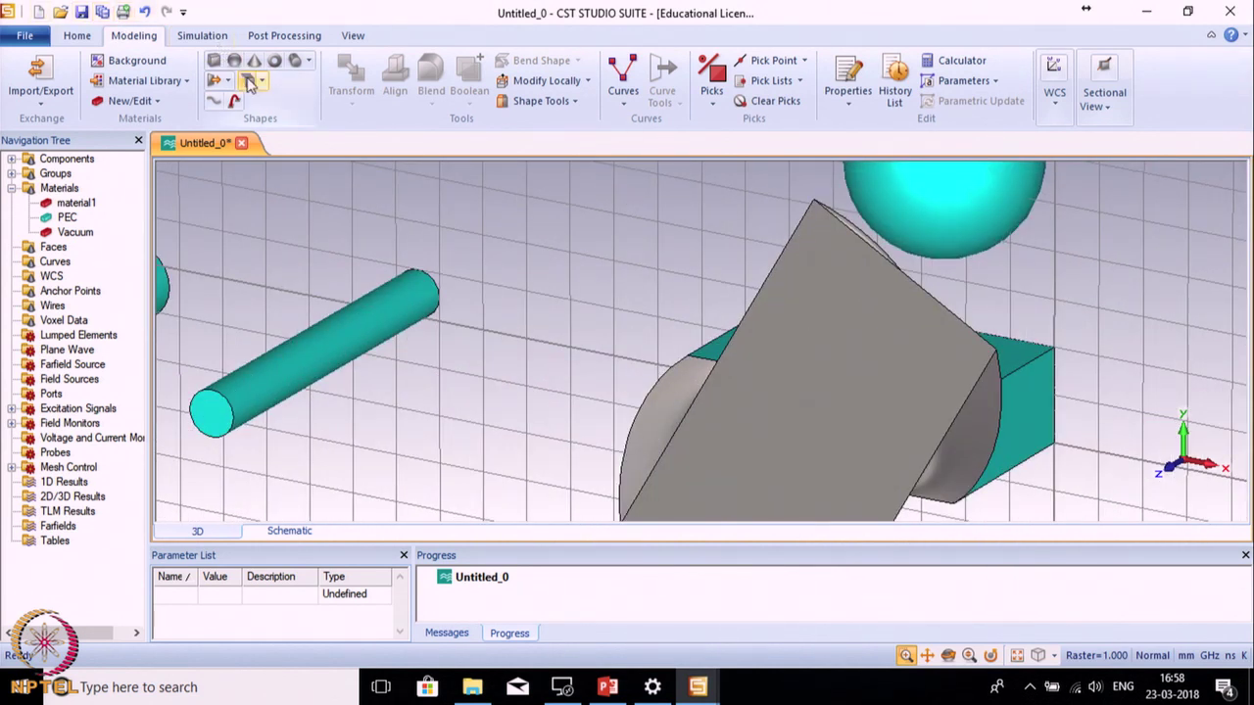
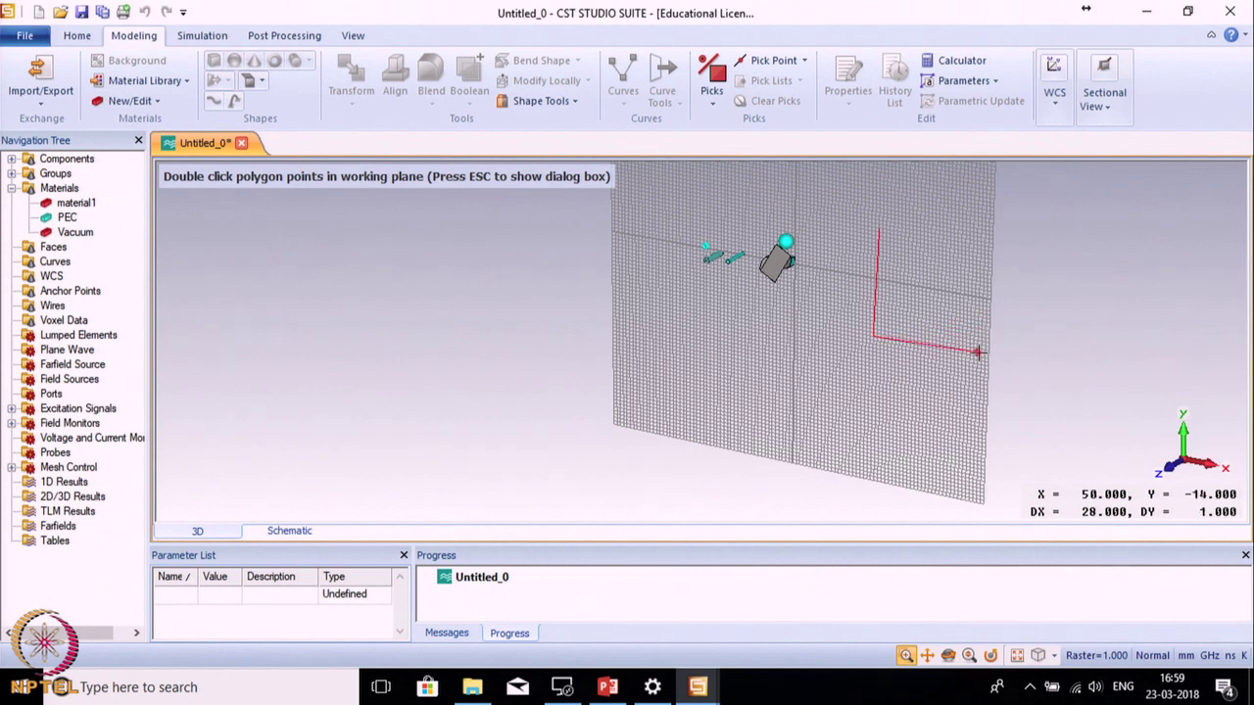
Complete the house-shaped polygon curve with points (52, 16) and (40, 30), close it at (23, 13) and create it
{"action": "double_click", "coordinate": [989, 233]}
{"action": "double_click", "coordinate": [946, 181]}
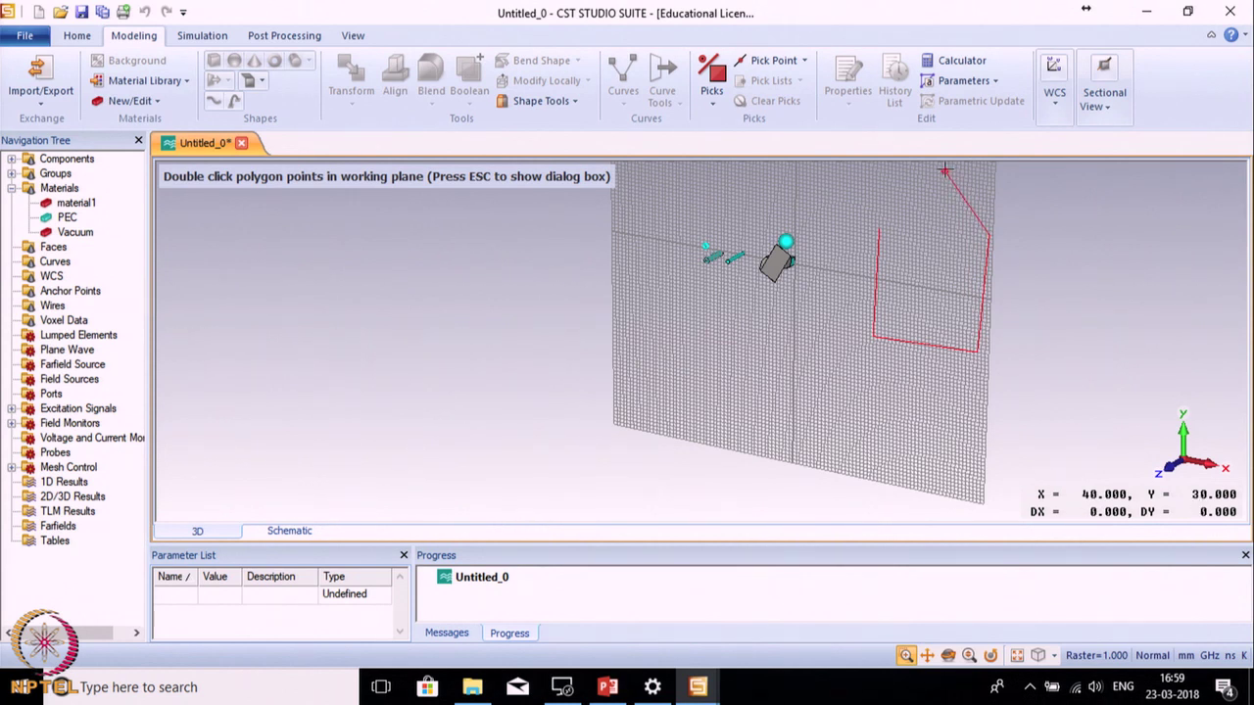
{"action": "double_click", "coordinate": [878, 231]}
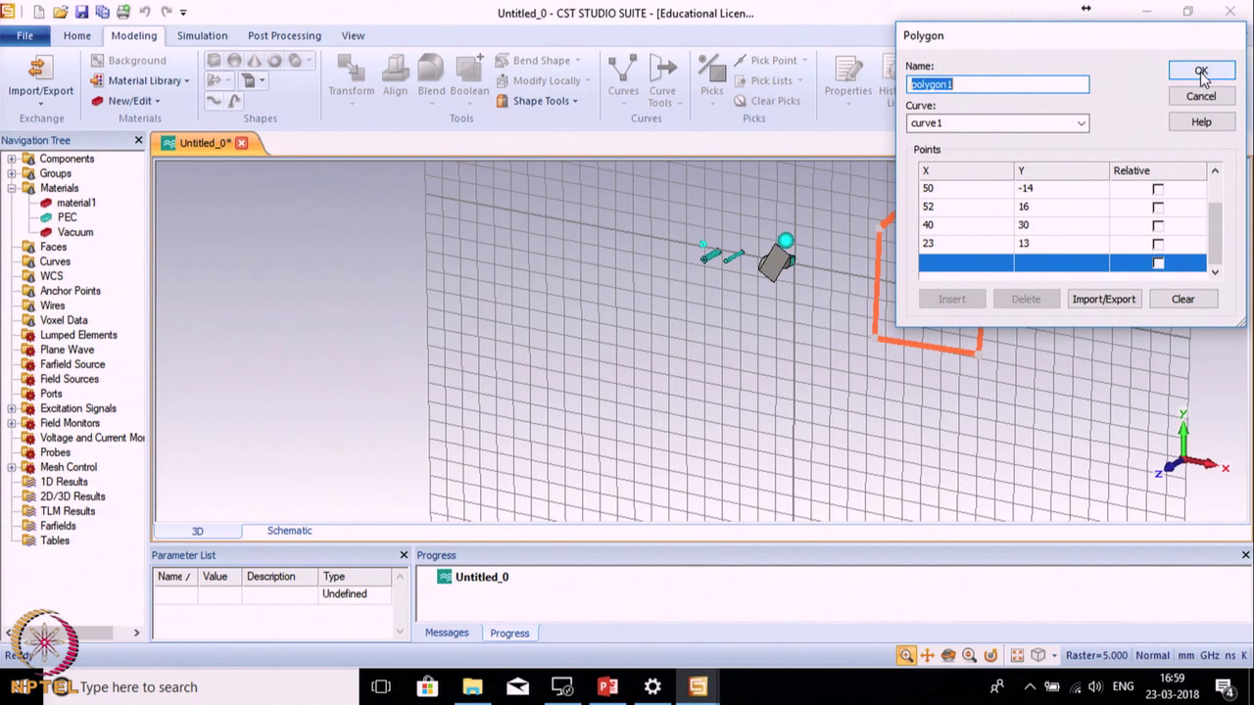
{"action": "left_click", "coordinate": [1202, 72]}
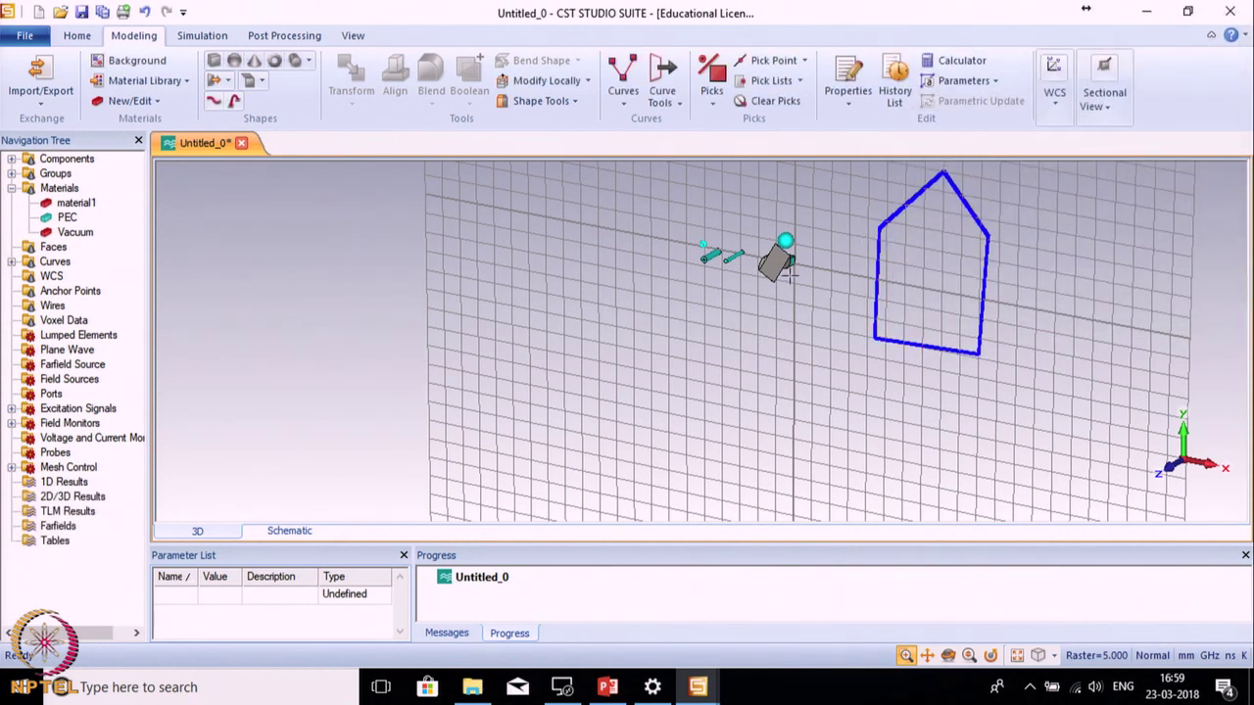
Examine the individual solids of component1 and the polygon stored under curve1 in the model
{"action": "scroll", "coordinate": [739, 281], "scroll_direction": "up", "scroll_amount": 5}
{"action": "scroll", "coordinate": [787, 297], "scroll_direction": "down", "scroll_amount": 4}
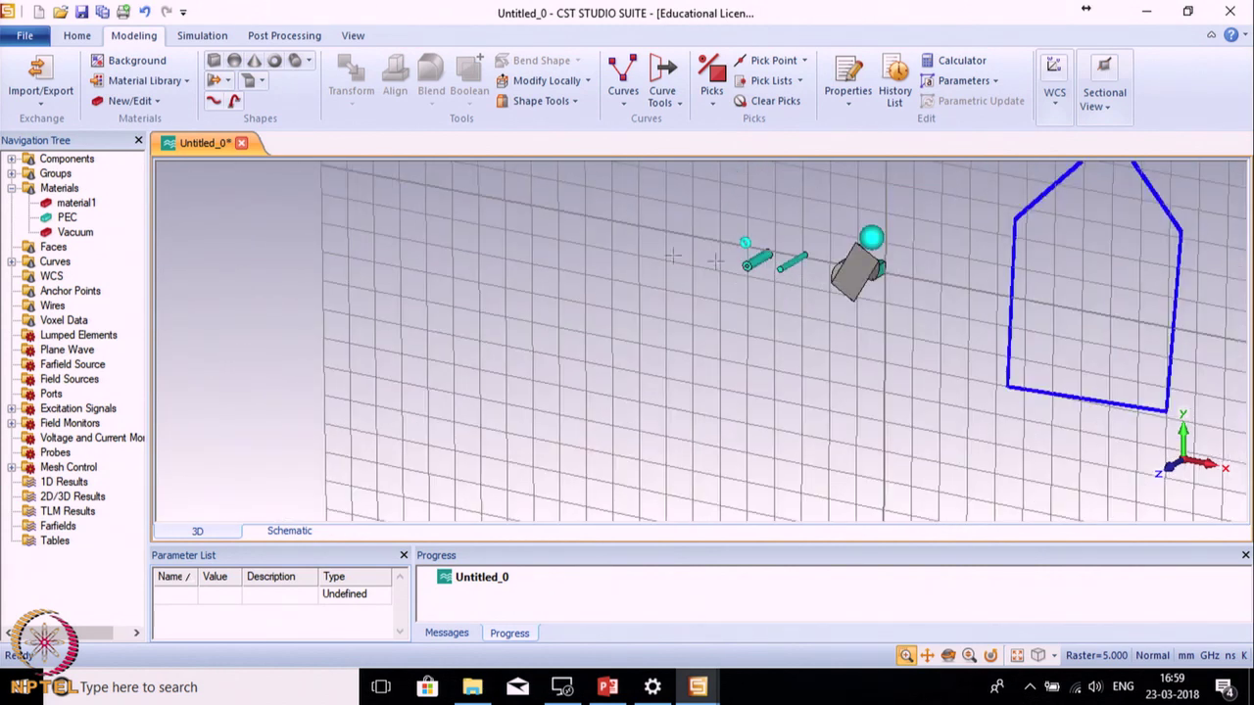
{"action": "left_click", "coordinate": [12, 160]}
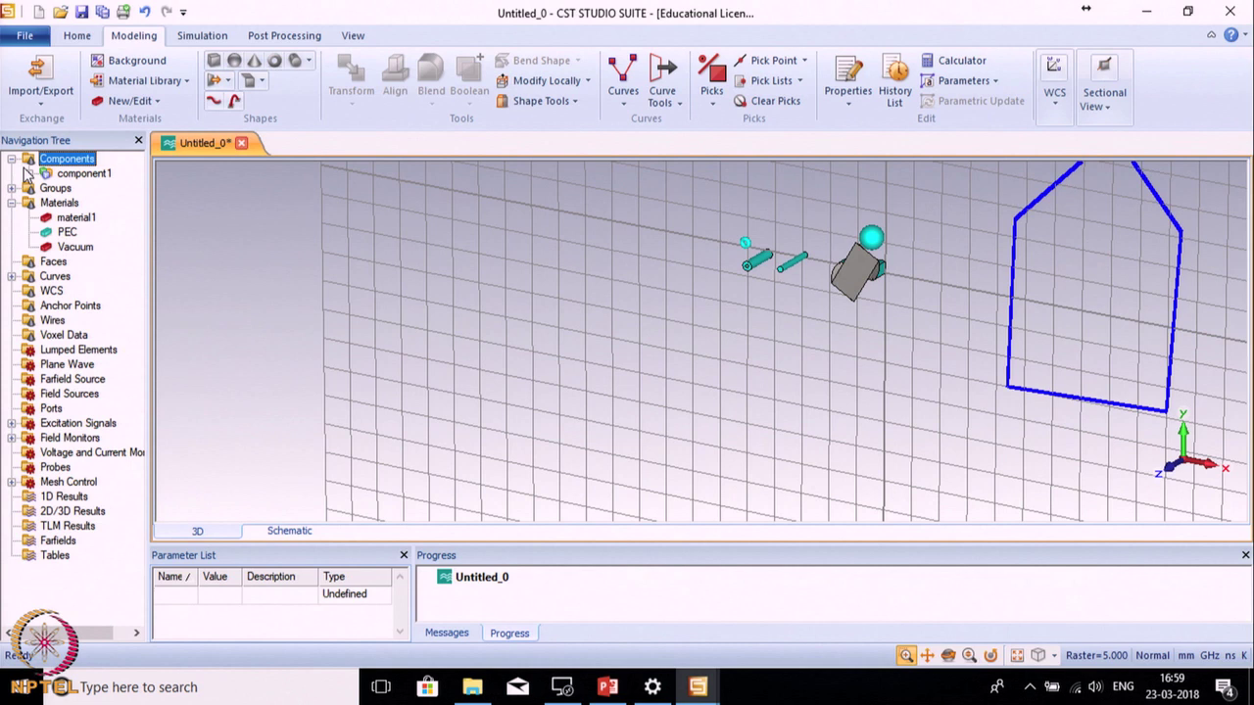
{"action": "left_click", "coordinate": [30, 174]}
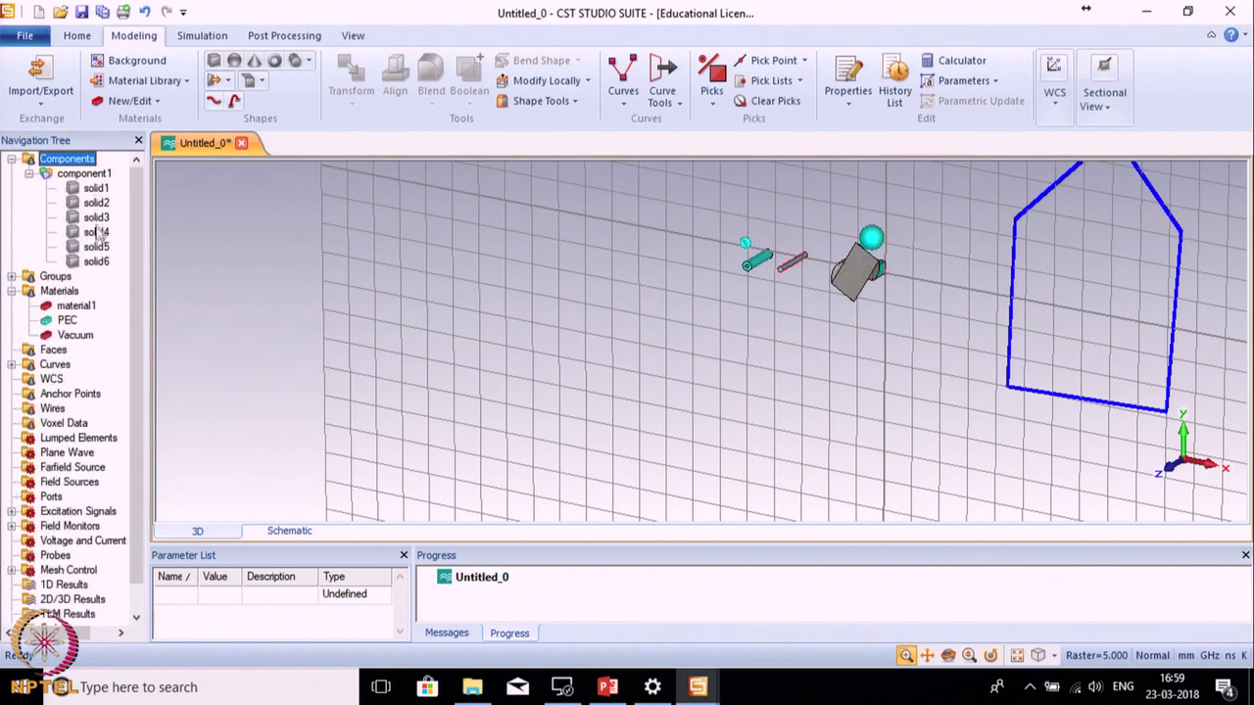
{"action": "left_click", "coordinate": [96, 218]}
{"action": "left_click", "coordinate": [96, 246]}
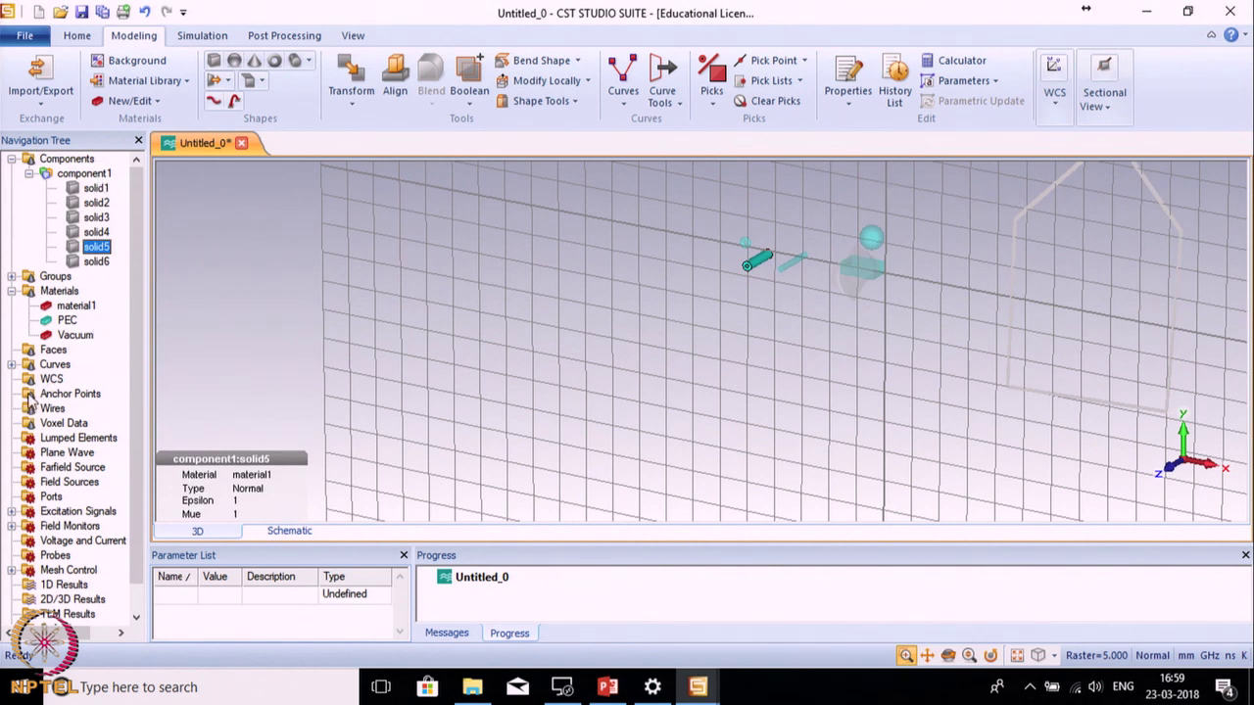
{"action": "left_click", "coordinate": [11, 364]}
{"action": "left_click", "coordinate": [30, 379]}
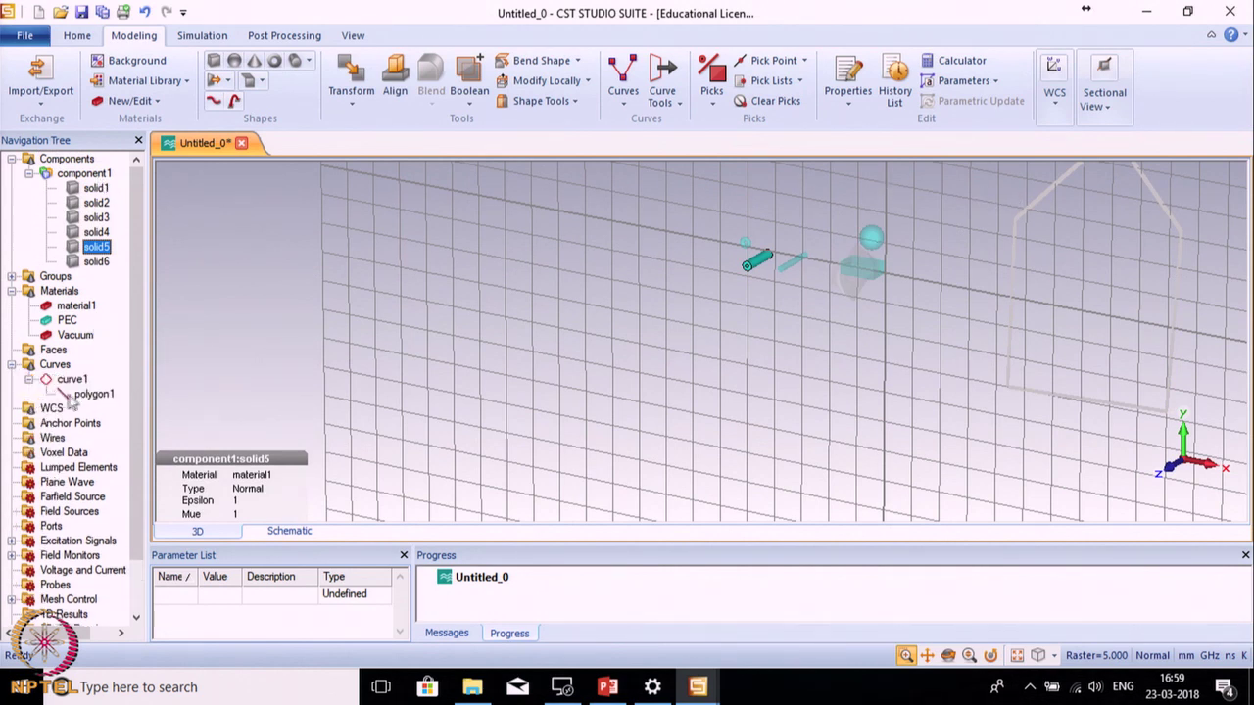
{"action": "left_click", "coordinate": [93, 394]}
Extrude the house-shaped polygon curve into a PEC solid in component1 with a thickness of 0.5
{"action": "scroll", "coordinate": [946, 366], "scroll_direction": "down", "scroll_amount": 3}
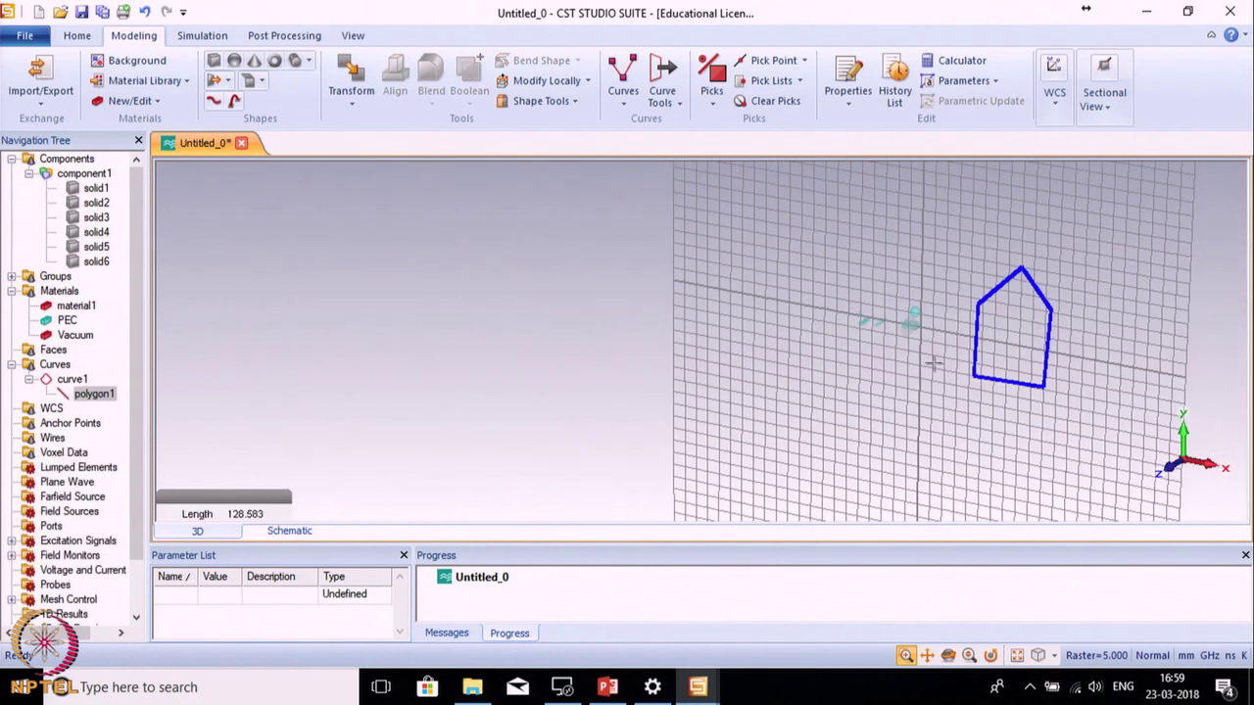
{"action": "scroll", "coordinate": [921, 353], "scroll_direction": "down", "scroll_amount": 2}
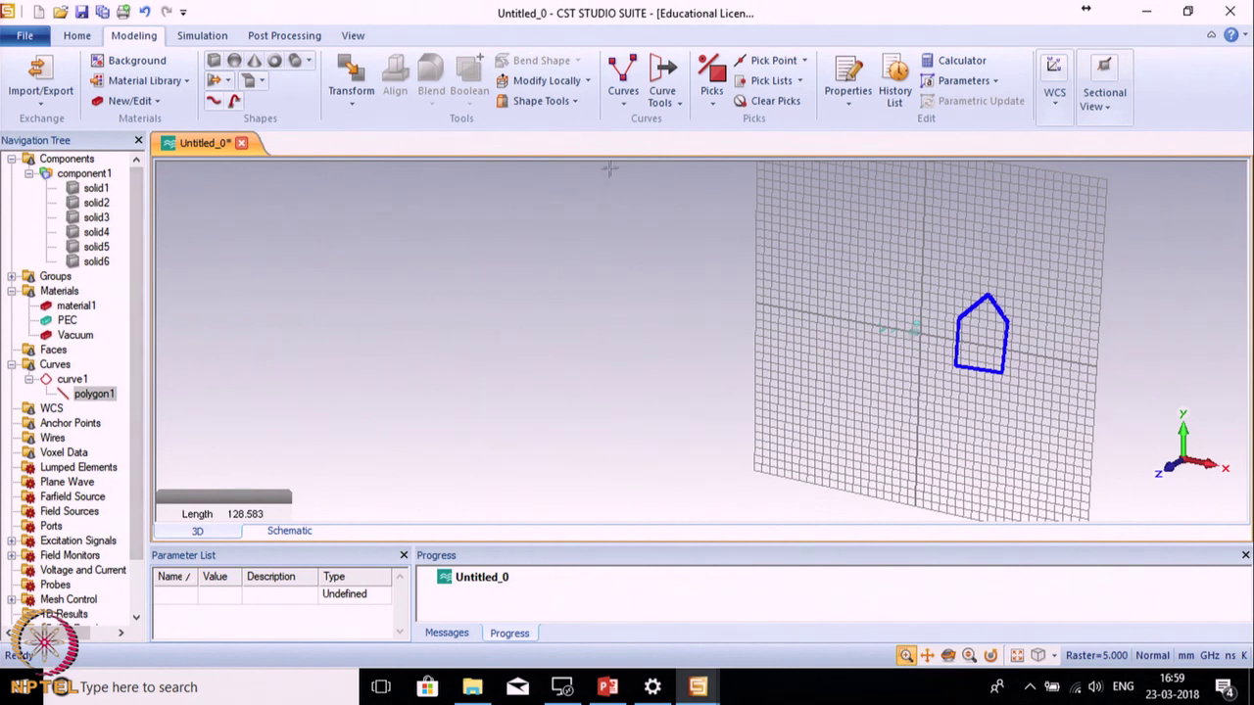
{"action": "left_click", "coordinate": [662, 103]}
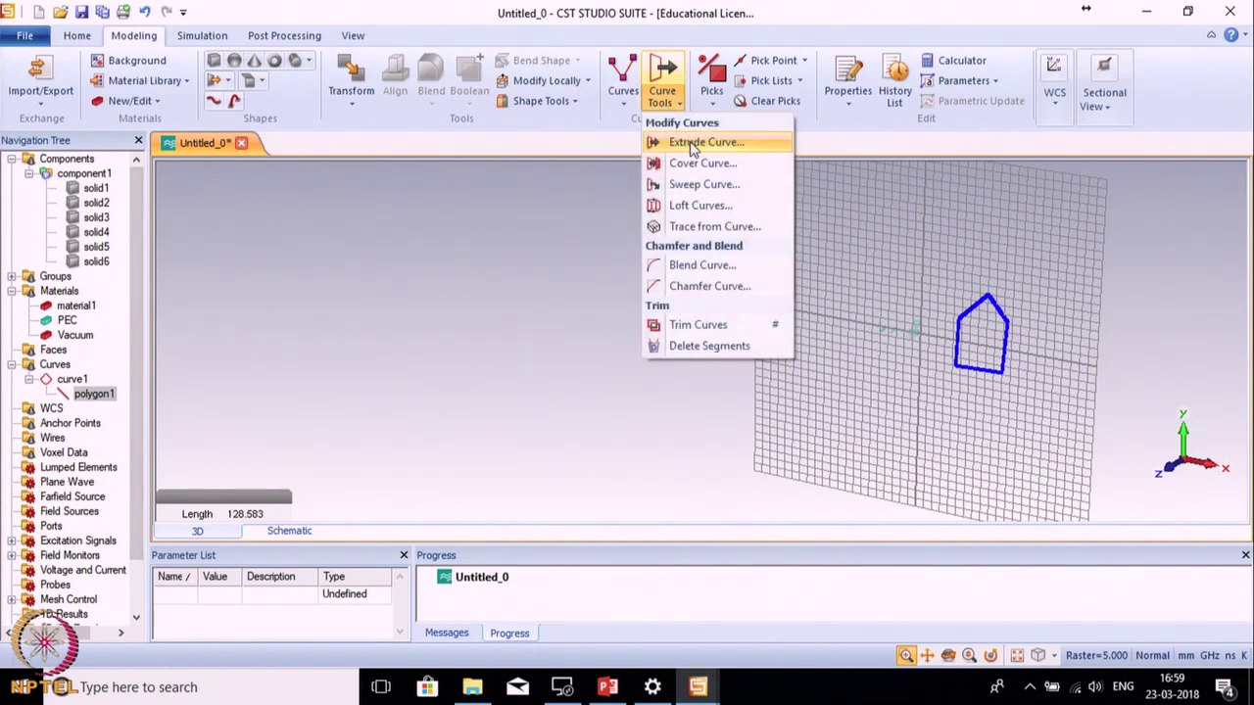
{"action": "left_click", "coordinate": [692, 144]}
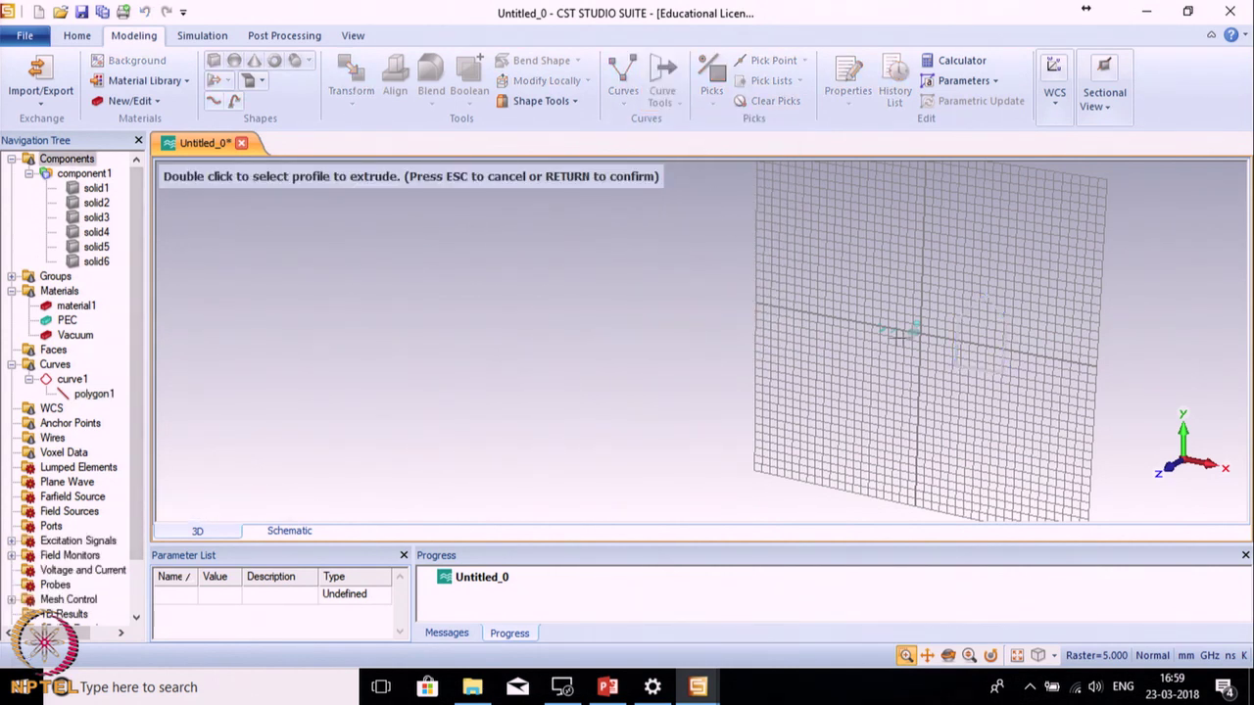
{"action": "double_click", "coordinate": [968, 311]}
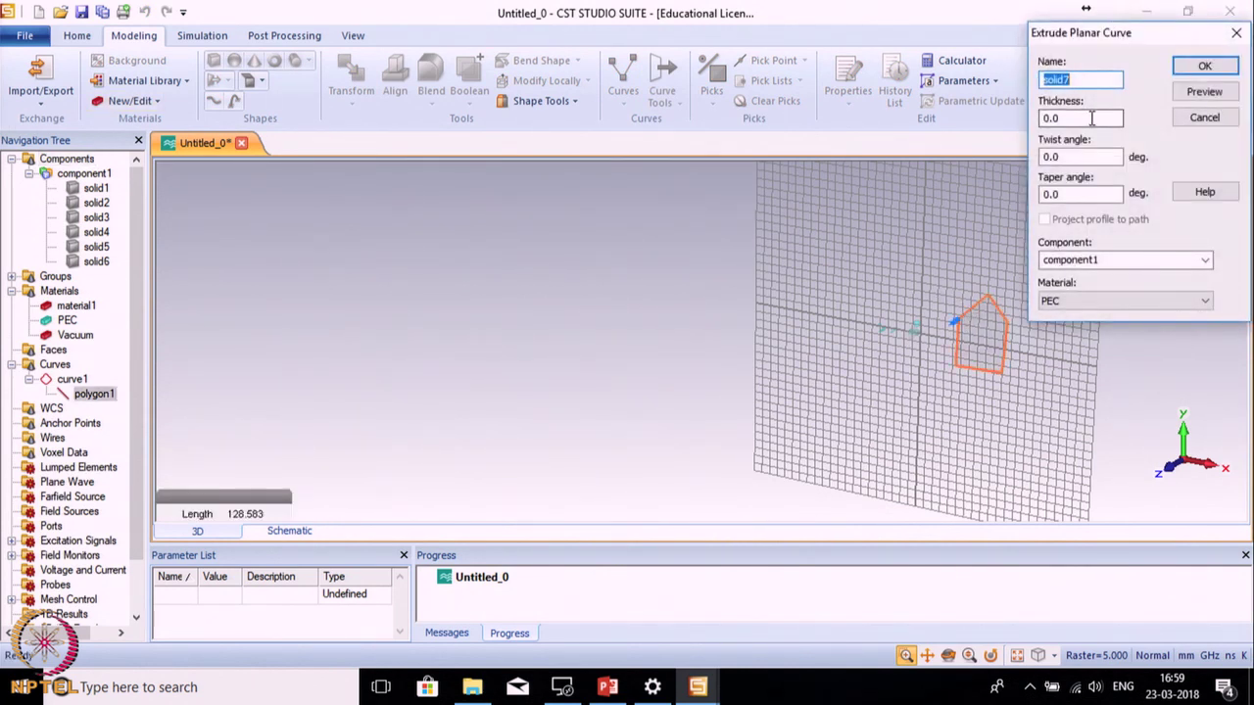
{"action": "key", "text": "Tab"}
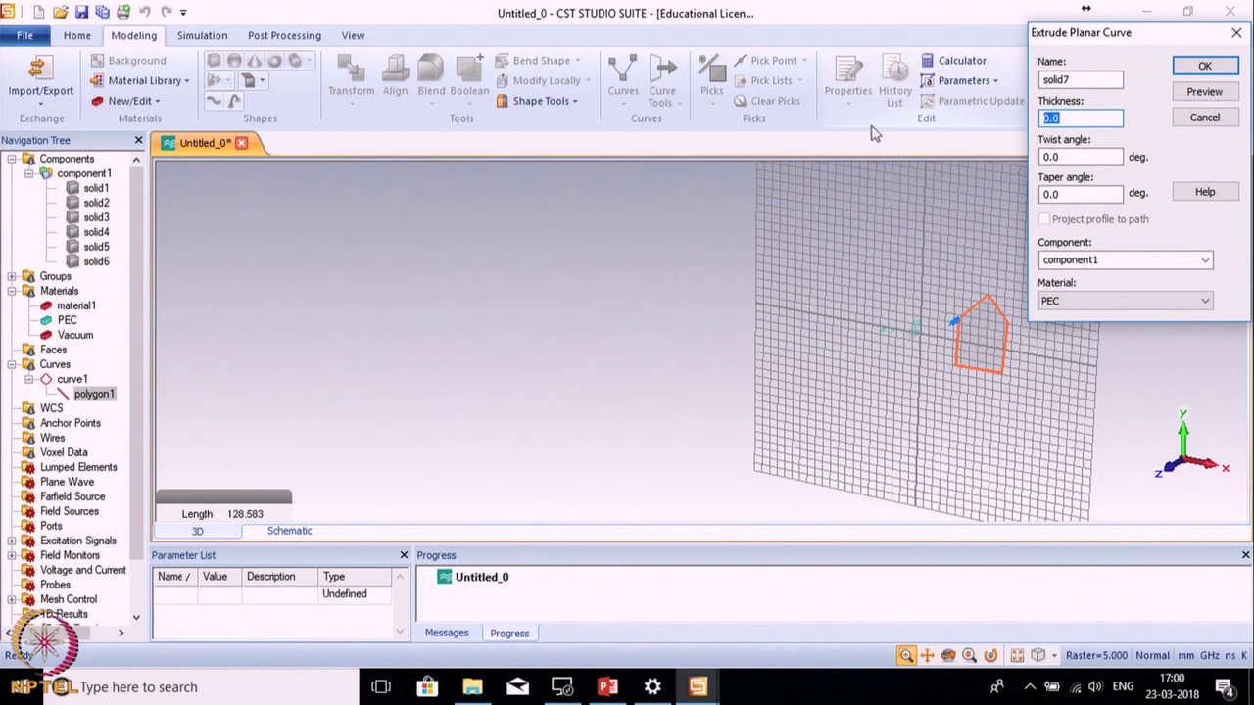
{"action": "type", "text": "0"}
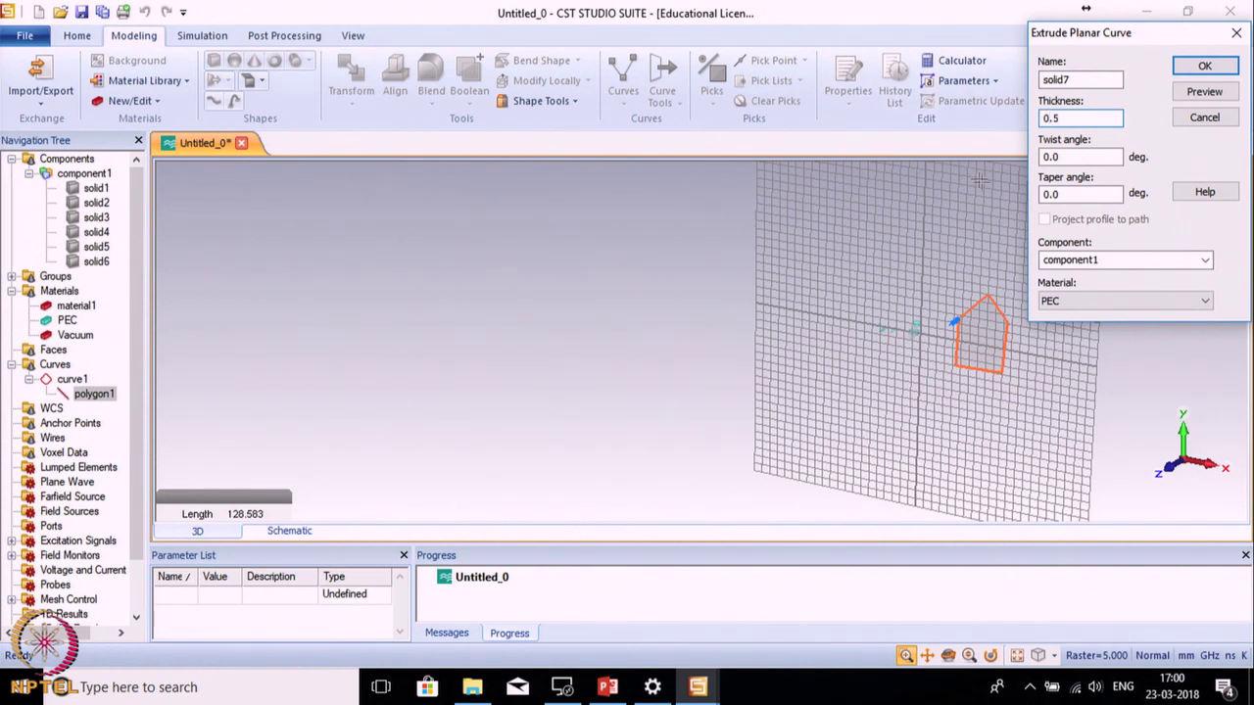
{"action": "left_click", "coordinate": [1204, 67]}
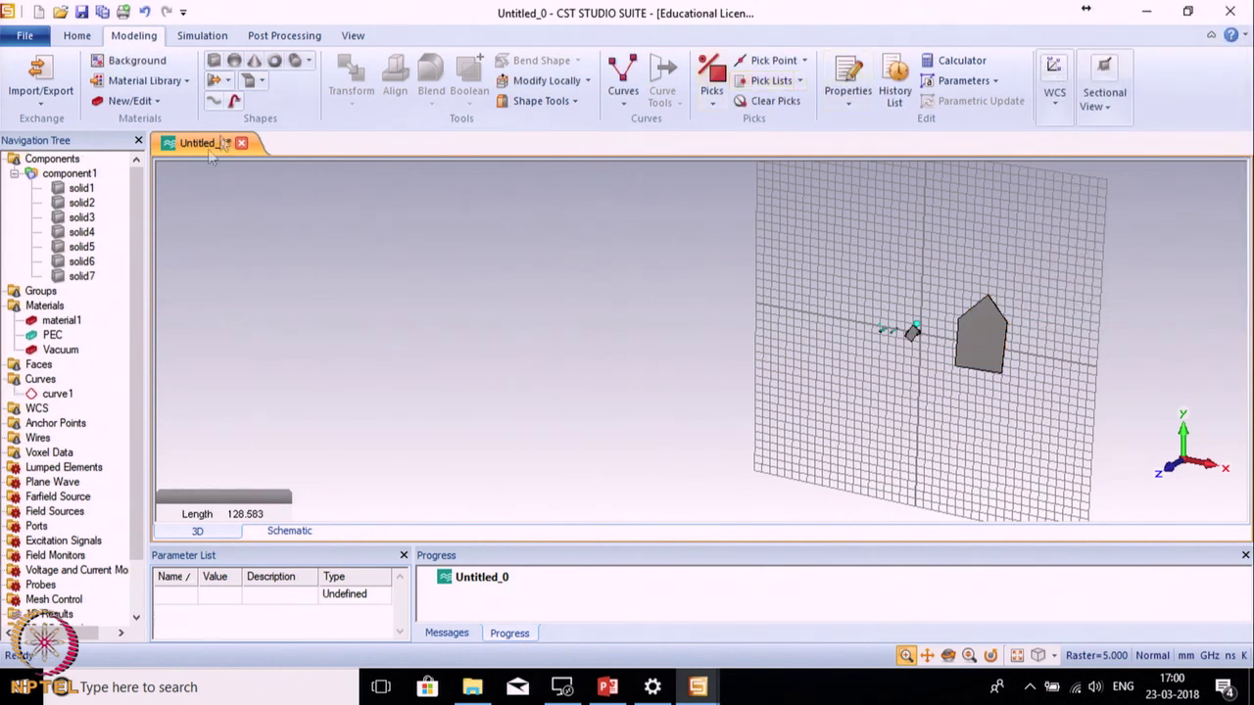
Pick the midpoint of the extruded polygon's lower front edge, together with that edge itself
{"action": "left_click", "coordinate": [84, 280]}
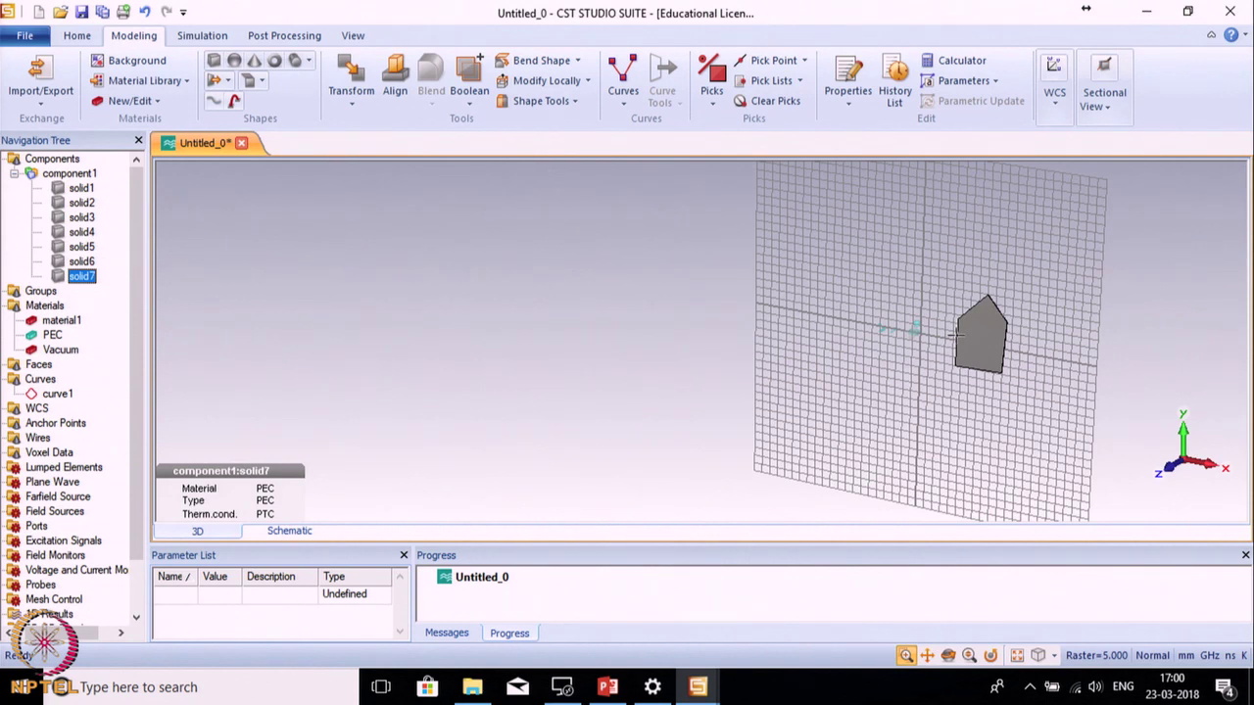
{"action": "left_click", "coordinate": [805, 61]}
{"action": "left_click", "coordinate": [712, 80]}
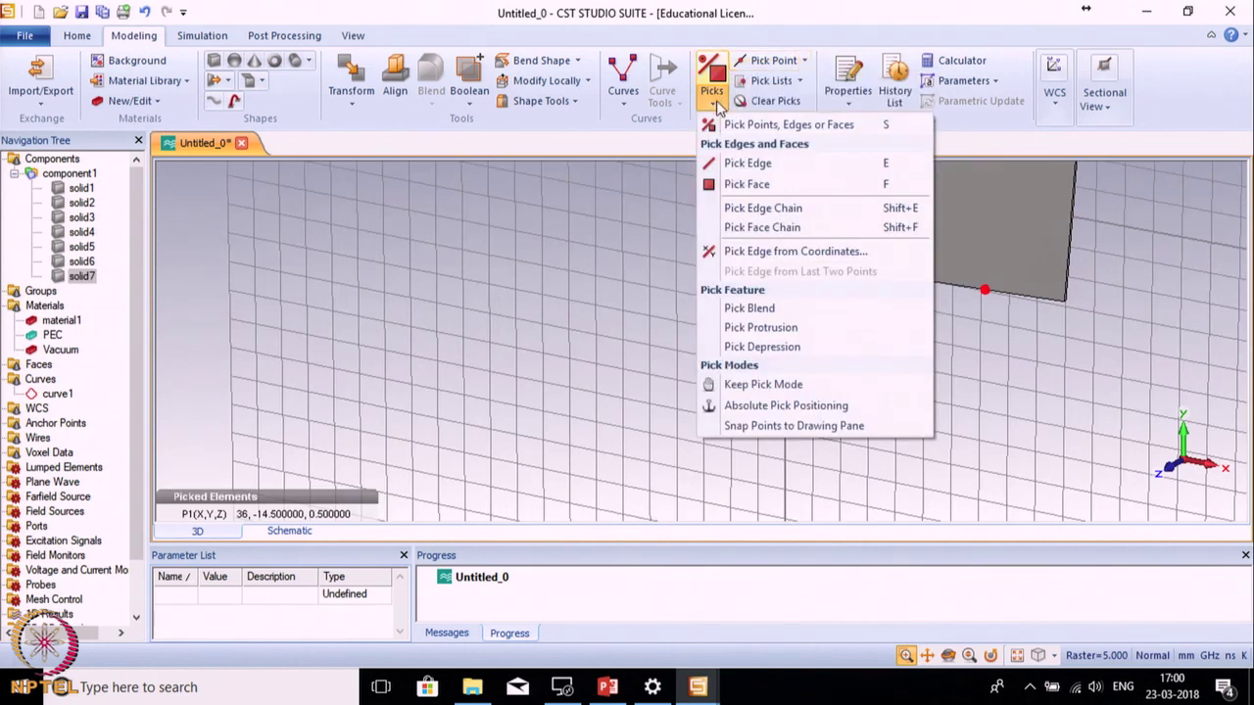
{"action": "left_click", "coordinate": [747, 164]}
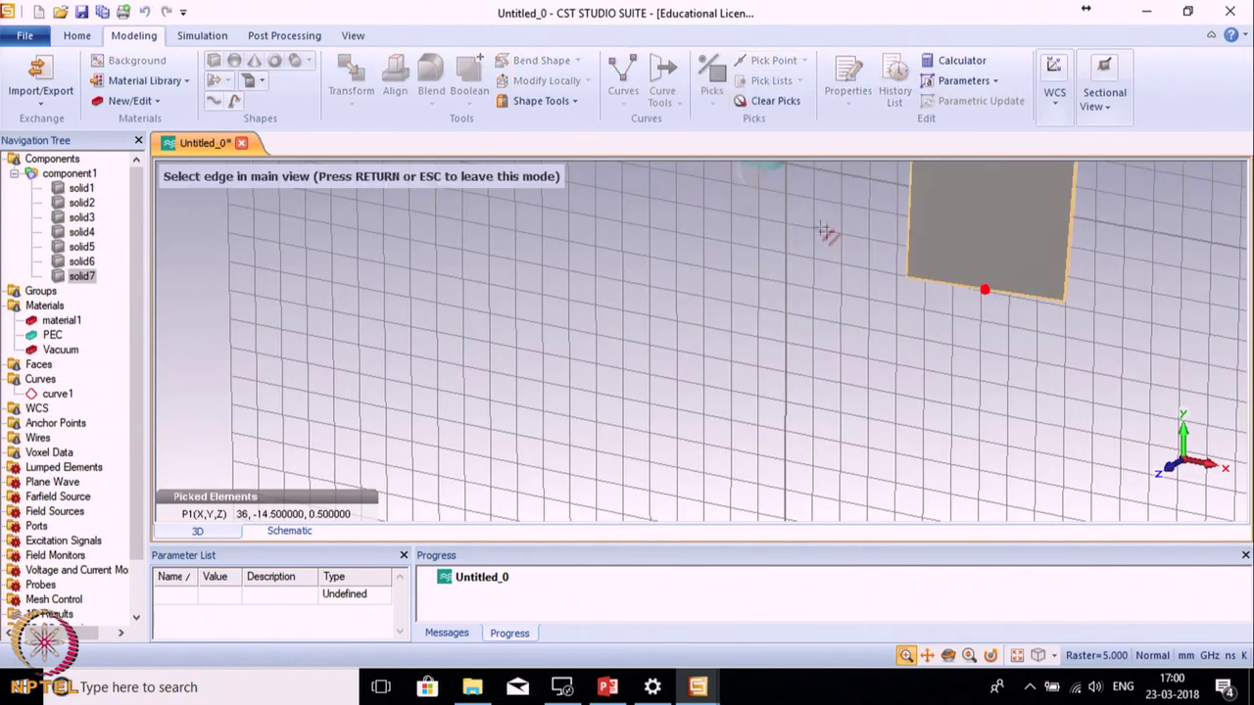
{"action": "left_click", "coordinate": [948, 284]}
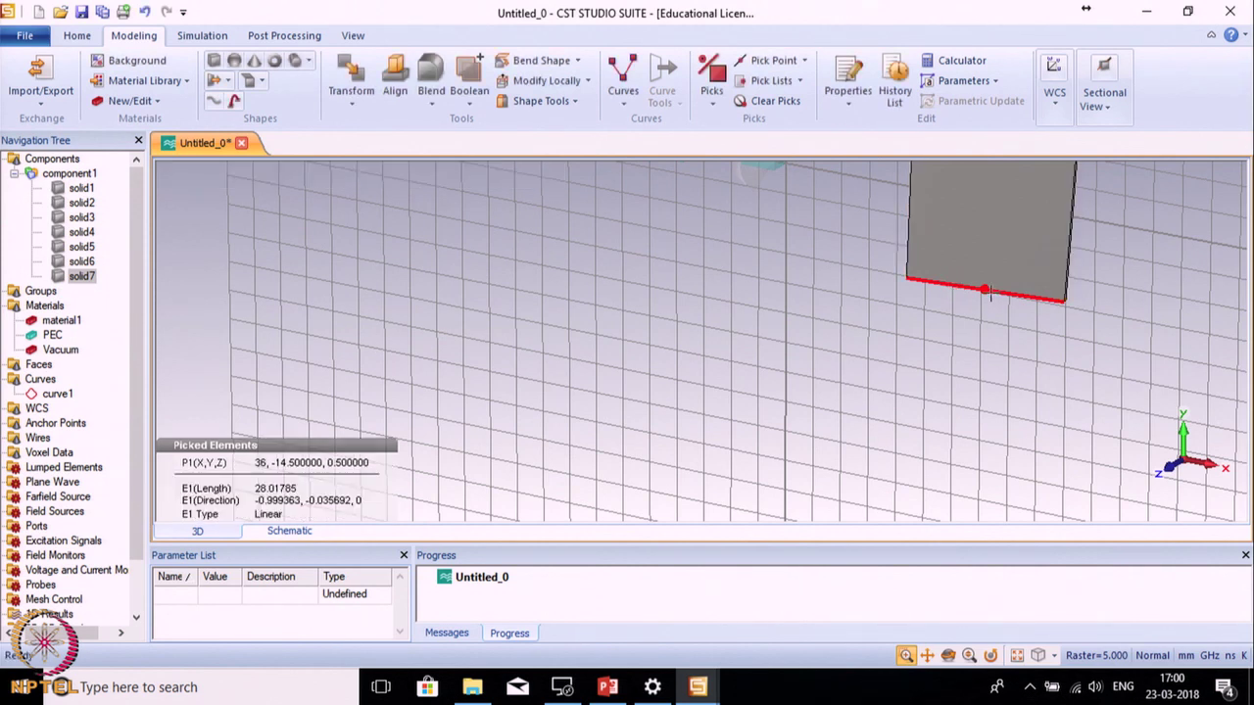
Check the available point-picking options and clear the picked midpoint and edge on the extruded polygon
{"action": "scroll", "coordinate": [972, 294], "scroll_direction": "up", "scroll_amount": 2}
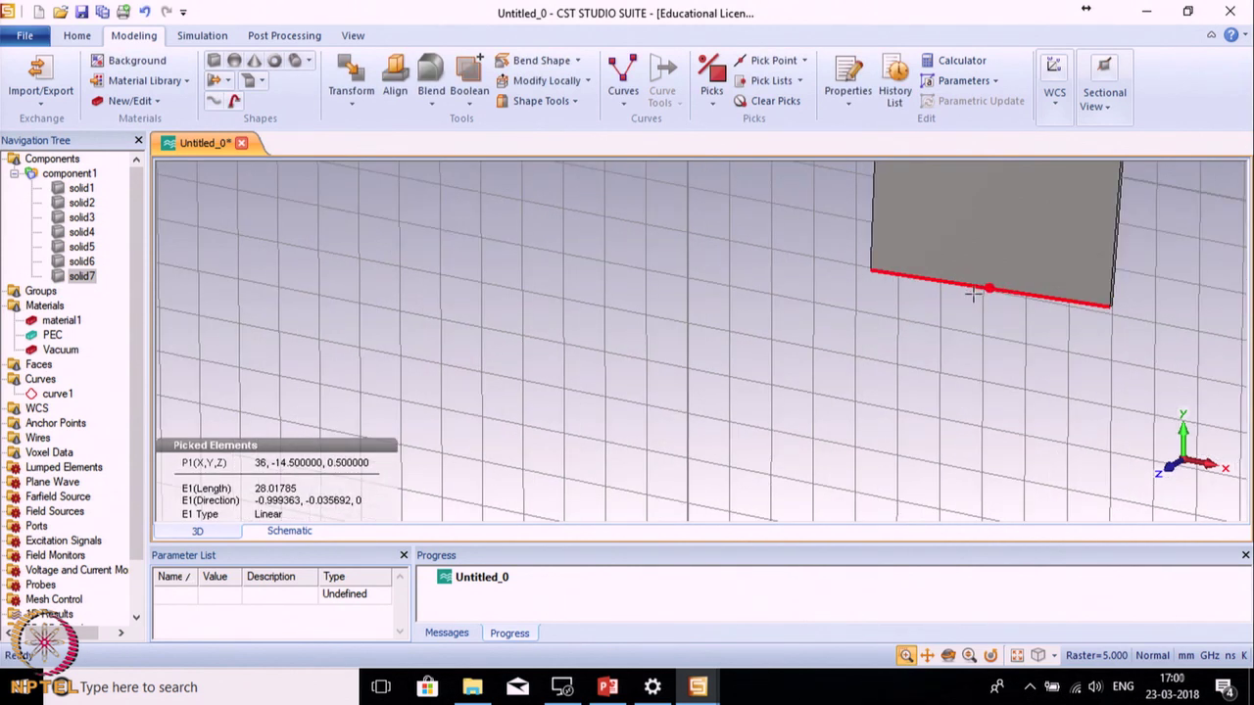
{"action": "scroll", "coordinate": [972, 293], "scroll_direction": "down", "scroll_amount": 3}
{"action": "scroll", "coordinate": [973, 294], "scroll_direction": "up", "scroll_amount": 2}
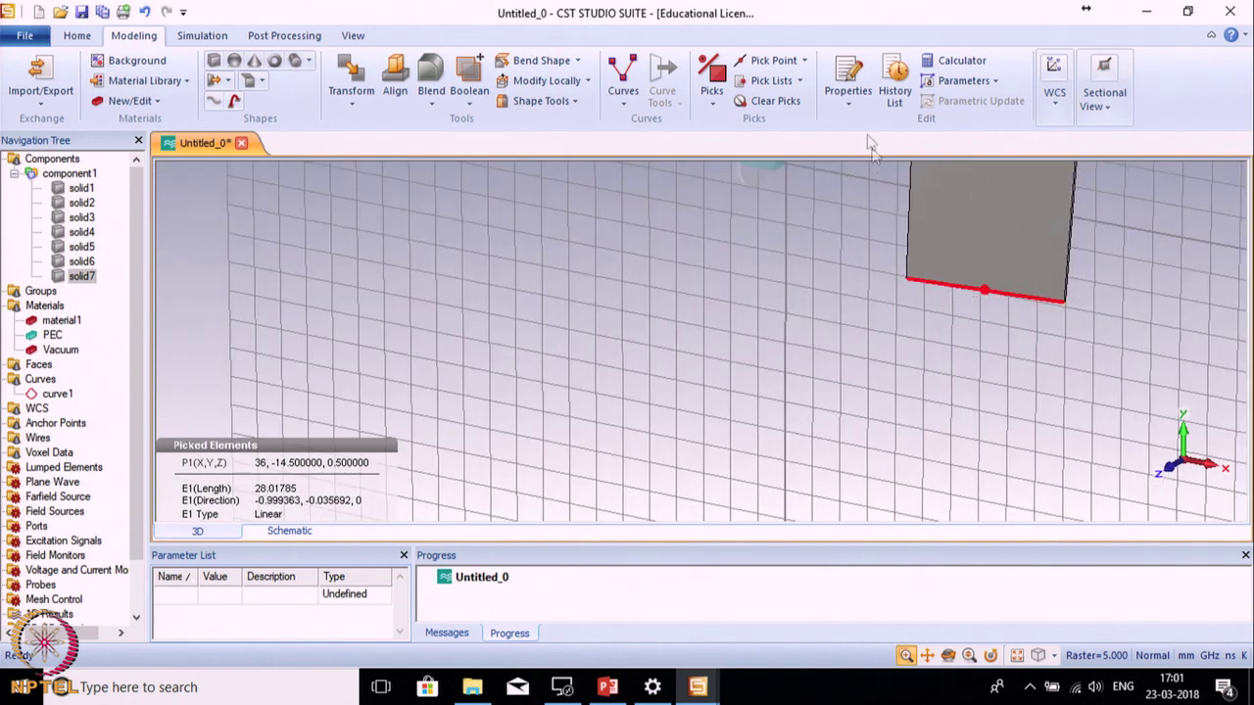
{"action": "scroll", "coordinate": [924, 323], "scroll_direction": "down", "scroll_amount": 2}
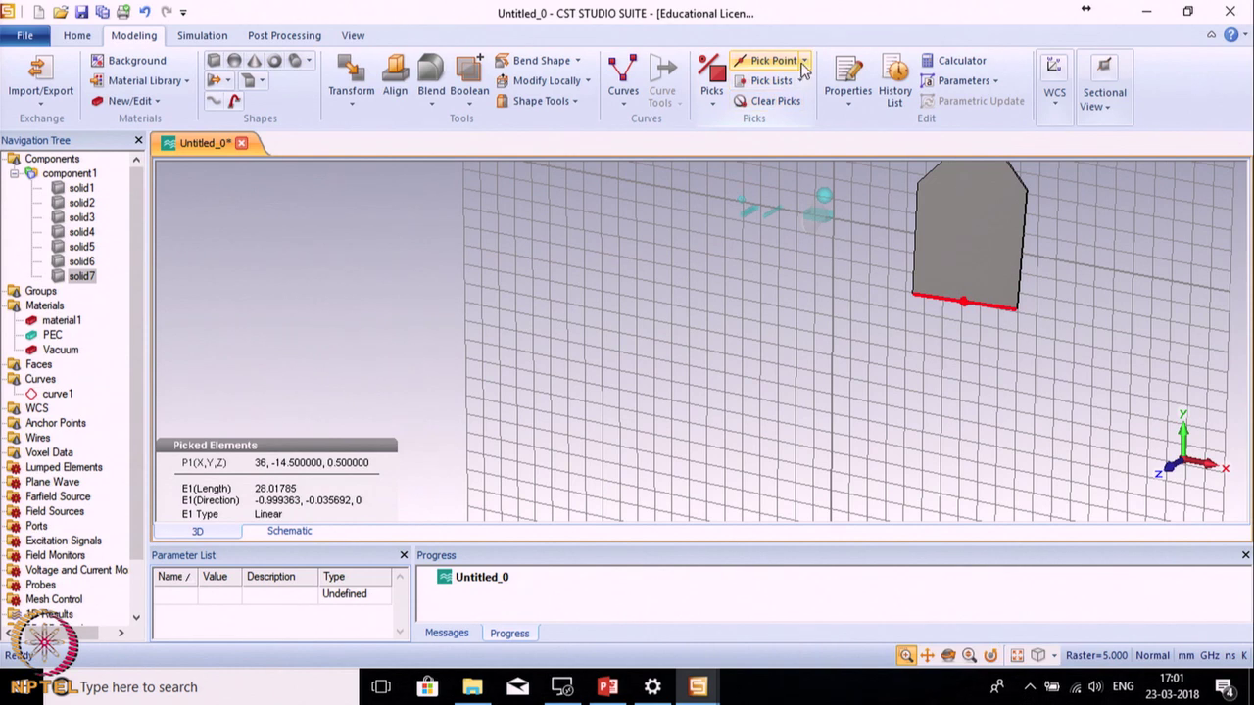
{"action": "left_click", "coordinate": [805, 61]}
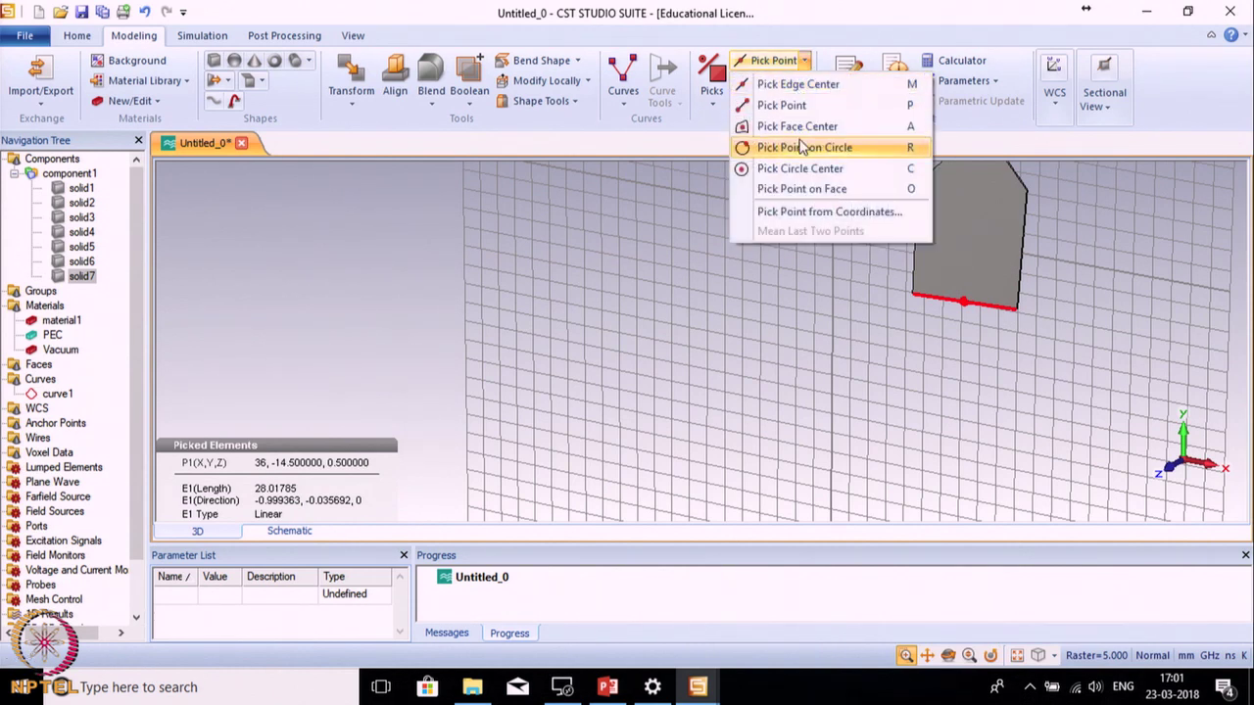
{"action": "key", "text": "o"}
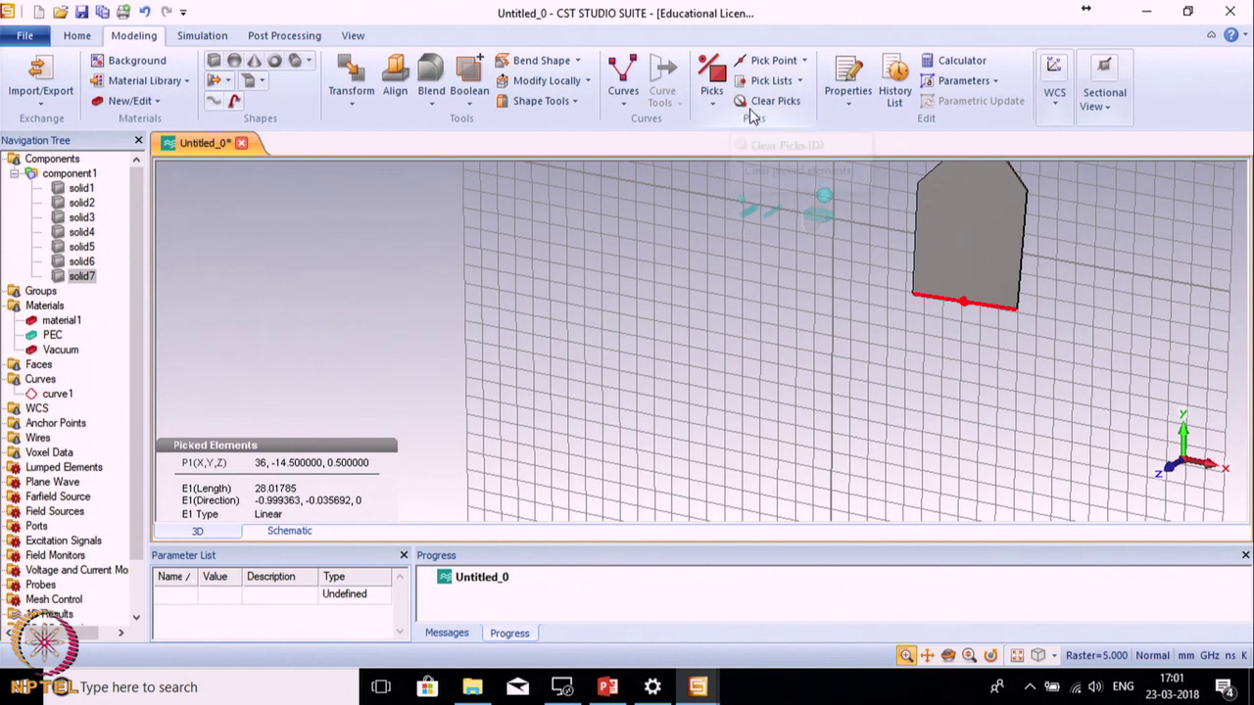
{"action": "left_click", "coordinate": [751, 104]}
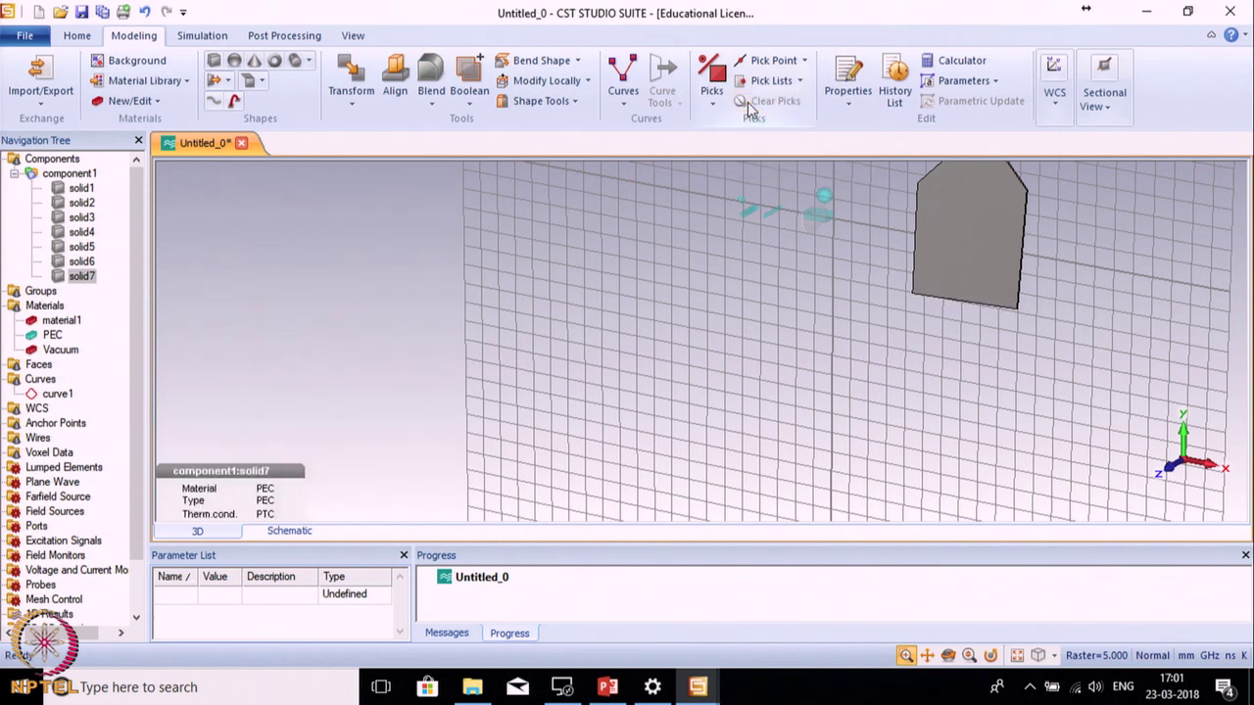
Check the property options for the selected solid and calculate 20*30 in the built-in calculator
{"action": "left_click", "coordinate": [849, 108]}
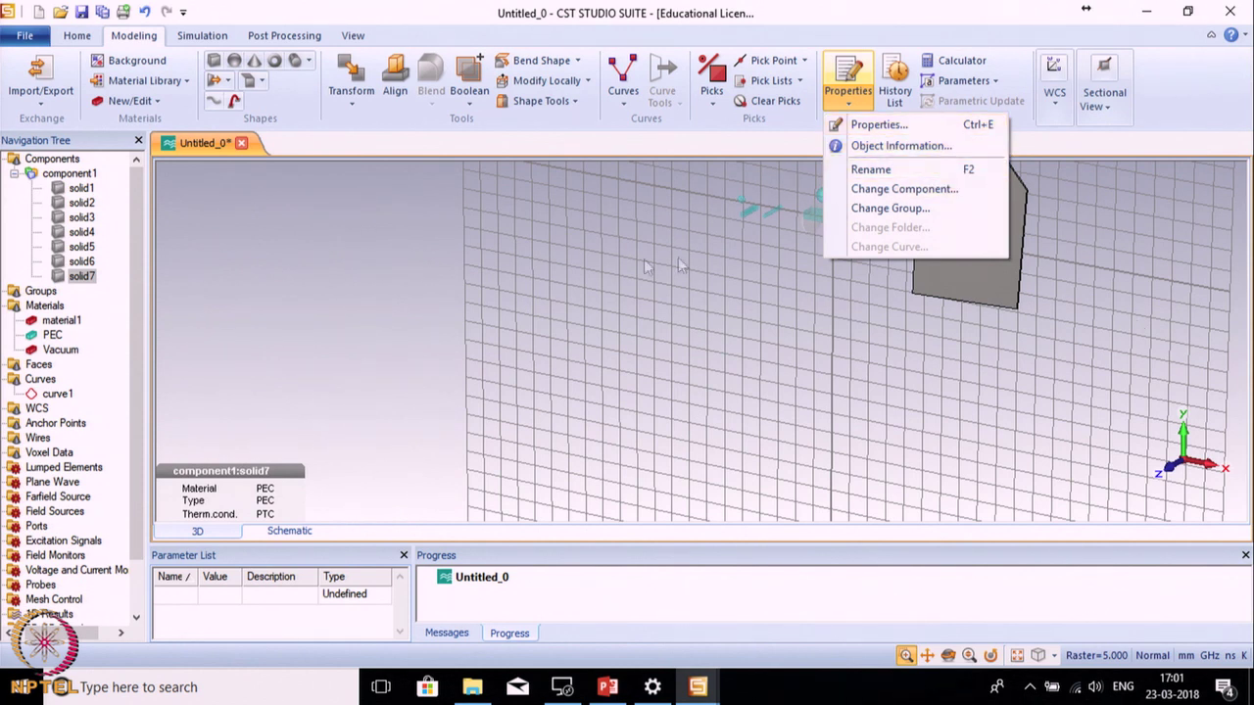
{"action": "left_click", "coordinate": [887, 147]}
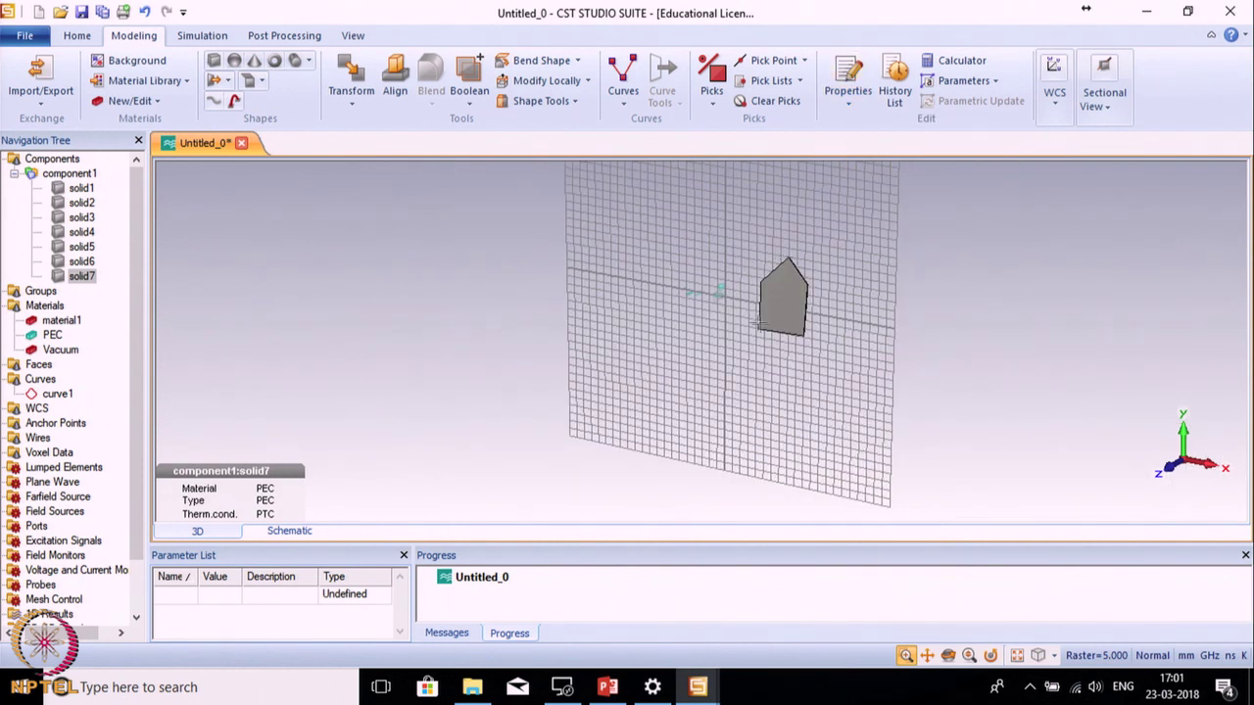
{"action": "left_click", "coordinate": [895, 90]}
{"action": "left_click", "coordinate": [963, 63]}
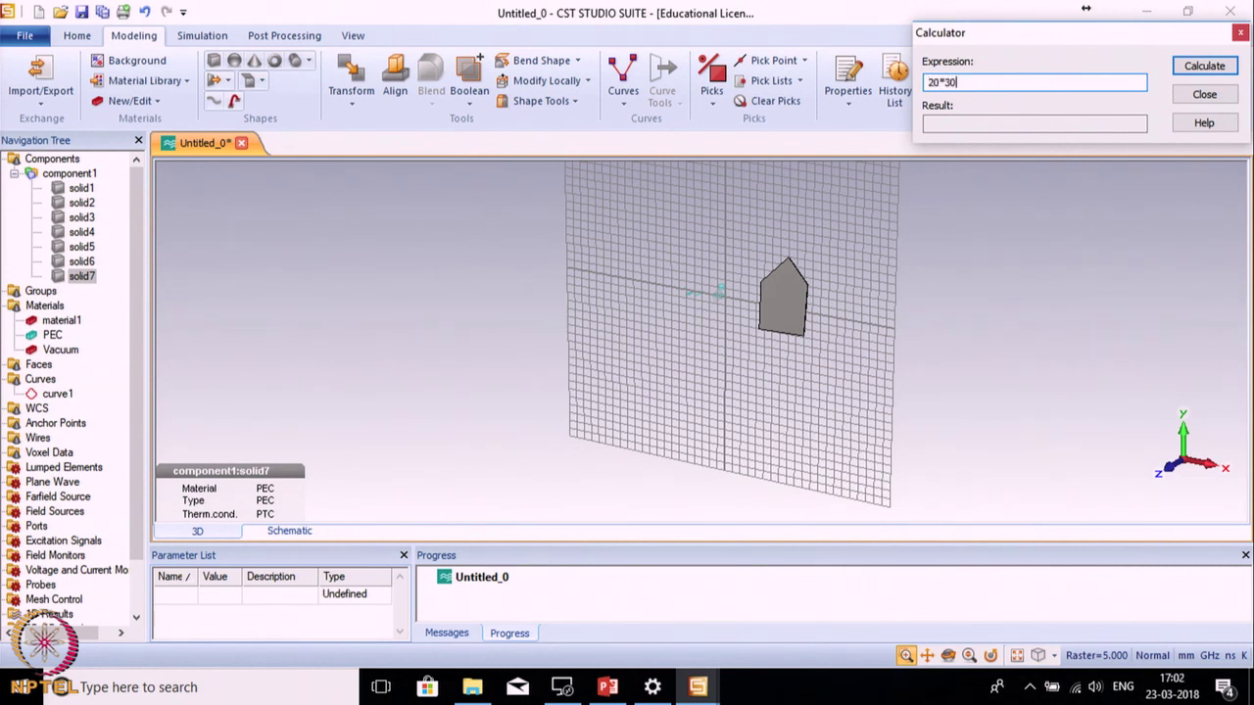
{"action": "left_click", "coordinate": [1204, 69]}
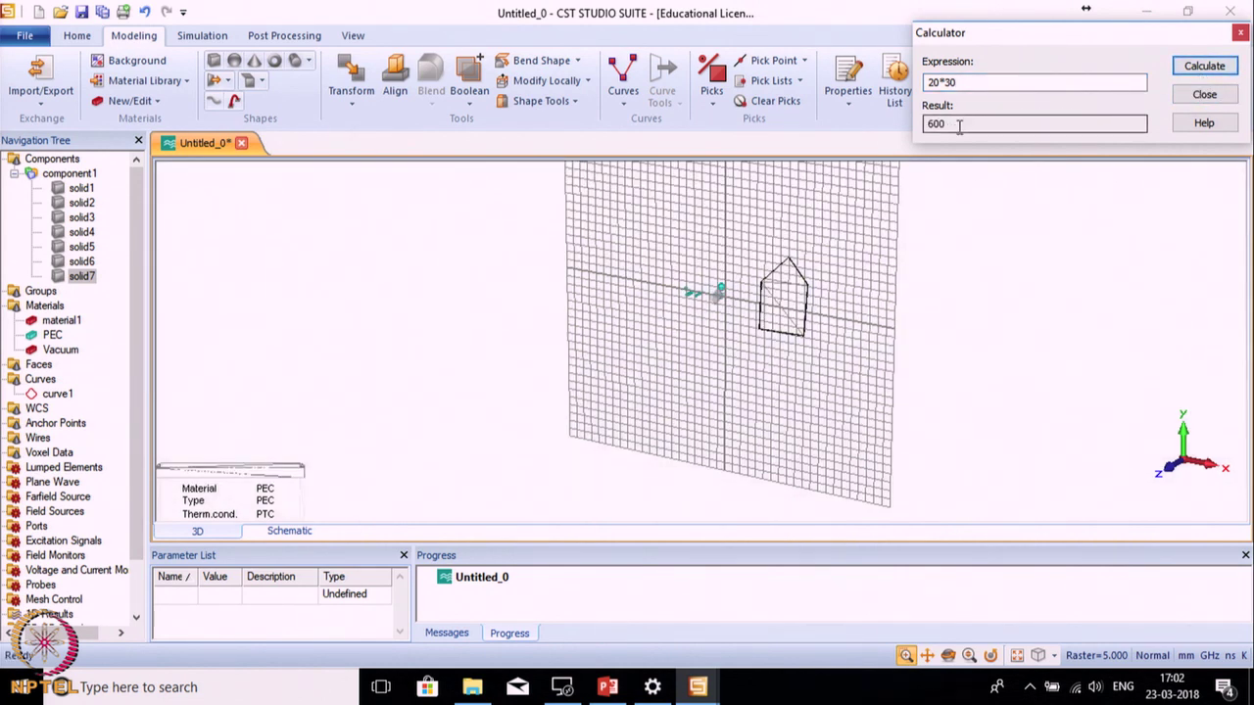
{"action": "left_click", "coordinate": [1204, 95]}
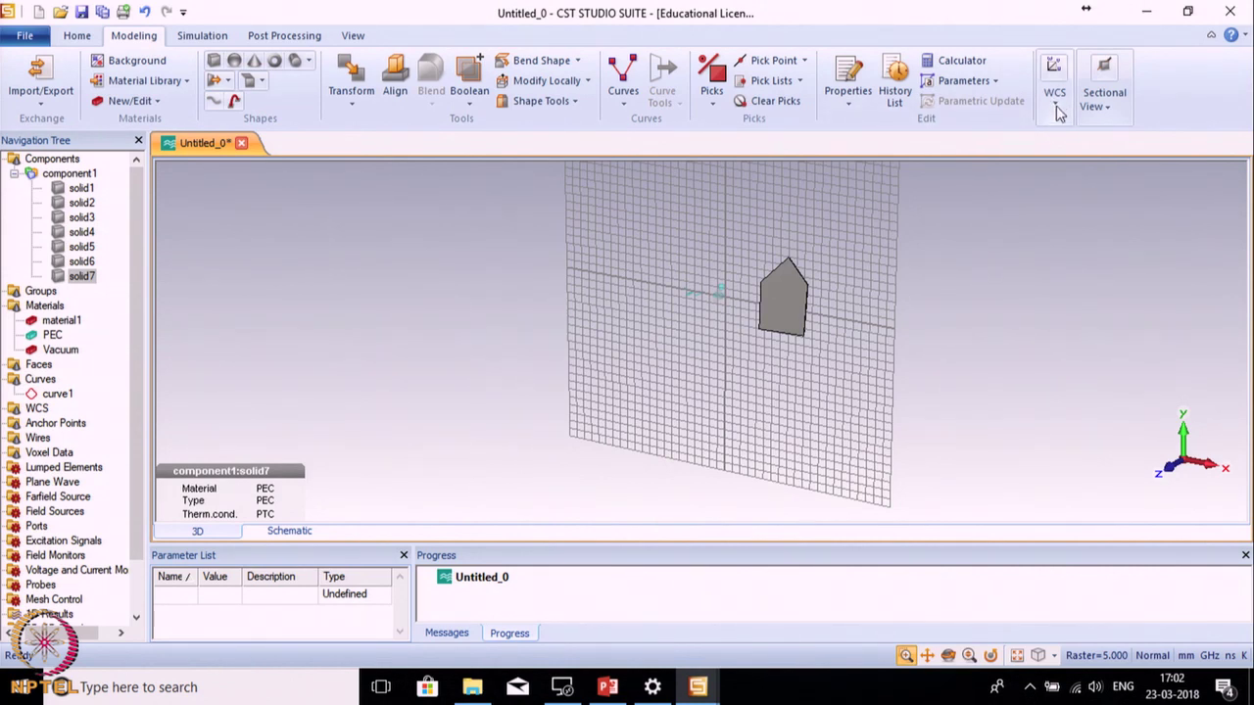
Activate the local working coordinate system and review its transform, align and fix options
{"action": "left_click", "coordinate": [1058, 110]}
{"action": "left_click", "coordinate": [890, 249]}
{"action": "left_click", "coordinate": [1055, 106]}
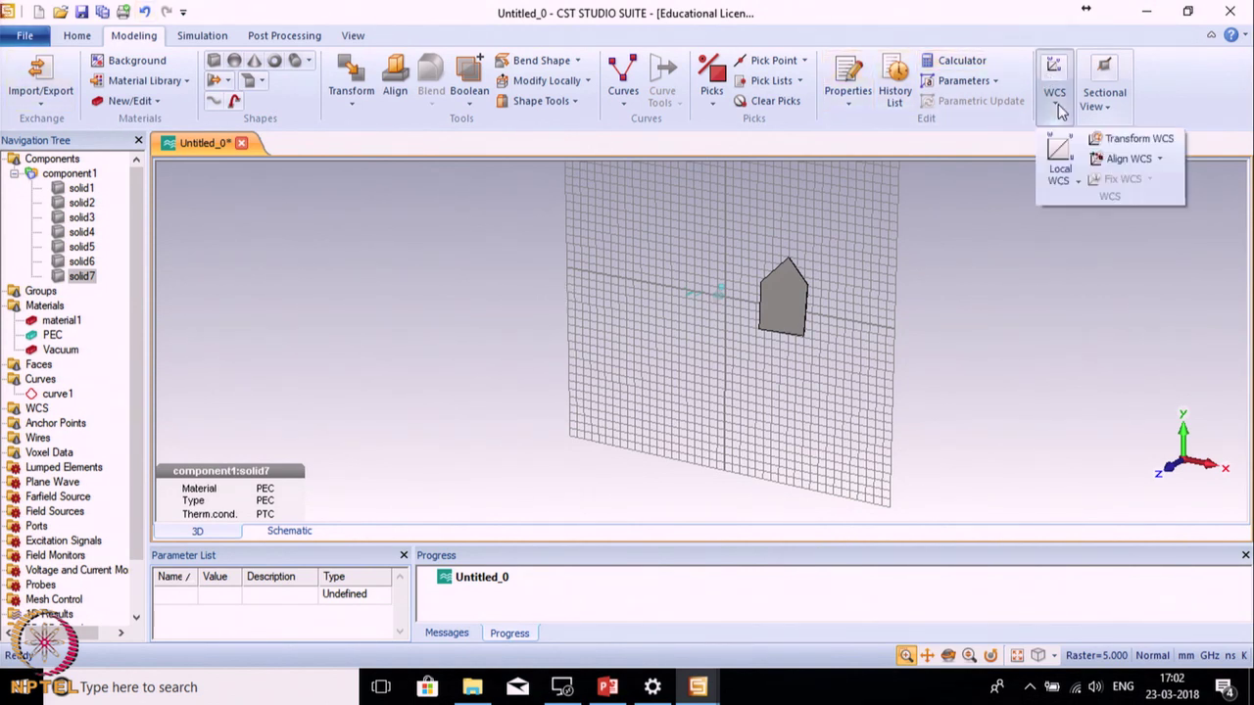
{"action": "left_click", "coordinate": [1061, 149]}
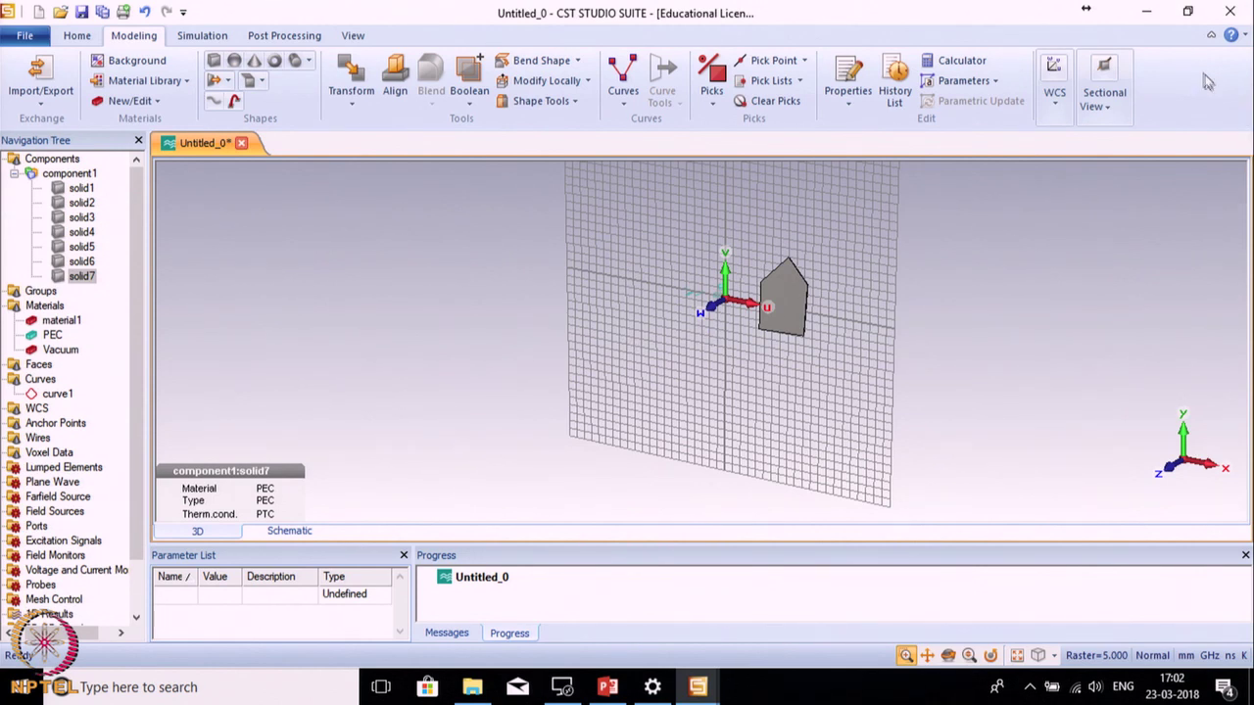
{"action": "left_click", "coordinate": [1055, 104]}
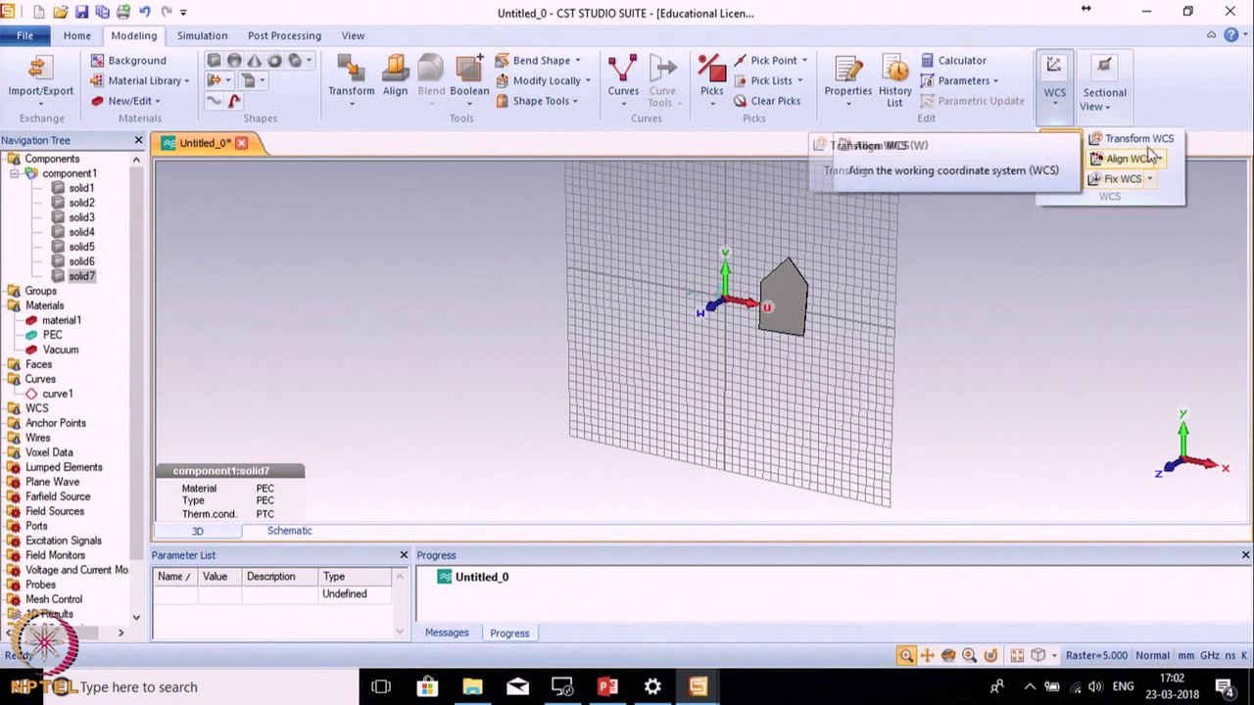
{"action": "left_click", "coordinate": [1105, 272]}
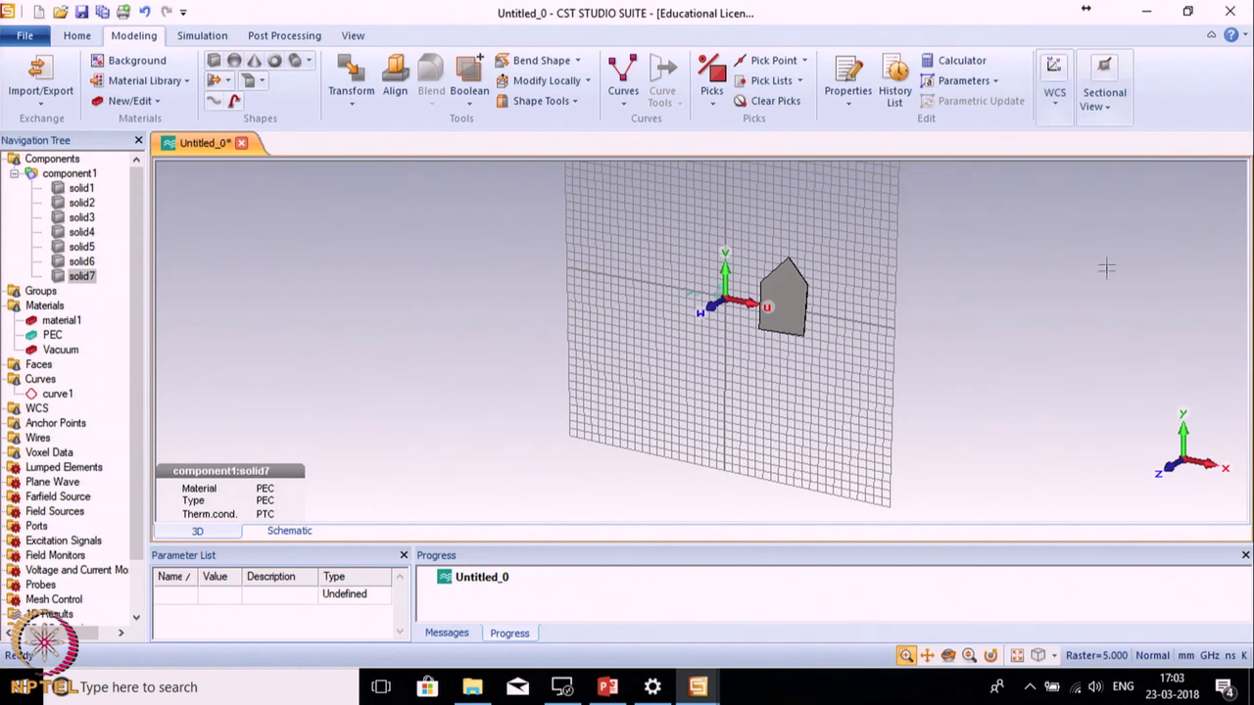
Cut the model with a sectional plane normal to X at position -3 and inspect the cut solids up close
{"action": "left_click", "coordinate": [1112, 115]}
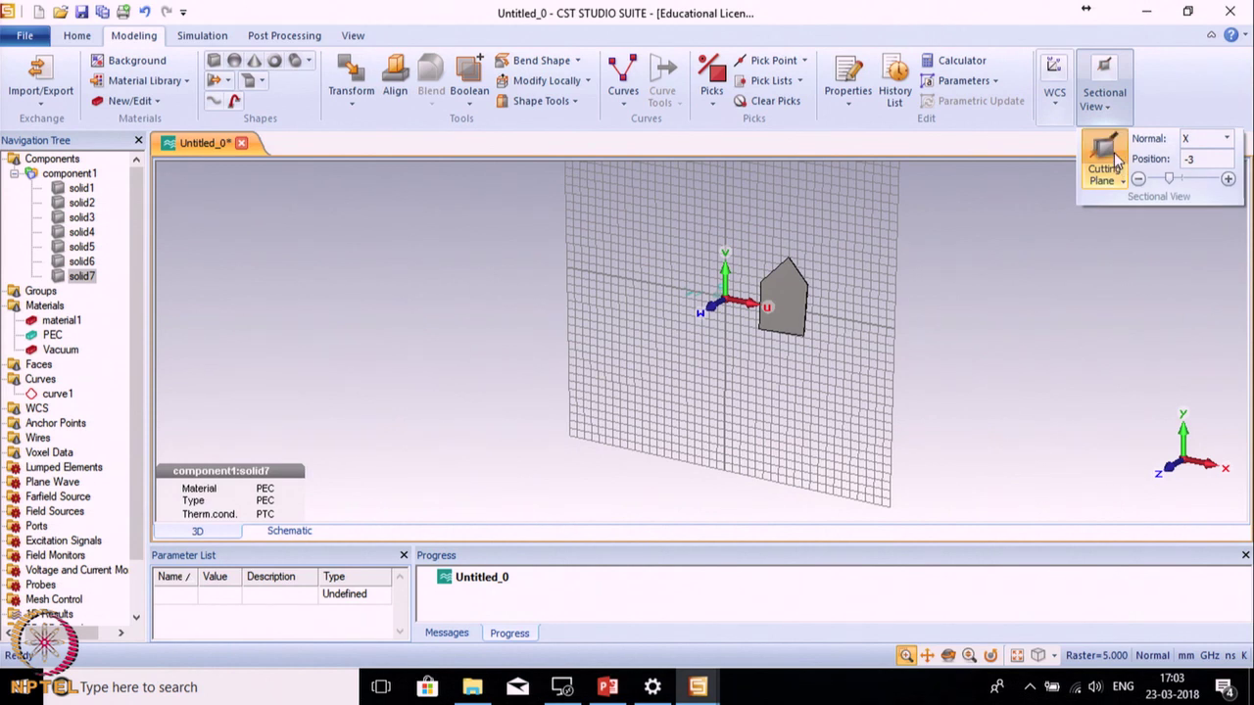
{"action": "left_click", "coordinate": [1105, 157]}
{"action": "scroll", "coordinate": [761, 293], "scroll_direction": "up", "scroll_amount": 3}
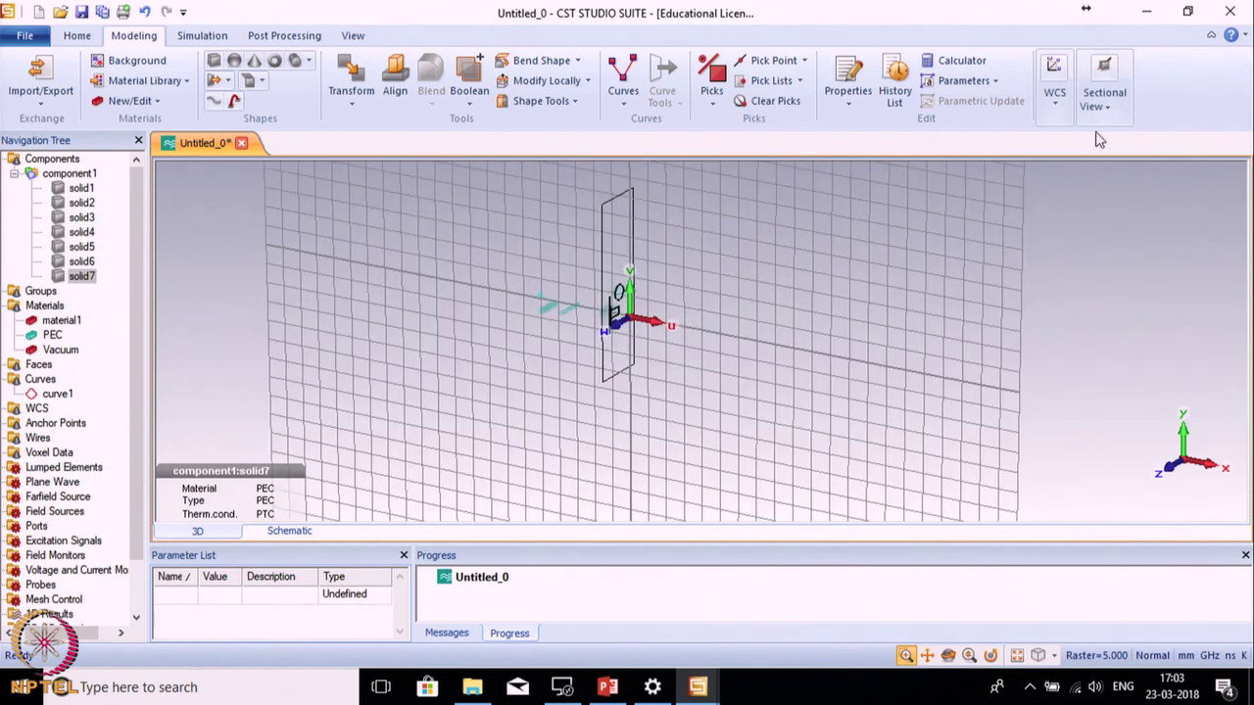
{"action": "left_click", "coordinate": [1105, 98]}
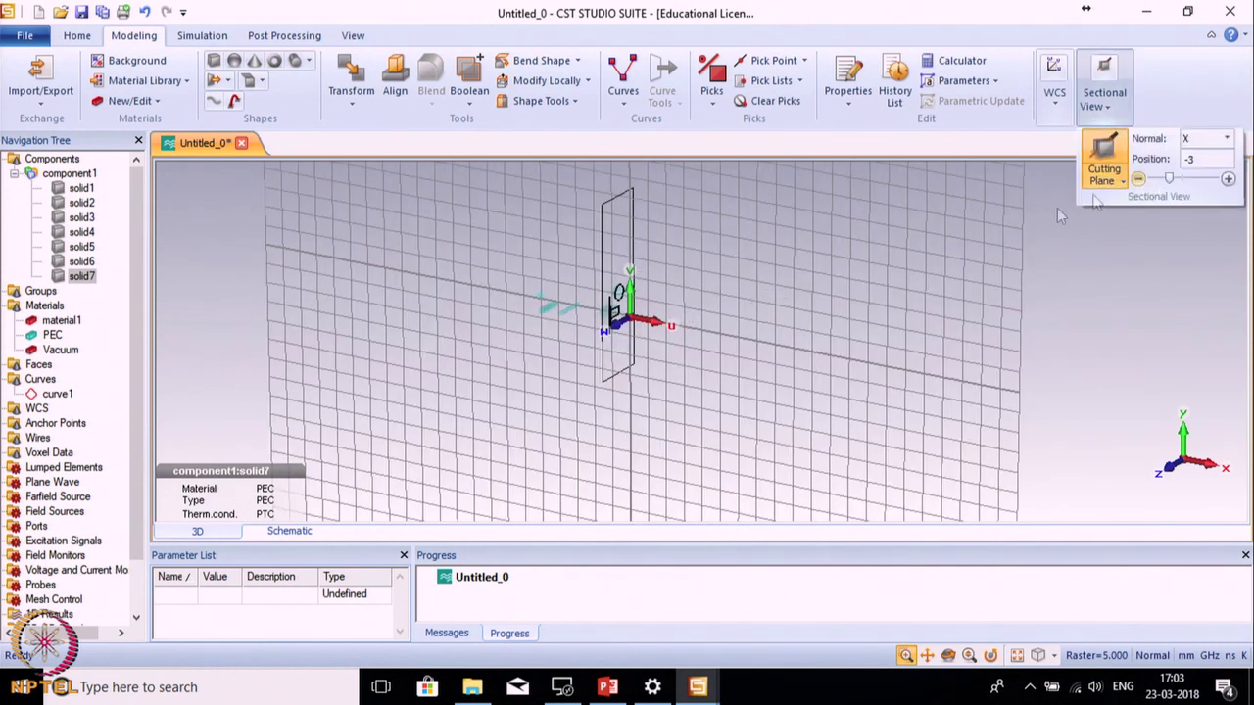
{"action": "scroll", "coordinate": [600, 323], "scroll_direction": "up", "scroll_amount": 5}
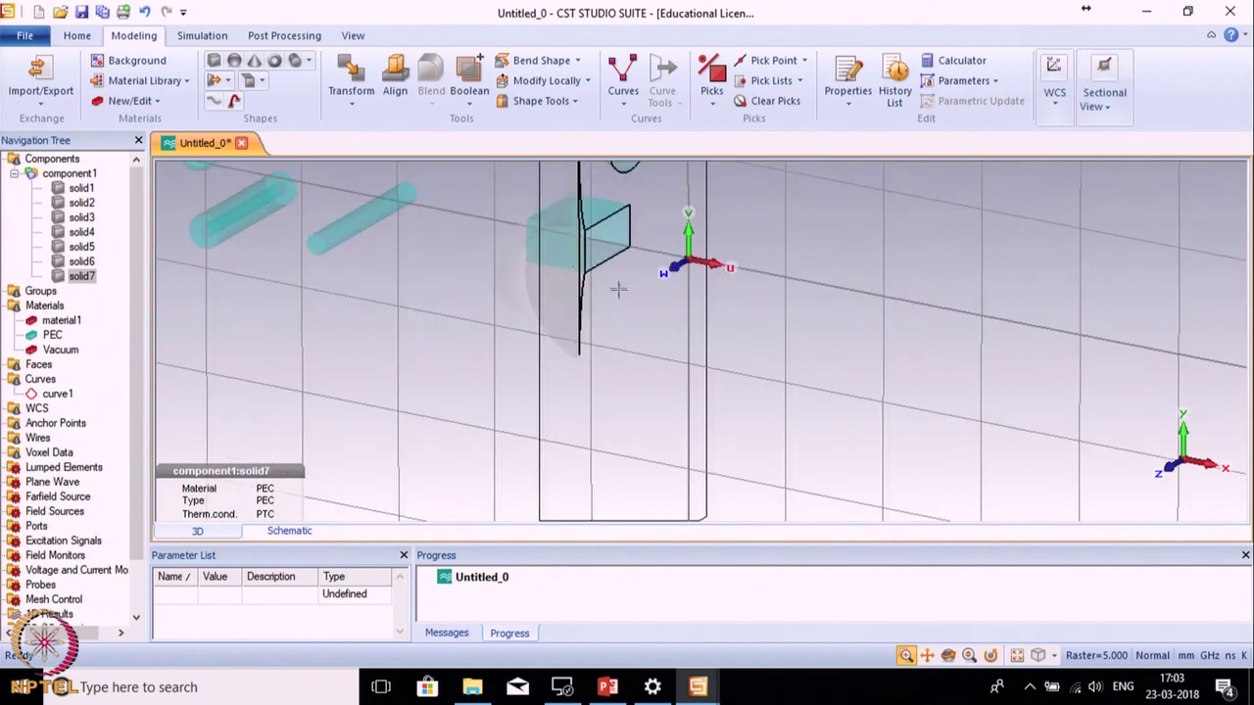
{"action": "scroll", "coordinate": [644, 311], "scroll_direction": "up", "scroll_amount": 3}
{"action": "scroll", "coordinate": [644, 312], "scroll_direction": "down", "scroll_amount": 6}
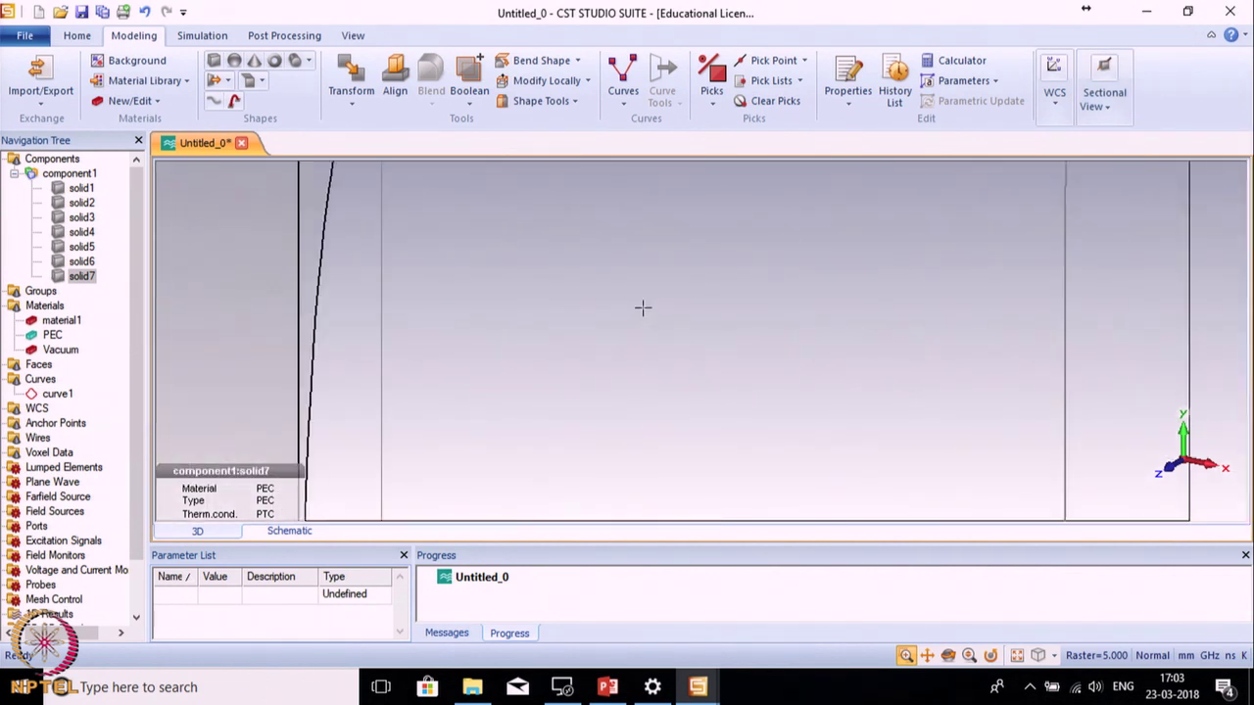
Move the cutting plane to position -10.95 and set its normal direction to Y
{"action": "left_click", "coordinate": [1095, 106]}
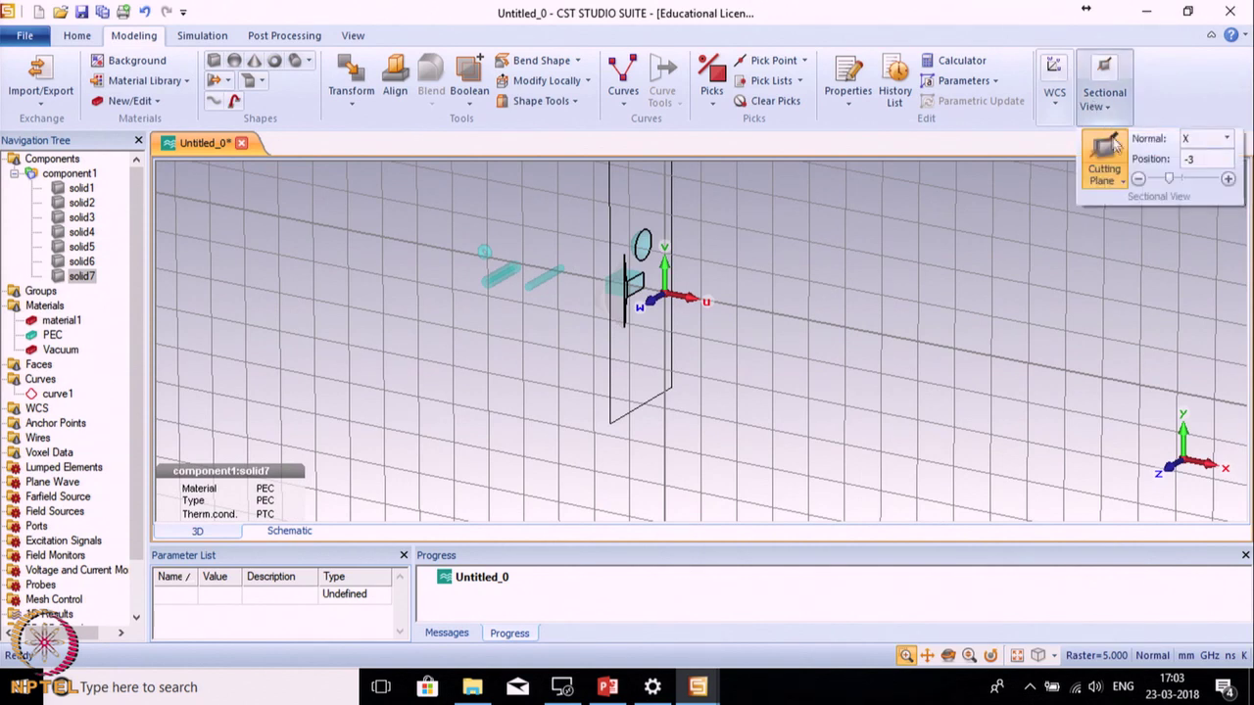
{"action": "mouse_move", "coordinate": [1175, 180]}
{"action": "left_mouse_down"}
{"action": "mouse_move", "coordinate": [1201, 180]}
{"action": "mouse_move", "coordinate": [1157, 181]}
{"action": "left_mouse_up"}
{"action": "left_click", "coordinate": [1226, 139]}
{"action": "left_click", "coordinate": [1187, 152]}
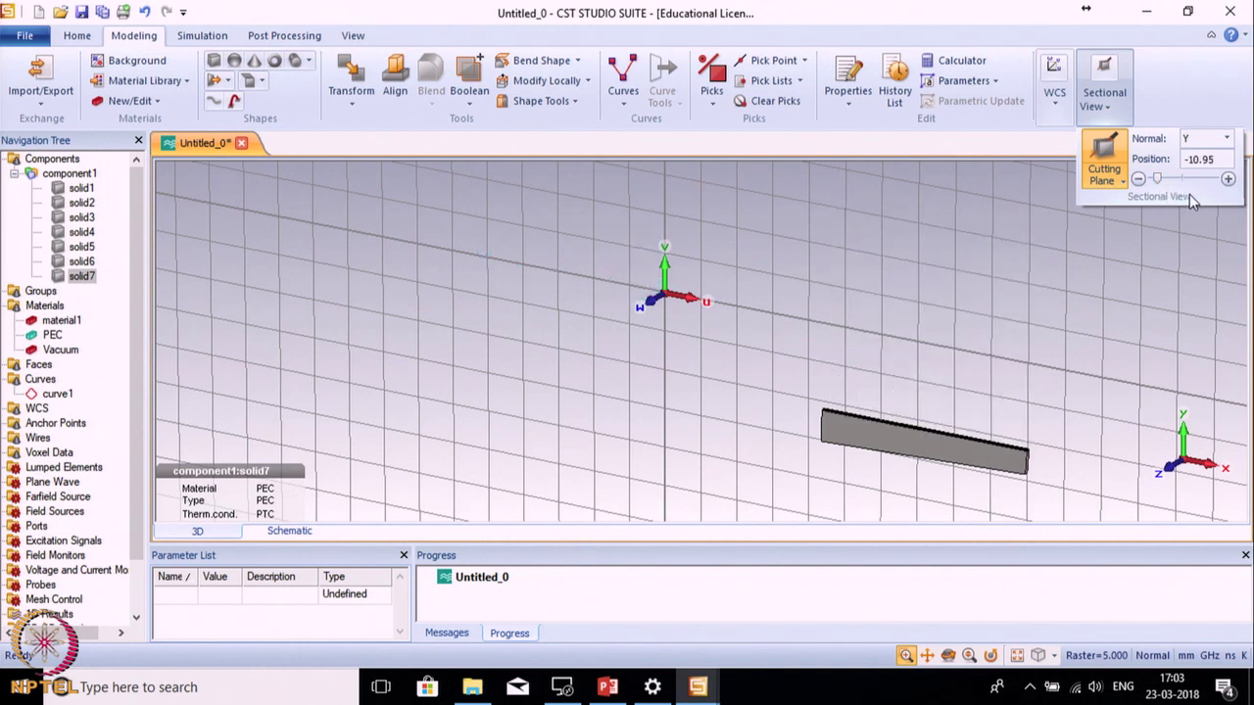
{"action": "left_click", "coordinate": [1095, 240]}
Review the simulation frequency range and the background material properties without changing them
{"action": "left_click", "coordinate": [216, 35]}
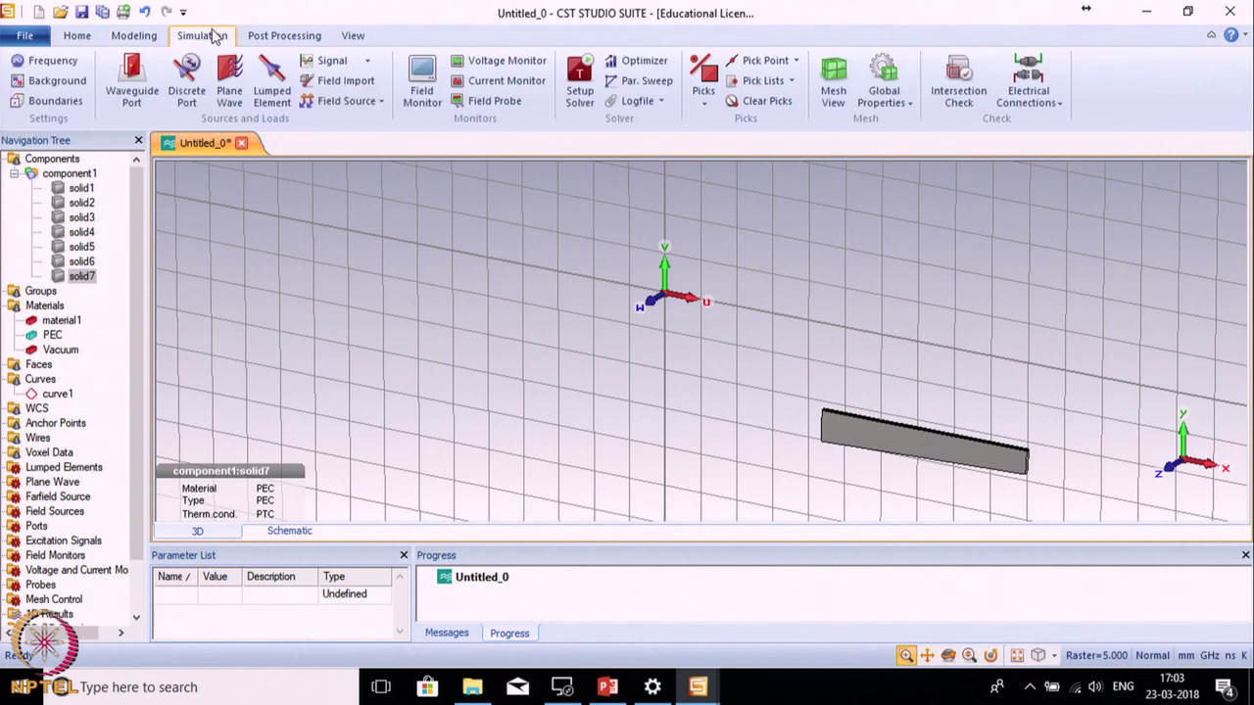
{"action": "left_click", "coordinate": [61, 65]}
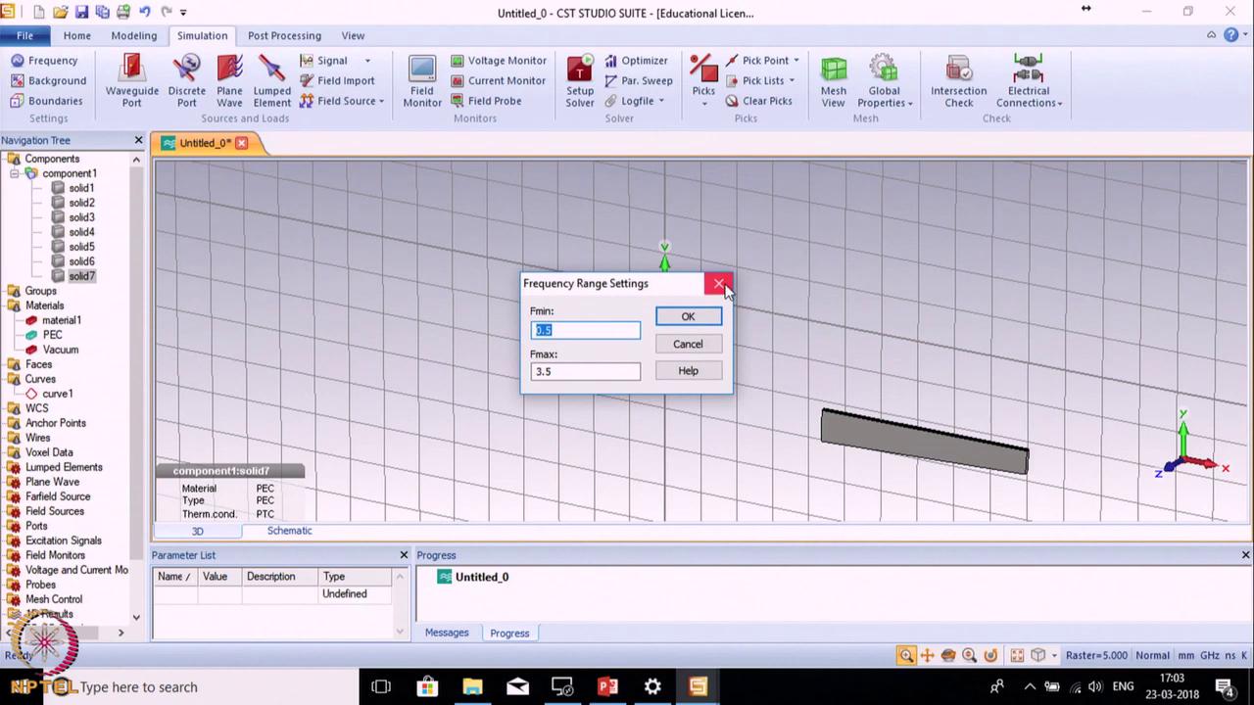
{"action": "left_click", "coordinate": [719, 285]}
{"action": "left_click", "coordinate": [68, 88]}
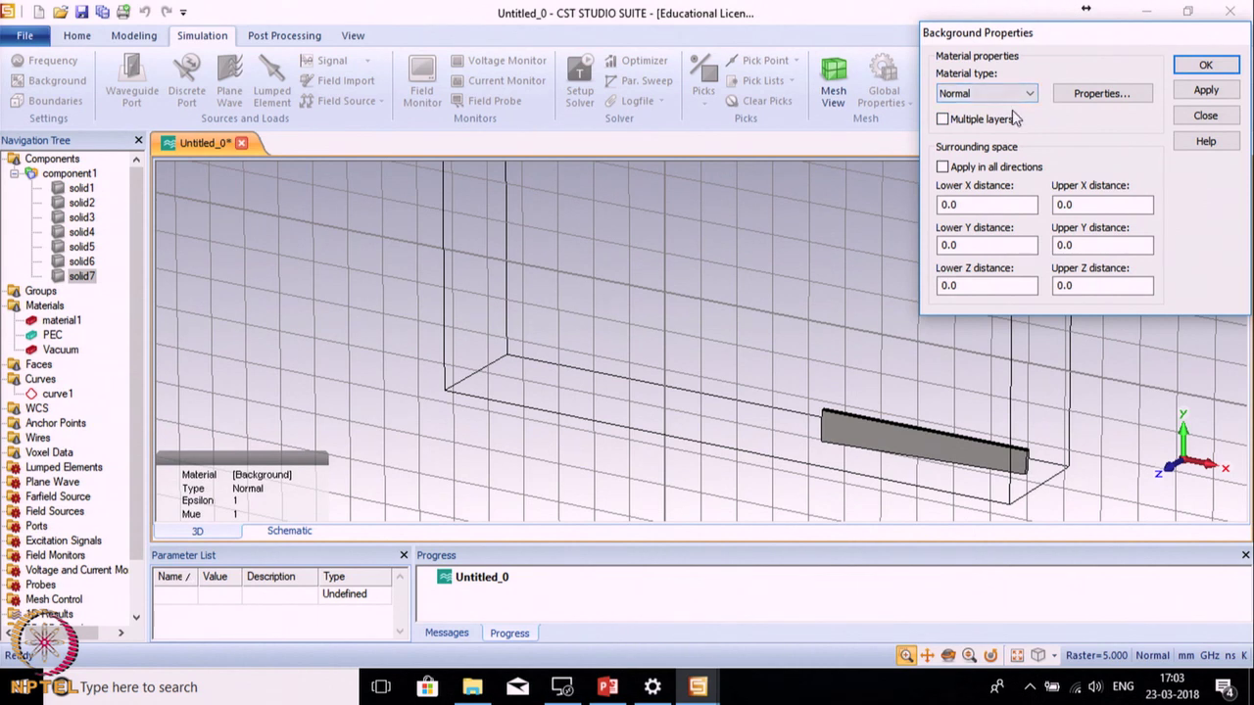
{"action": "left_click", "coordinate": [1204, 115]}
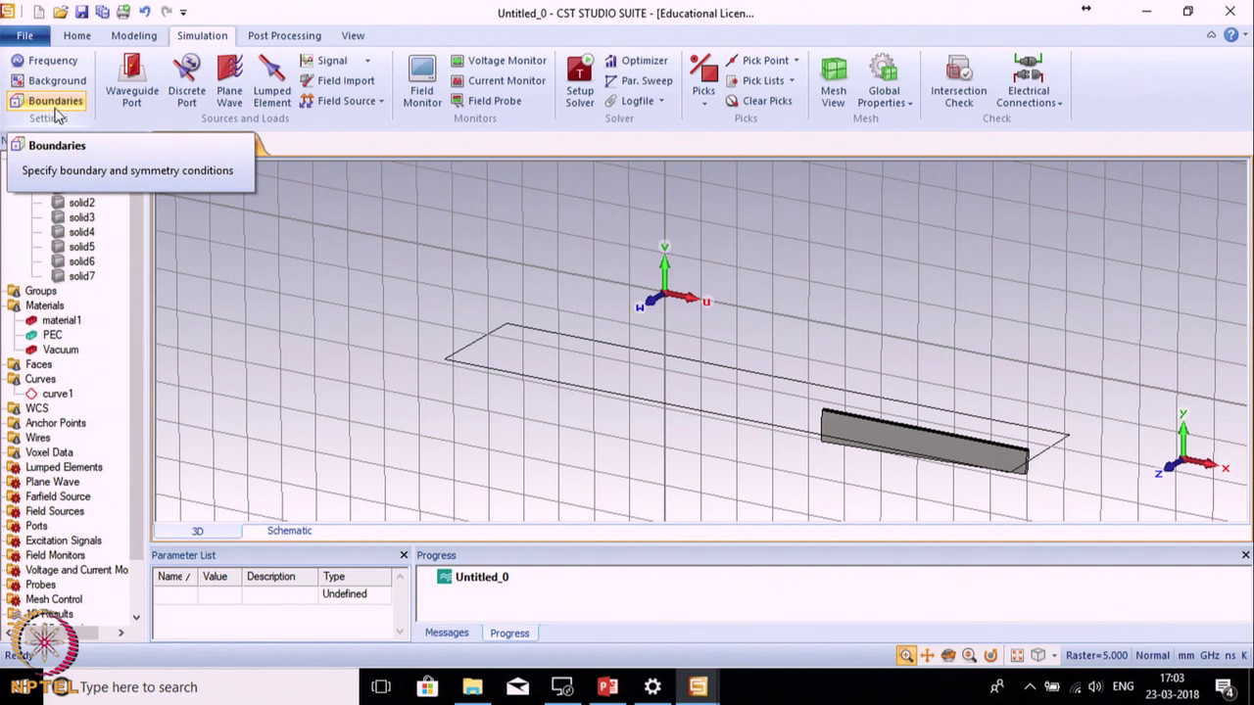
Set the boundary conditions to open (add space) in all directions after reviewing the boundary types offered for Xmin
{"action": "left_click", "coordinate": [56, 102]}
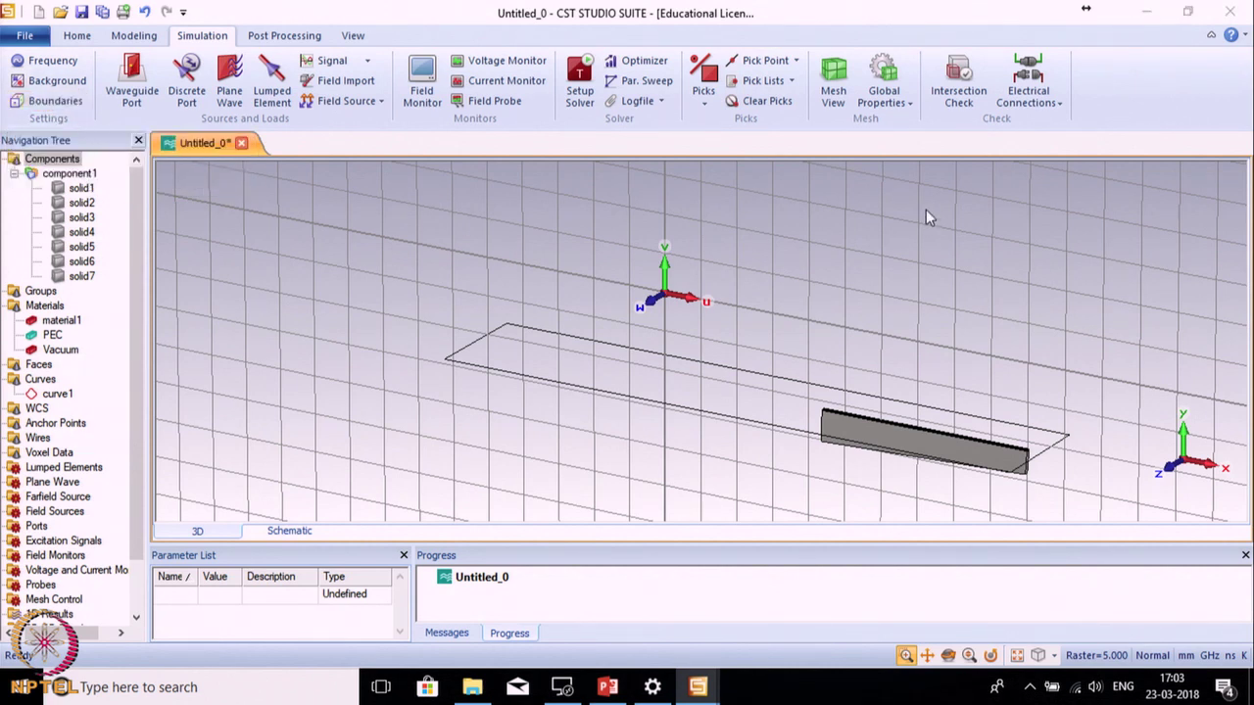
{"action": "left_click", "coordinate": [61, 101]}
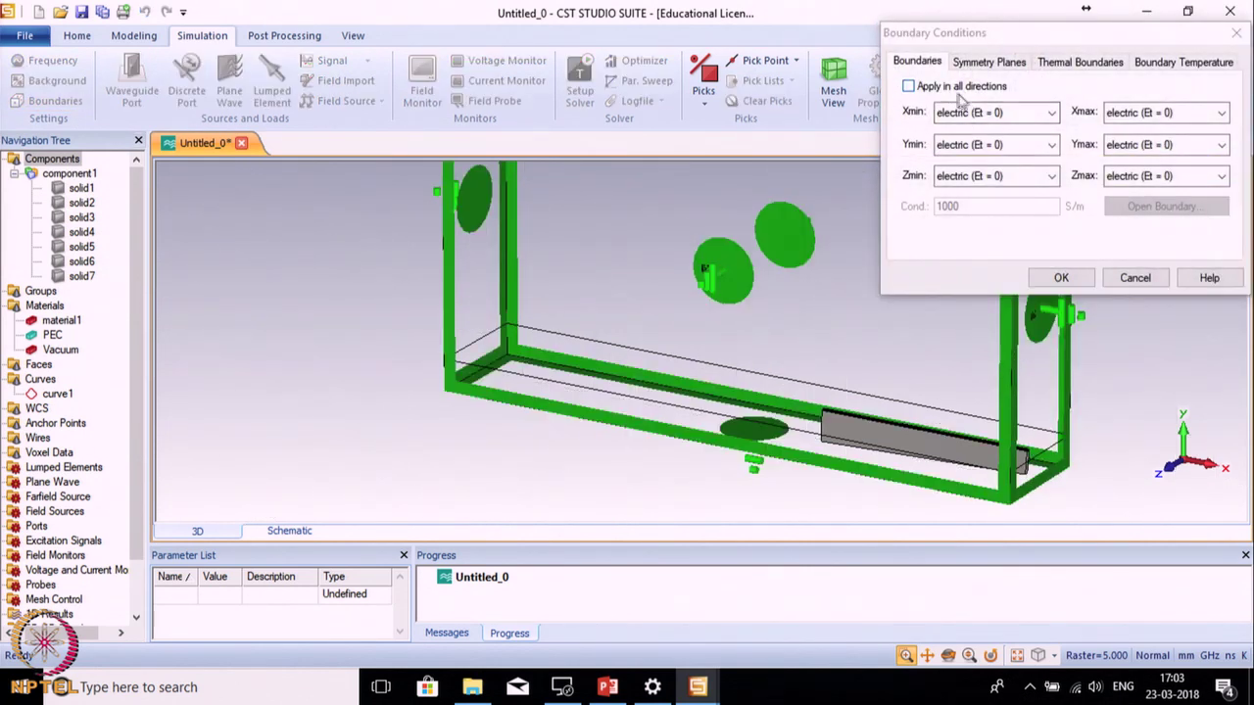
{"action": "left_click", "coordinate": [1052, 114]}
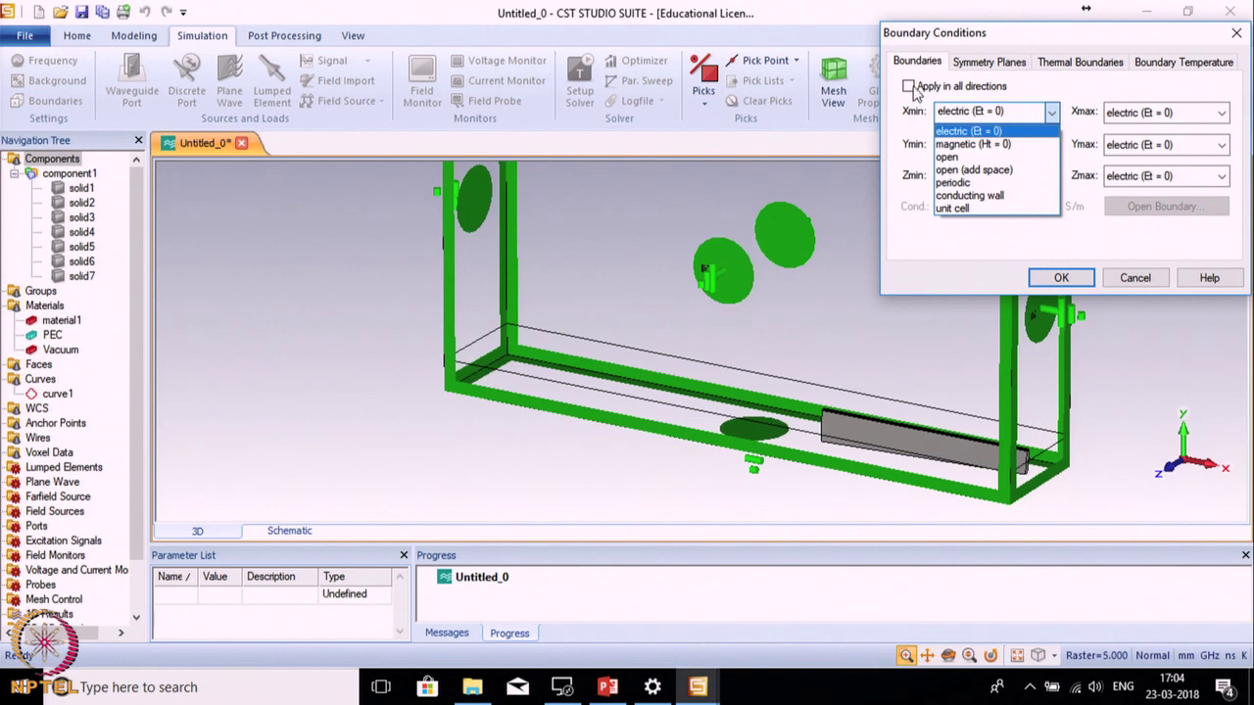
{"action": "left_click", "coordinate": [1027, 113]}
{"action": "left_click", "coordinate": [1026, 112]}
{"action": "left_click", "coordinate": [1009, 172]}
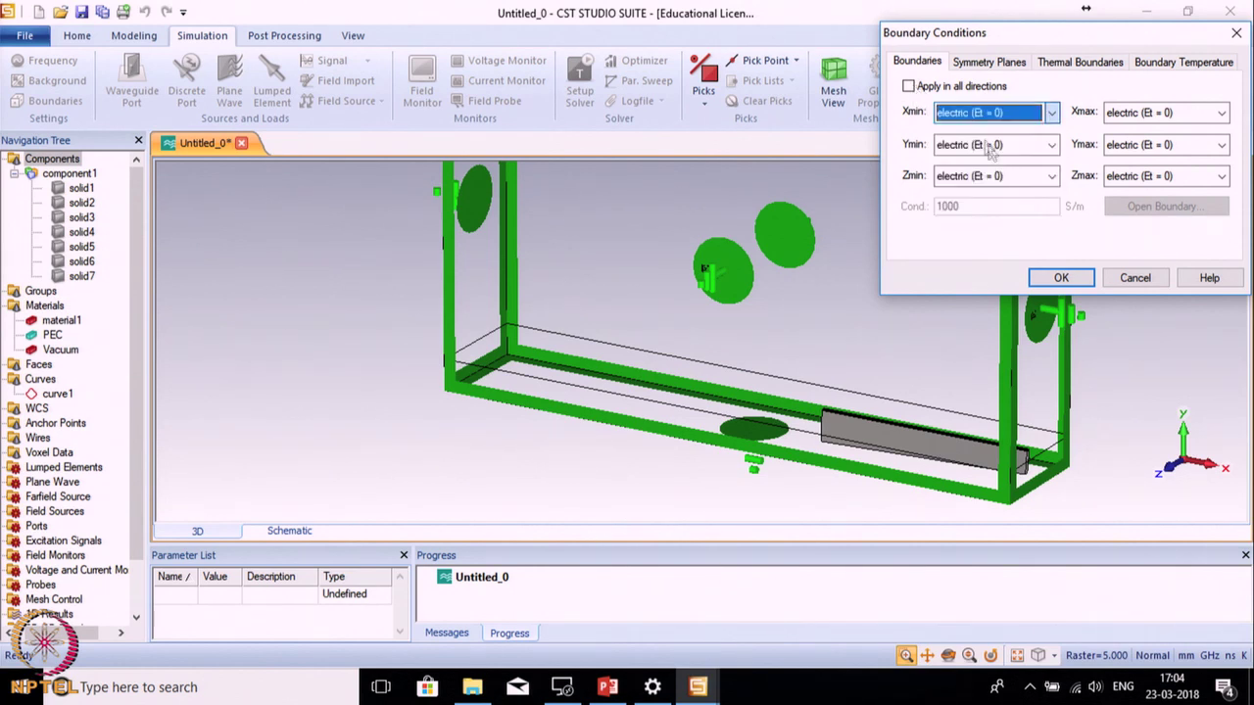
{"action": "left_click", "coordinate": [909, 86]}
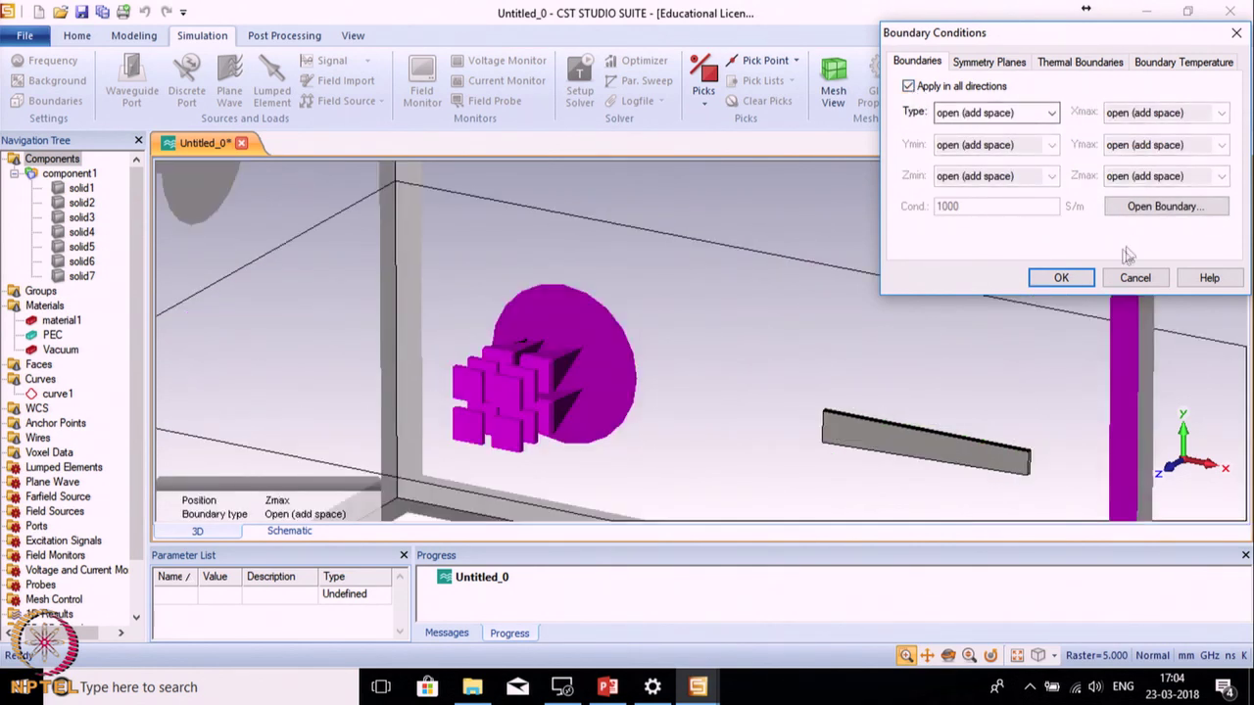
{"action": "left_click", "coordinate": [1059, 278]}
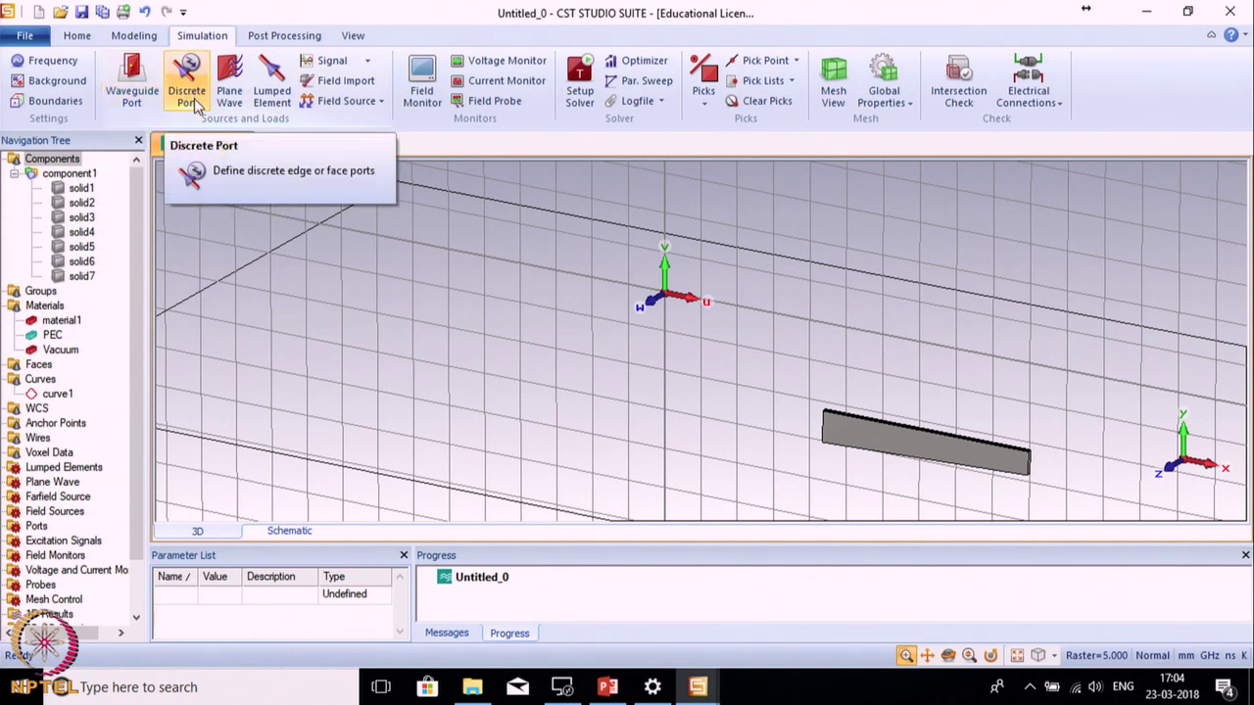
Review the lumped network element settings and the field monitor types without adding either to the project
{"action": "left_click", "coordinate": [270, 93]}
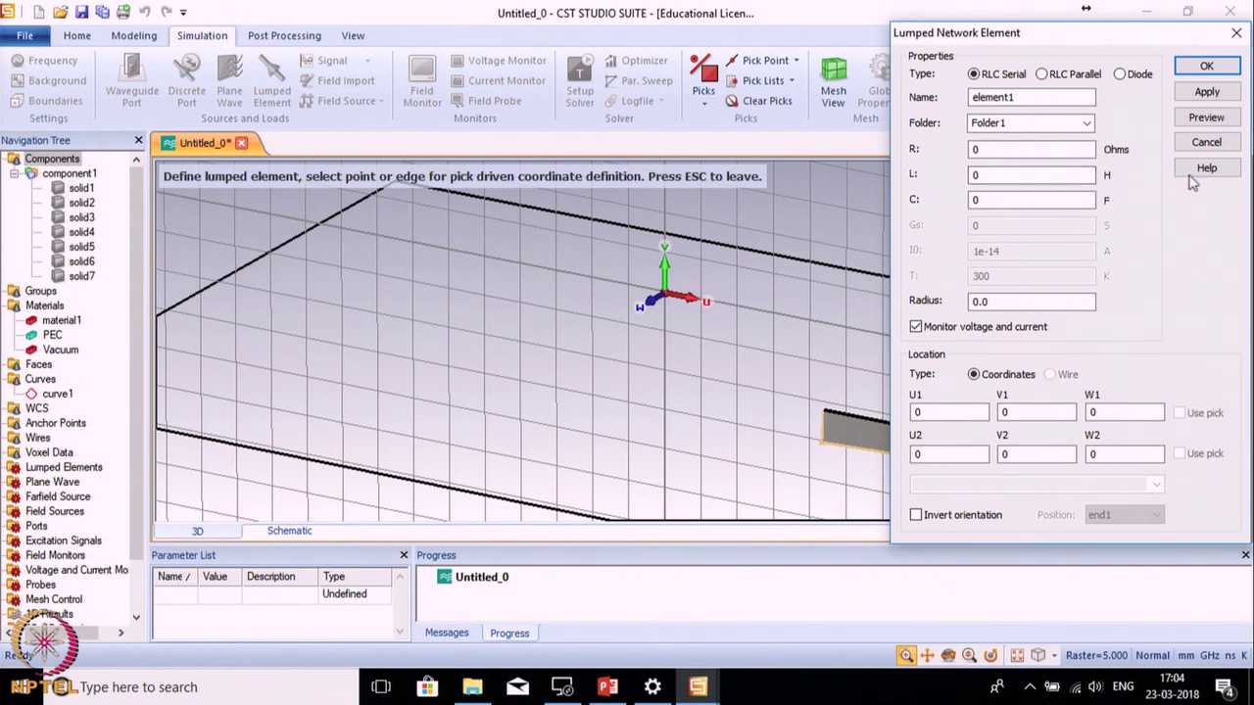
{"action": "left_click", "coordinate": [1207, 144]}
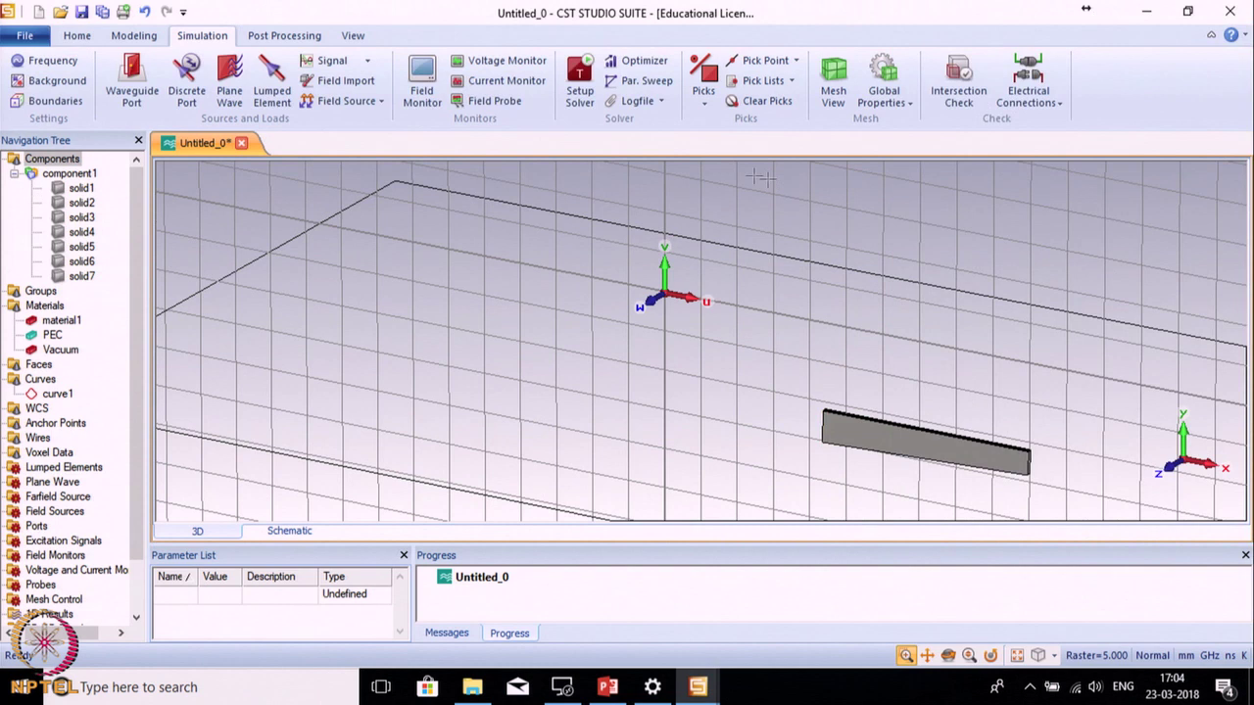
{"action": "left_click", "coordinate": [423, 79]}
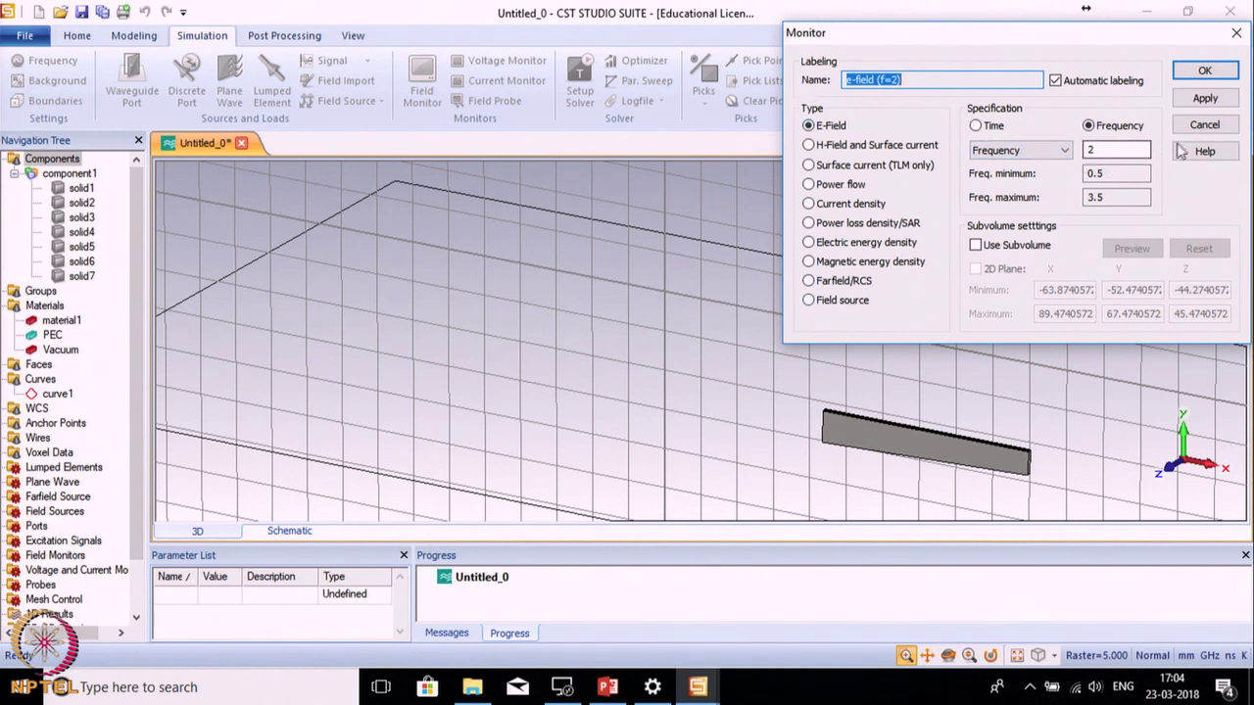
{"action": "left_click", "coordinate": [1202, 127]}
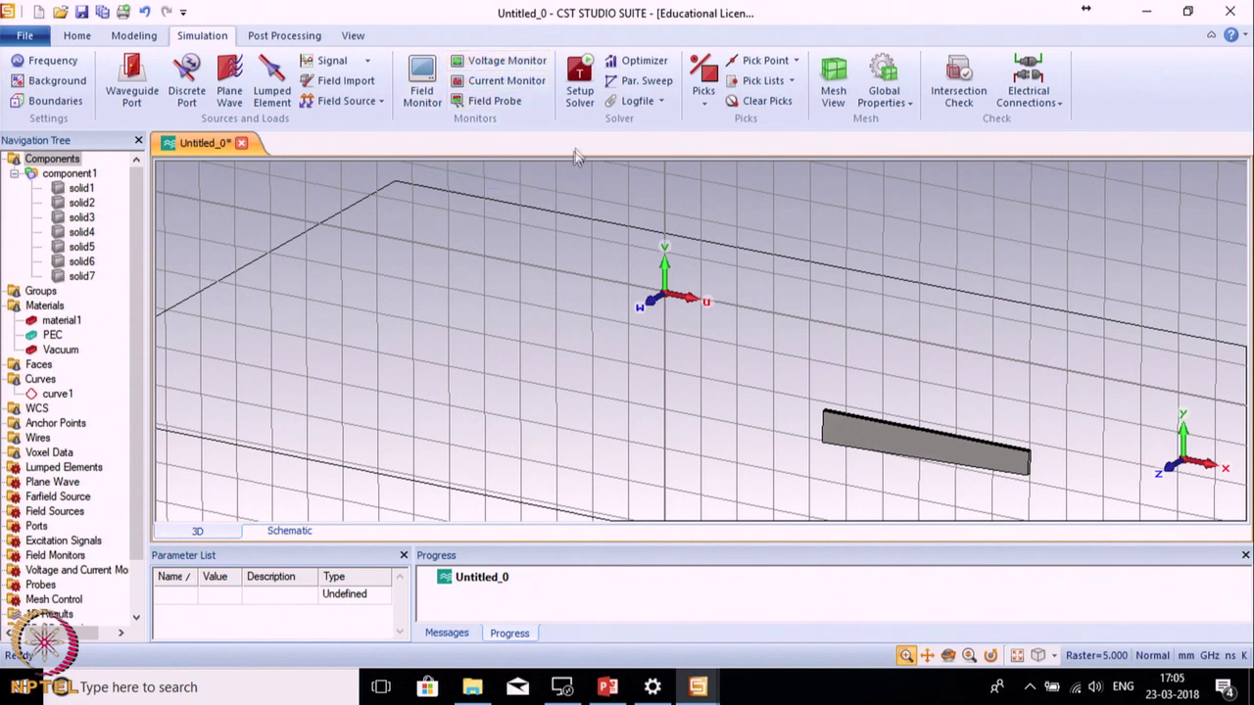
Review the optimizer's algorithm choices and goals, and the global hexahedral mesh properties, without changing them
{"action": "left_click", "coordinate": [650, 65]}
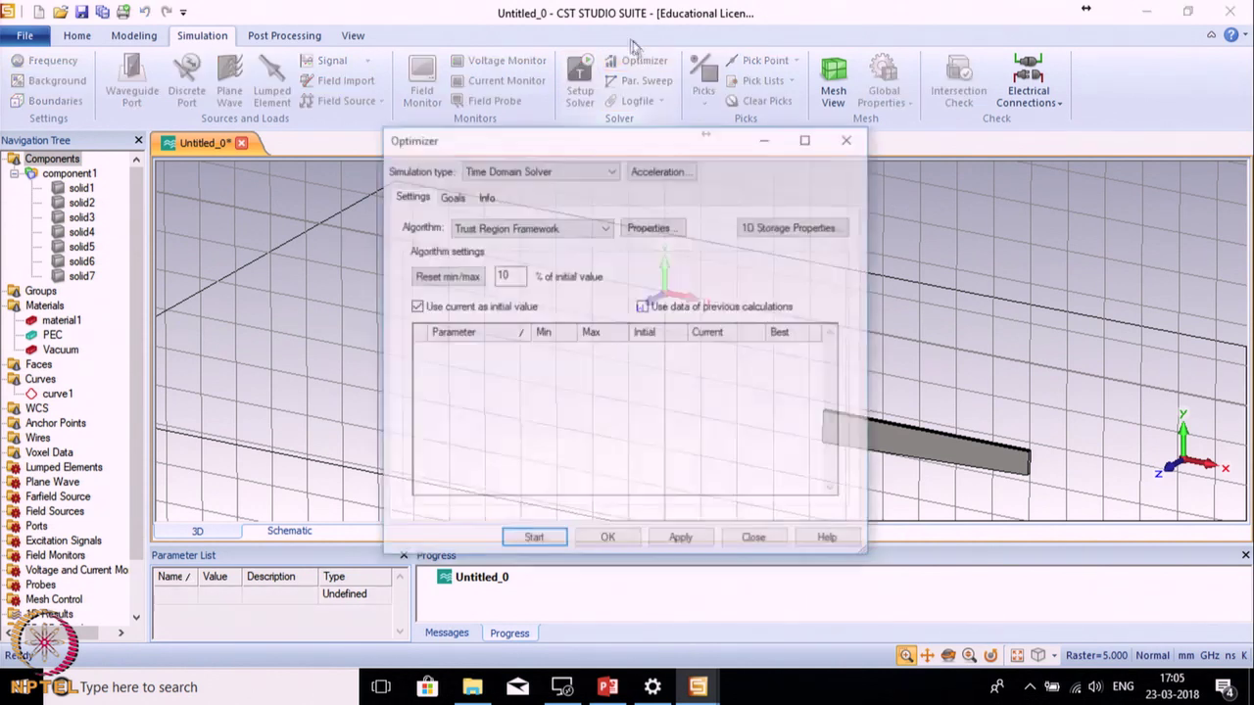
{"action": "left_click", "coordinate": [586, 229]}
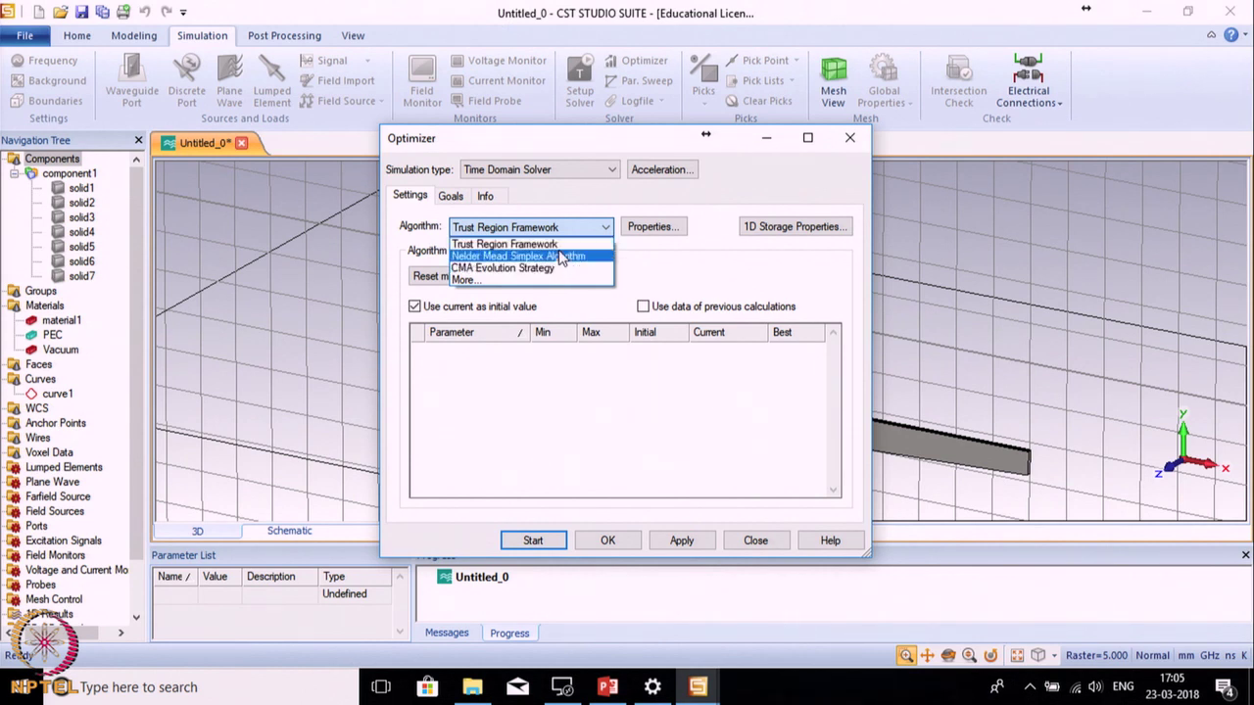
{"action": "left_click", "coordinate": [627, 261]}
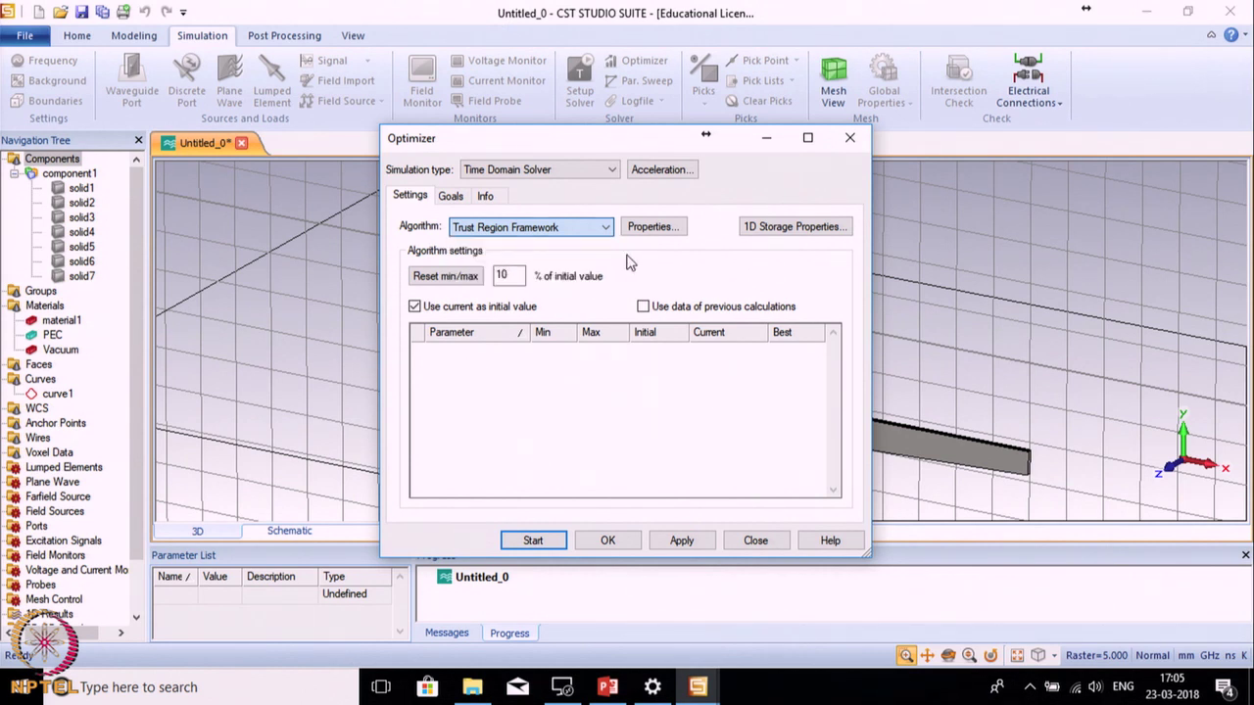
{"action": "left_click", "coordinate": [451, 198]}
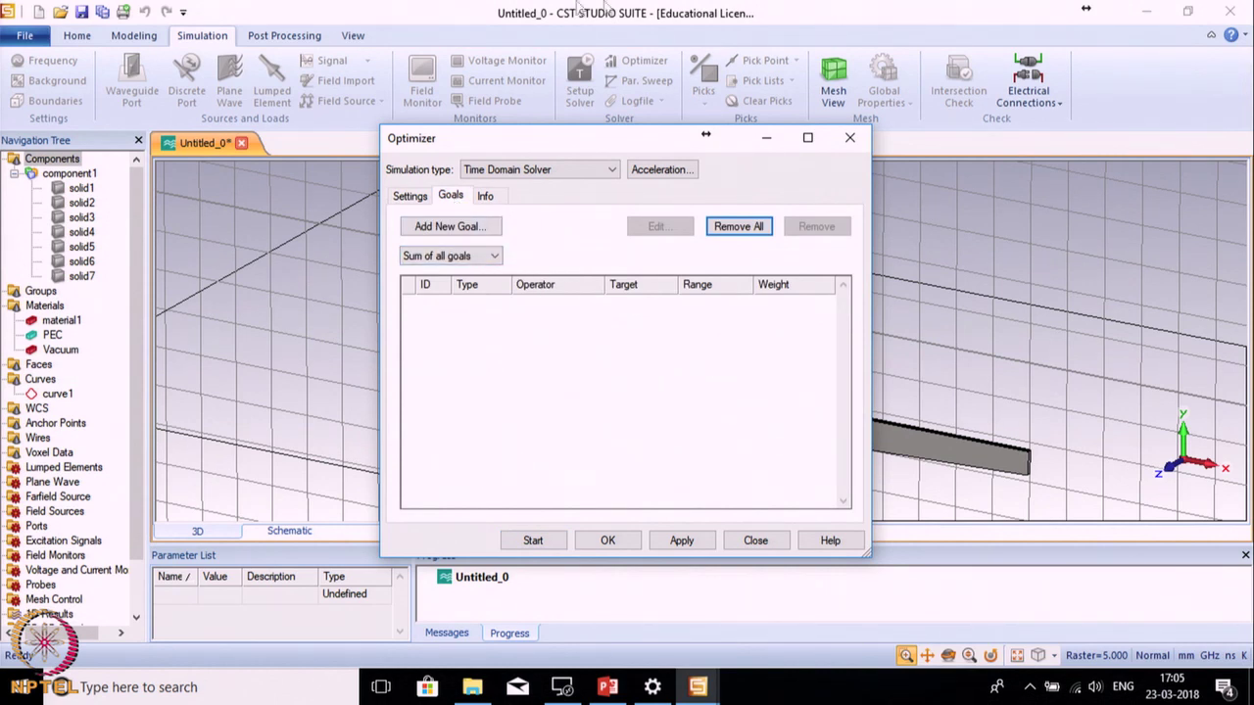
{"action": "left_click", "coordinate": [753, 545]}
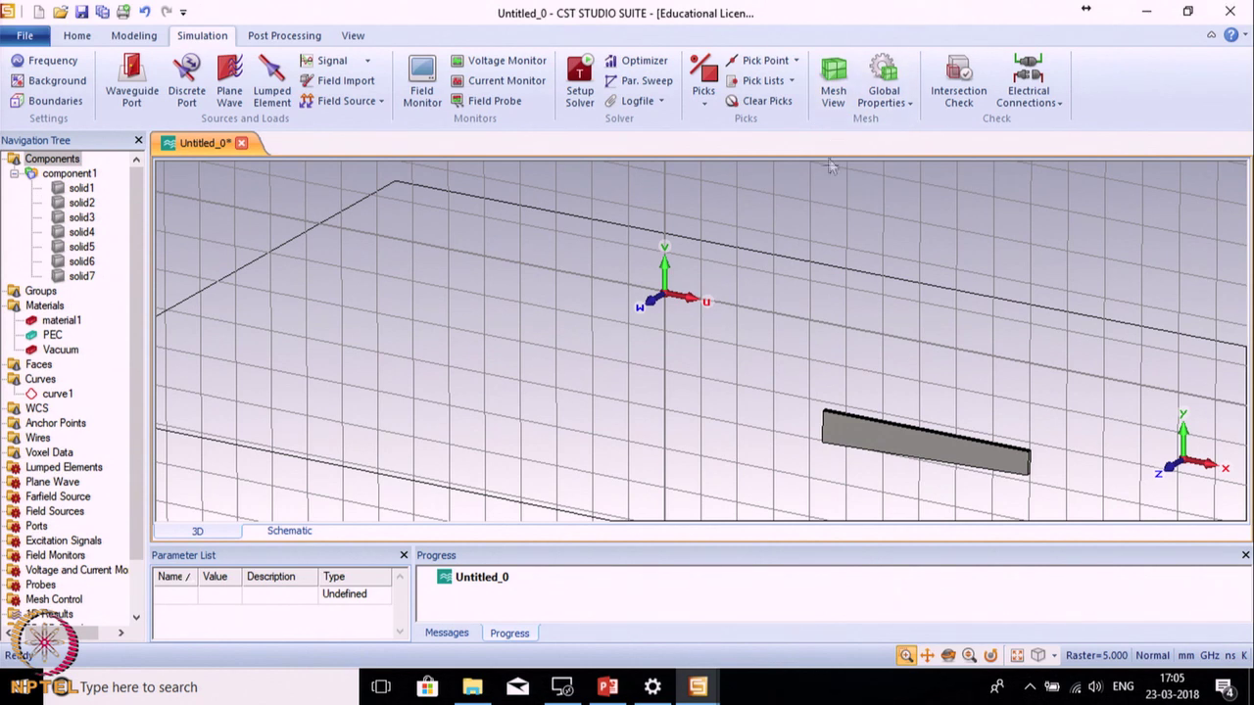
{"action": "left_click", "coordinate": [890, 77]}
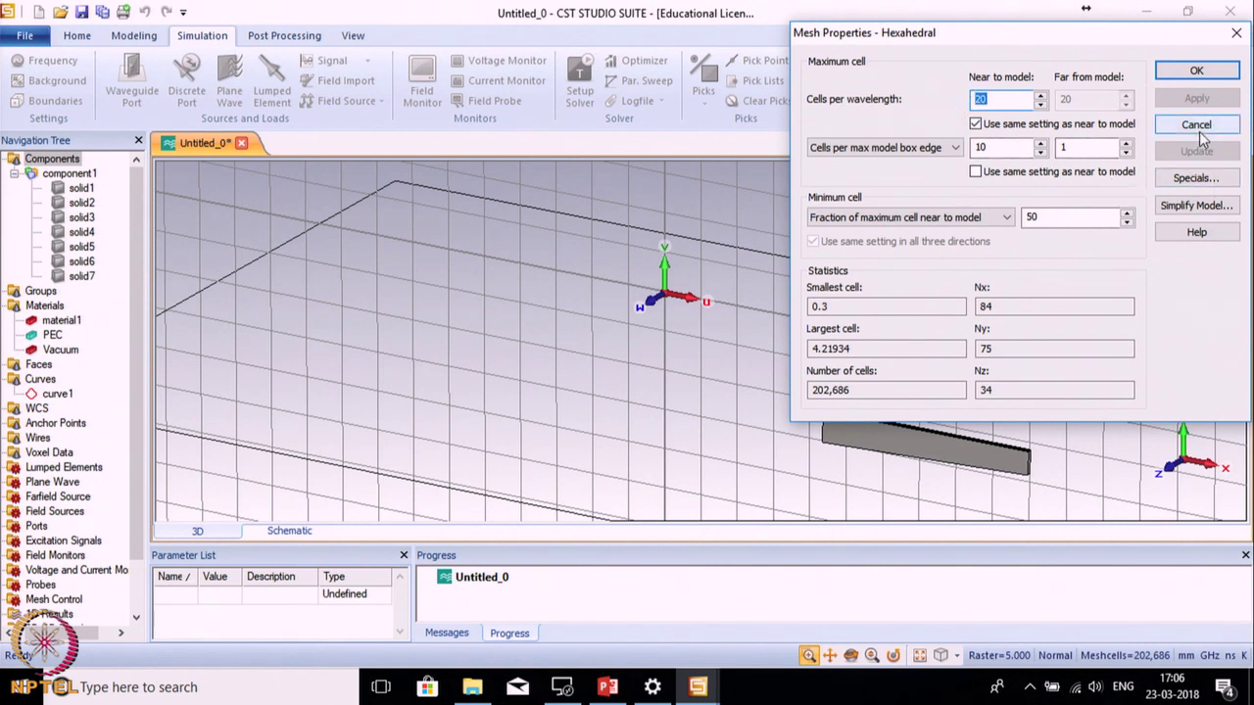
{"action": "left_click", "coordinate": [1197, 125]}
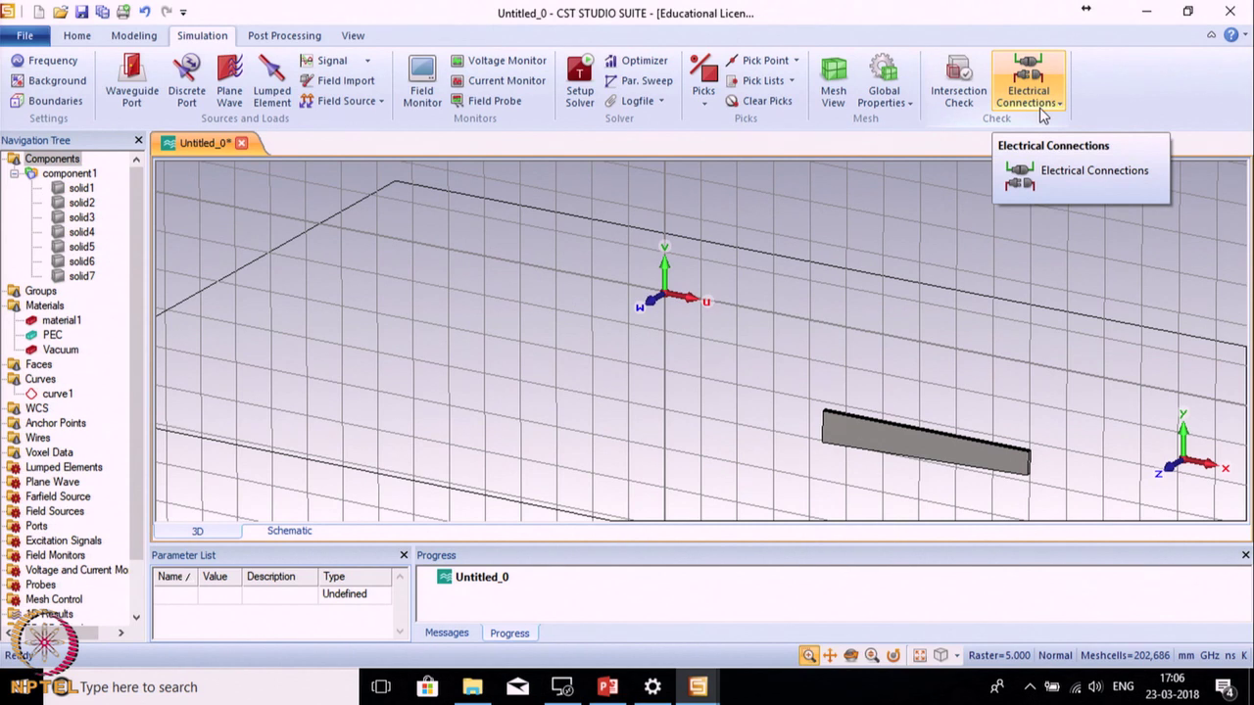
Review the template-based postprocessing categories and choose S-Parameters without adding a postprocessing step
{"action": "left_click", "coordinate": [271, 39]}
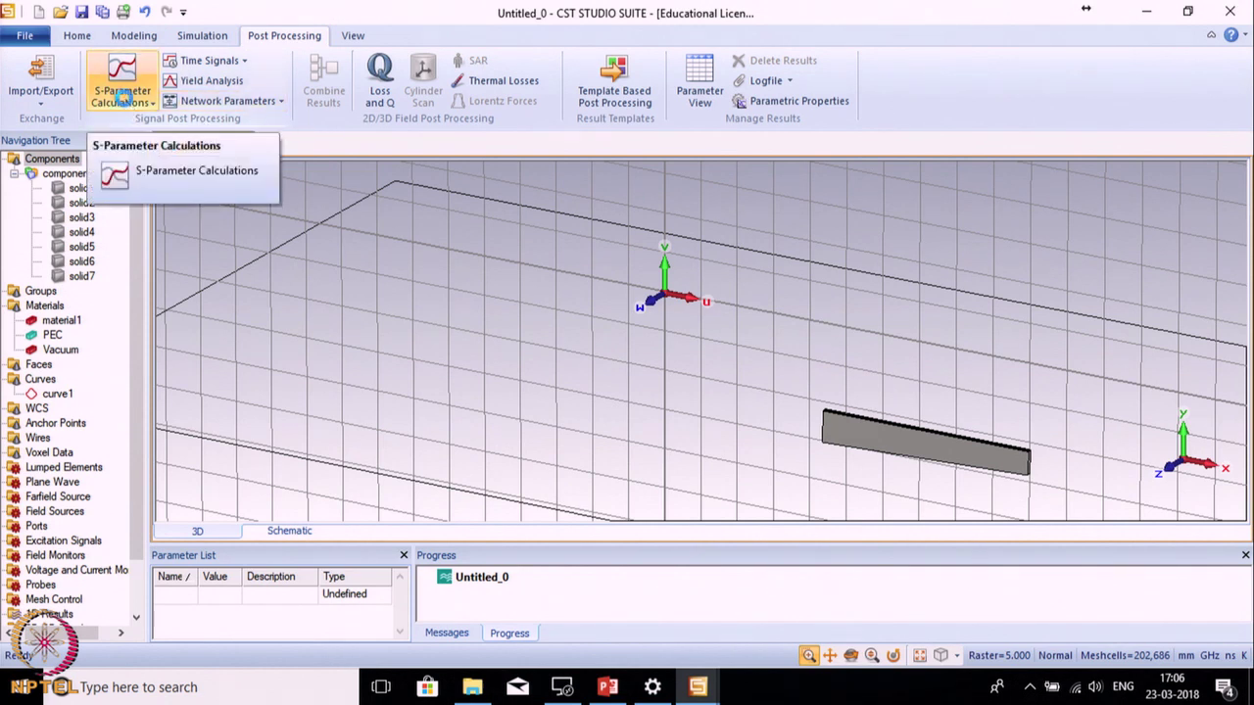
{"action": "left_click", "coordinate": [627, 108]}
{"action": "left_click", "coordinate": [633, 108]}
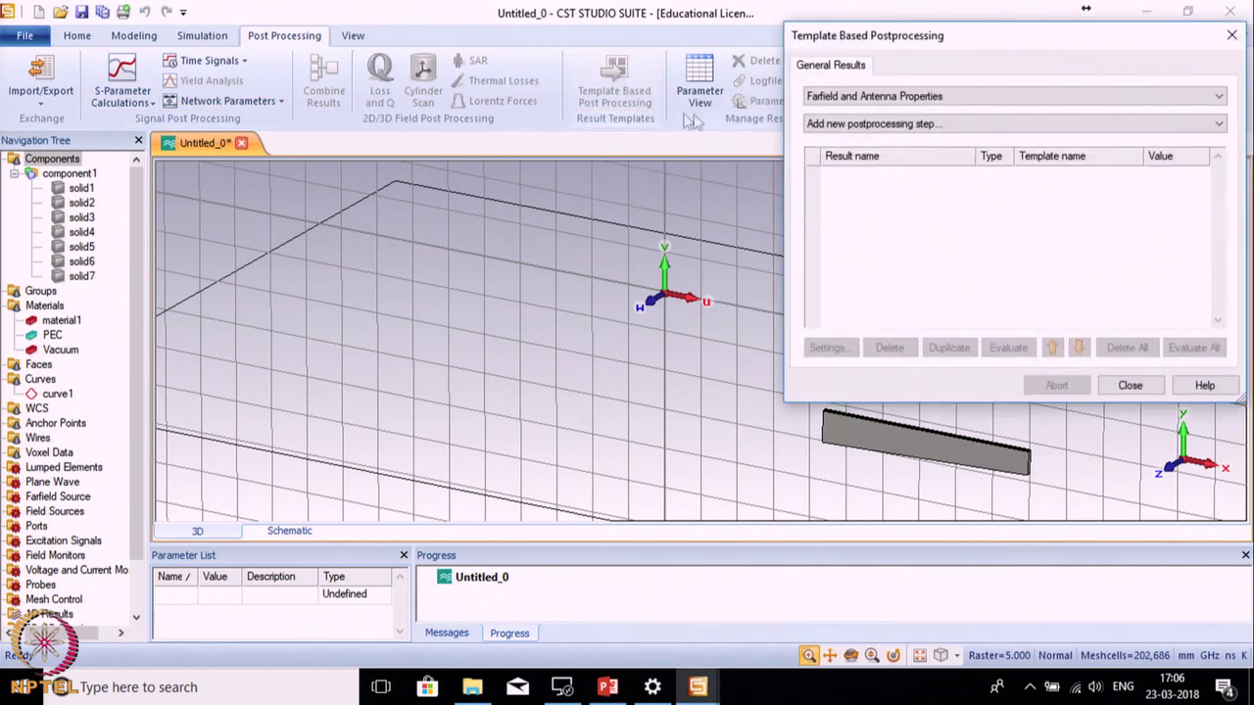
{"action": "left_click", "coordinate": [887, 97]}
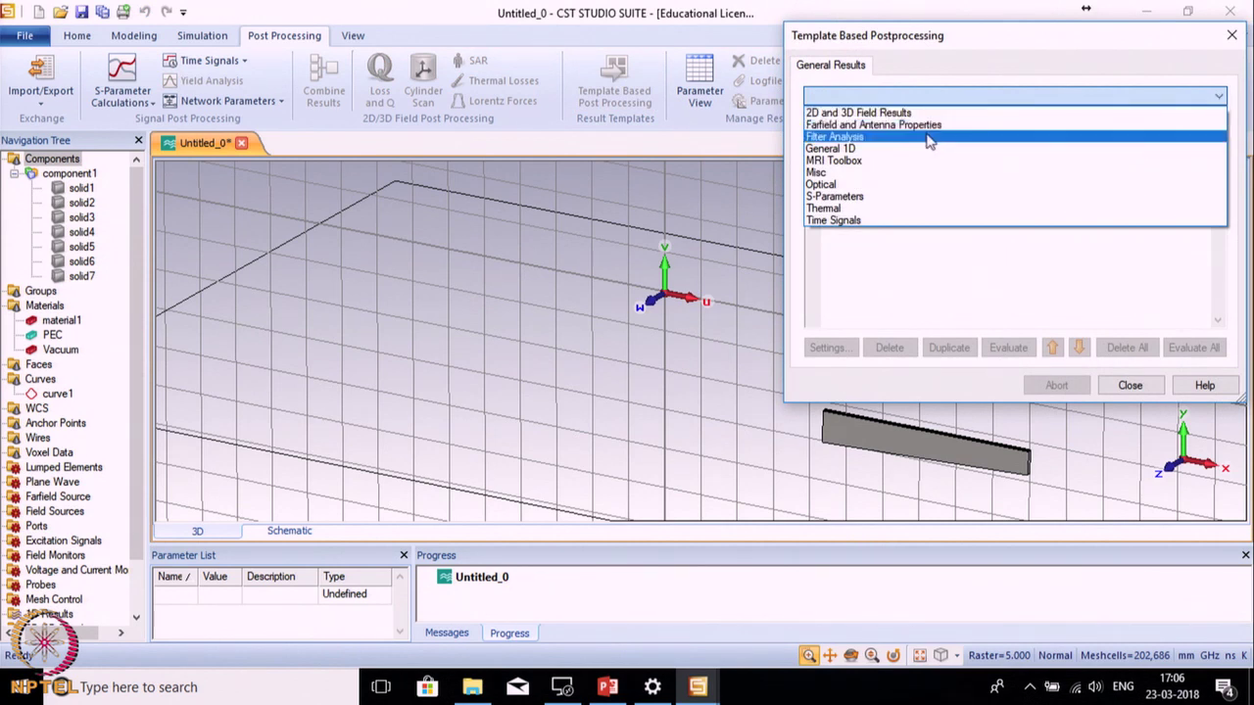
{"action": "left_click", "coordinate": [867, 197]}
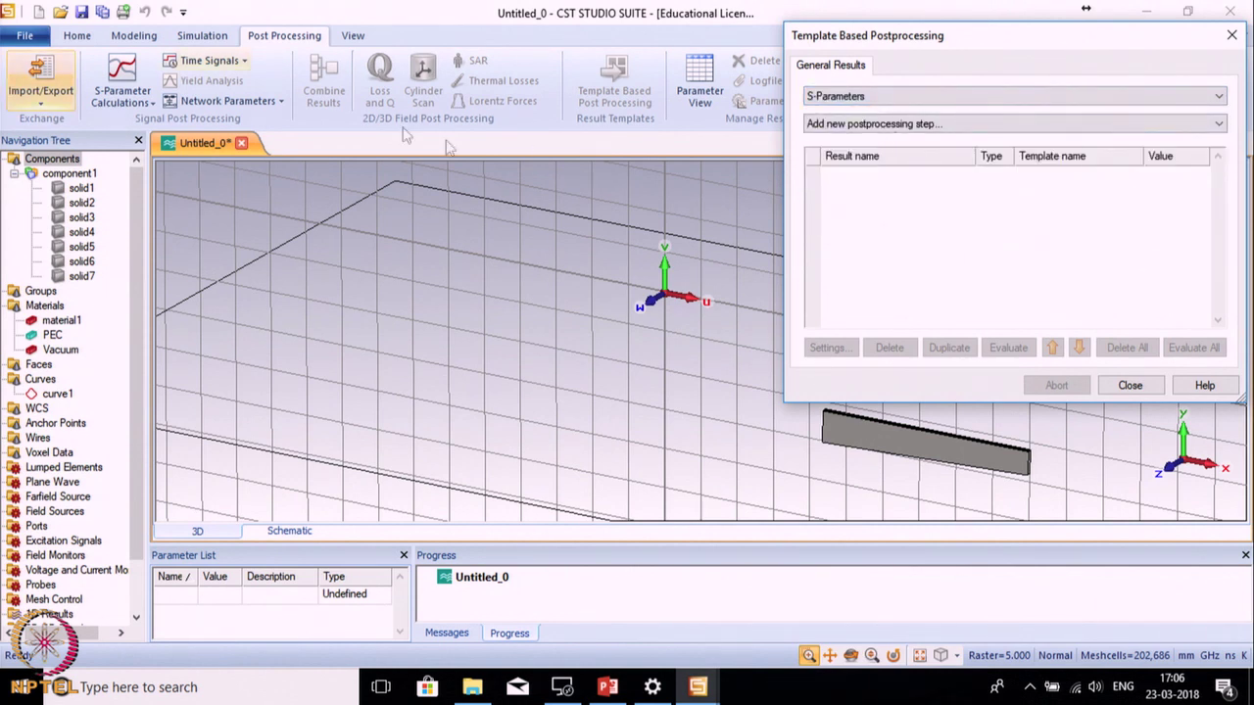
{"action": "left_click", "coordinate": [1127, 385]}
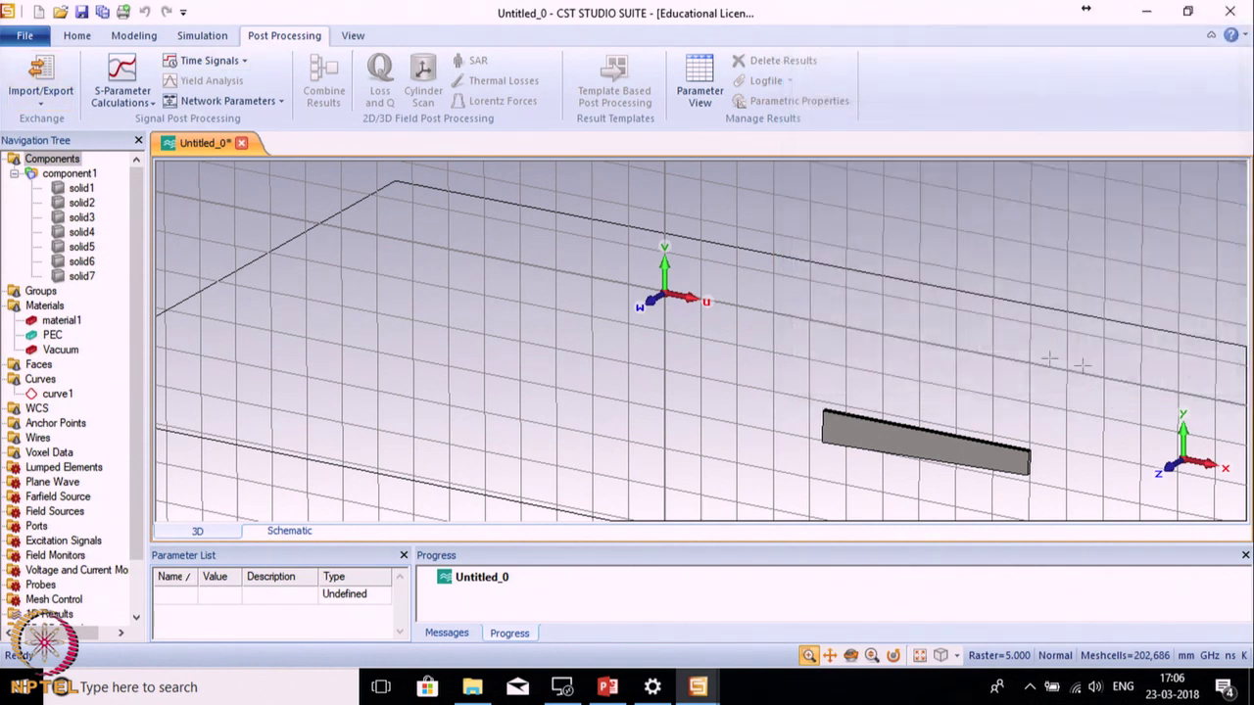
Rotate the 3D view of the sectioned model to see it from a different angle
{"action": "left_click", "coordinate": [353, 37]}
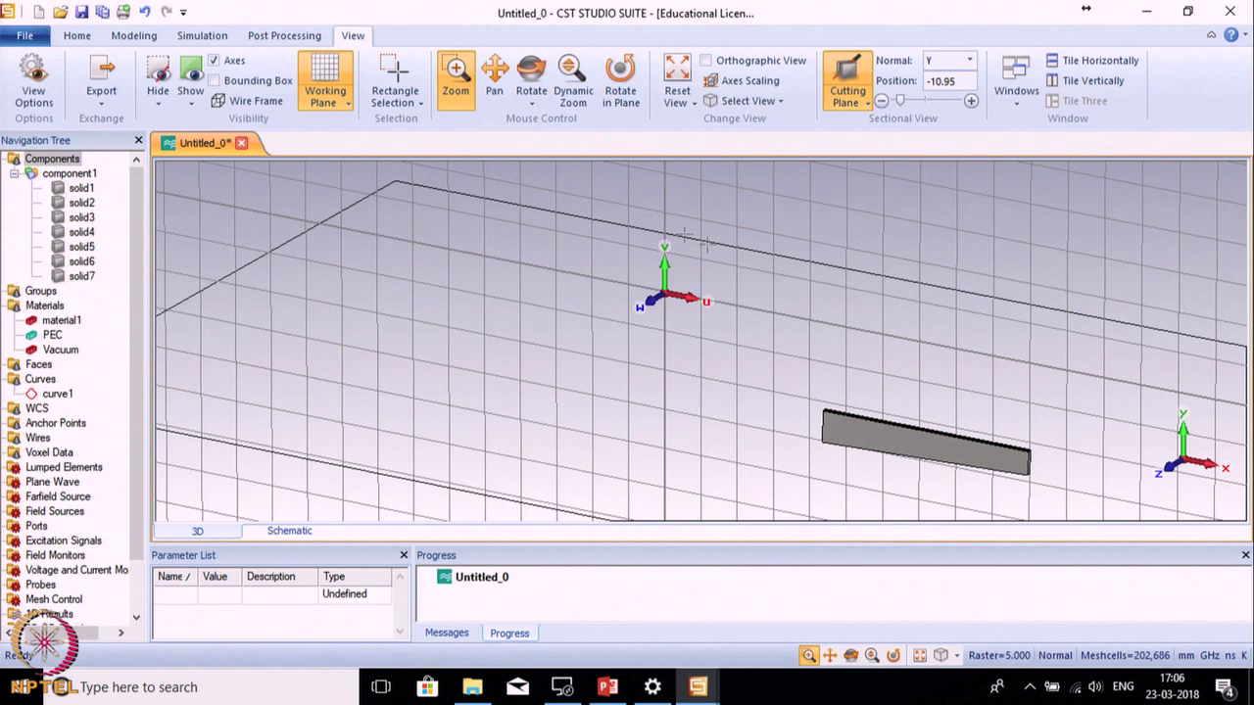
{"action": "left_click", "coordinate": [531, 79]}
{"action": "left_click_drag", "start_coordinate": [653, 256], "coordinate": [744, 218]}
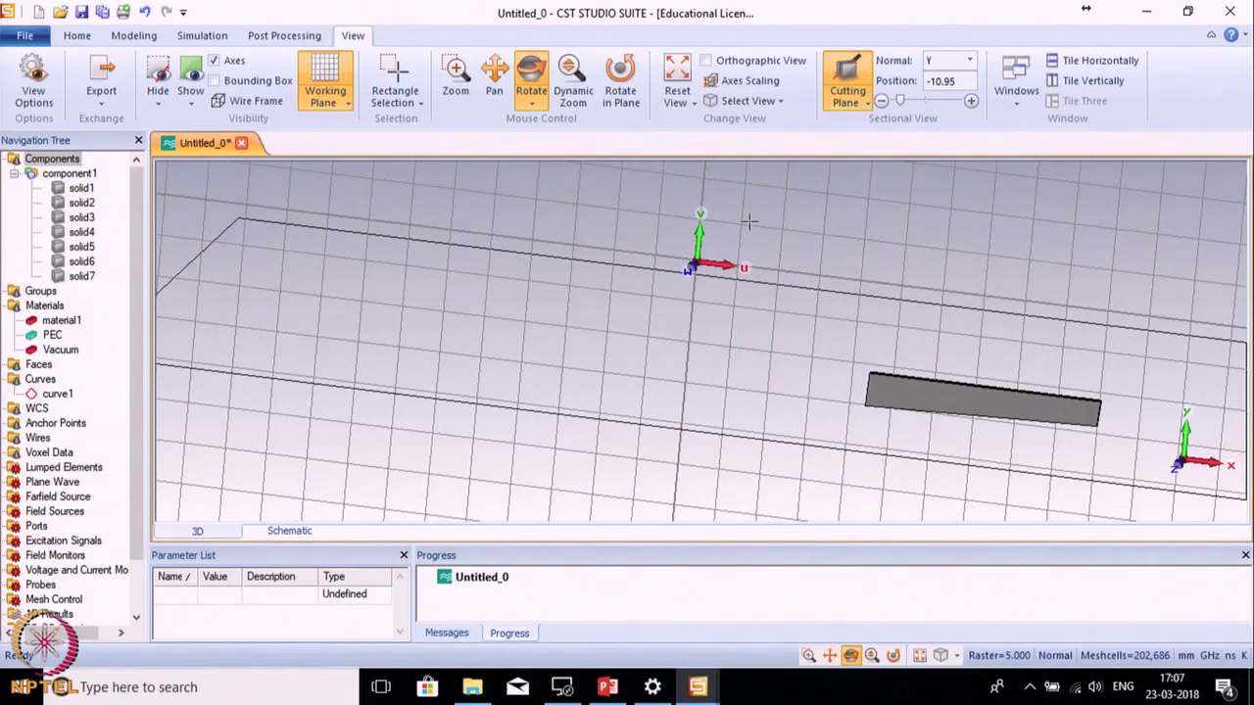
{"action": "left_click", "coordinate": [860, 98]}
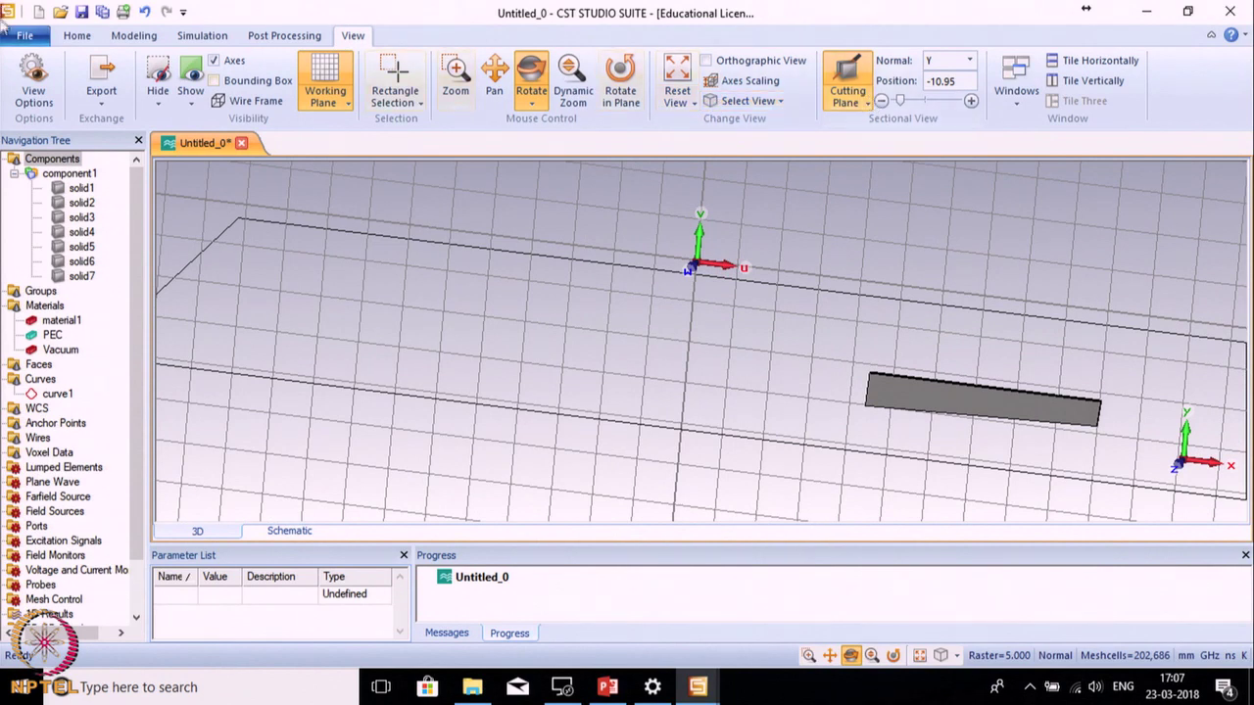
Hide the navigation tree and show it again
{"action": "left_click", "coordinate": [1014, 108]}
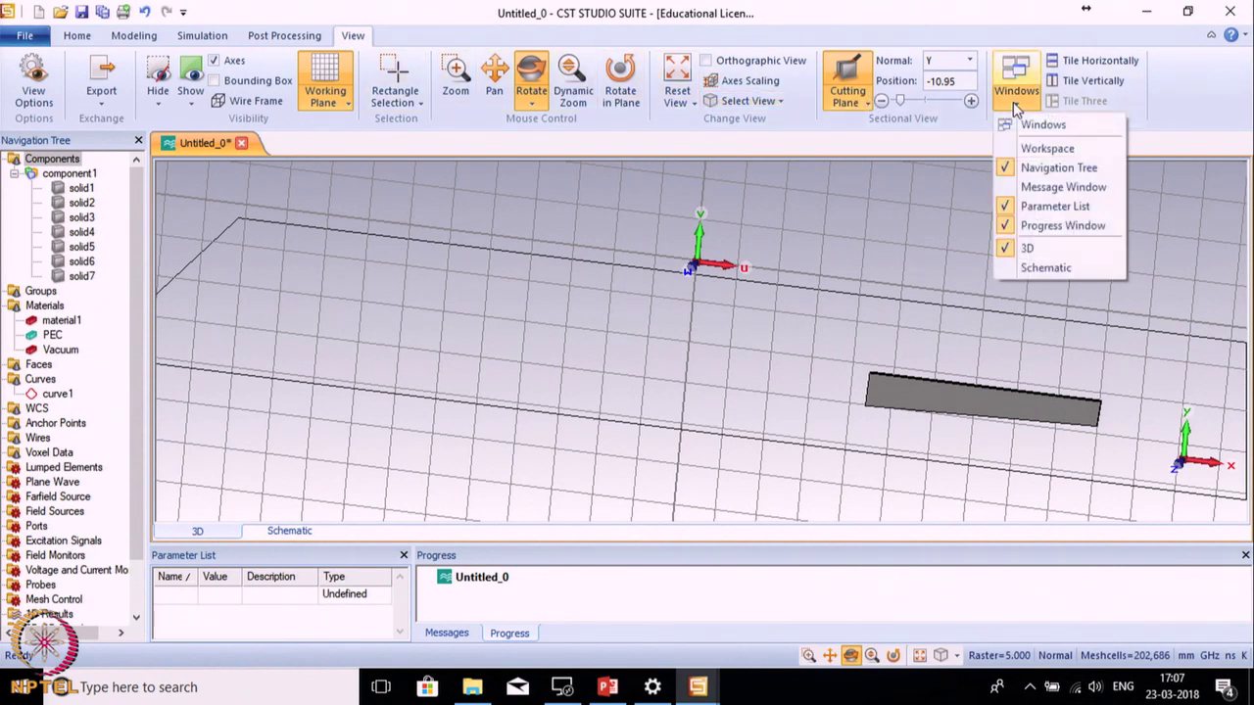
{"action": "left_click", "coordinate": [1058, 168]}
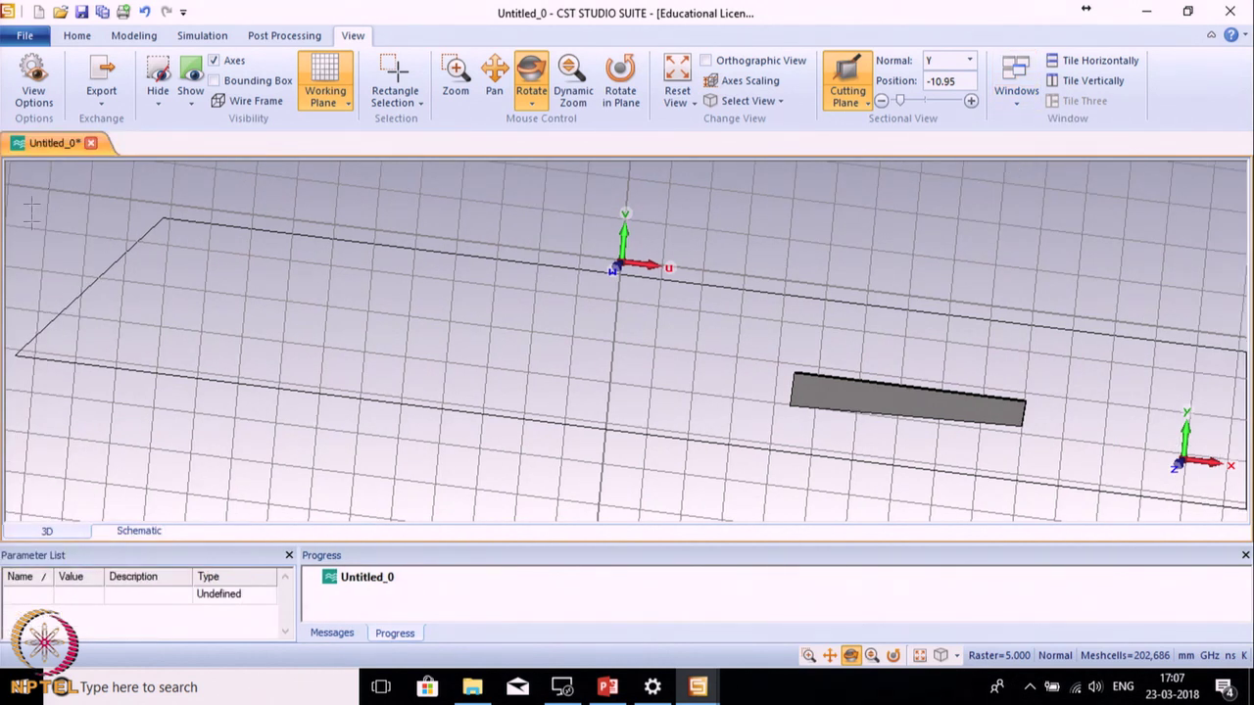
{"action": "left_click", "coordinate": [1015, 86]}
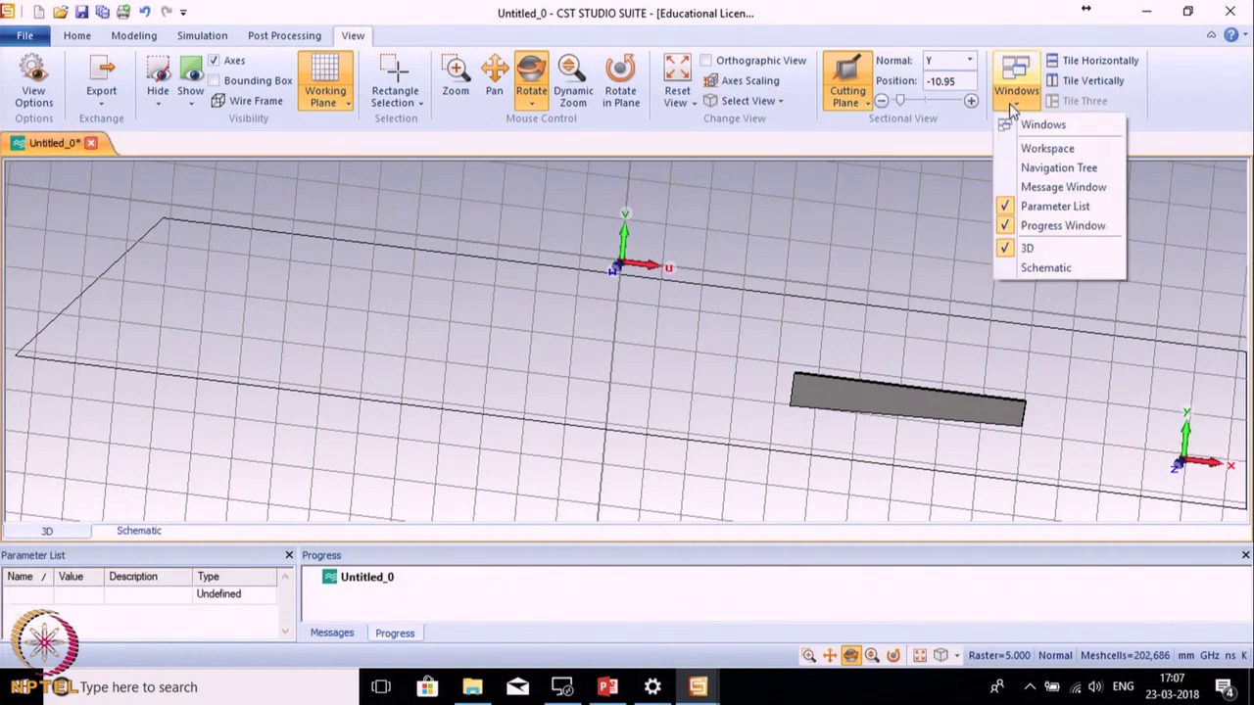
{"action": "left_click", "coordinate": [1013, 165]}
{"action": "left_click", "coordinate": [1015, 86]}
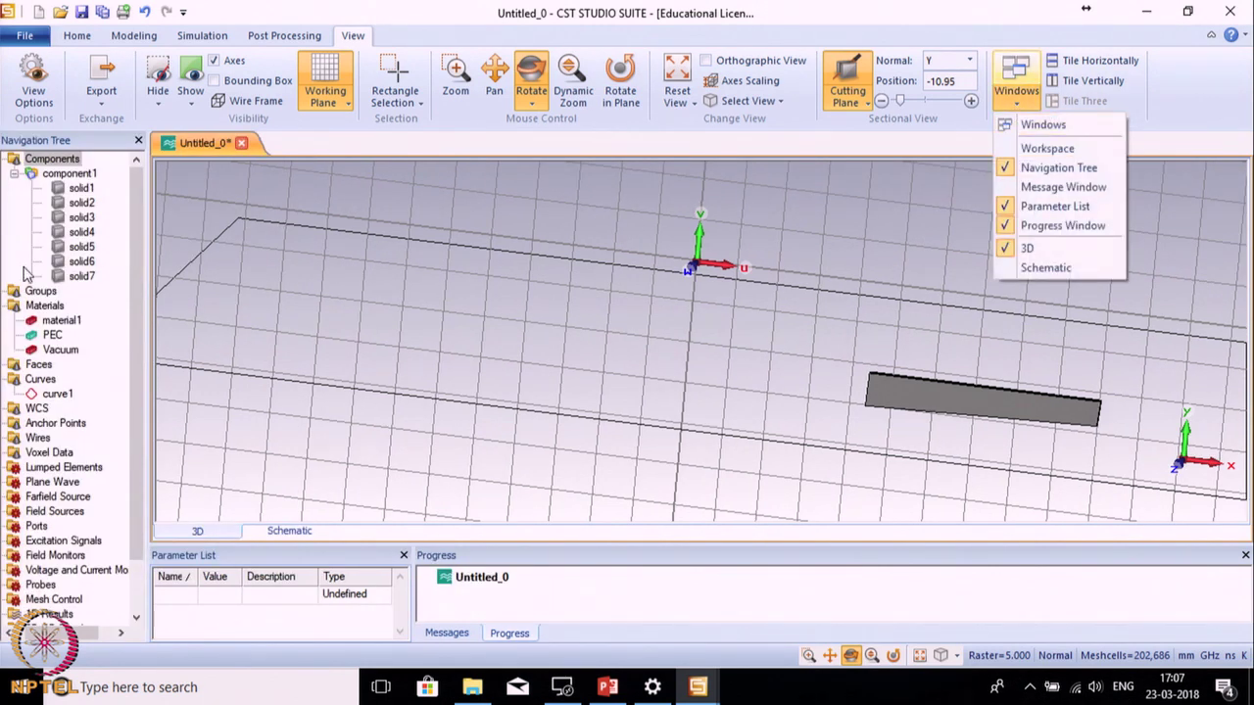
Collapse component1 in the navigation tree and enlarge the Parameter List and Progress windows
{"action": "left_click", "coordinate": [20, 186]}
{"action": "left_click", "coordinate": [14, 174]}
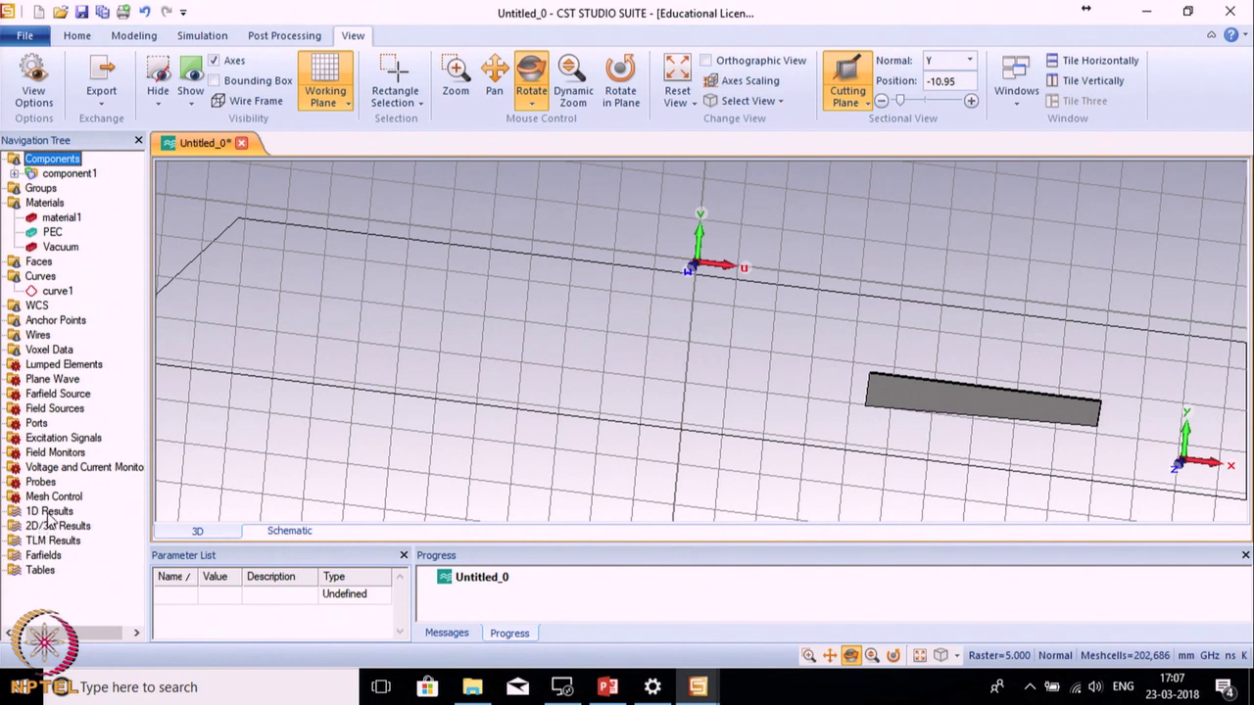
{"action": "scroll", "coordinate": [467, 333], "scroll_direction": "down", "scroll_amount": 2}
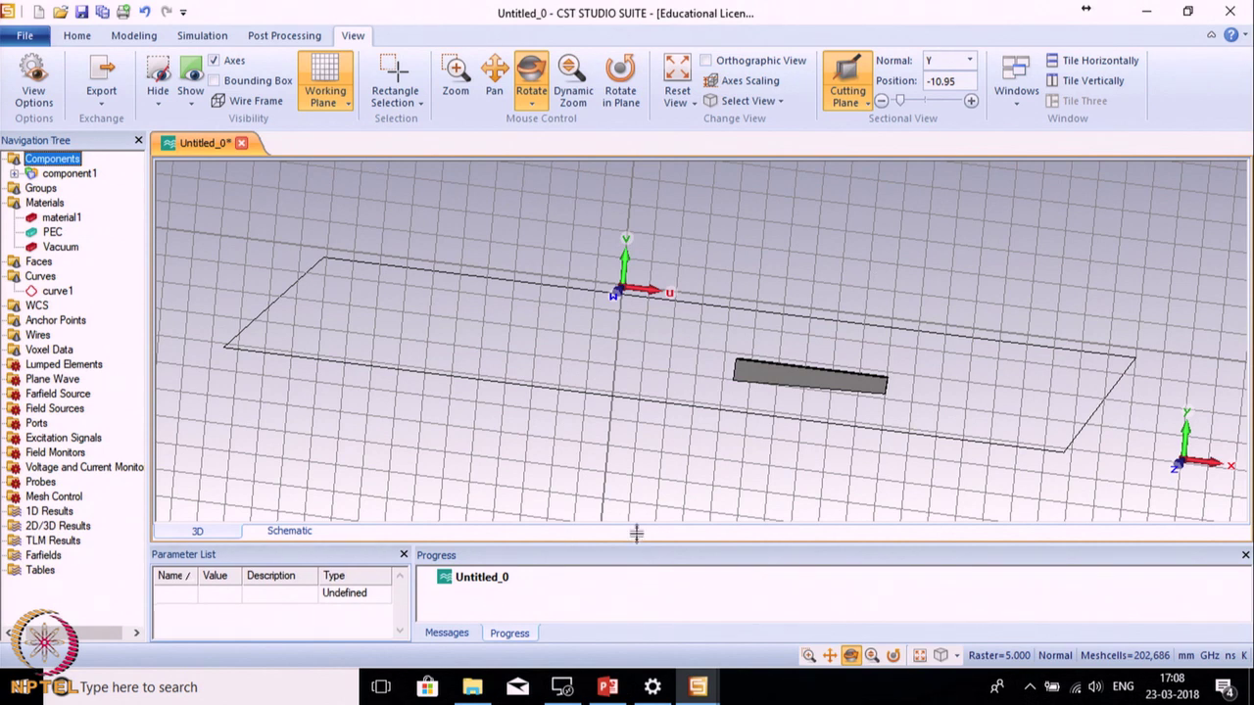
{"action": "left_click_drag", "start_coordinate": [637, 544], "coordinate": [637, 458]}
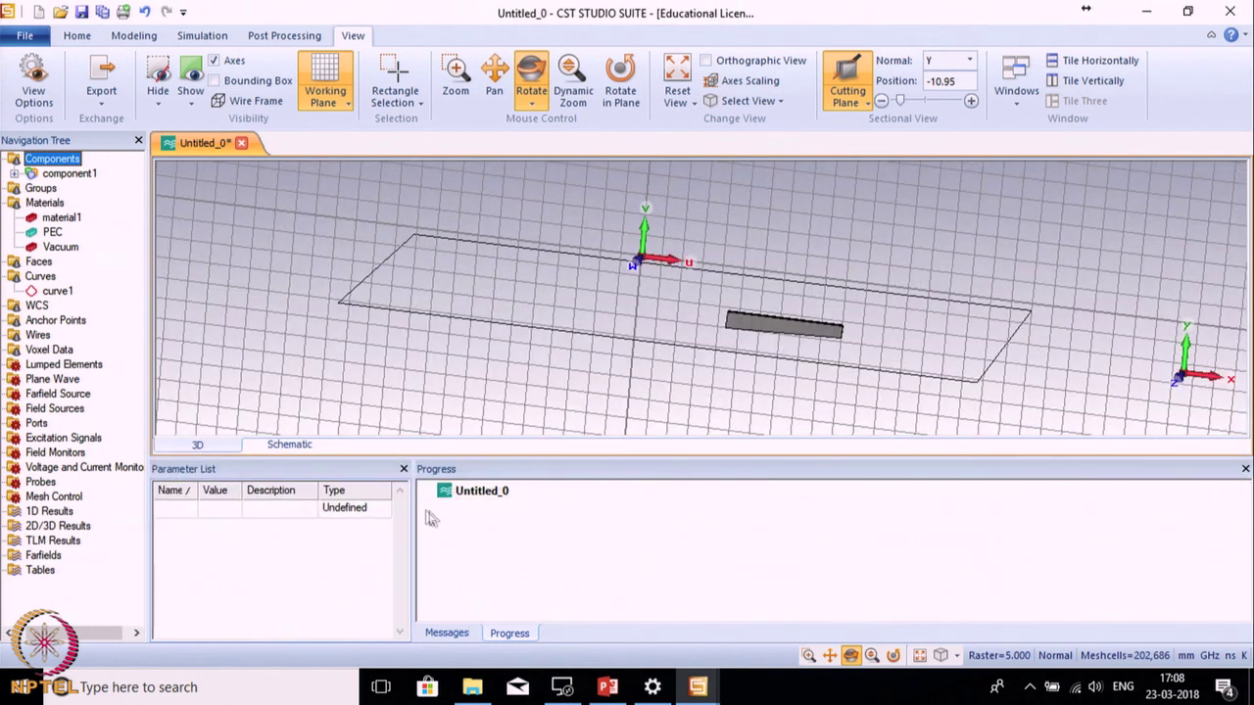
{"action": "left_click", "coordinate": [75, 35]}
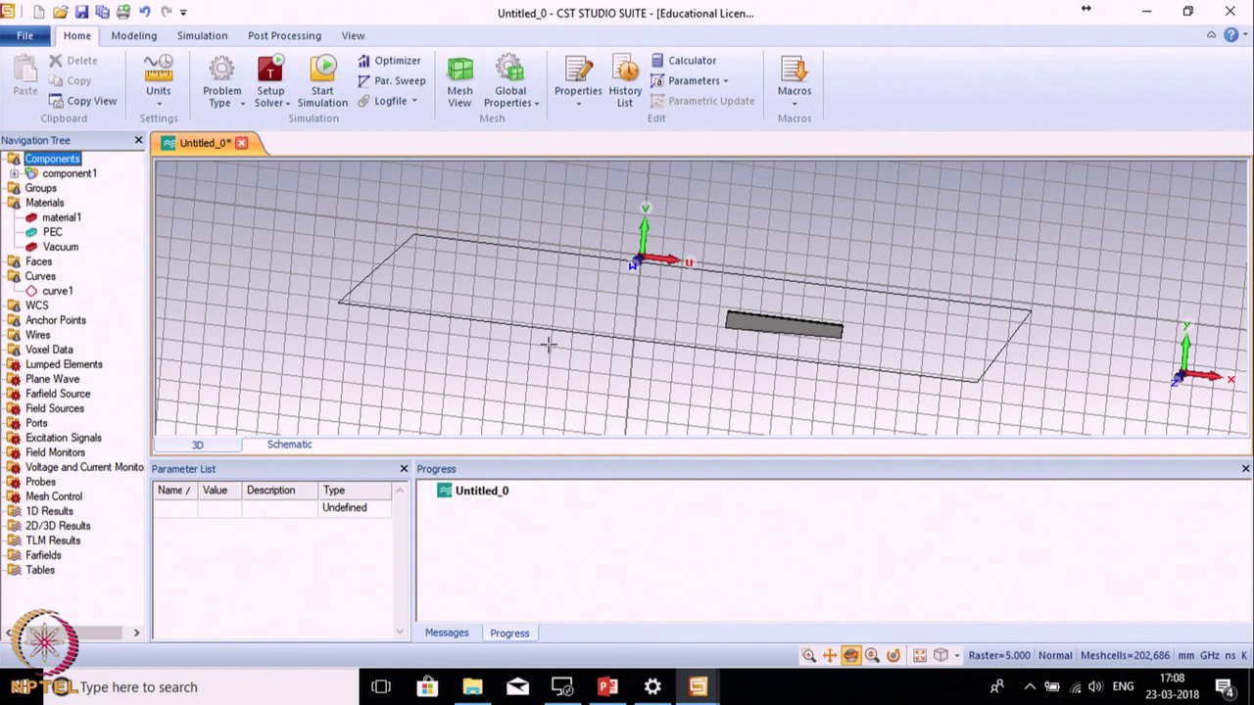
{"action": "left_click", "coordinate": [24, 35]}
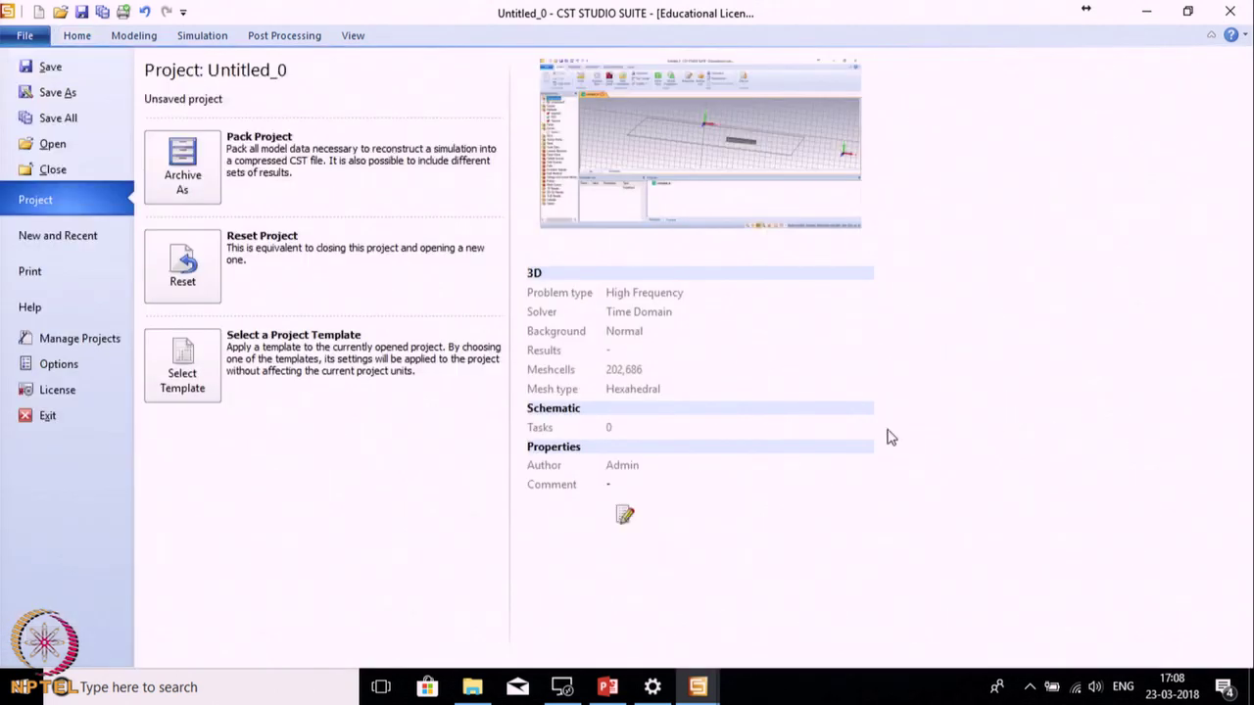
{"action": "key", "text": "Escape"}
{"action": "left_click", "coordinate": [133, 37]}
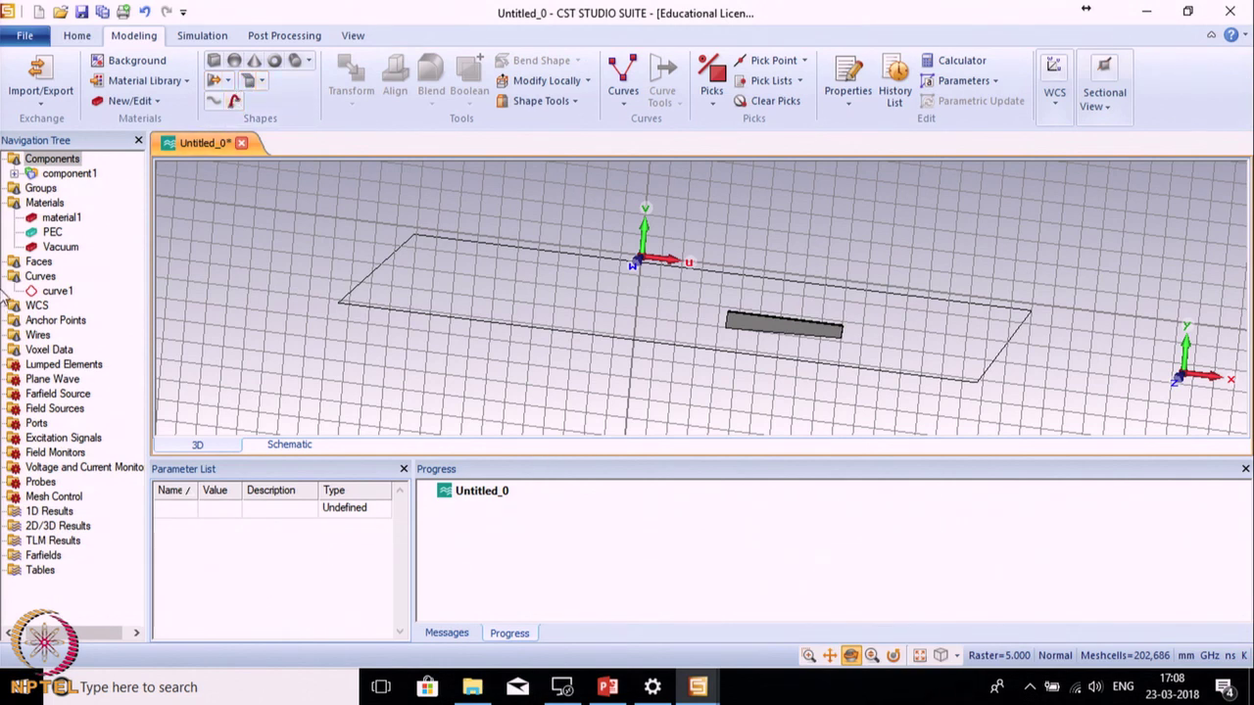
{"action": "key", "text": "Escape"}
{"action": "left_click", "coordinate": [1205, 118]}
Delete solid1 through solid7 from component1
{"action": "left_click", "coordinate": [14, 174]}
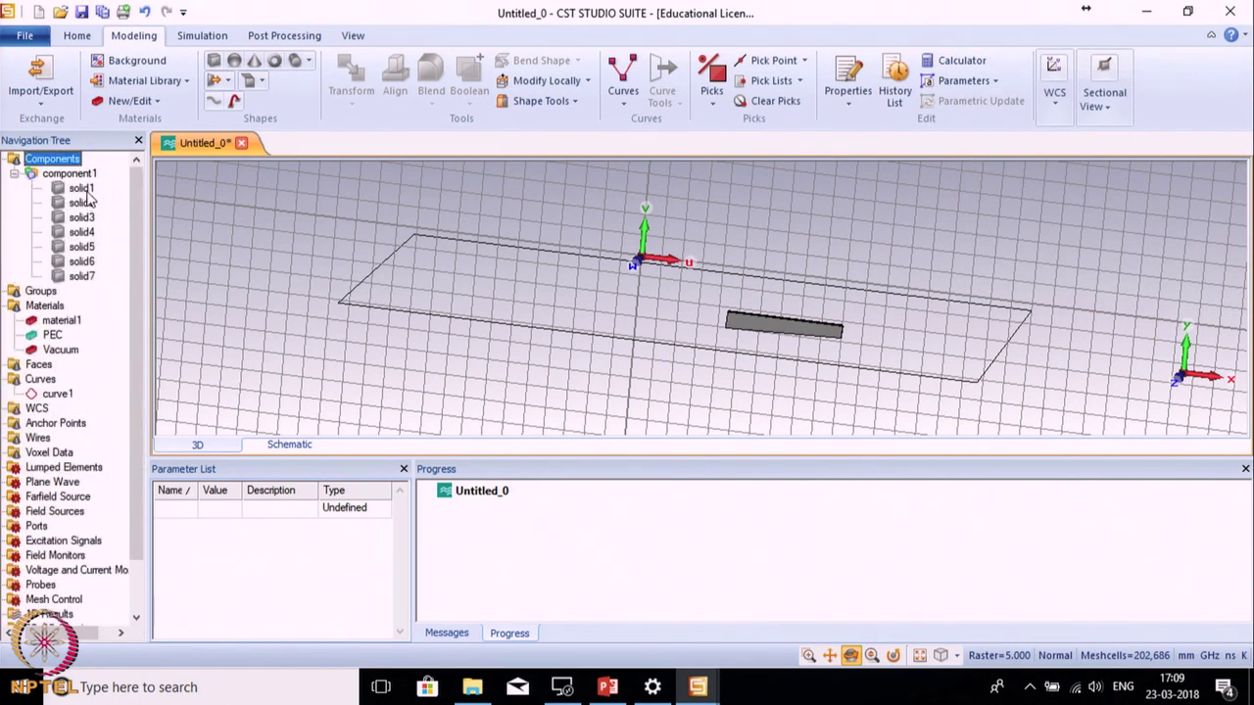
{"action": "left_click", "coordinate": [82, 190]}
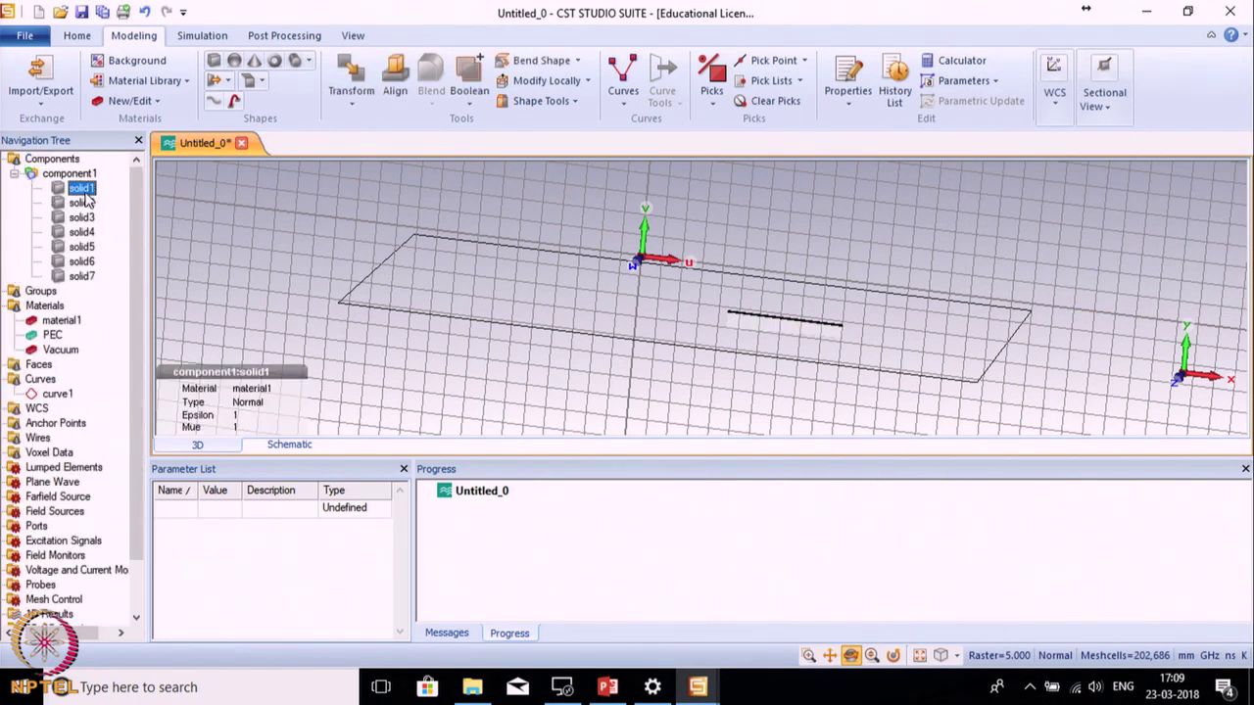
{"action": "left_click", "coordinate": [83, 277], "text": "shift"}
{"action": "right_click", "coordinate": [86, 278]}
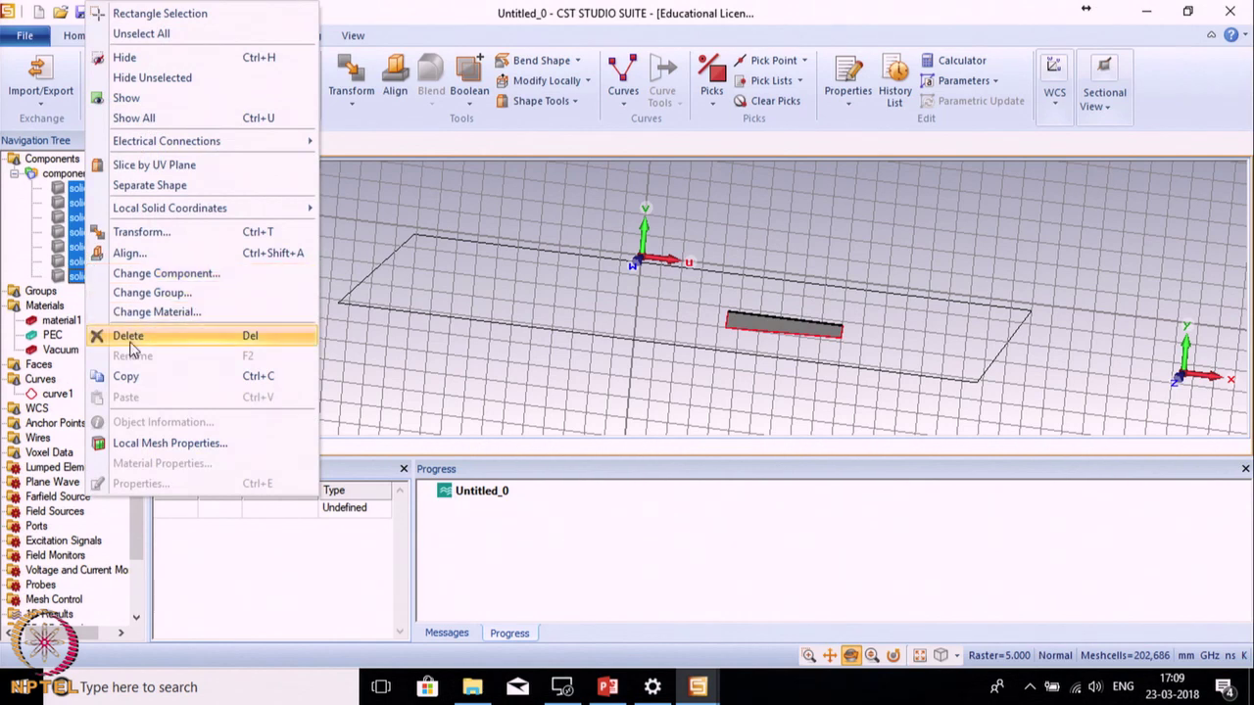
{"action": "left_click", "coordinate": [130, 338]}
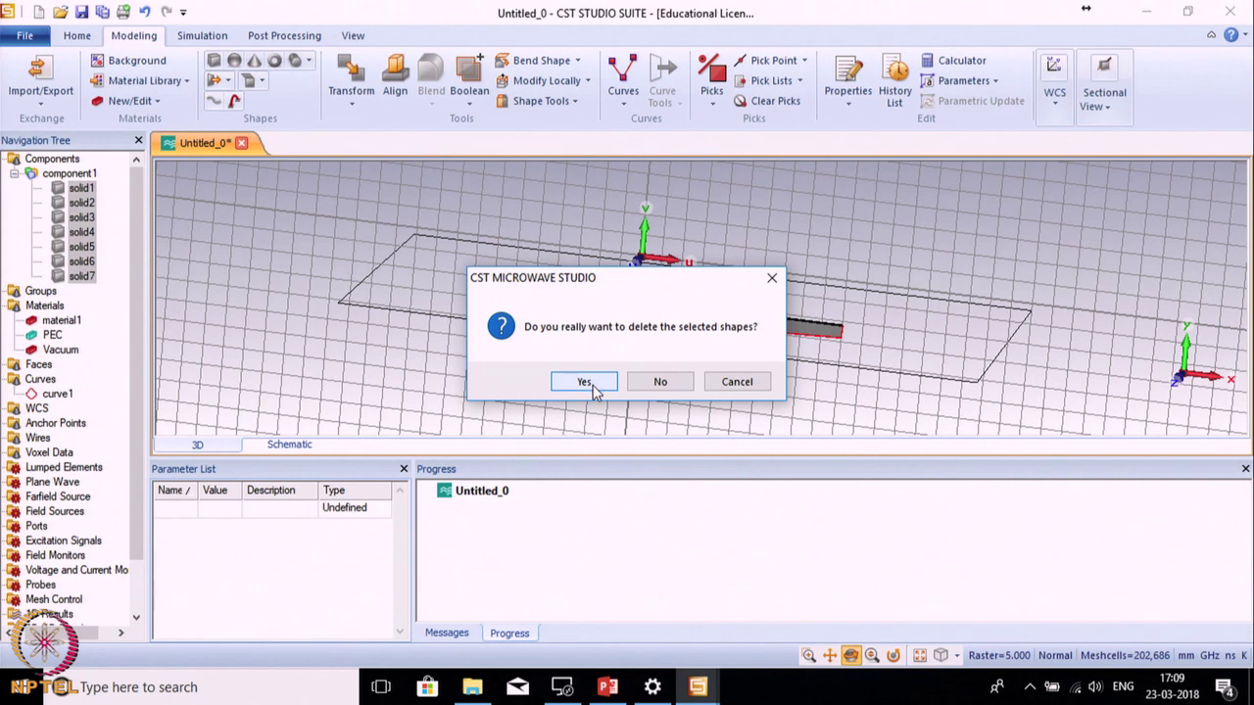
{"action": "left_click", "coordinate": [585, 382]}
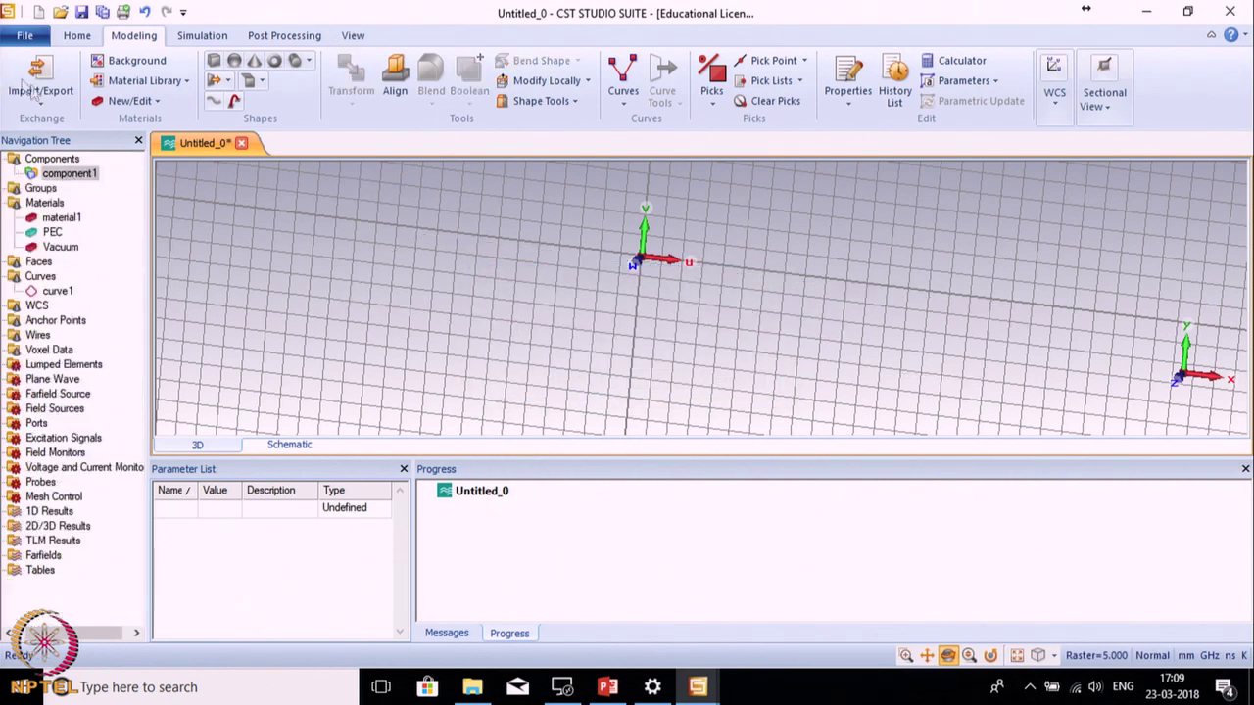
Start a new brick and set its U extent from -lsub/2 to lsub/2
{"action": "left_click", "coordinate": [214, 59]}
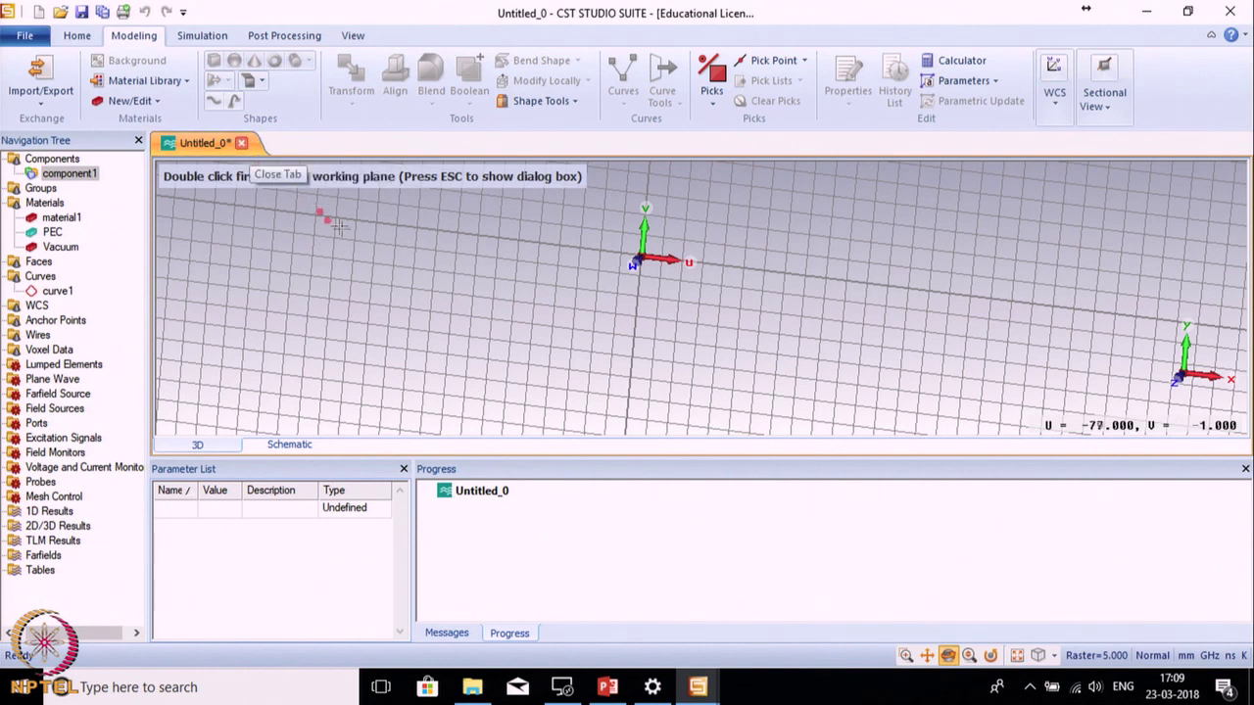
{"action": "key", "text": "Escape"}
{"action": "key", "text": "Tab"}
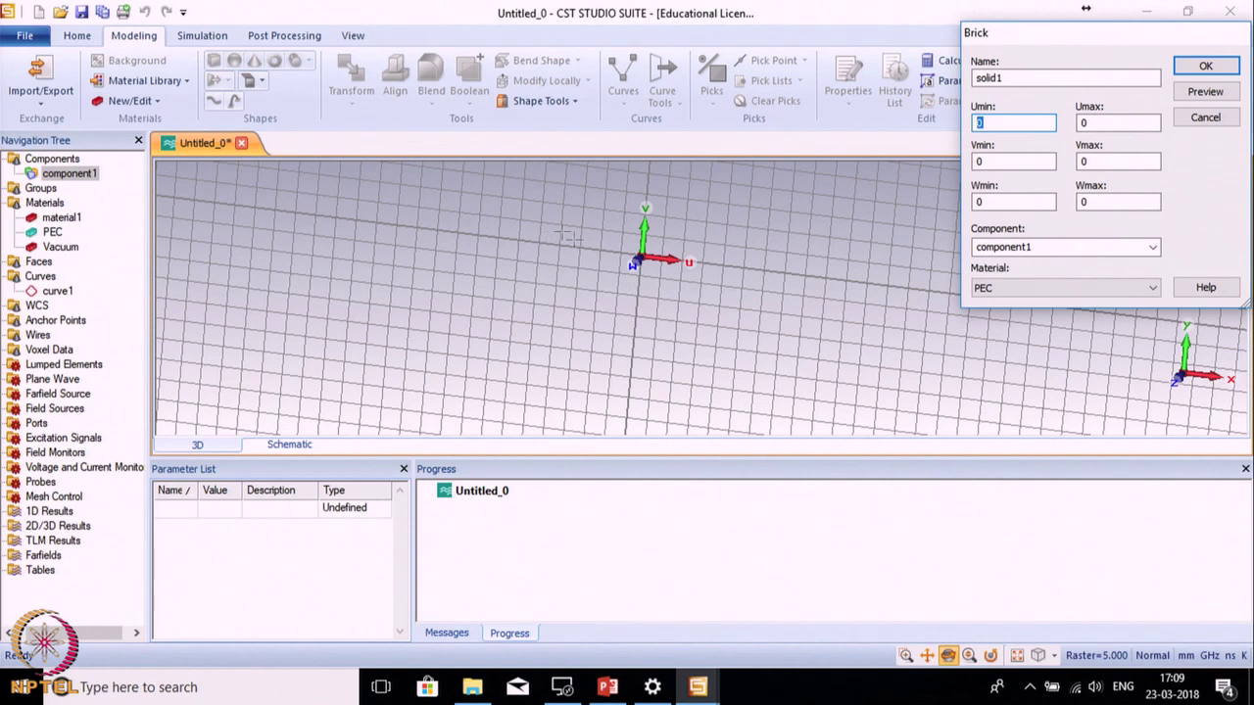
{"action": "scroll", "coordinate": [641, 259], "scroll_direction": "up", "scroll_amount": 5}
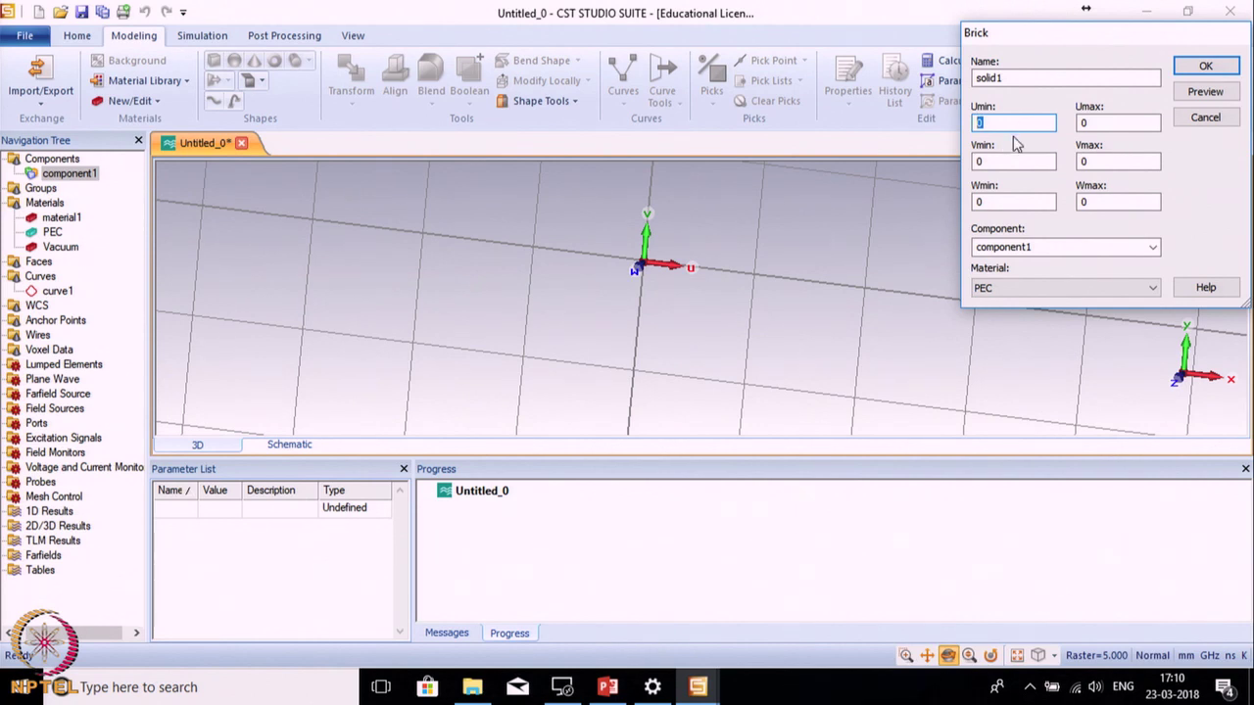
{"action": "type", "text": "-lsub/2"}
{"action": "left_click_drag", "start_coordinate": [1010, 124], "coordinate": [981, 124]}
{"action": "key", "text": "ctrl+c"}
{"action": "left_click", "coordinate": [1098, 123]}
{"action": "key", "text": "BackSpace"}
{"action": "key", "text": "ctrl+v"}
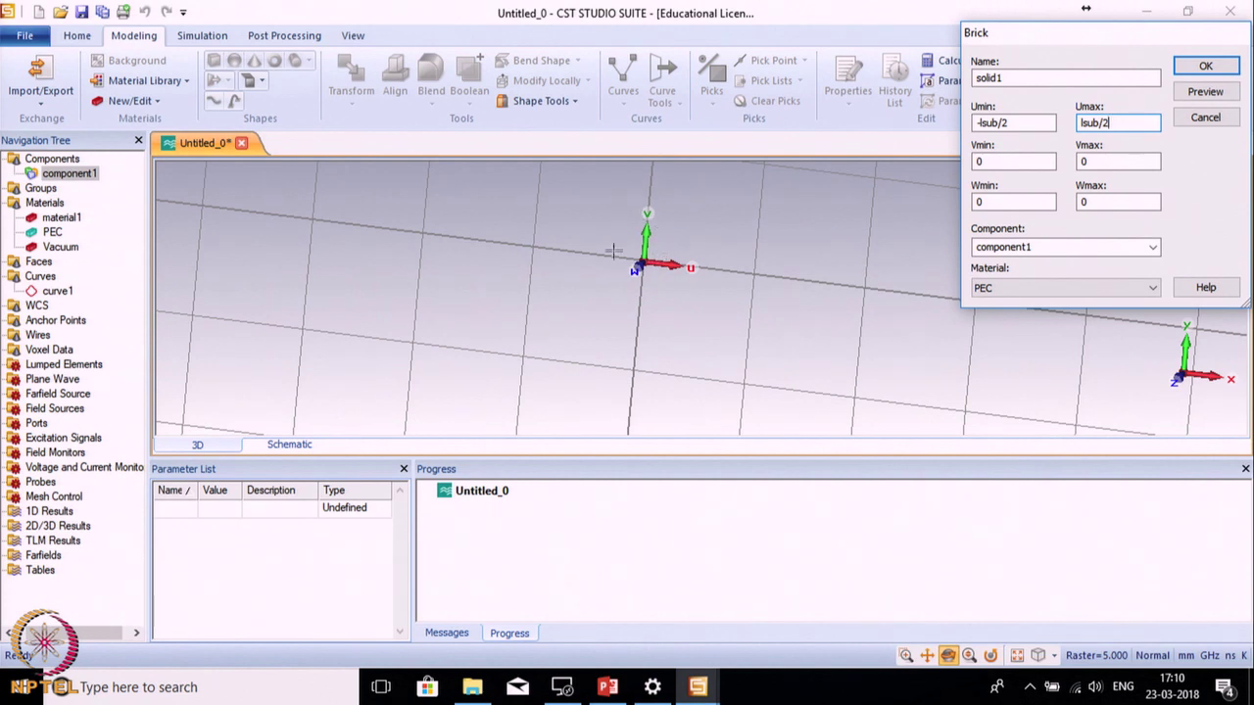
Set the brick's Vmax to wsub and its Wmax to hsub
{"action": "key", "text": "Tab"}
{"action": "key", "text": "Tab"}
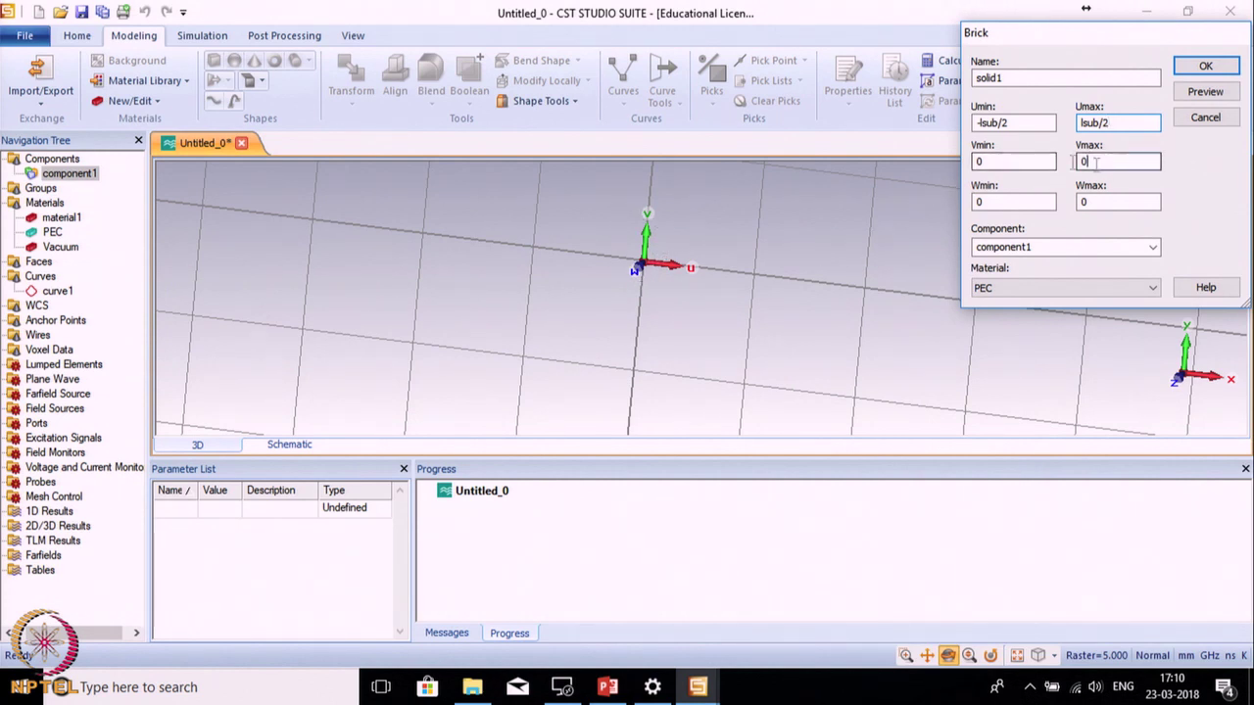
{"action": "type", "text": "wsub"}
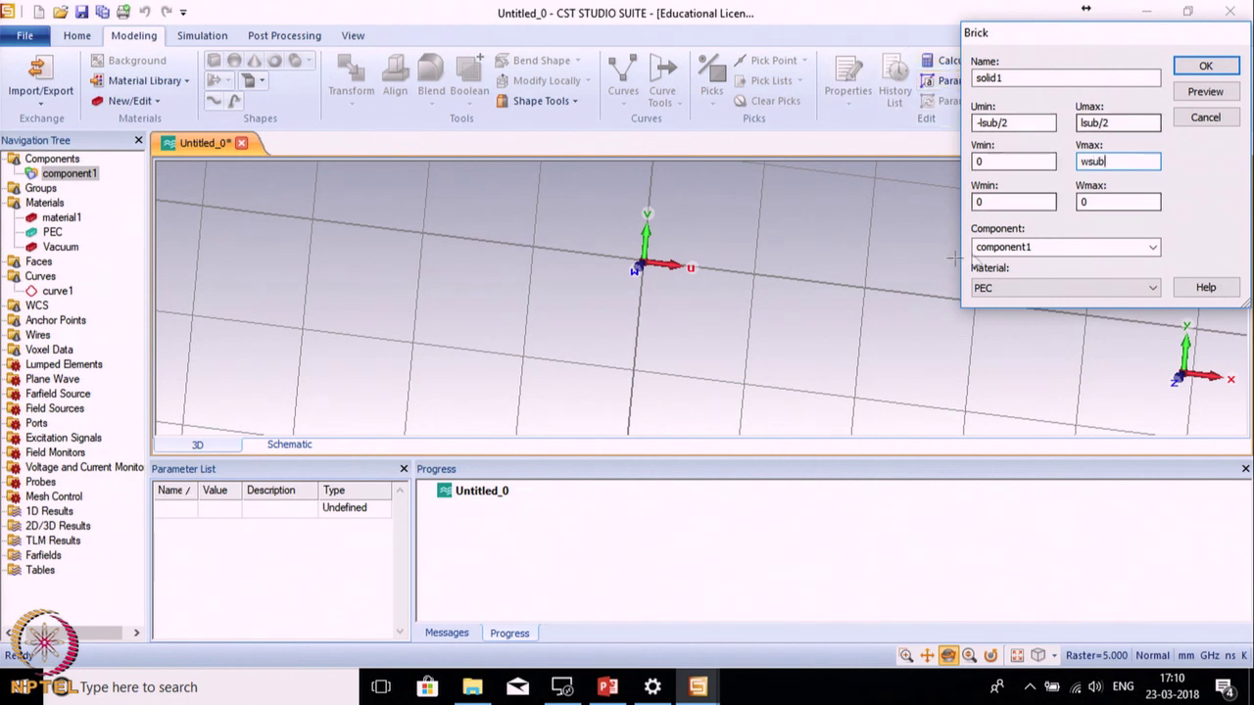
{"action": "key", "text": "Tab"}
{"action": "key", "text": "Tab"}
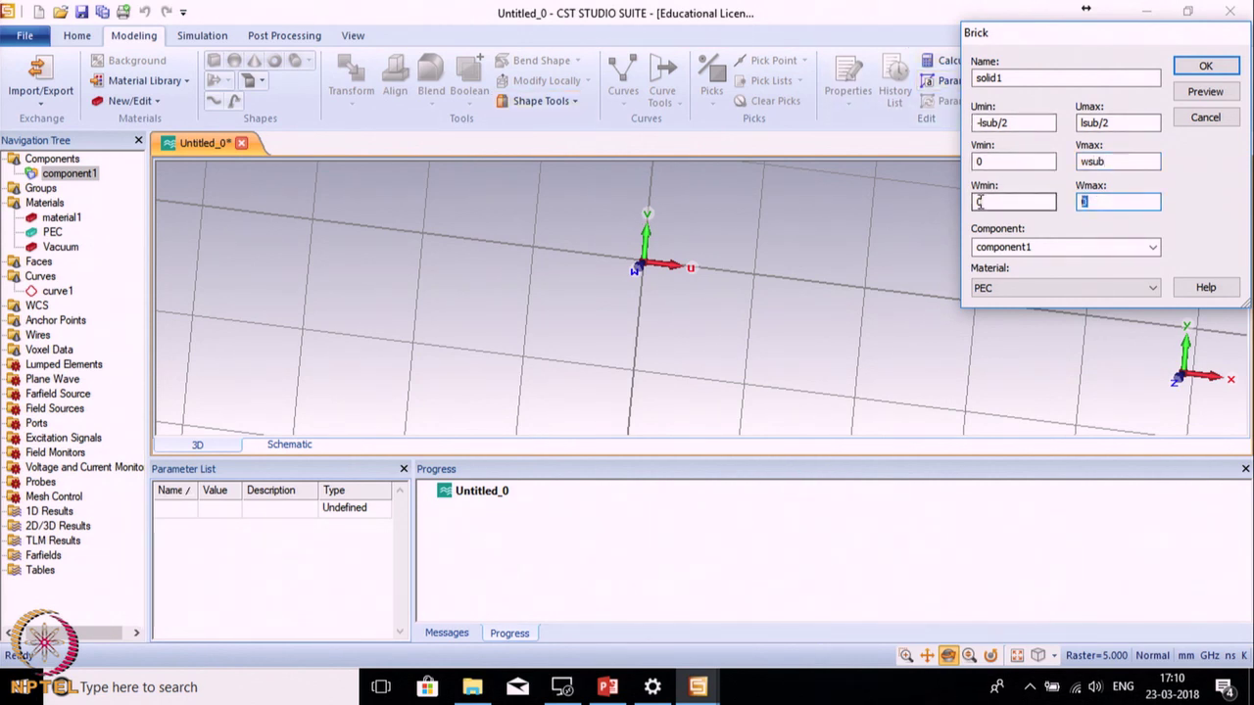
{"action": "type", "text": "hsub"}
Preview the brick and define the missing parameters lsub as 20, wsub as 70 and hsub as 0.8
{"action": "left_click", "coordinate": [1206, 91]}
{"action": "left_click_drag", "start_coordinate": [1087, 105], "coordinate": [442, 106]}
{"action": "type", "text": "20"}
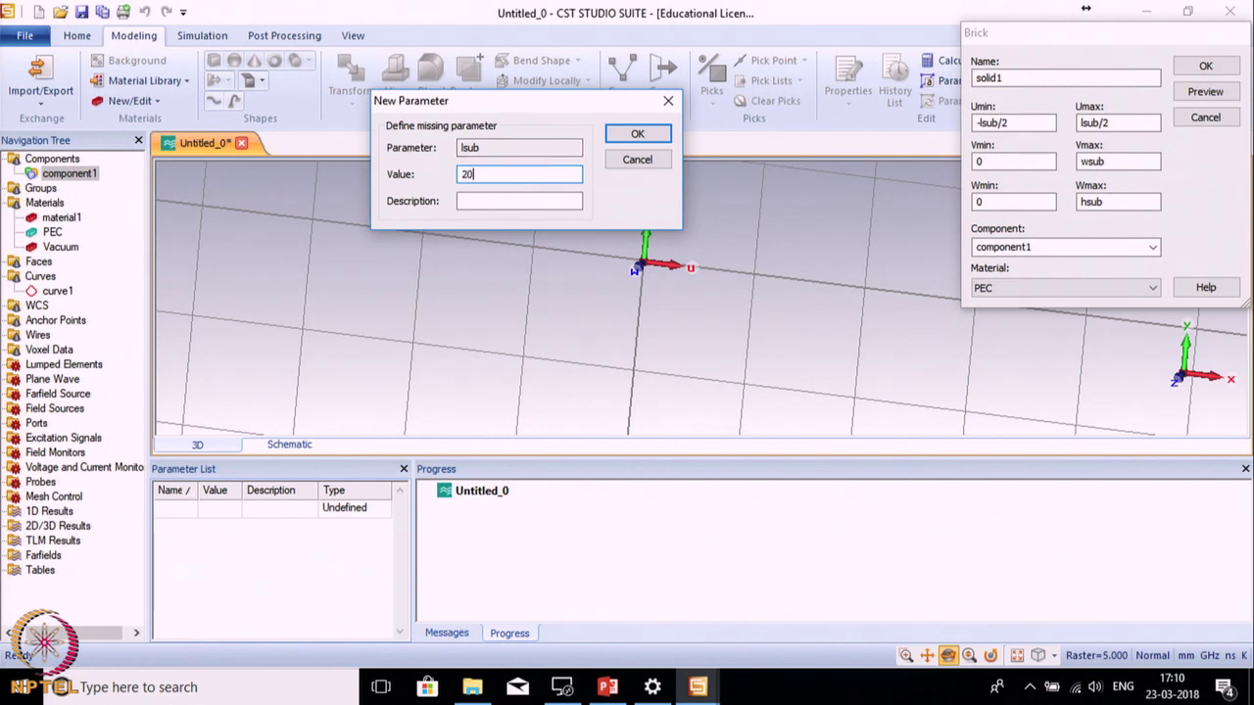
{"action": "left_click", "coordinate": [637, 135]}
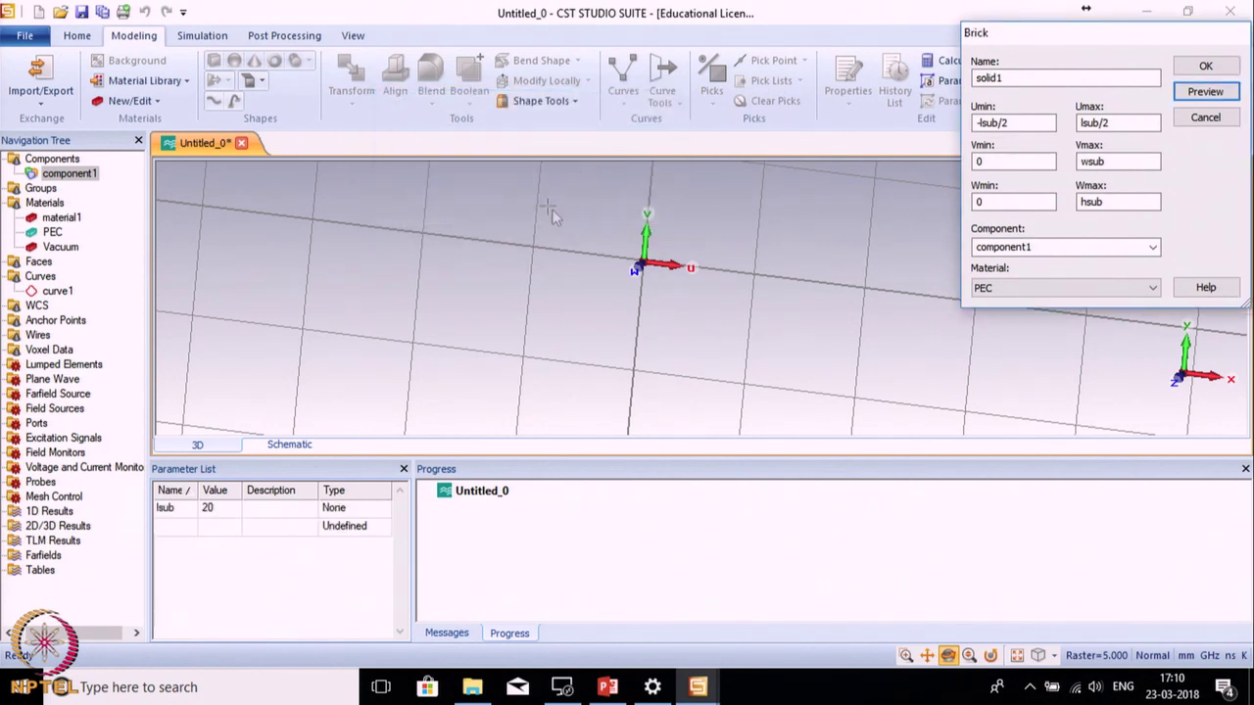
{"action": "type", "text": "70"}
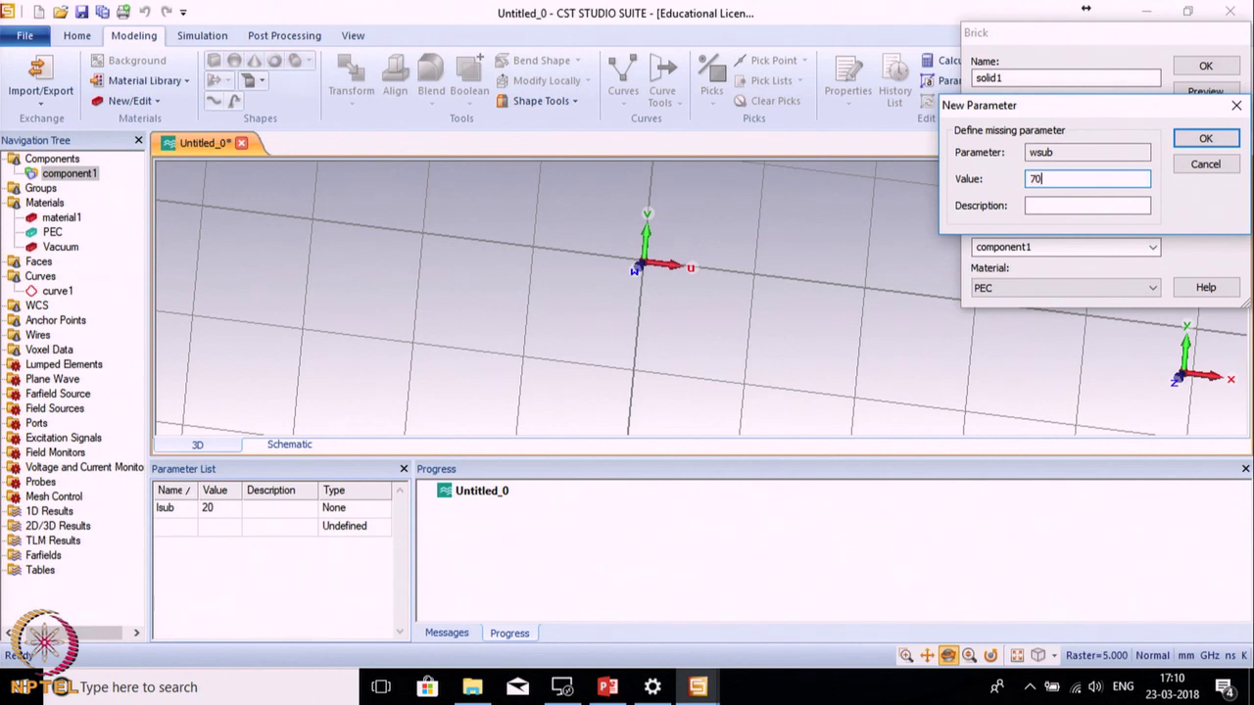
{"action": "left_click", "coordinate": [1203, 140]}
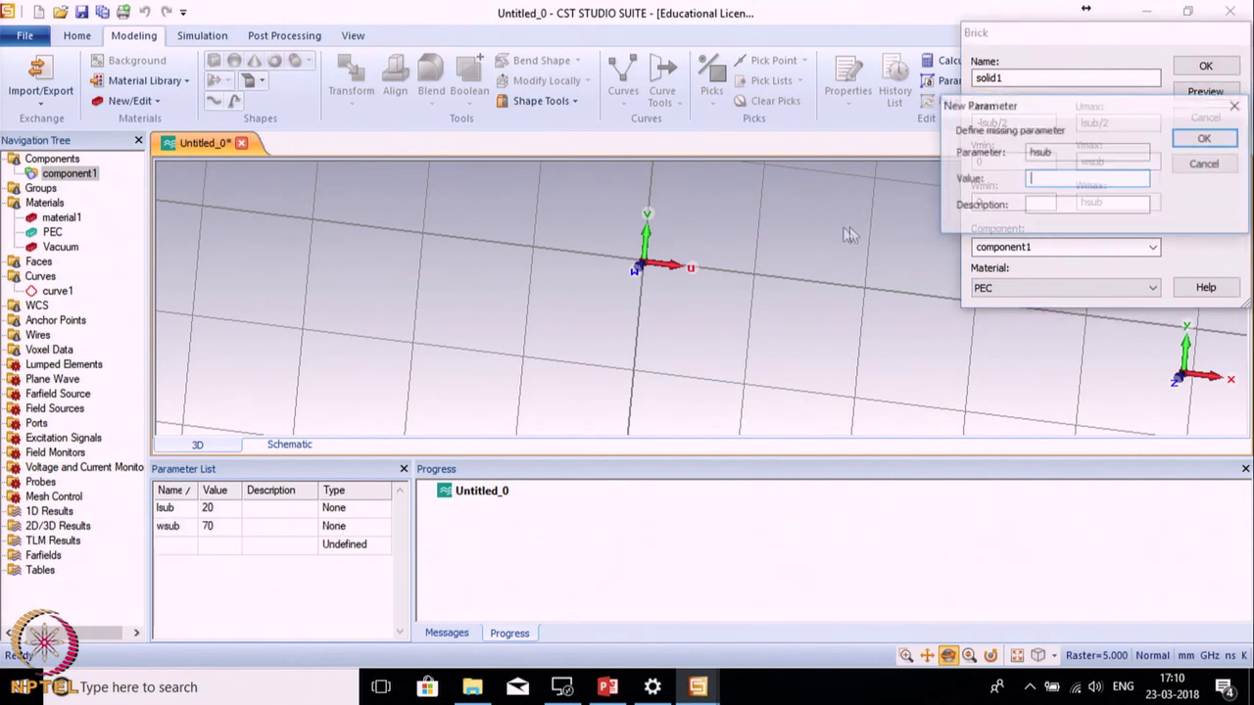
{"action": "type", "text": "0.8"}
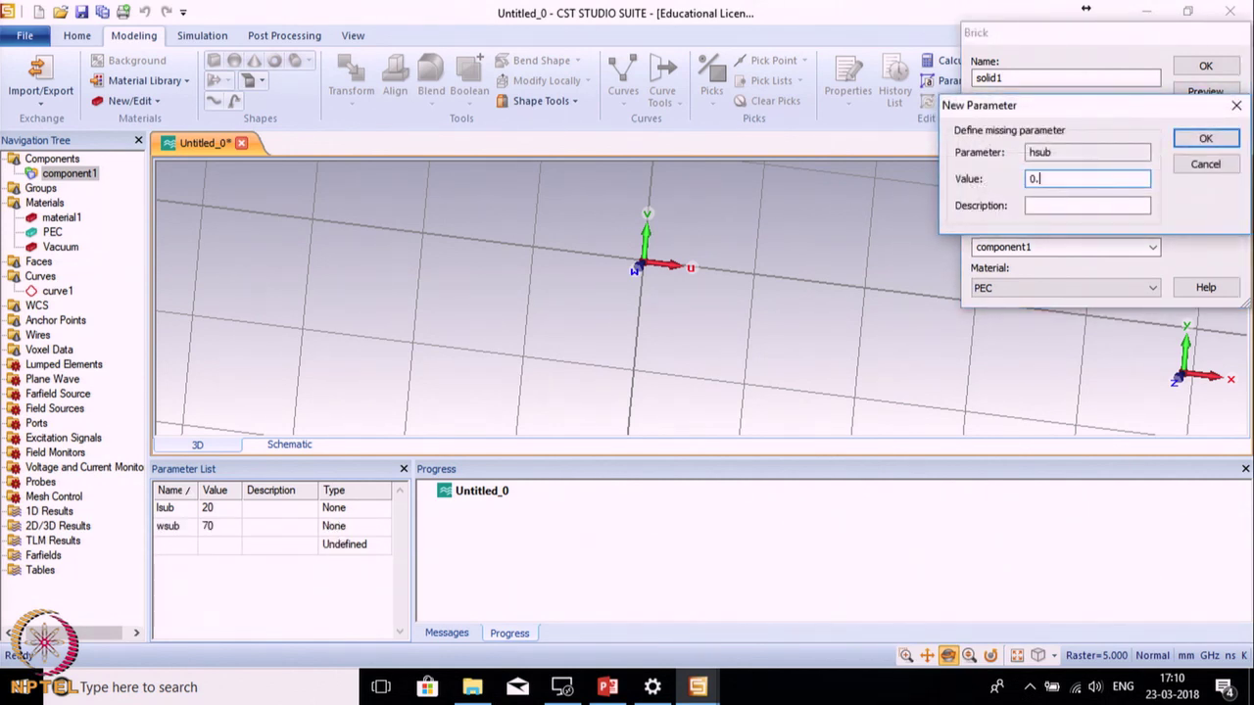
{"action": "left_click", "coordinate": [1206, 141]}
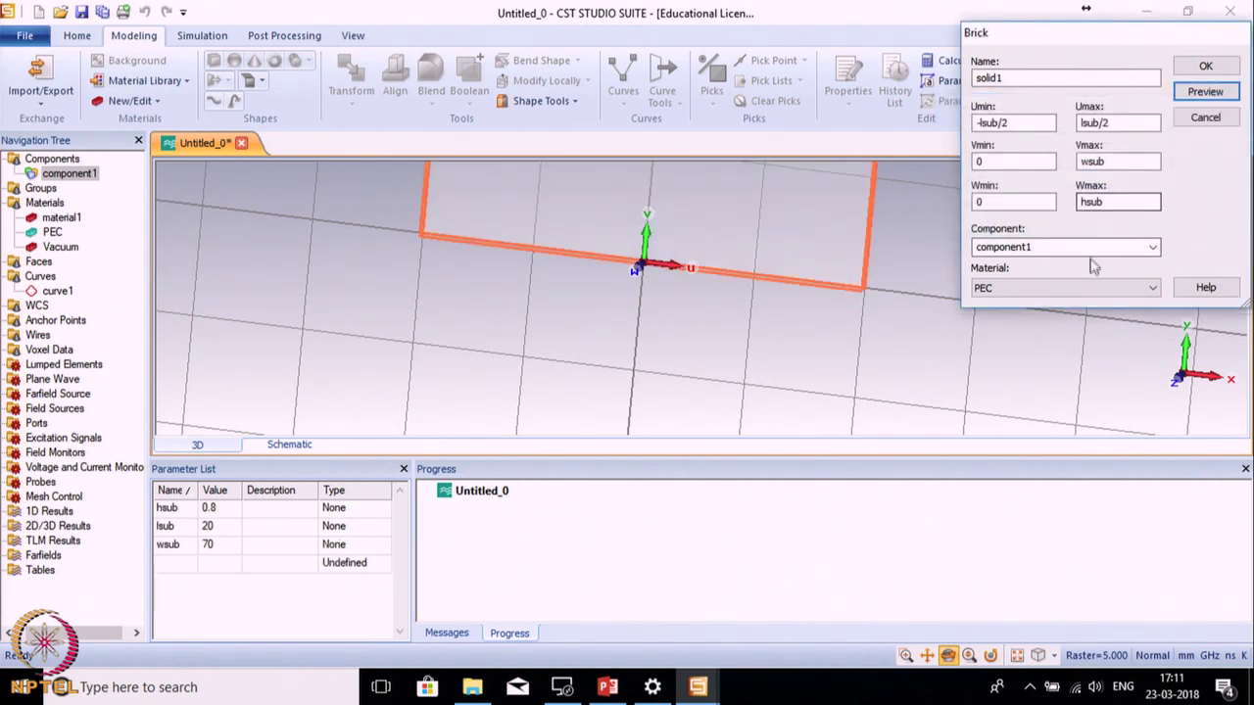
Keep the brick in component1 and name it Substrate
{"action": "left_click", "coordinate": [1033, 248]}
{"action": "double_click", "coordinate": [1038, 249]}
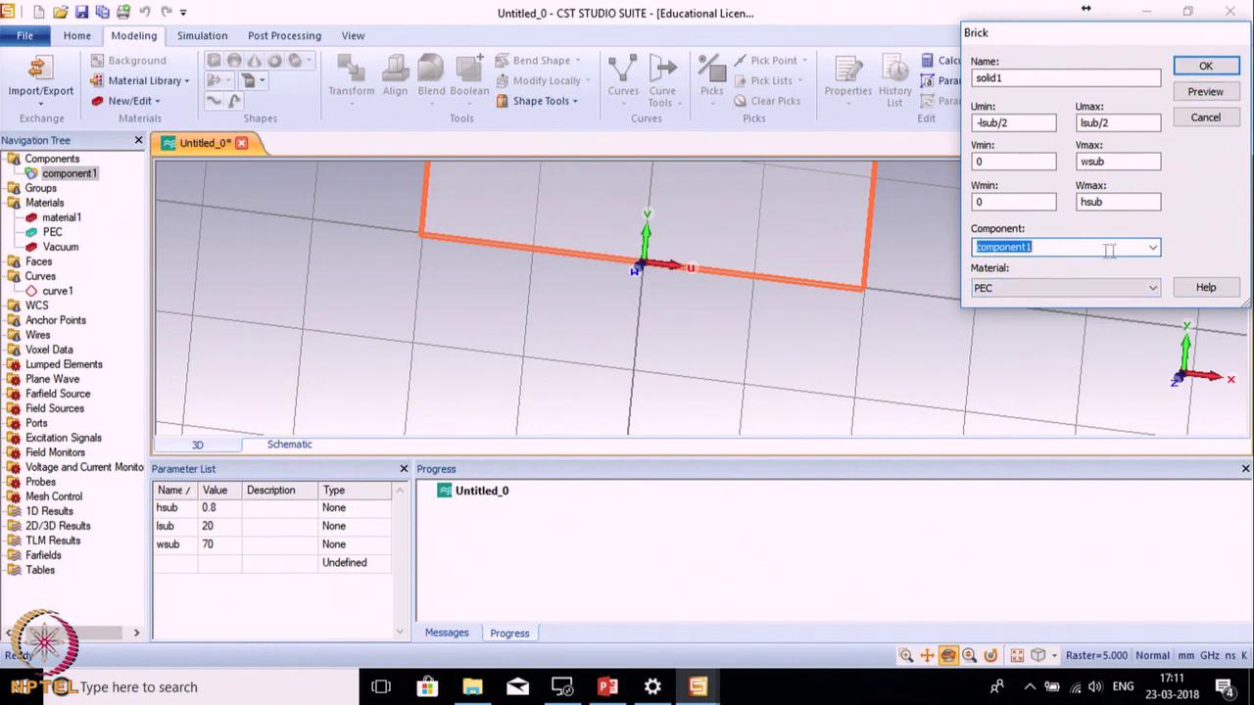
{"action": "left_click", "coordinate": [1153, 248]}
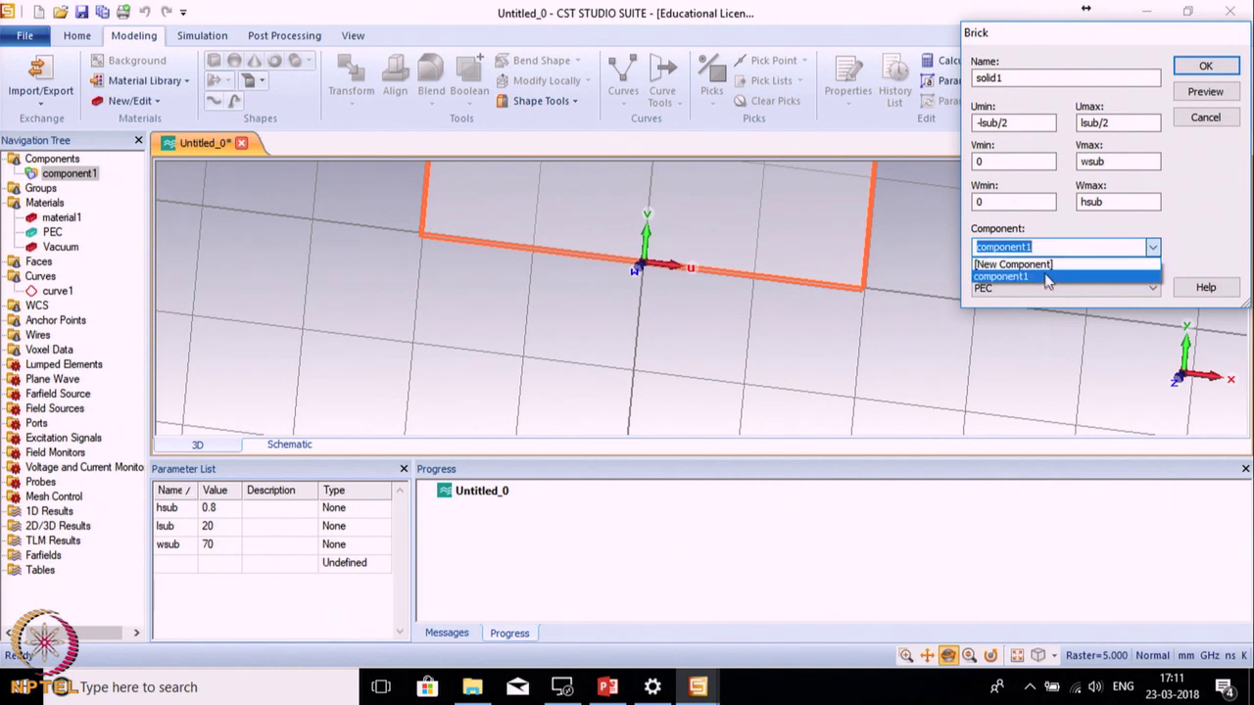
{"action": "left_click", "coordinate": [1019, 76]}
{"action": "double_click", "coordinate": [1019, 76]}
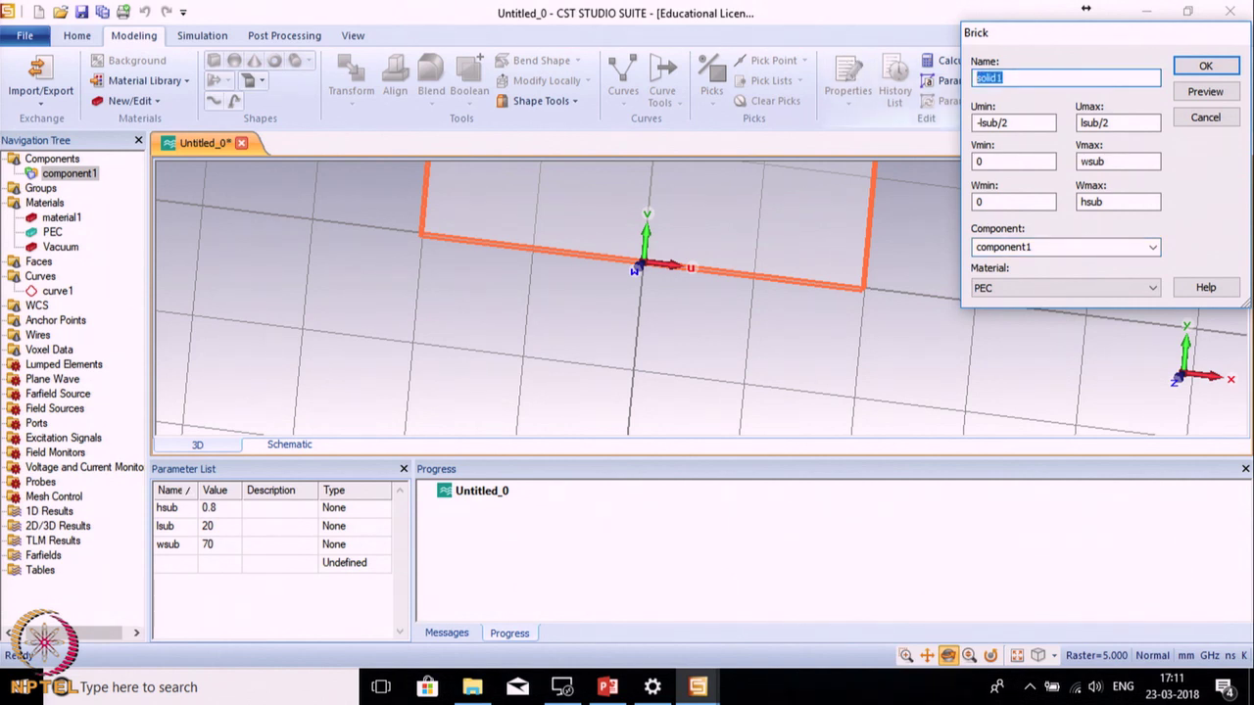
{"action": "type", "text": "Substrate"}
Load FR-4 (lossy) from the material library as the brick's material and create the Substrate brick
{"action": "left_click", "coordinate": [1110, 288]}
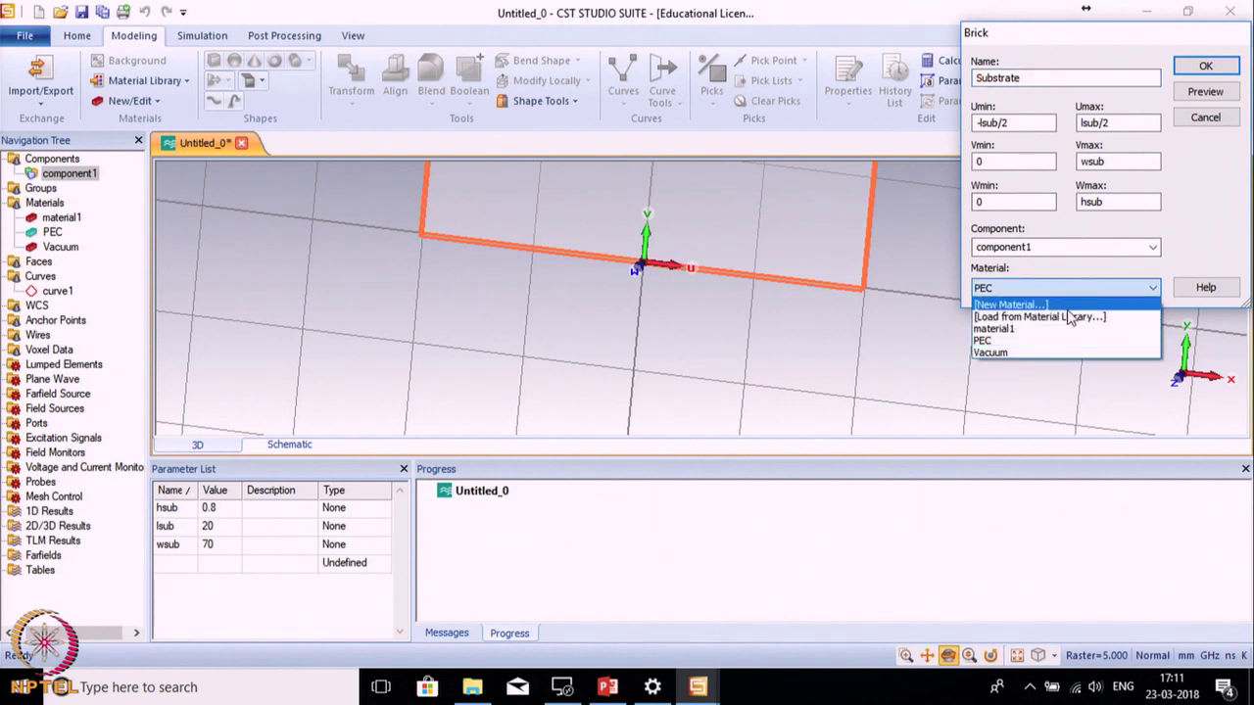
{"action": "left_click", "coordinate": [1185, 259]}
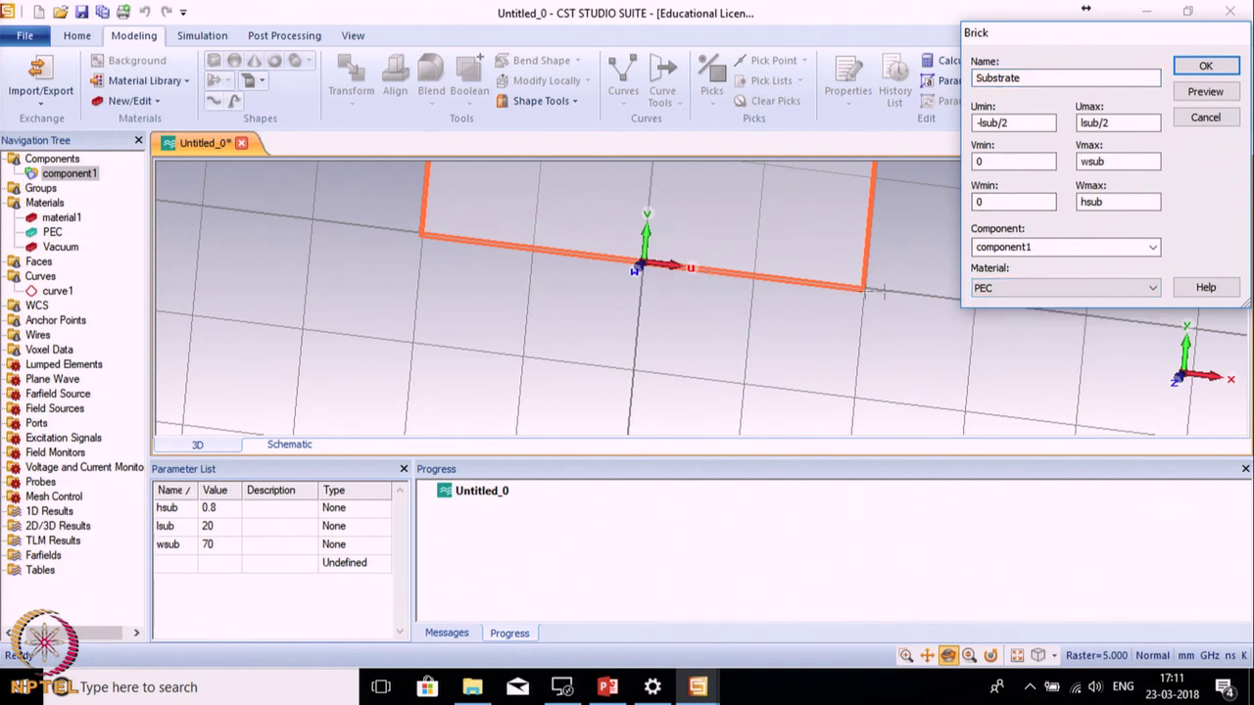
{"action": "left_click", "coordinate": [1009, 288]}
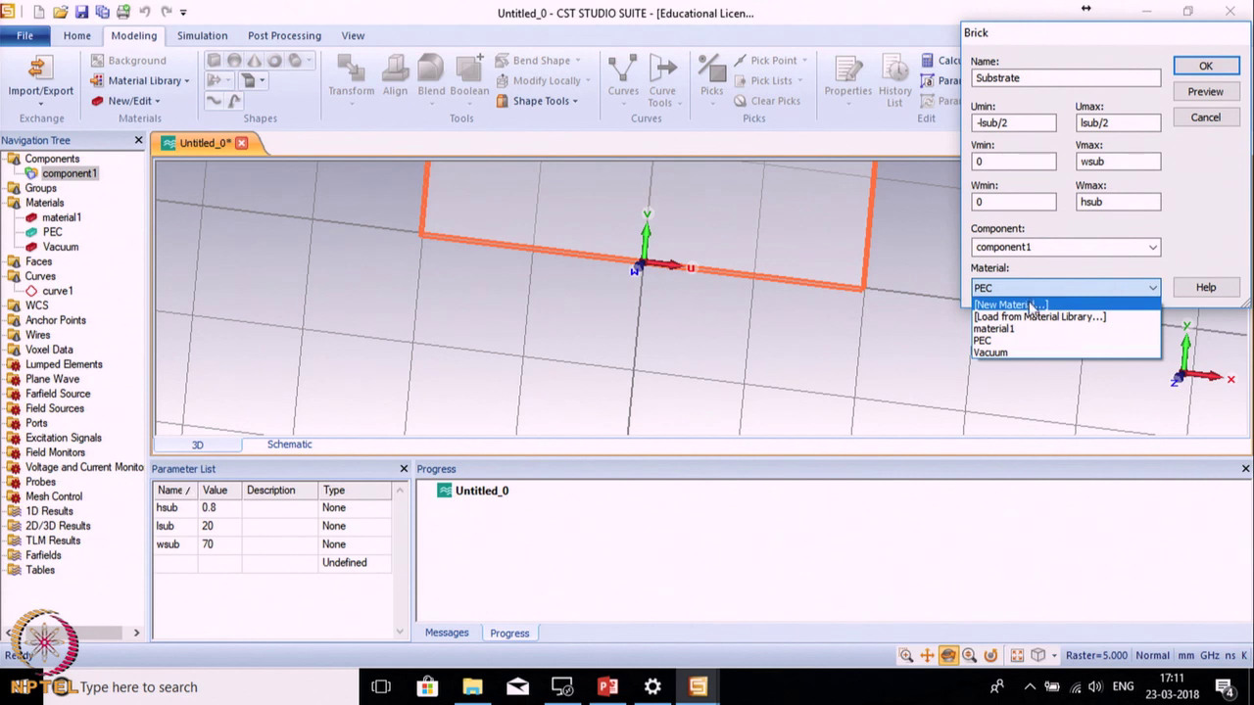
{"action": "left_click", "coordinate": [1040, 318]}
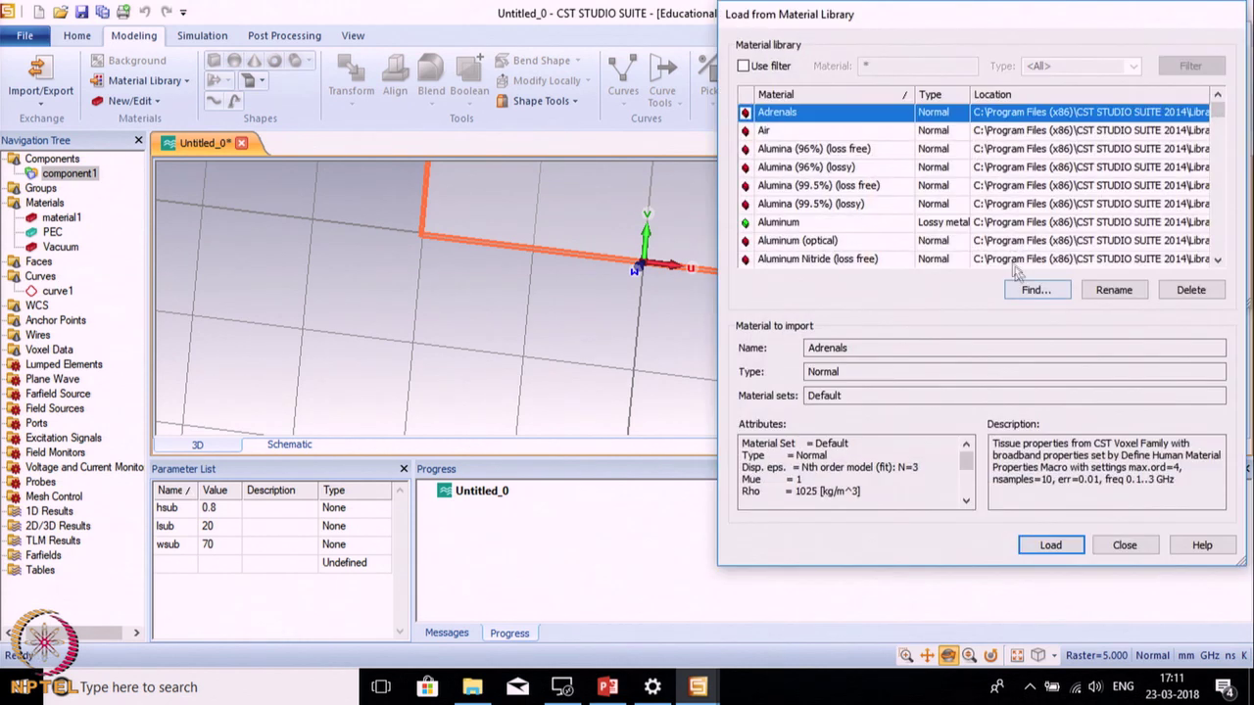
{"action": "left_click", "coordinate": [1217, 260]}
{"action": "left_click", "coordinate": [1217, 259]}
{"action": "left_click", "coordinate": [1218, 260]}
{"action": "left_click", "coordinate": [1217, 259]}
{"action": "left_click", "coordinate": [1217, 260]}
{"action": "left_click", "coordinate": [1217, 260]}
{"action": "left_click", "coordinate": [1218, 260]}
{"action": "left_click", "coordinate": [1217, 260]}
{"action": "left_click", "coordinate": [1217, 260]}
{"action": "left_click", "coordinate": [1217, 259]}
{"action": "left_click", "coordinate": [1217, 259]}
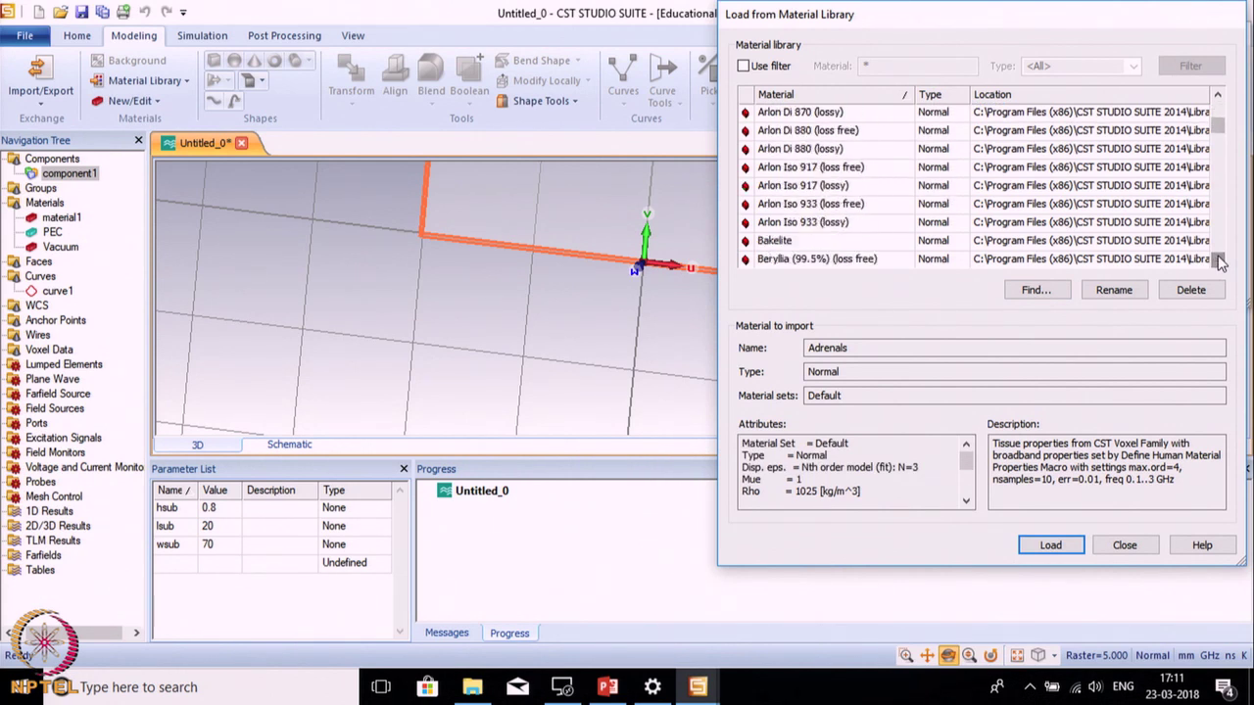
{"action": "scroll", "coordinate": [1058, 223], "scroll_direction": "down", "scroll_amount": 2}
{"action": "scroll", "coordinate": [1058, 223], "scroll_direction": "down", "scroll_amount": 20}
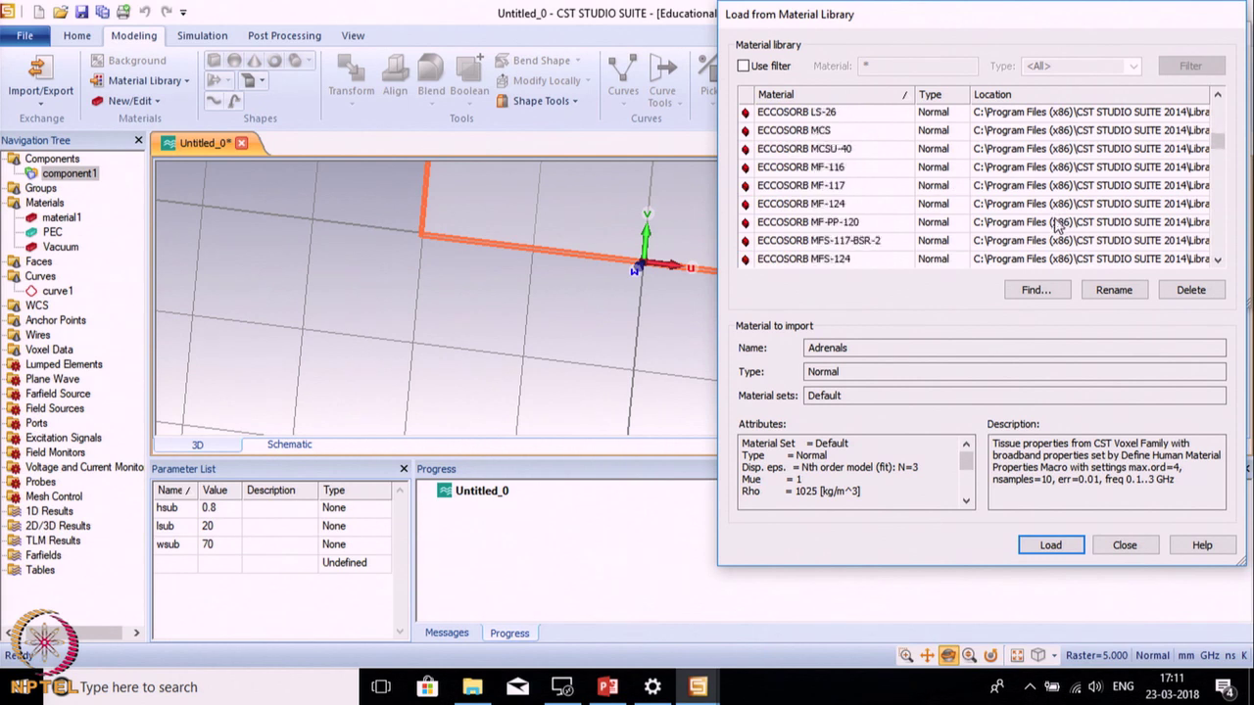
{"action": "scroll", "coordinate": [1058, 223], "scroll_direction": "down", "scroll_amount": 5}
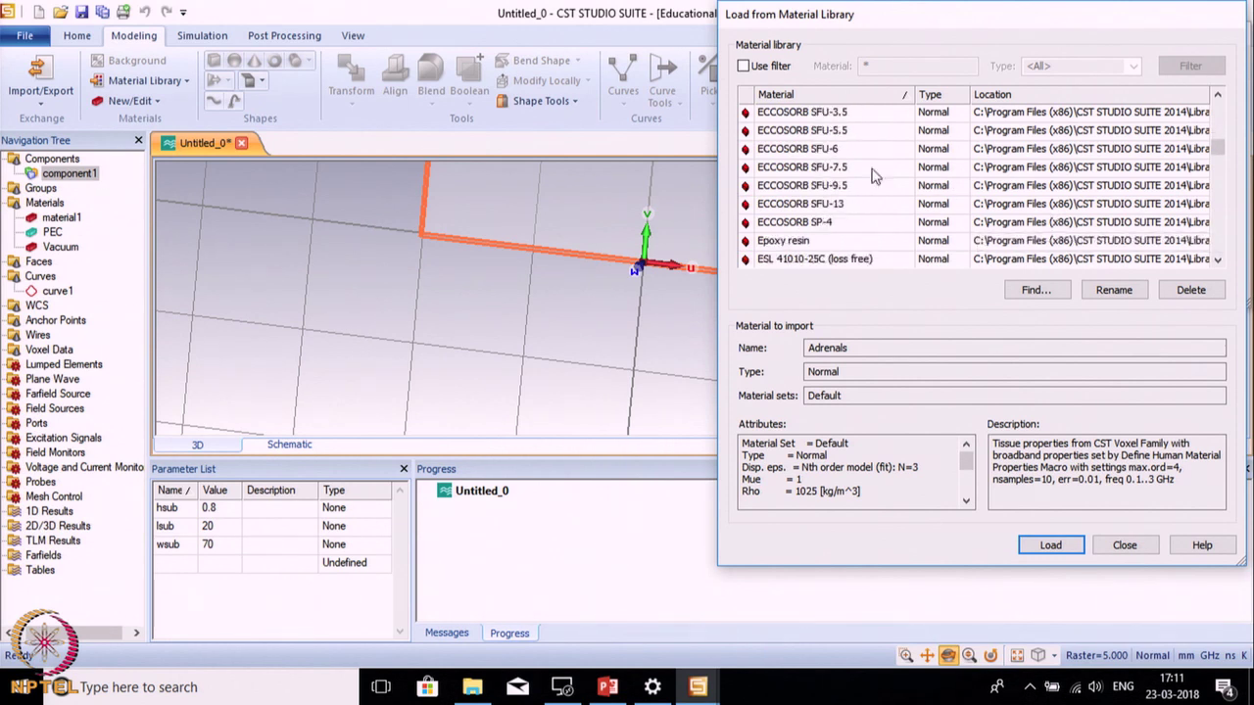
{"action": "scroll", "coordinate": [875, 184], "scroll_direction": "down", "scroll_amount": 2}
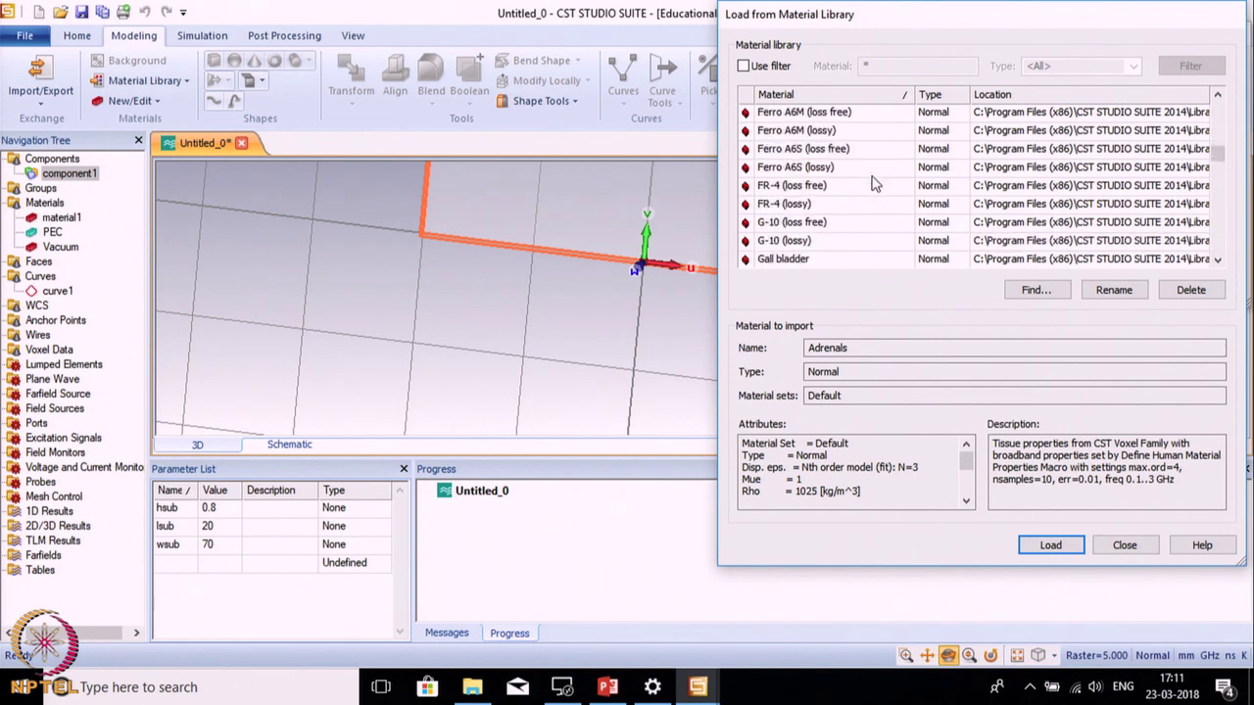
{"action": "left_click", "coordinate": [801, 203]}
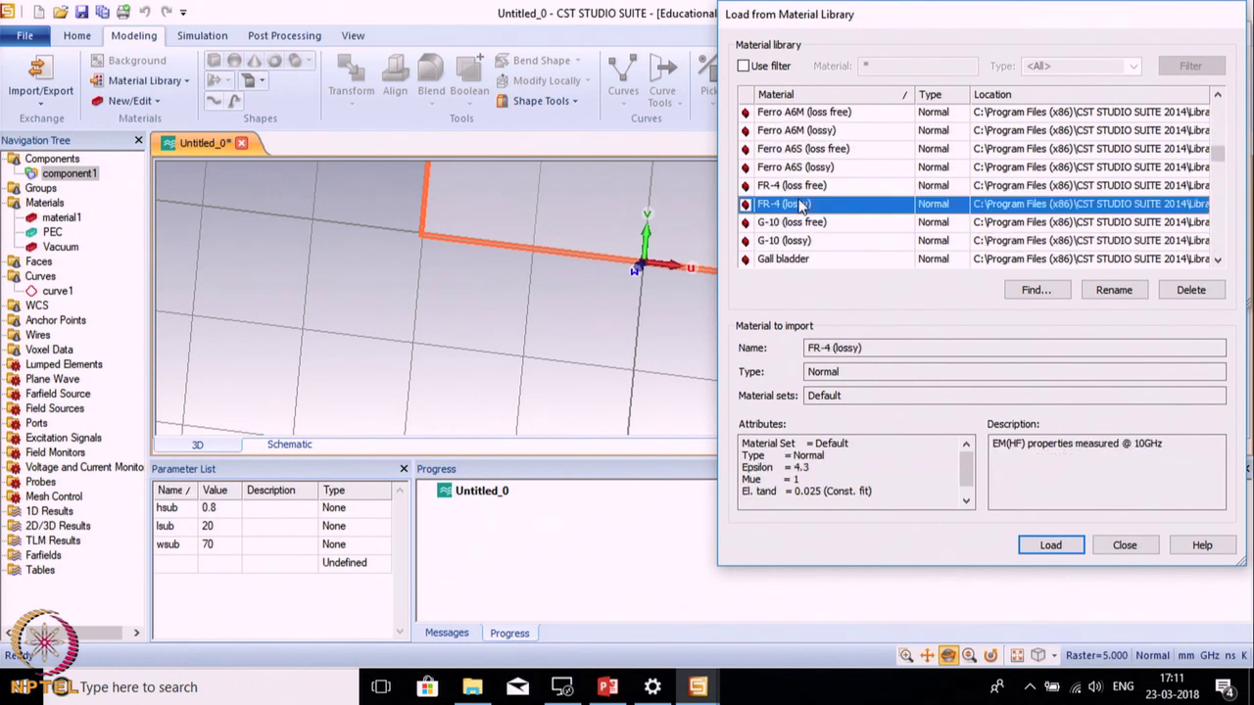
{"action": "left_click", "coordinate": [1050, 545]}
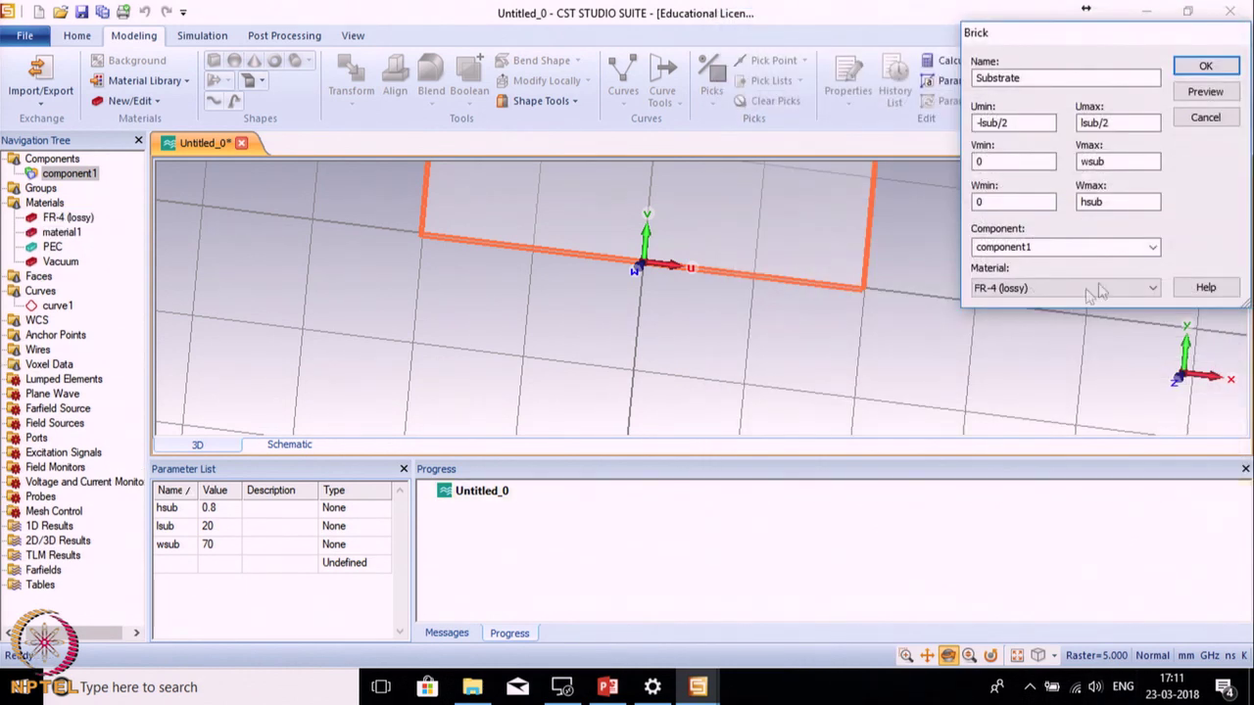
{"action": "key", "text": "Return"}
Pick the Substrate's large upper face and set up a face extrusion named ground with height t
{"action": "scroll", "coordinate": [785, 317], "scroll_direction": "up", "scroll_amount": 5}
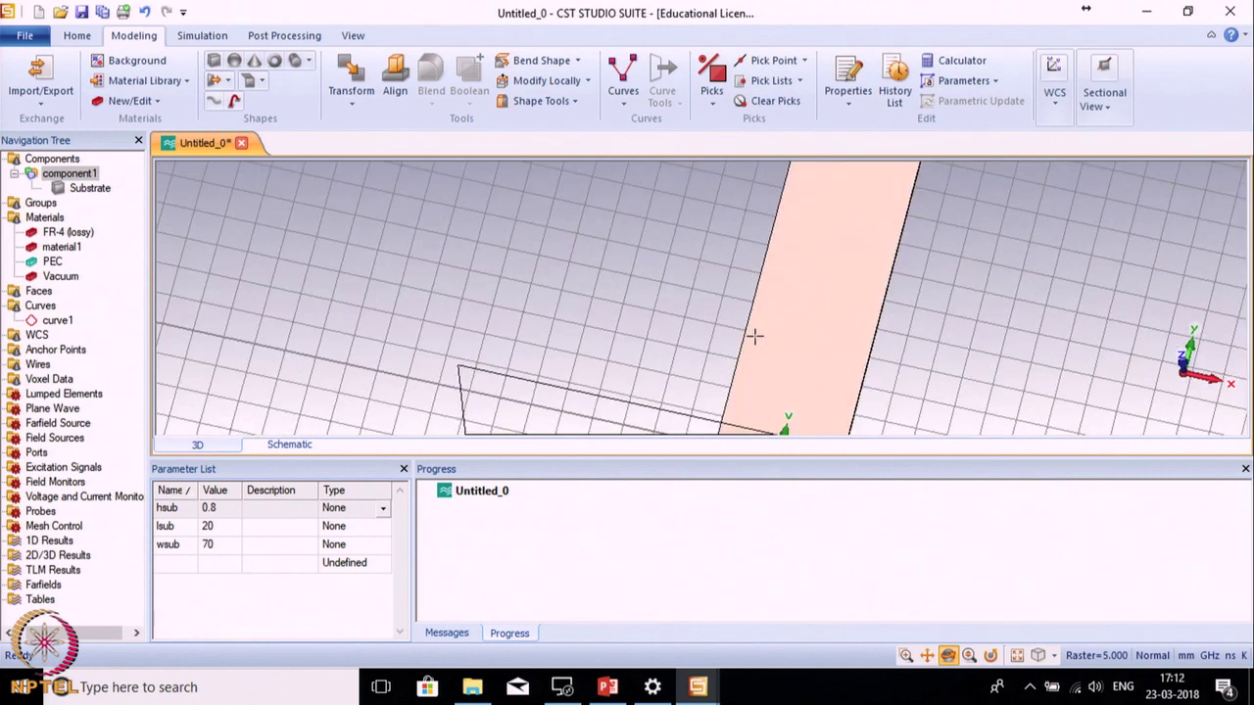
{"action": "scroll", "coordinate": [616, 286], "scroll_direction": "down", "scroll_amount": 2}
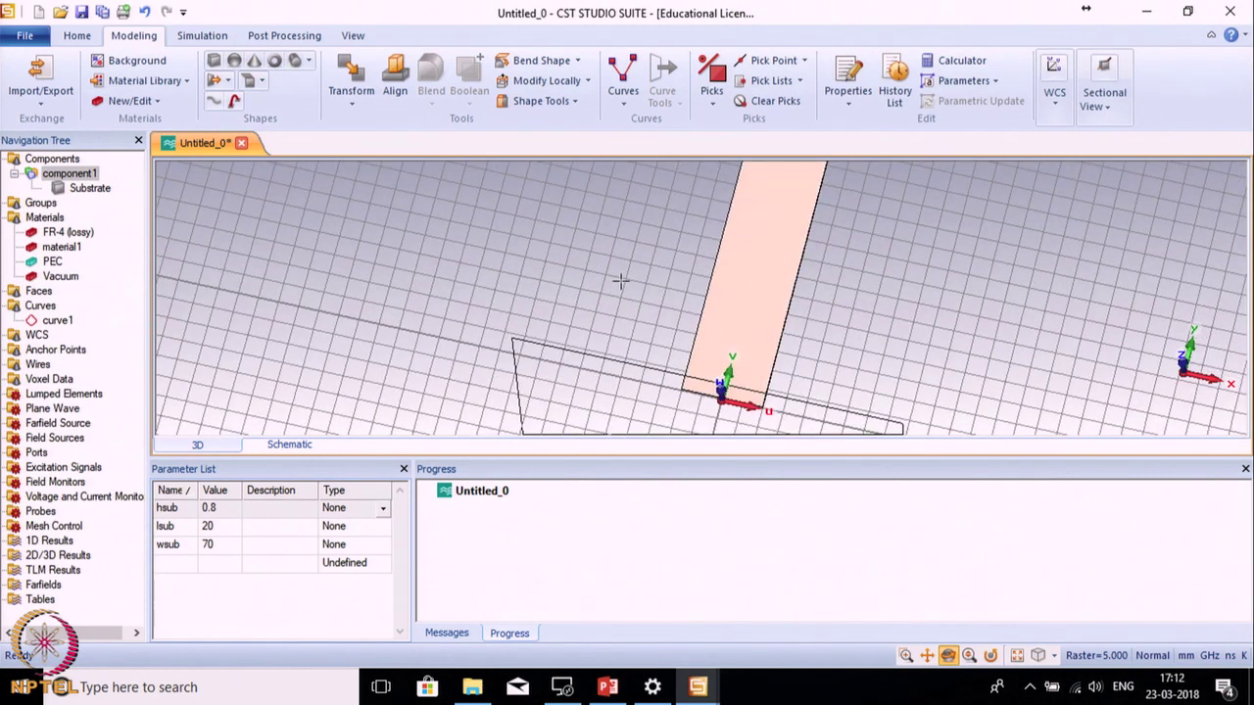
{"action": "left_click", "coordinate": [704, 98]}
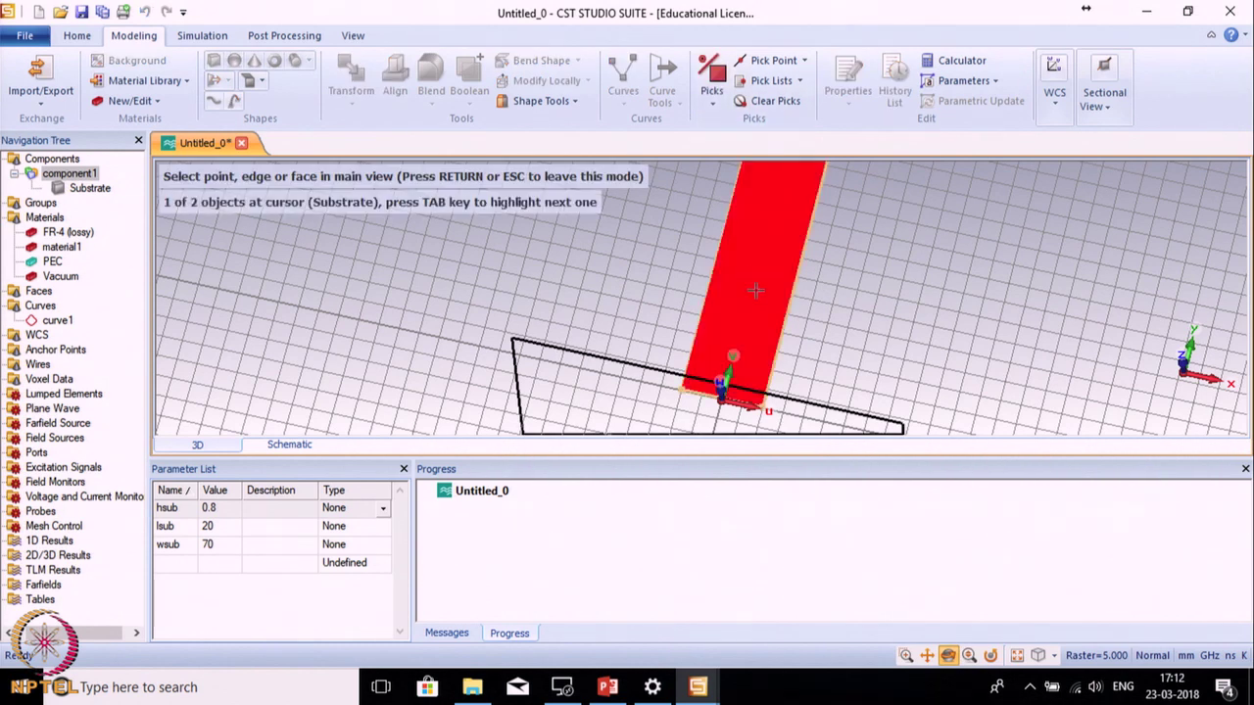
{"action": "left_click", "coordinate": [754, 290]}
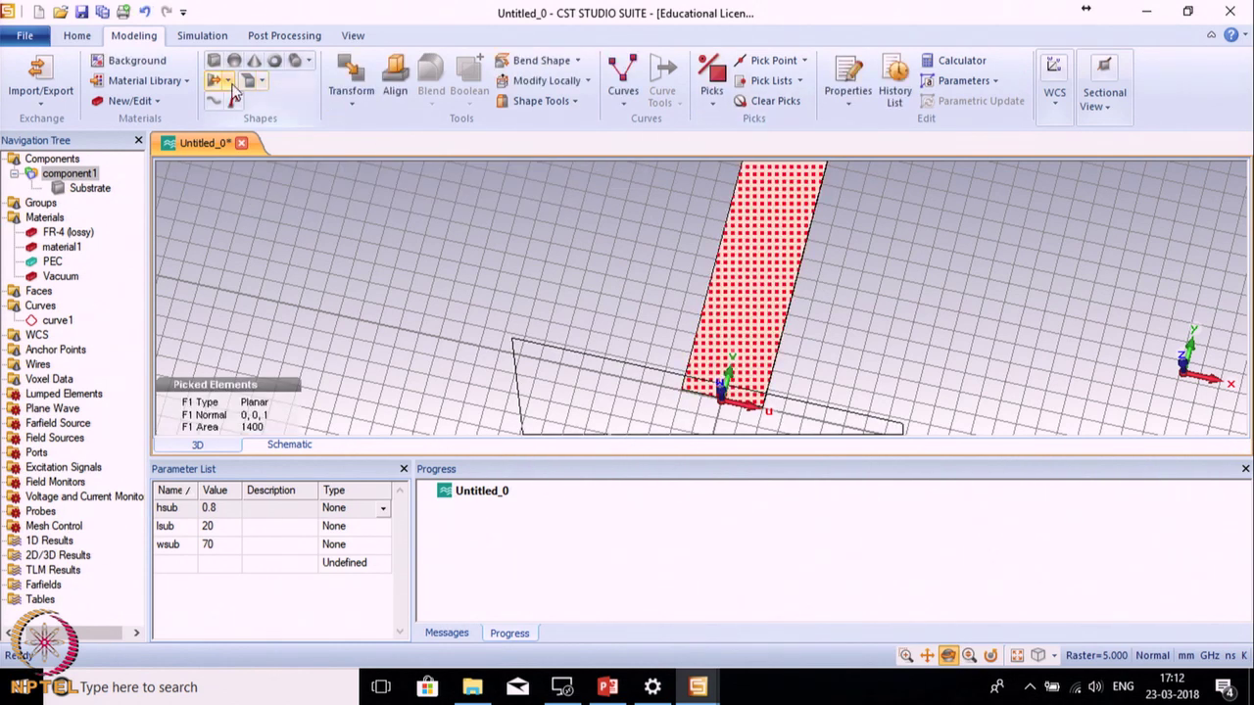
{"action": "left_click", "coordinate": [214, 82]}
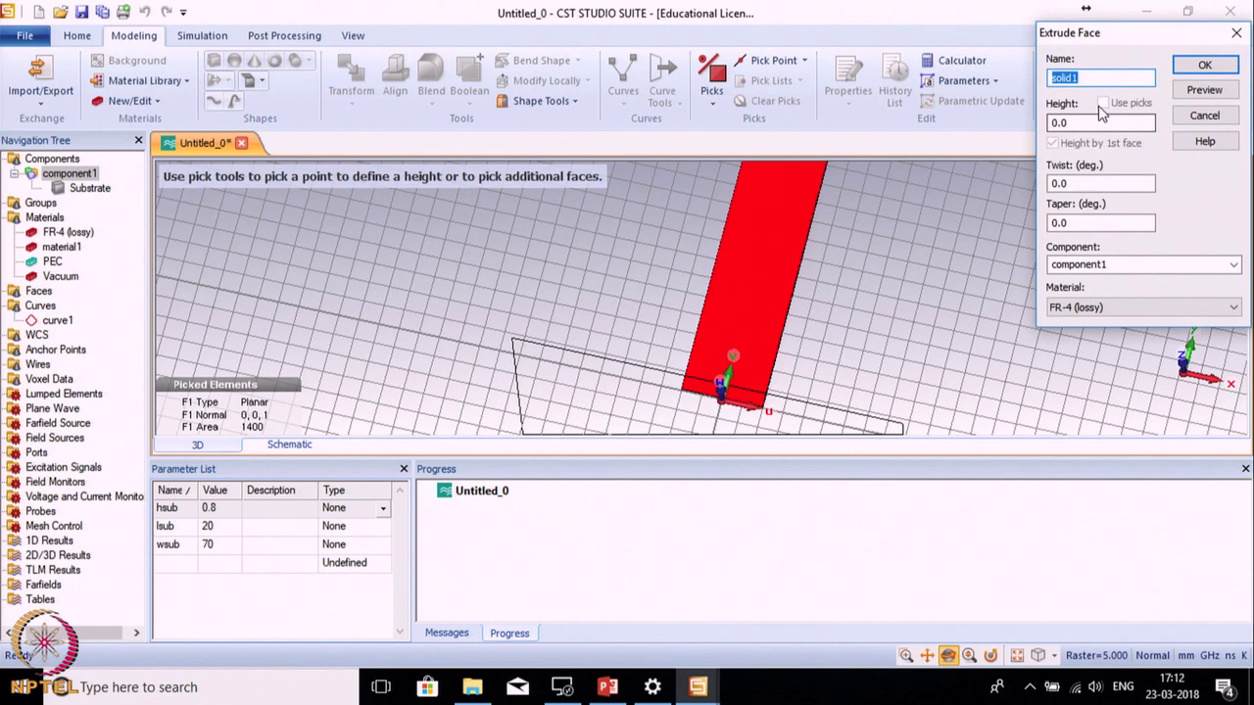
{"action": "type", "text": "grou"}
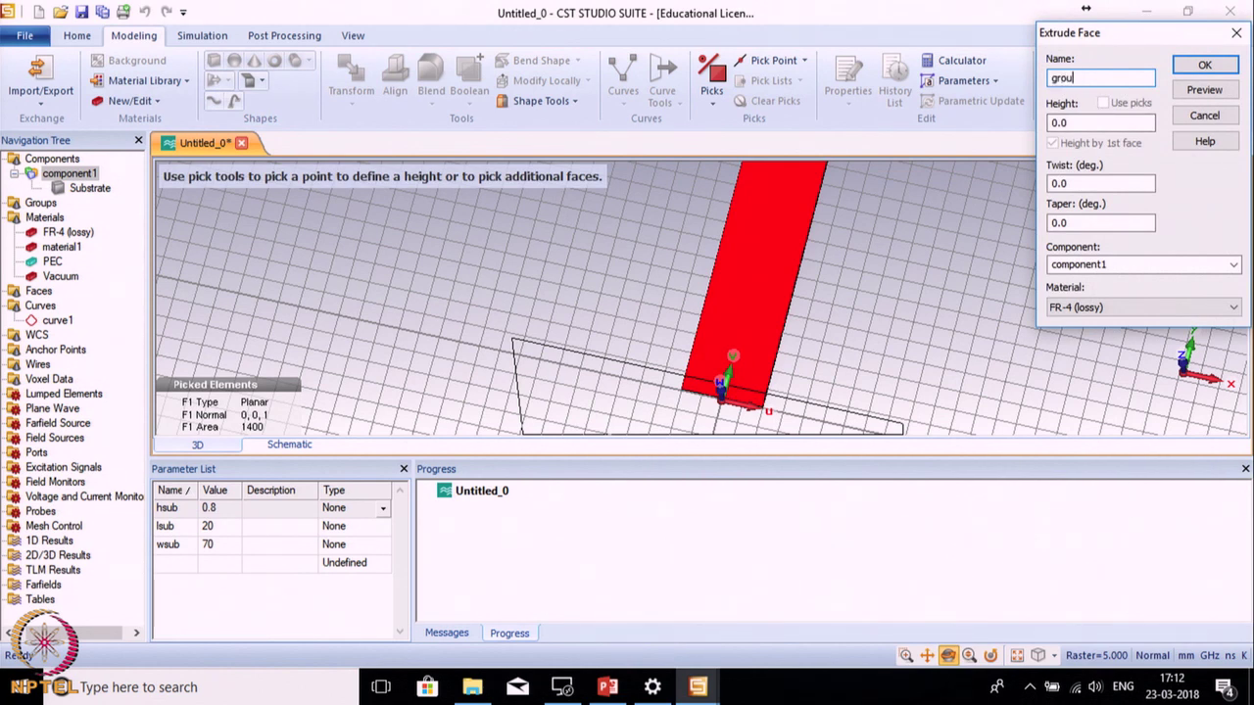
{"action": "type", "text": "nd"}
{"action": "key", "text": "Tab"}
{"action": "type", "text": "t"}
Preview the ground extrusion and define the missing parameter t as 0.035
{"action": "left_click", "coordinate": [1207, 91]}
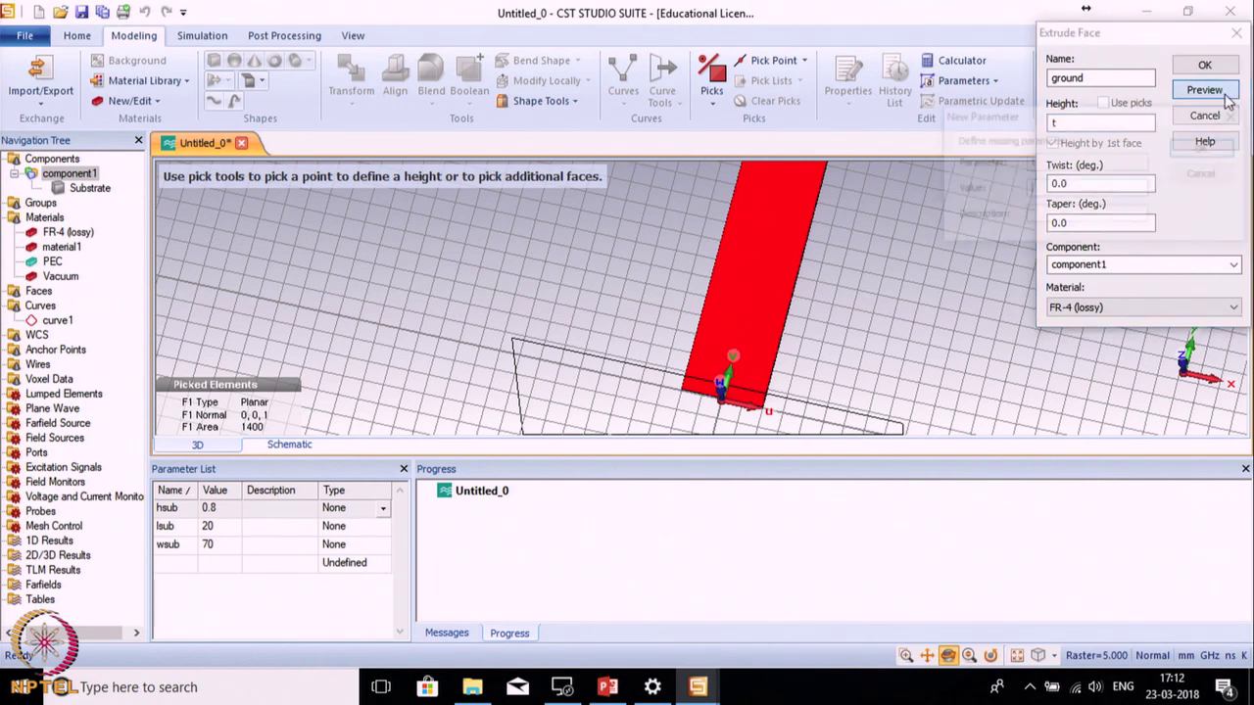
{"action": "type", "text": "0.0"}
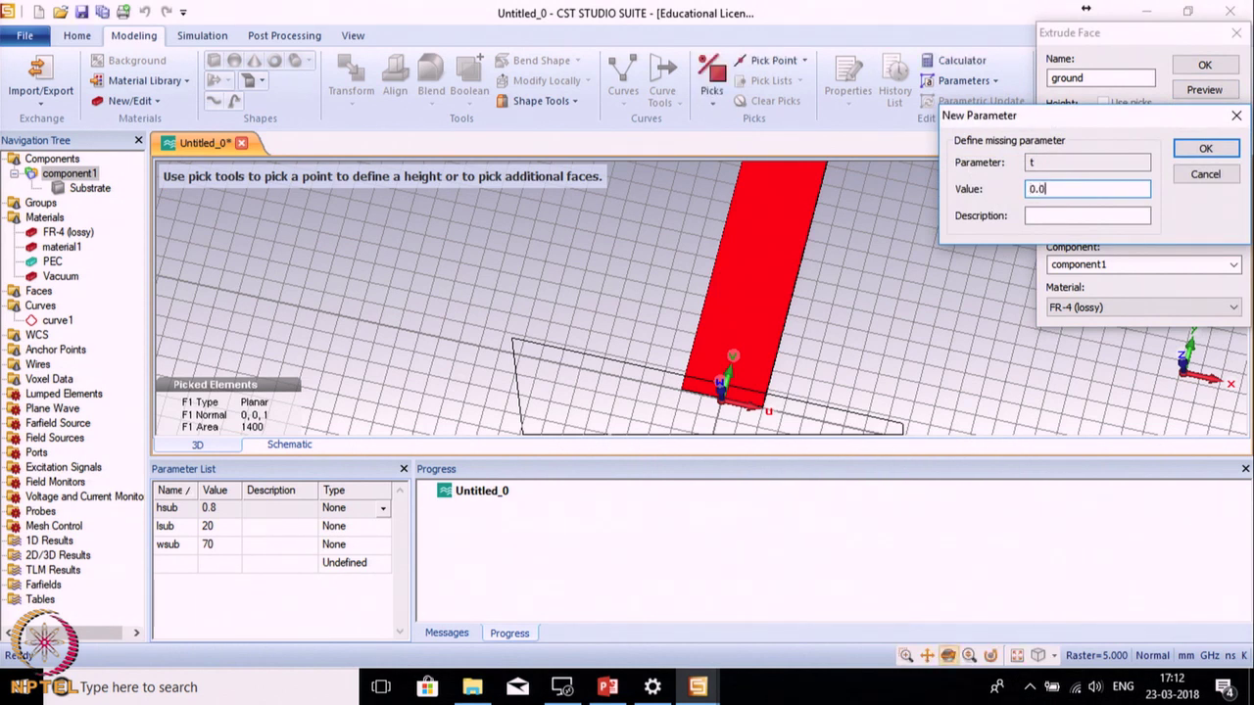
{"action": "type", "text": "35"}
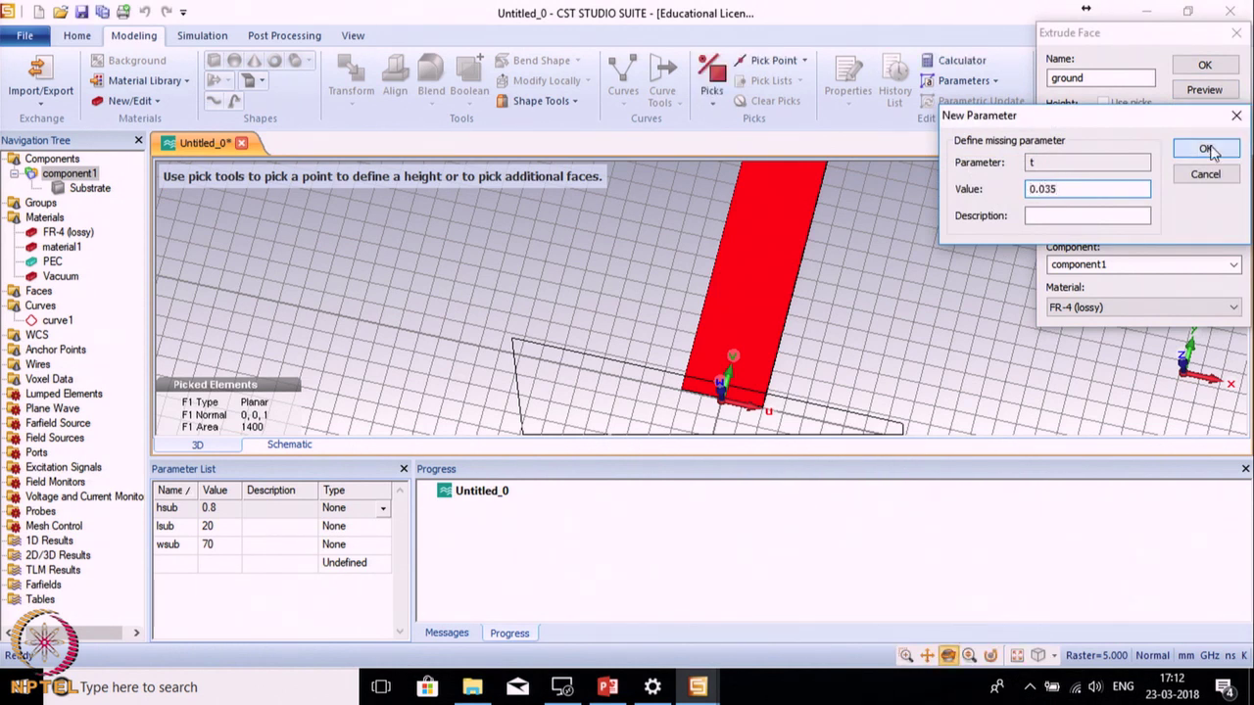
{"action": "left_click", "coordinate": [1206, 149]}
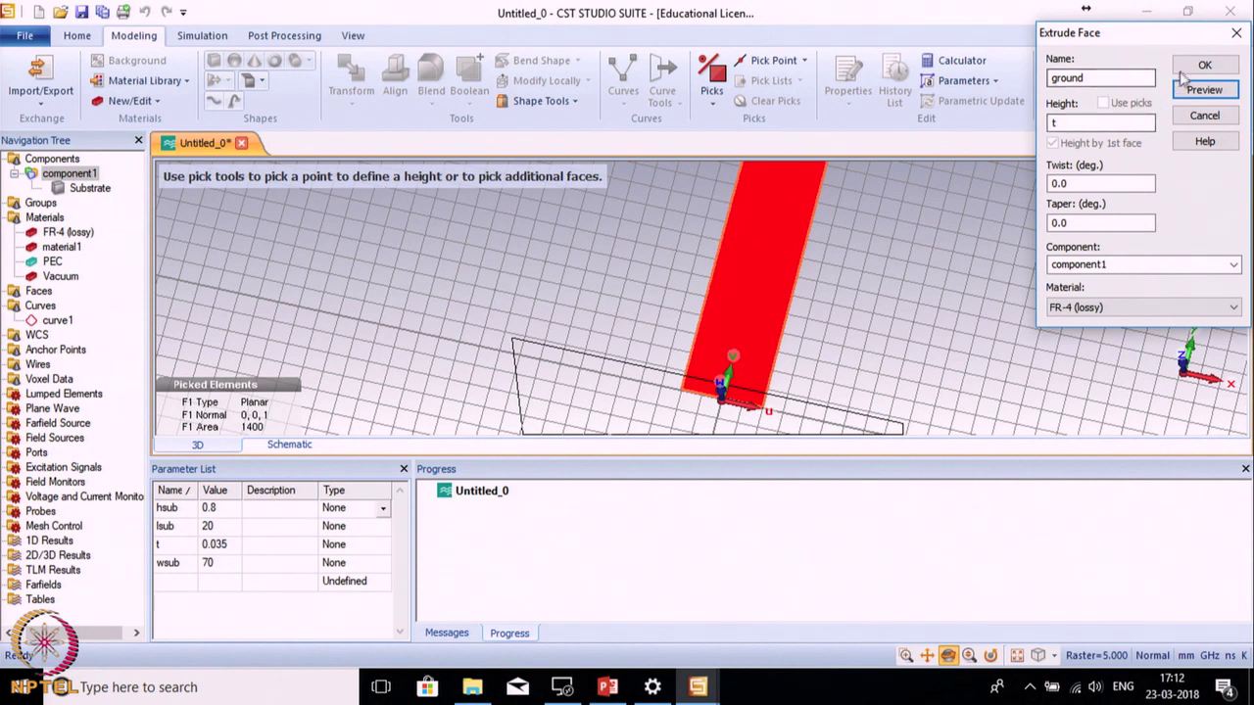
Assign PEC as the ground layer's material and create the extrusion
{"action": "left_click", "coordinate": [1120, 306]}
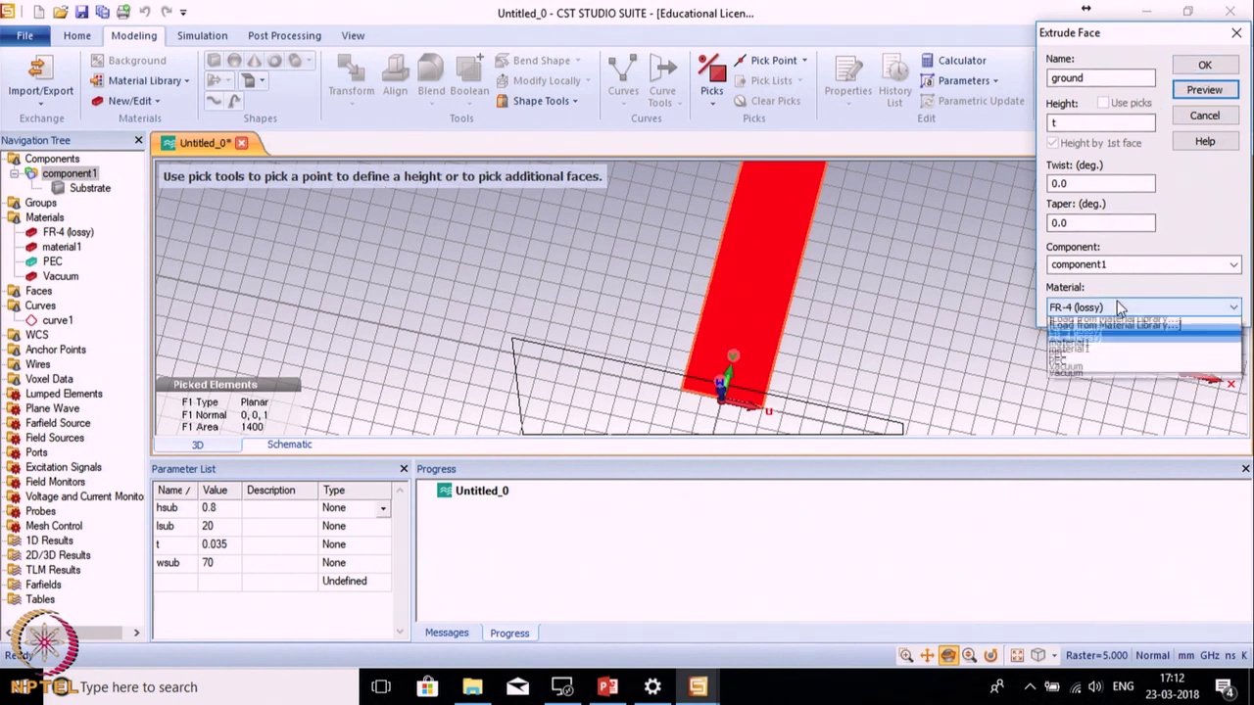
{"action": "left_click", "coordinate": [1063, 371]}
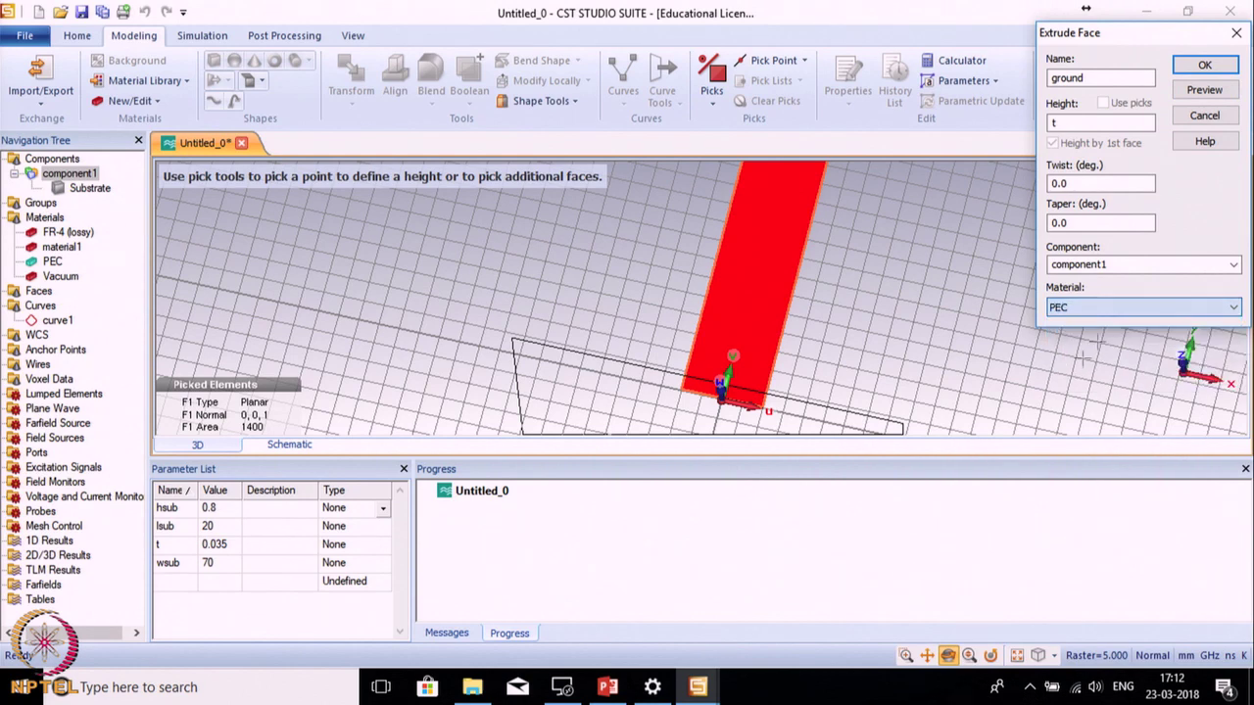
{"action": "left_click", "coordinate": [1204, 64]}
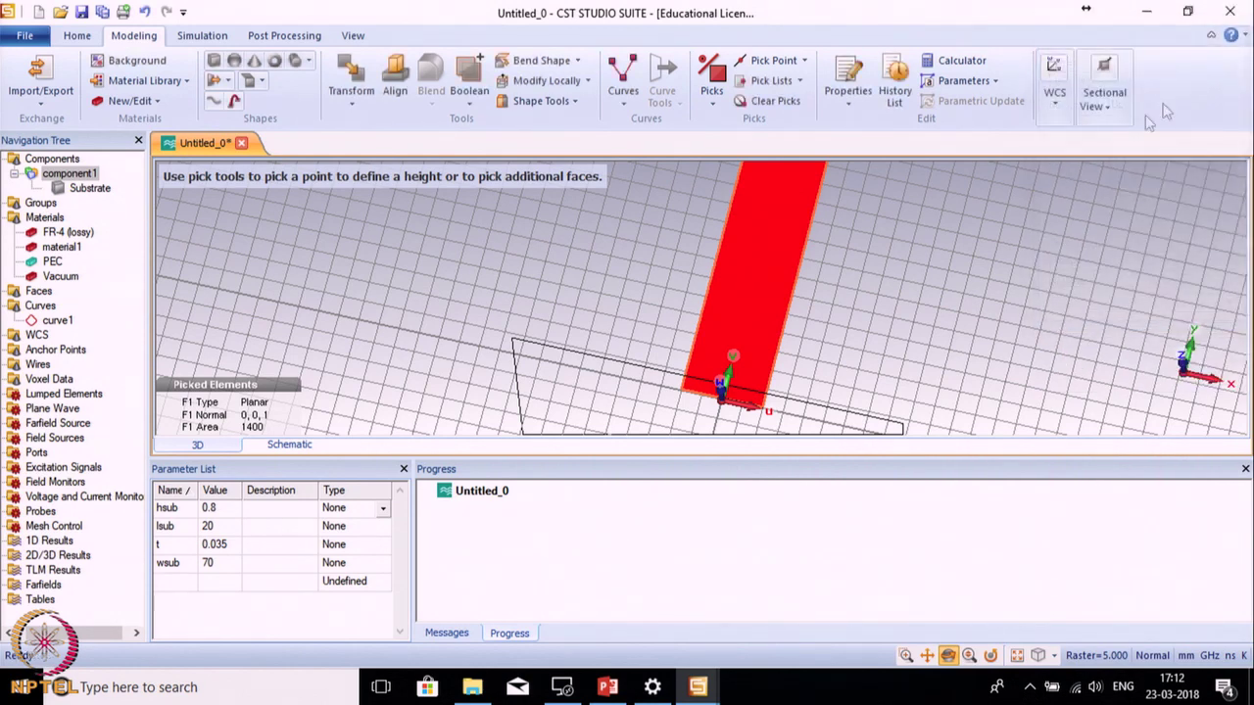
Pick the midpoint of the short edge on the Substrate's face opposite the ground layer and align the WCS with it
{"action": "left_click_drag", "start_coordinate": [828, 305], "coordinate": [390, 204]}
{"action": "mouse_move", "coordinate": [676, 304]}
{"action": "left_mouse_down"}
{"action": "mouse_move", "coordinate": [986, 244]}
{"action": "mouse_move", "coordinate": [889, 382]}
{"action": "mouse_move", "coordinate": [1002, 252]}
{"action": "mouse_move", "coordinate": [854, 325]}
{"action": "mouse_move", "coordinate": [860, 353]}
{"action": "mouse_move", "coordinate": [843, 387]}
{"action": "left_mouse_up"}
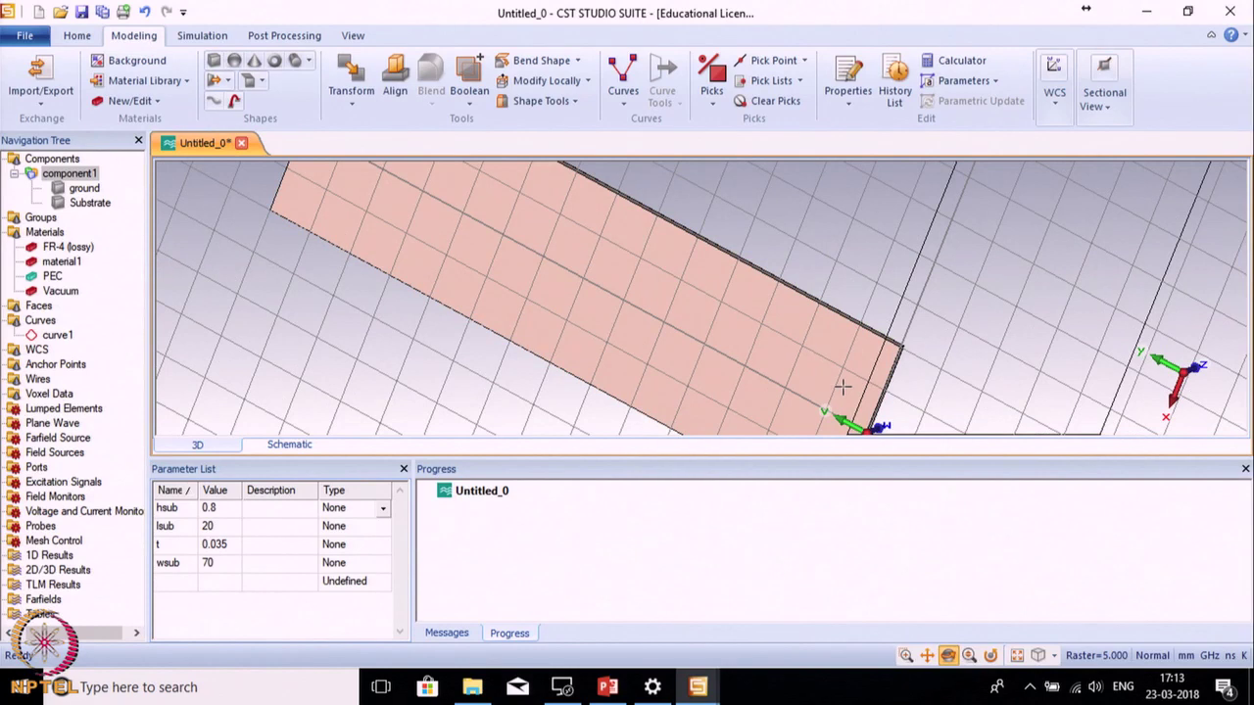
{"action": "scroll", "coordinate": [823, 367], "scroll_direction": "down", "scroll_amount": 3}
{"action": "left_click", "coordinate": [759, 59]}
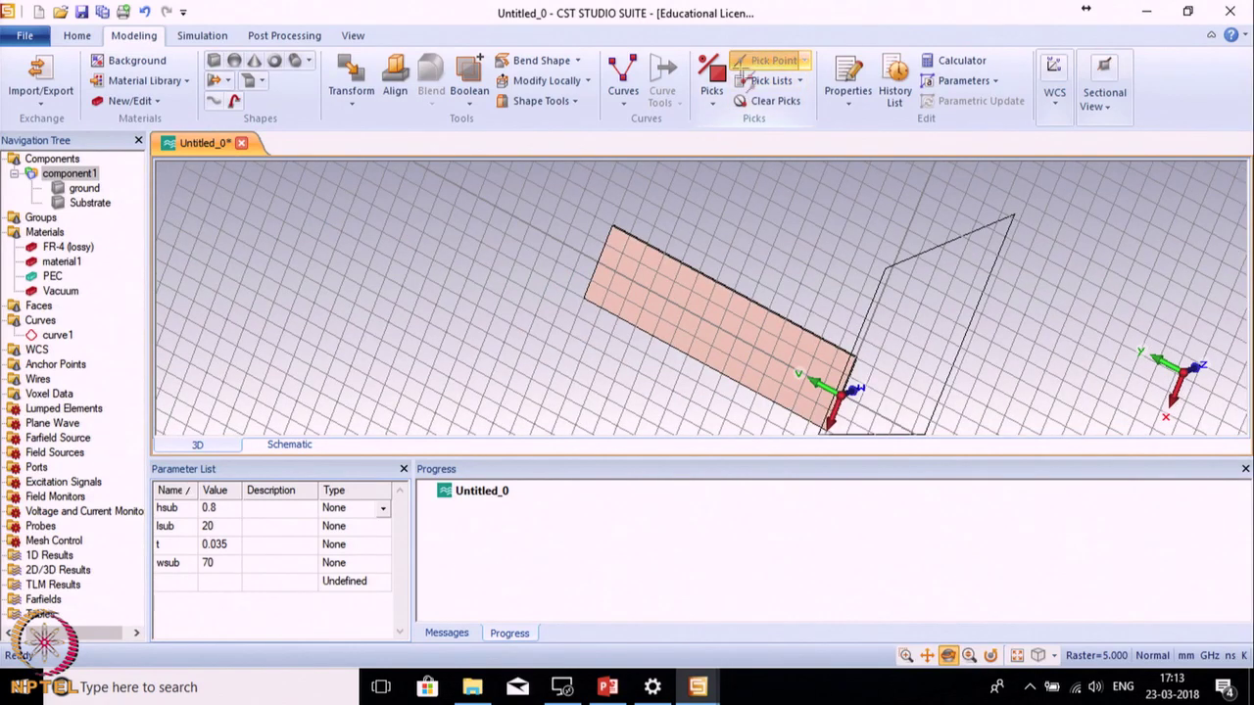
{"action": "scroll", "coordinate": [817, 396], "scroll_direction": "up", "scroll_amount": 3}
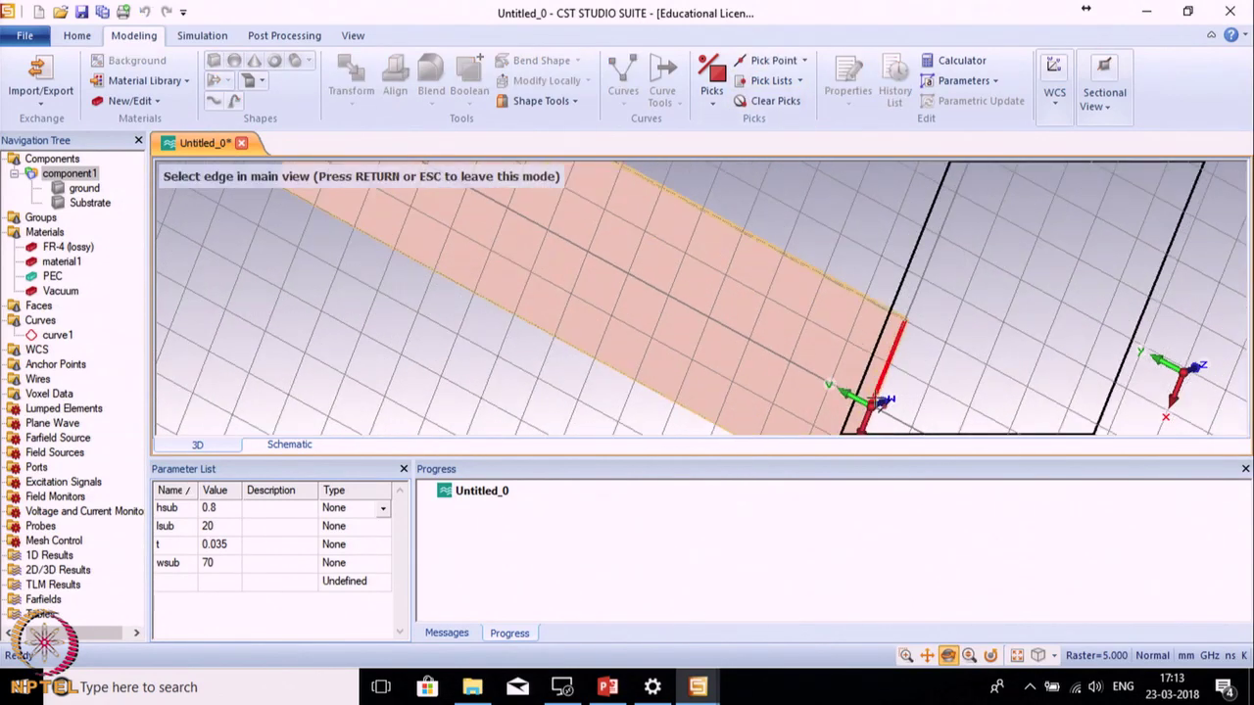
{"action": "left_click", "coordinate": [881, 400]}
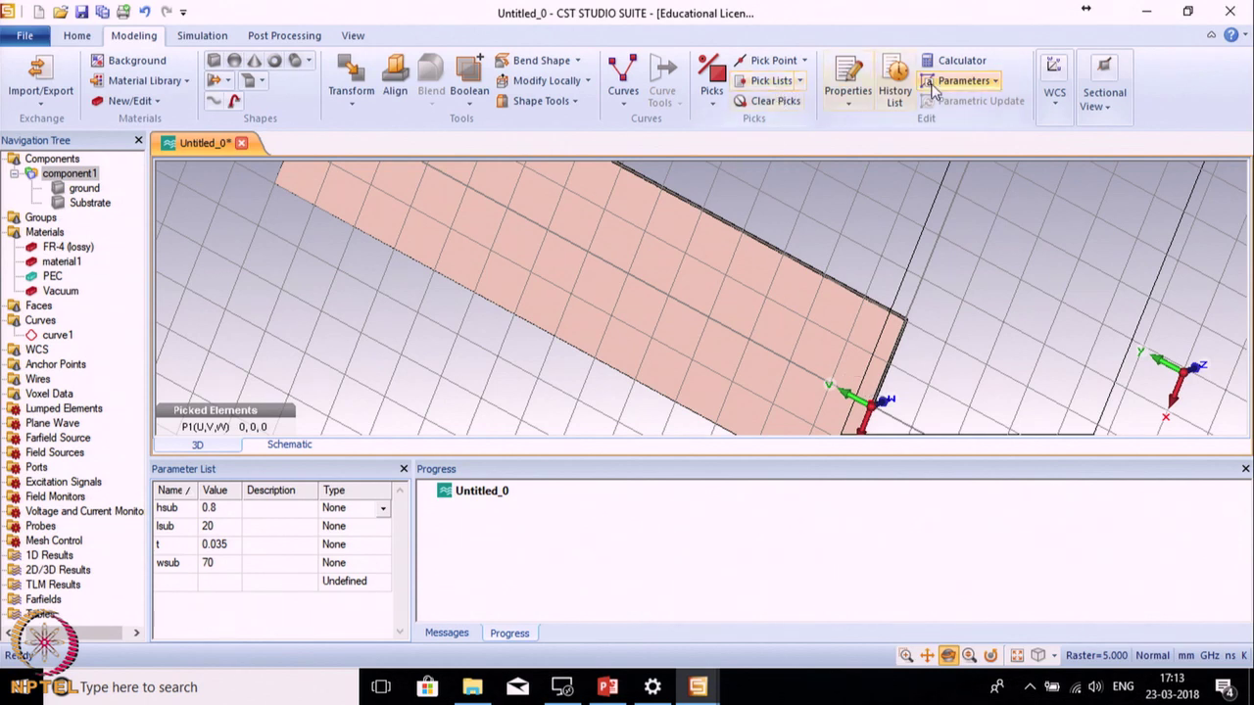
{"action": "left_click", "coordinate": [1054, 86]}
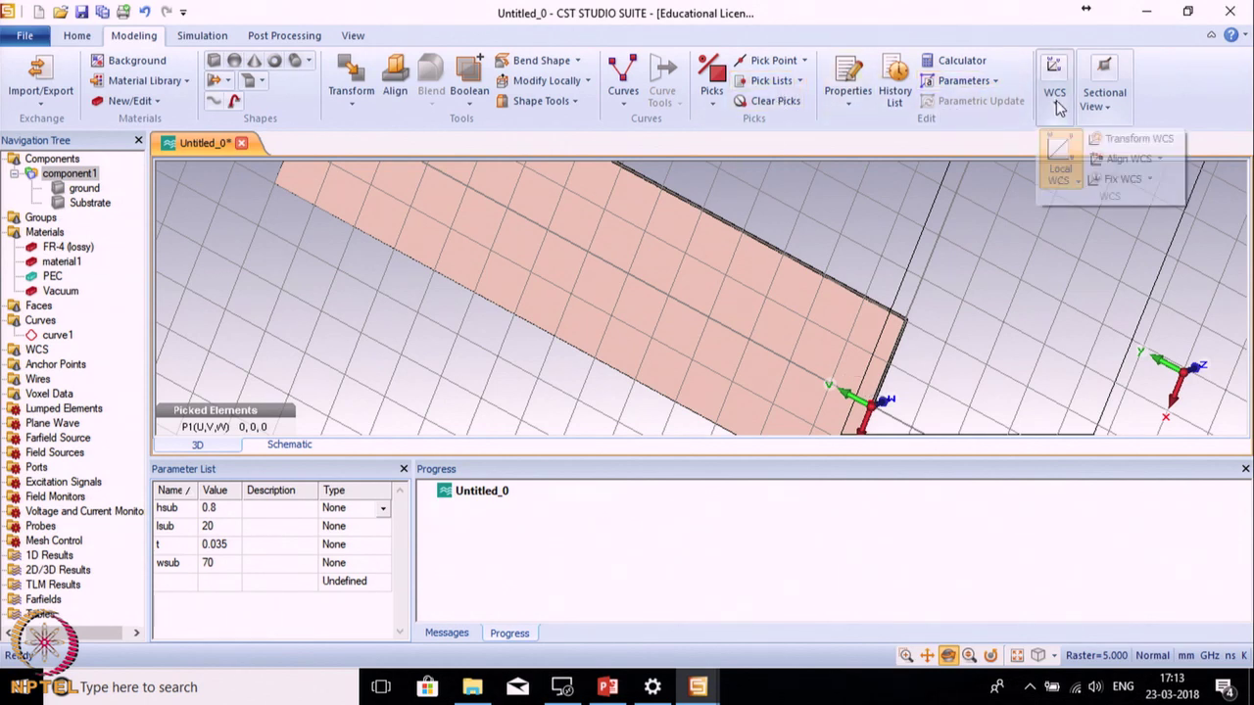
{"action": "left_click", "coordinate": [1126, 159]}
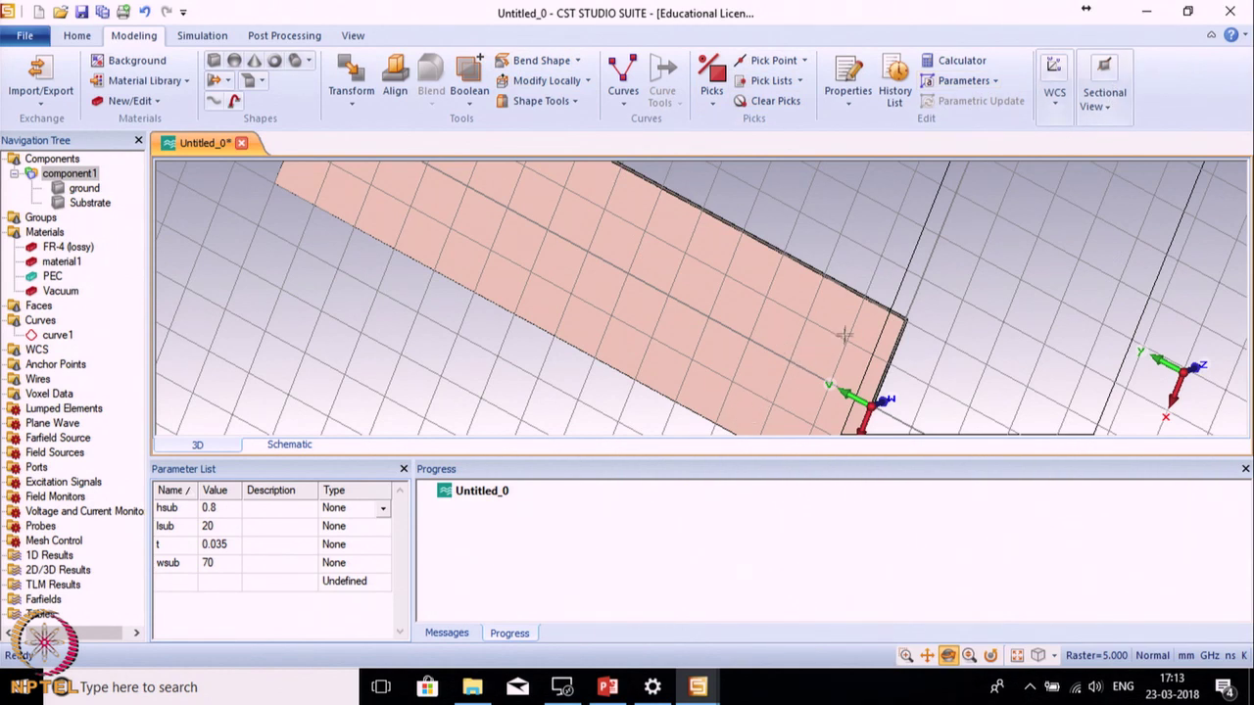
Set up a move transform of the local WCS with the DV offset given by the parameter ytransfer
{"action": "left_click", "coordinate": [1056, 98]}
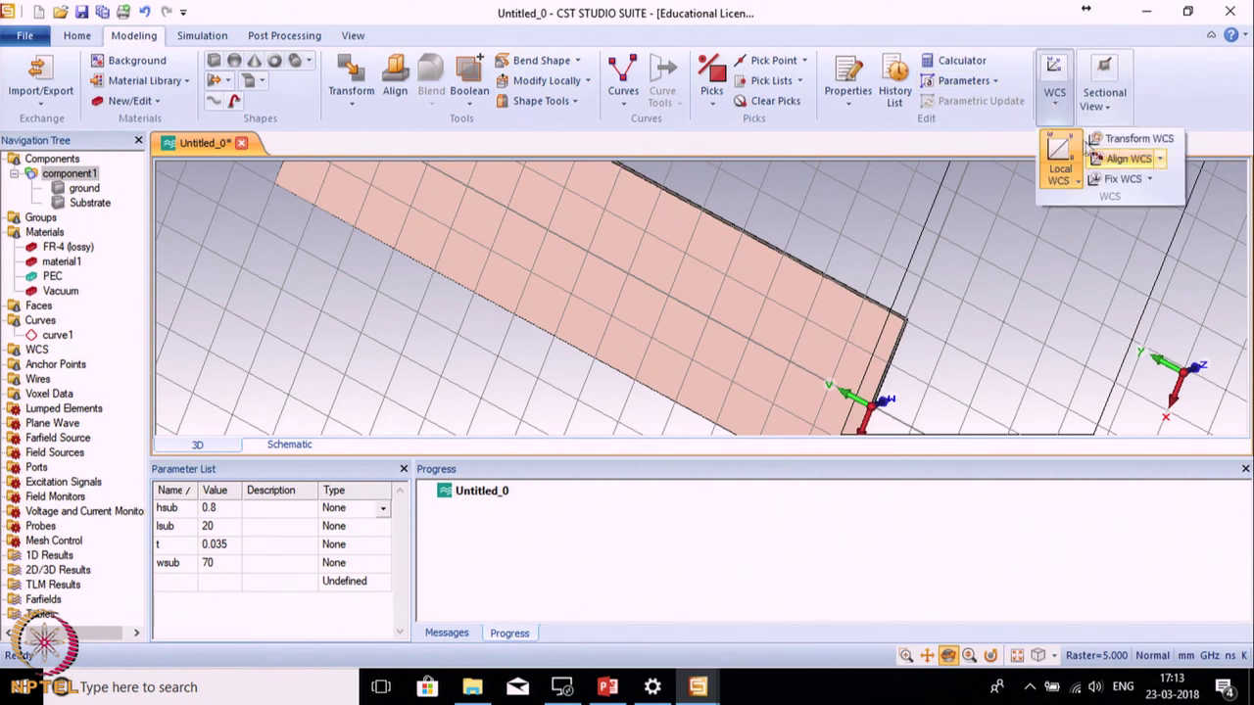
{"action": "left_click", "coordinate": [1137, 139]}
{"action": "type", "text": "ytrsnf"}
{"action": "type", "text": "er"}
{"action": "left_click", "coordinate": [1073, 159]}
{"action": "key", "text": "Delete"}
{"action": "key", "text": "Delete"}
{"action": "type", "text": "ans"}
Preview the WCS move, define the missing parameter ytransfer as 10 and apply the transform
{"action": "left_click", "coordinate": [1210, 124]}
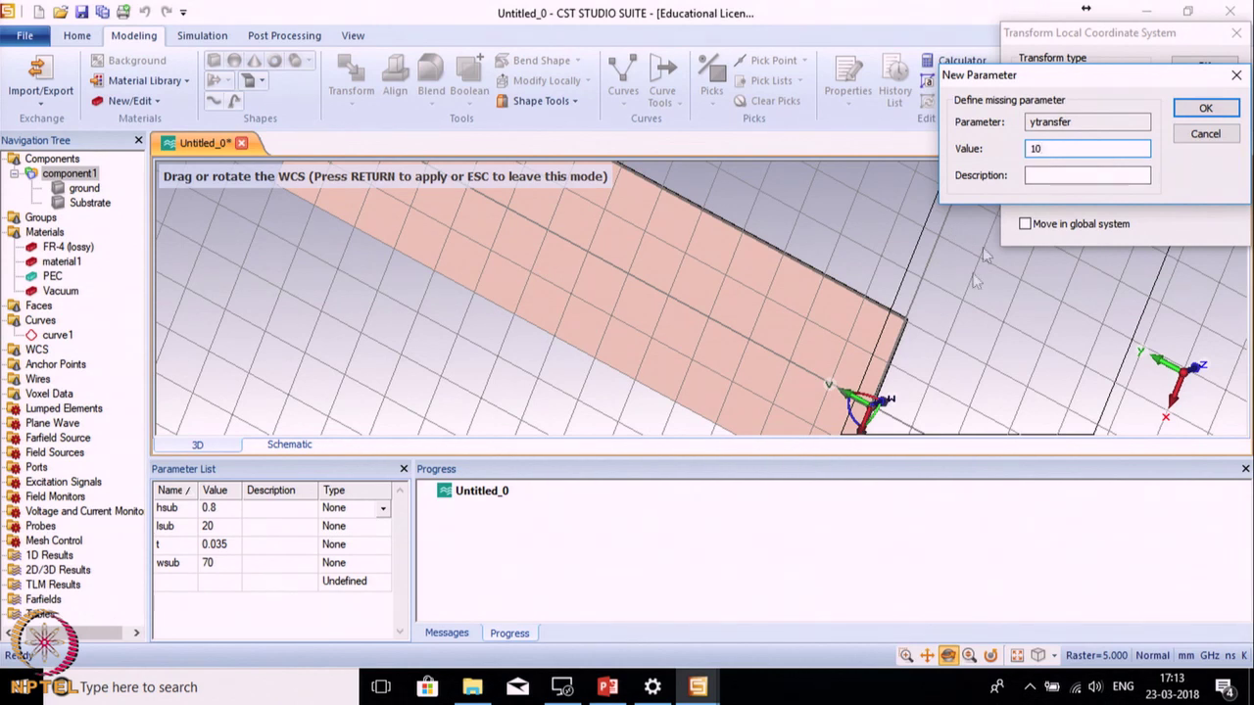
{"action": "left_click", "coordinate": [1205, 108]}
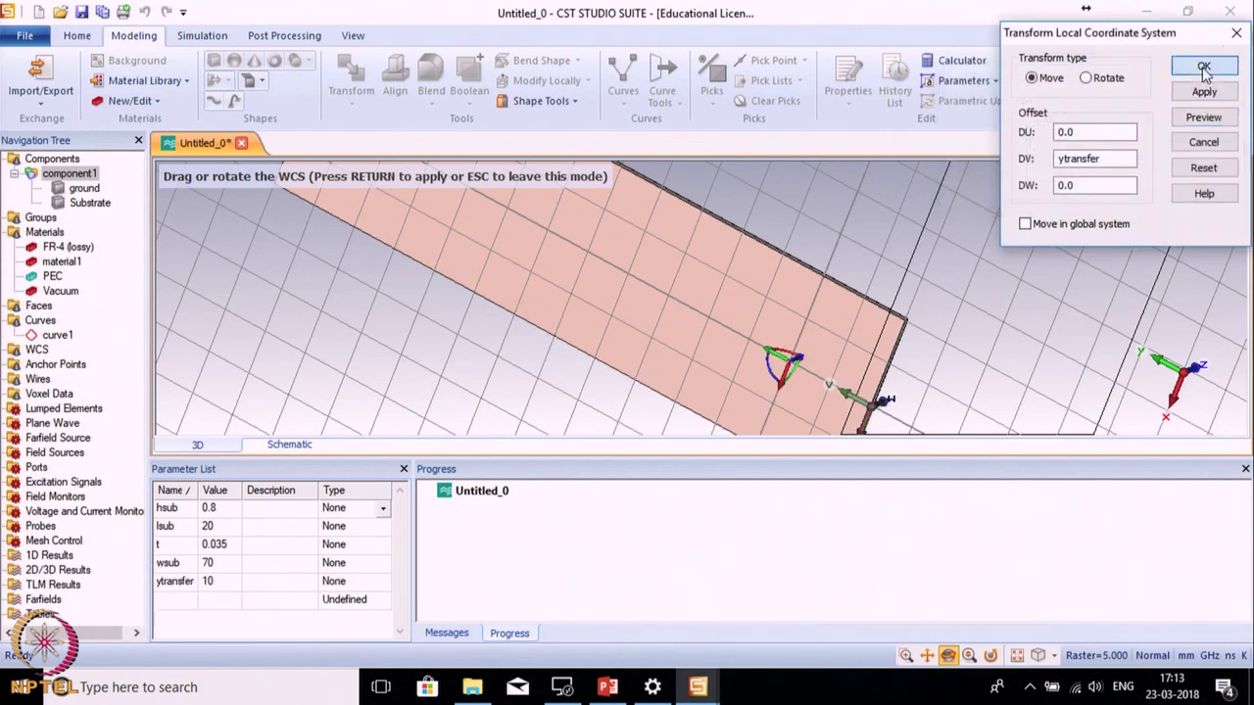
{"action": "left_click", "coordinate": [1205, 70]}
Switch to PowerPoint, check the line widths and length on the slide "BPF and BRF Depending on Length", and return to CST STUDIO SUITE
{"action": "left_click", "coordinate": [607, 686]}
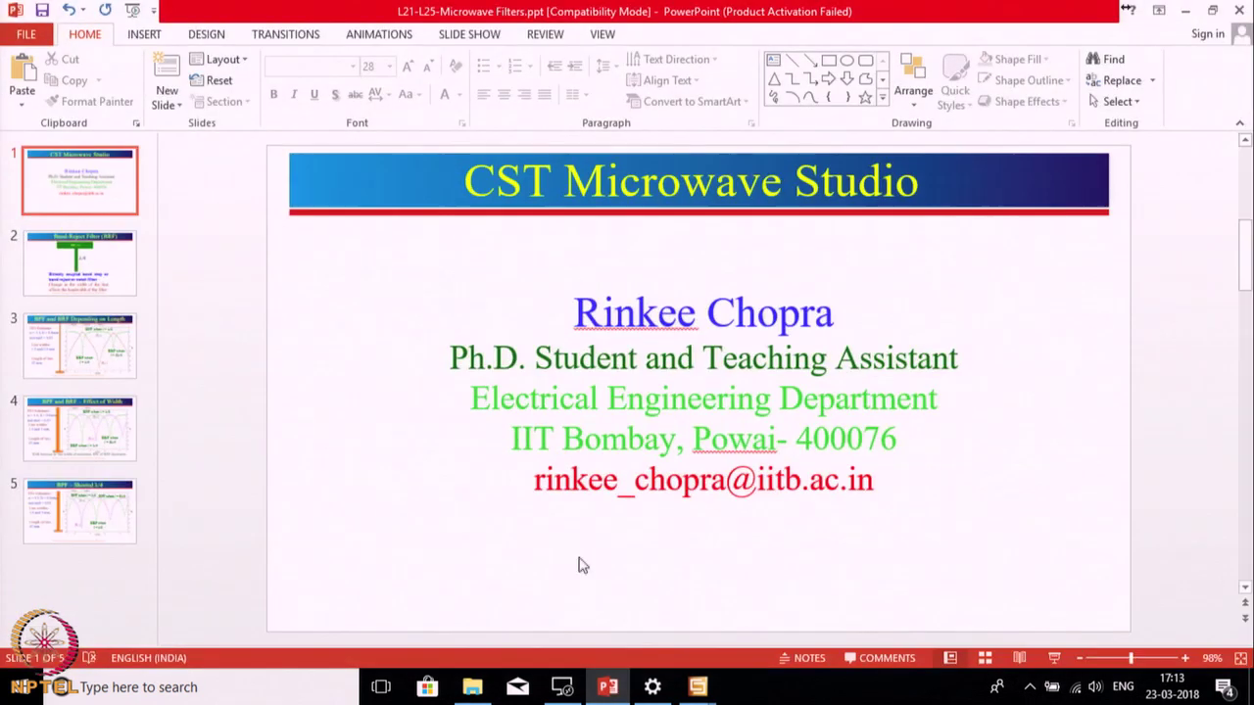
{"action": "left_click", "coordinate": [84, 406]}
{"action": "left_click", "coordinate": [85, 368]}
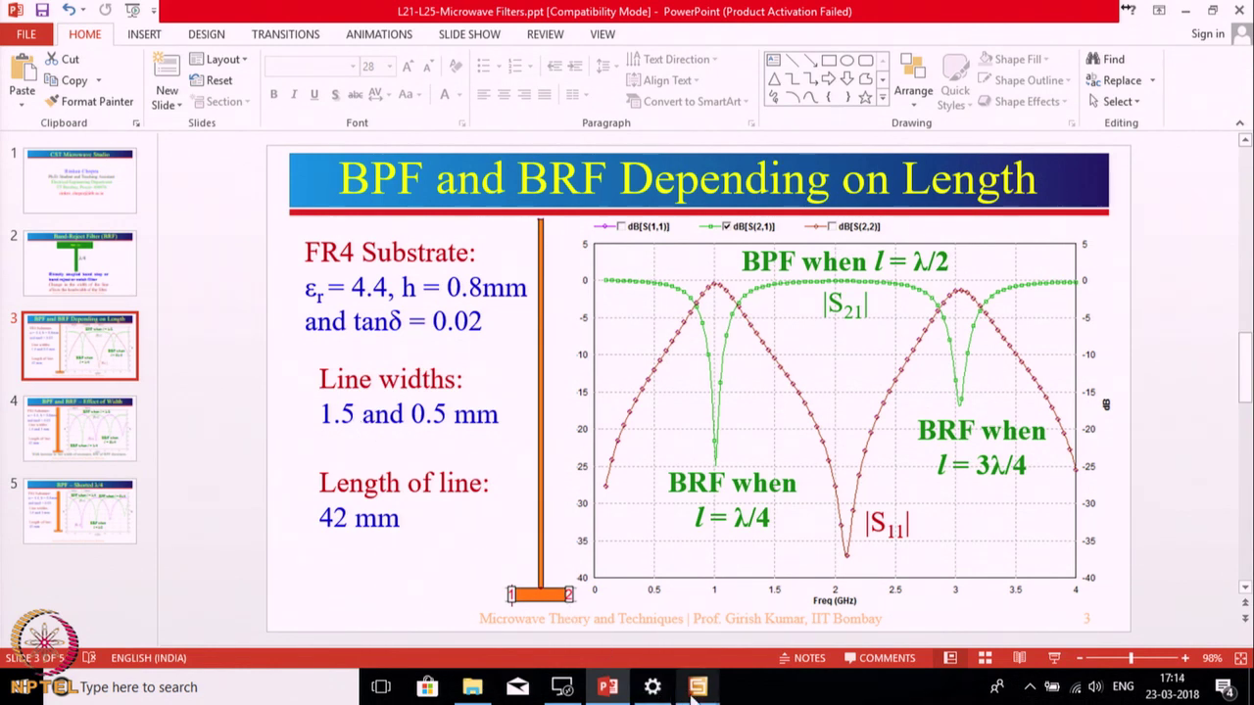
{"action": "mouse_move", "coordinate": [692, 692]}
{"action": "left_click", "coordinate": [591, 617]}
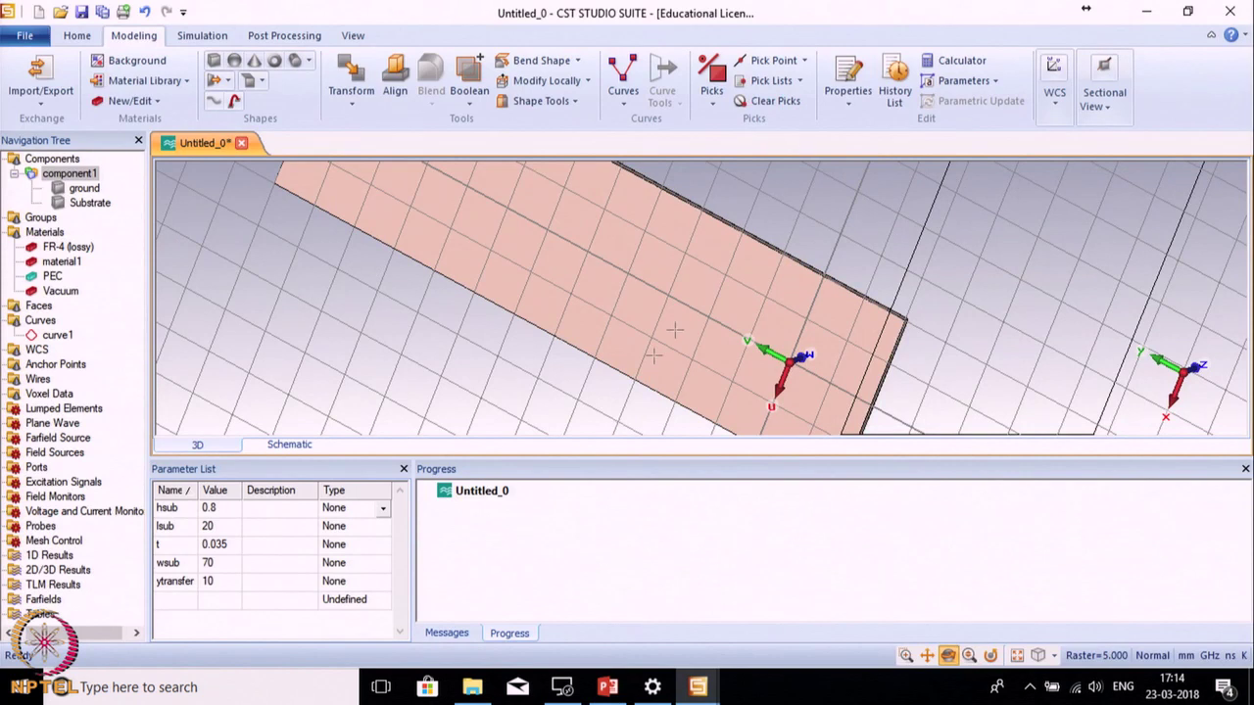
Run the Calculate analytical Line Impedance macro and choose the Thin Microstrip setup
{"action": "left_click", "coordinate": [78, 38]}
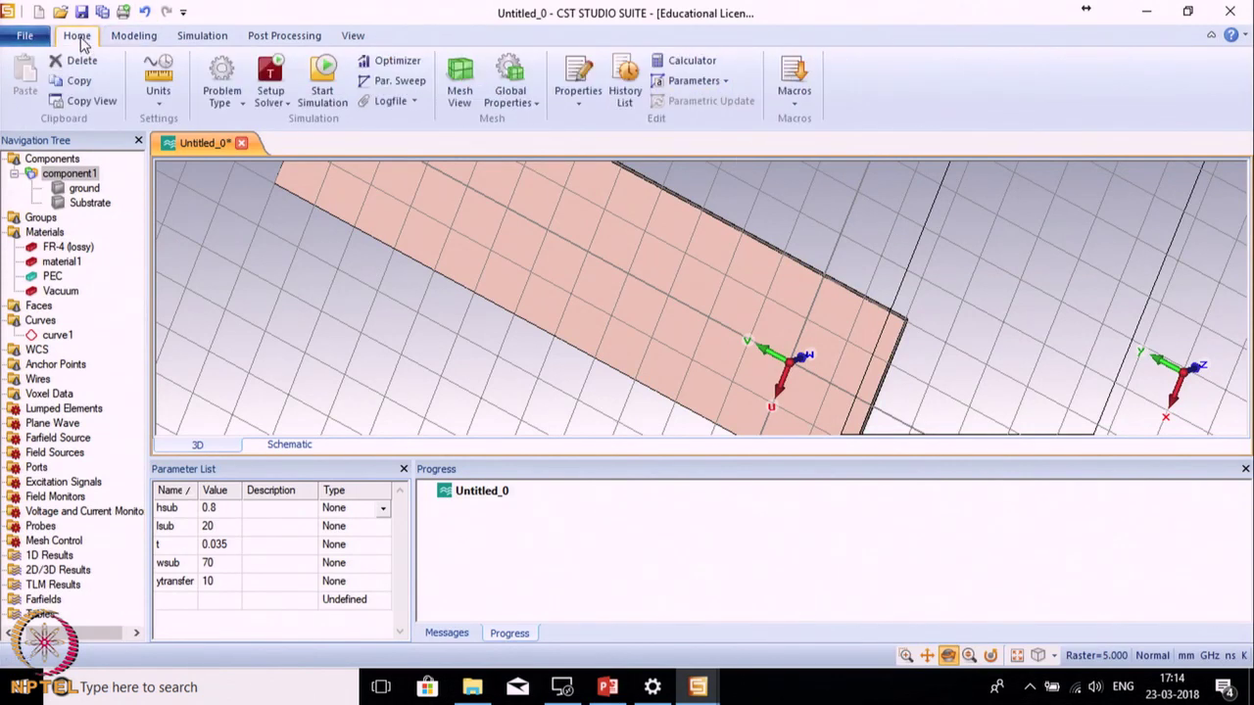
{"action": "left_click", "coordinate": [793, 99]}
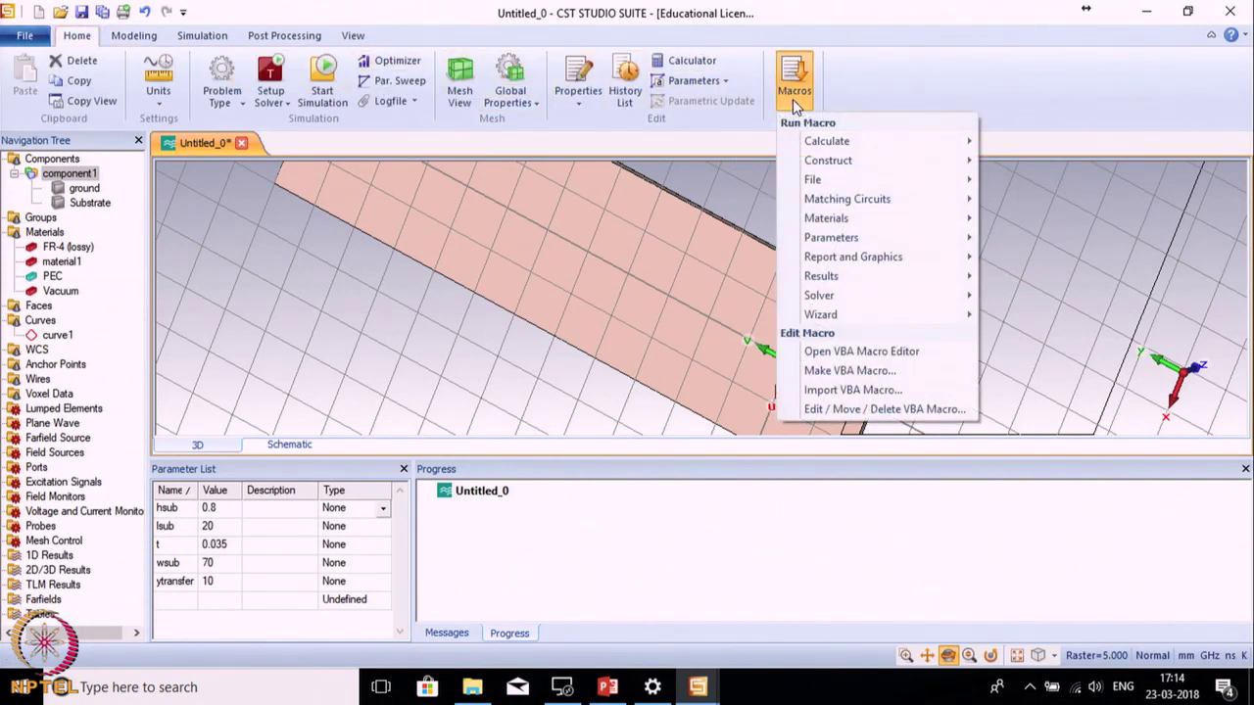
{"action": "mouse_move", "coordinate": [811, 145]}
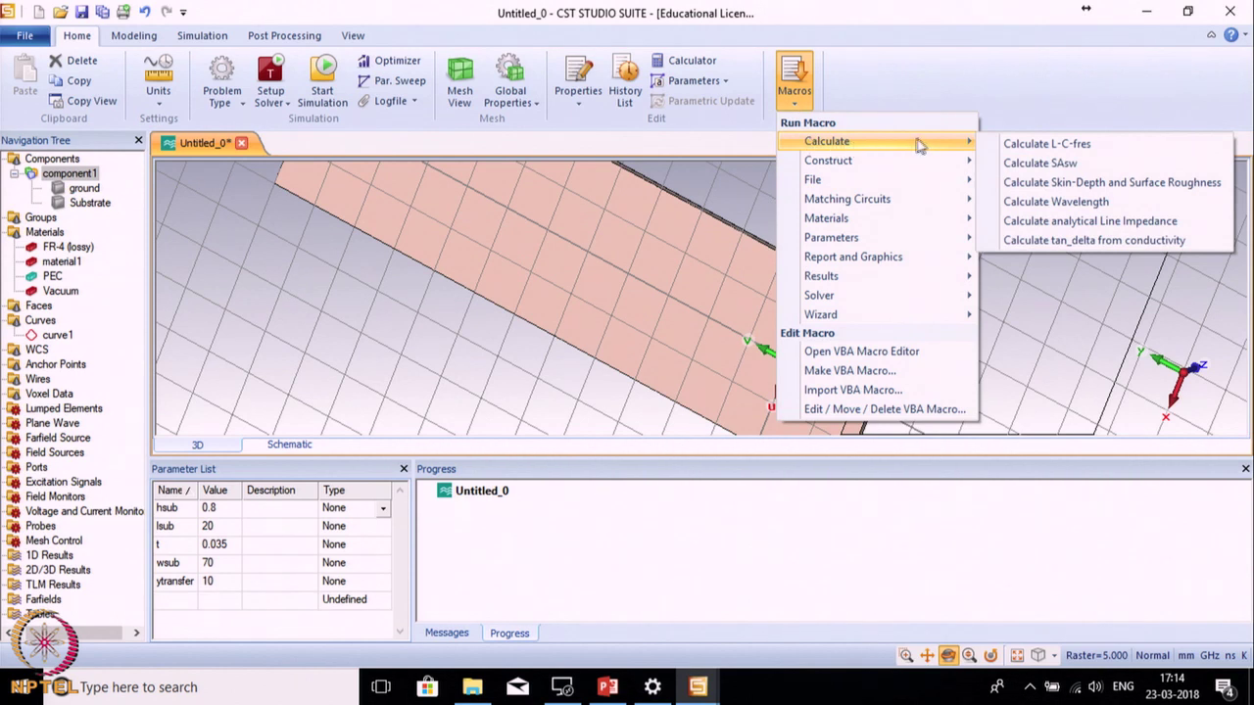
{"action": "left_click", "coordinate": [1101, 227]}
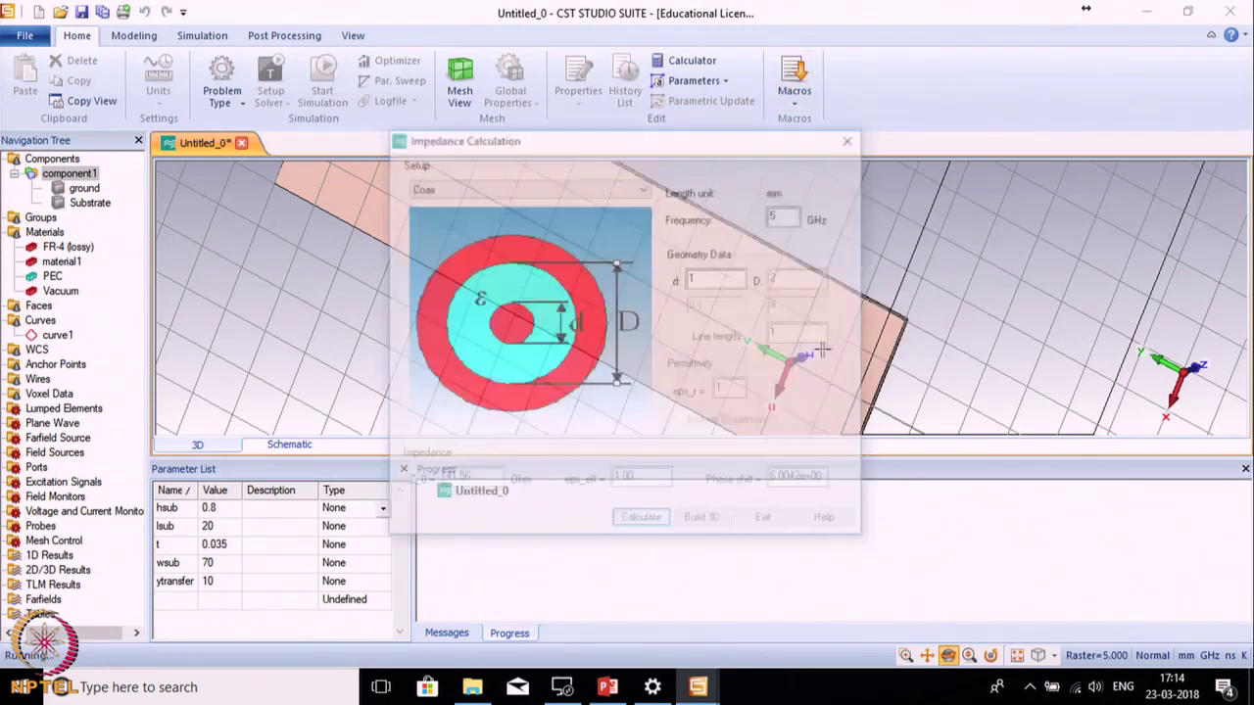
{"action": "left_click", "coordinate": [499, 189]}
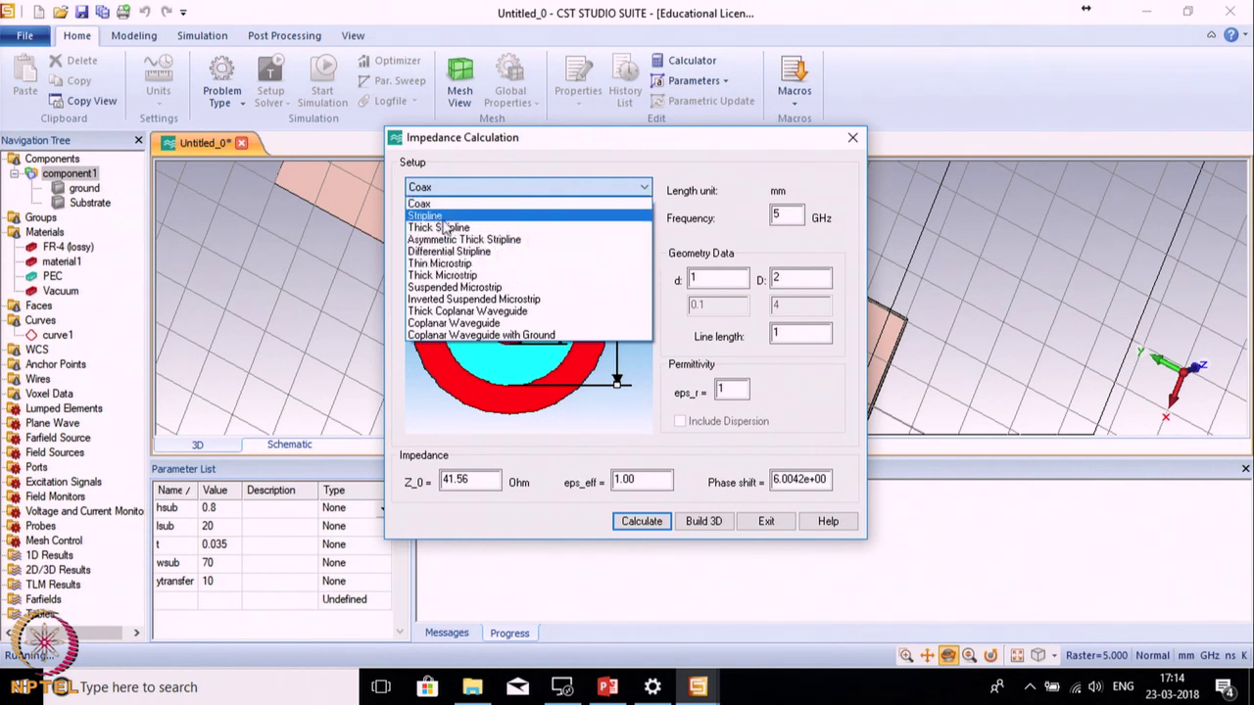
{"action": "left_click", "coordinate": [470, 264]}
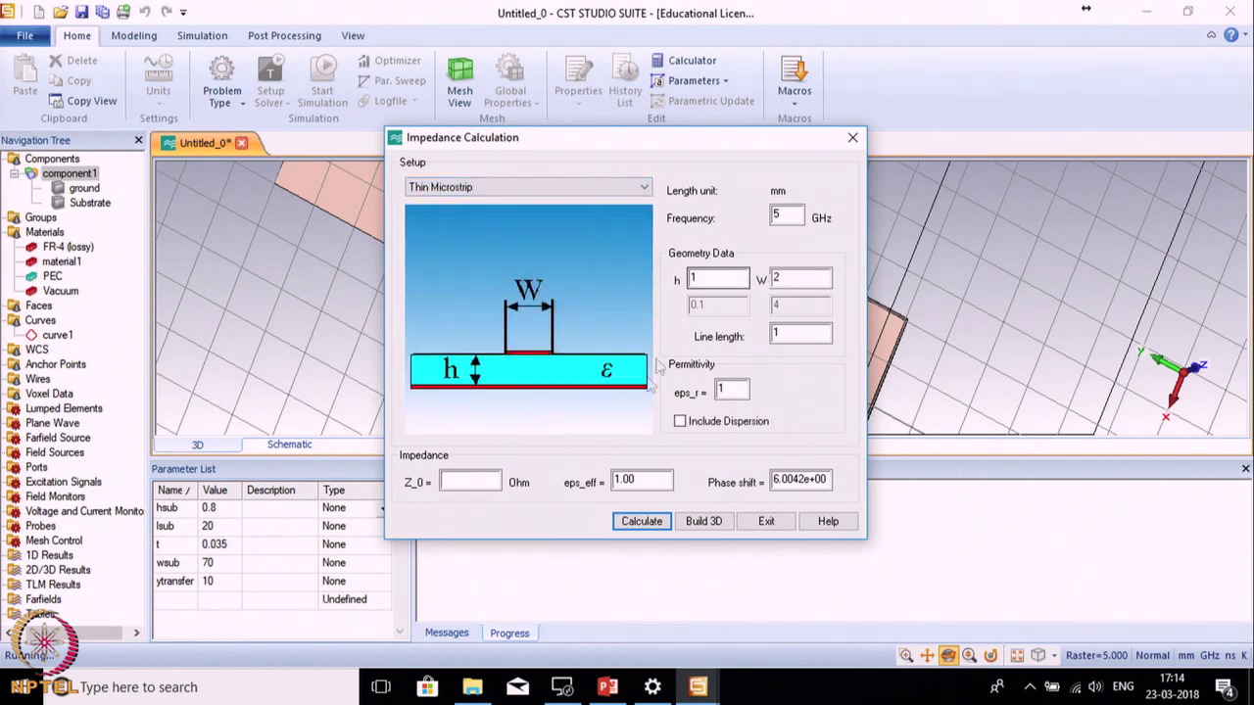
Set eps_r to 4.4 and the substrate height h to 0.8, and calculate the microstrip line's impedance
{"action": "double_click", "coordinate": [732, 390]}
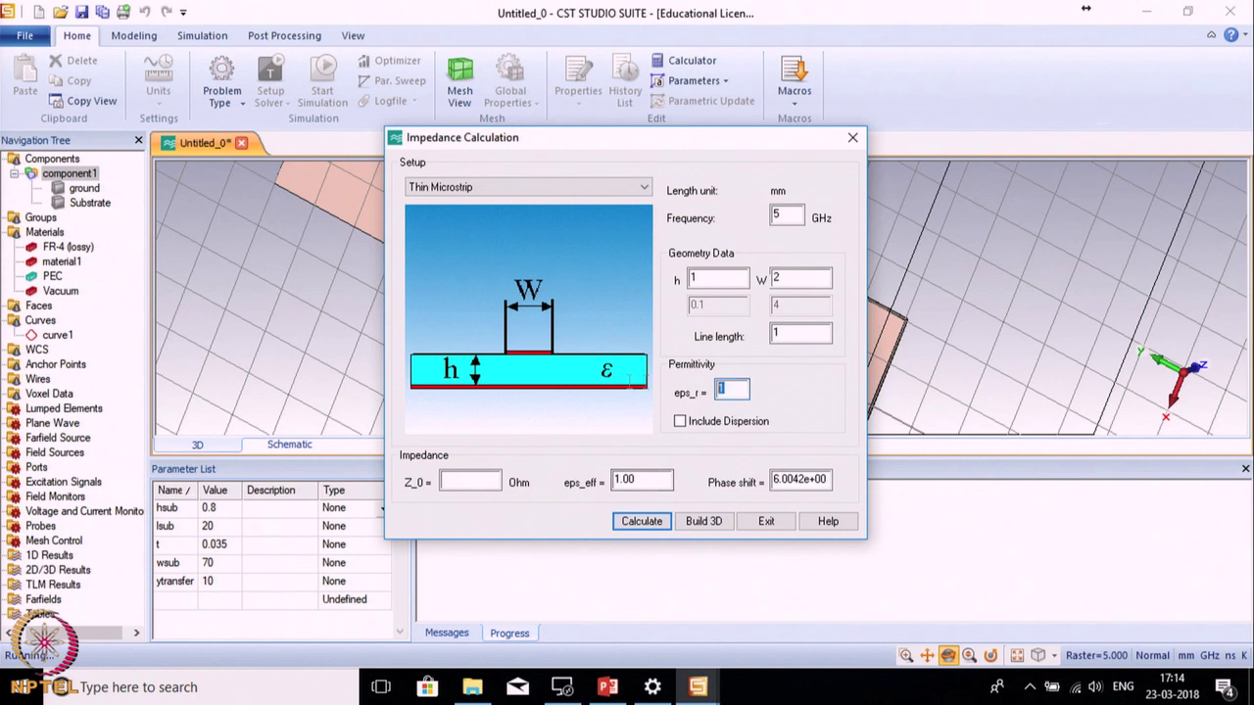
{"action": "type", "text": "4.4"}
{"action": "double_click", "coordinate": [718, 279]}
{"action": "key", "text": "BackSpace"}
{"action": "type", "text": "0.8"}
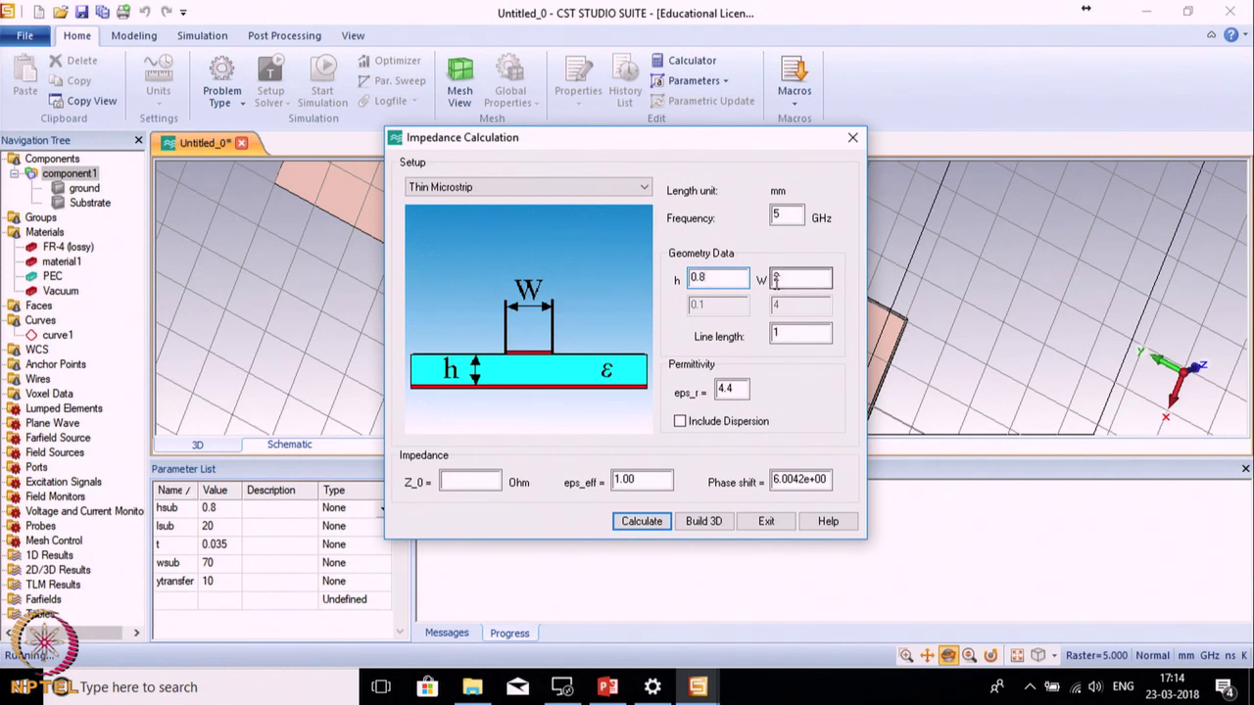
{"action": "left_click", "coordinate": [642, 522]}
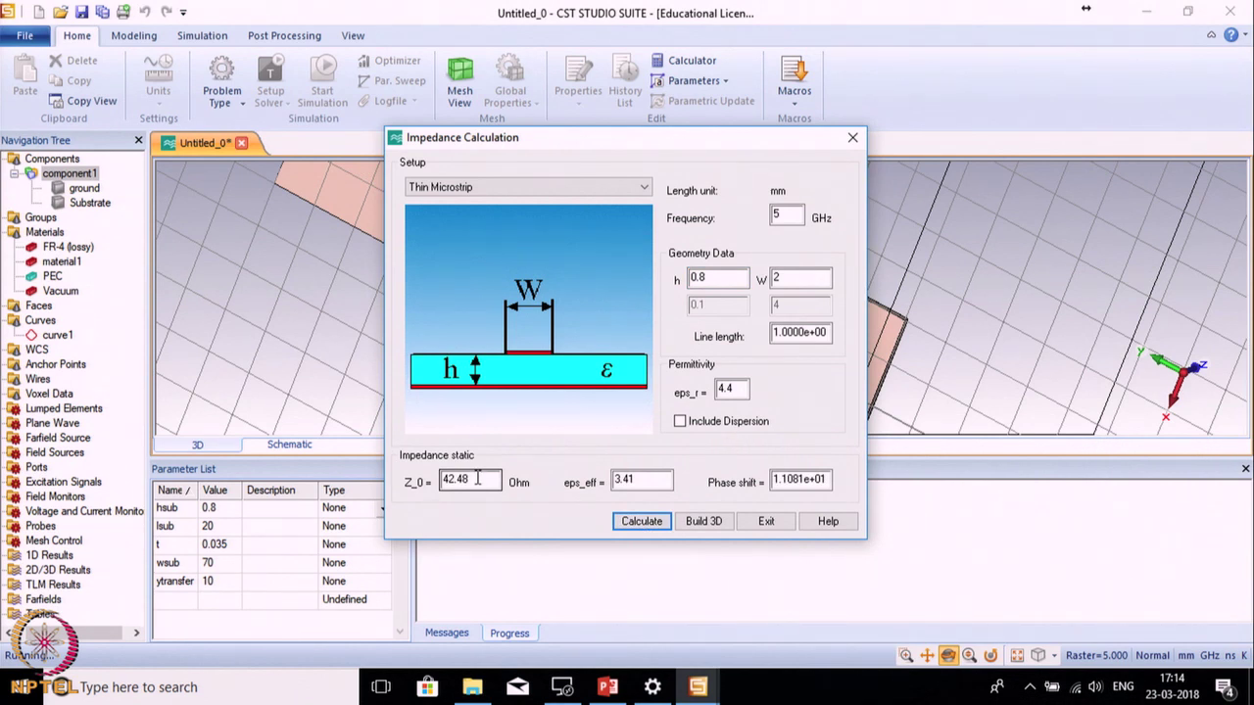
Set the line width W to 1.5, recalculate the impedance and exit the impedance calculation
{"action": "key", "text": "Tab"}
{"action": "left_click", "coordinate": [662, 520]}
{"action": "left_click", "coordinate": [466, 485]}
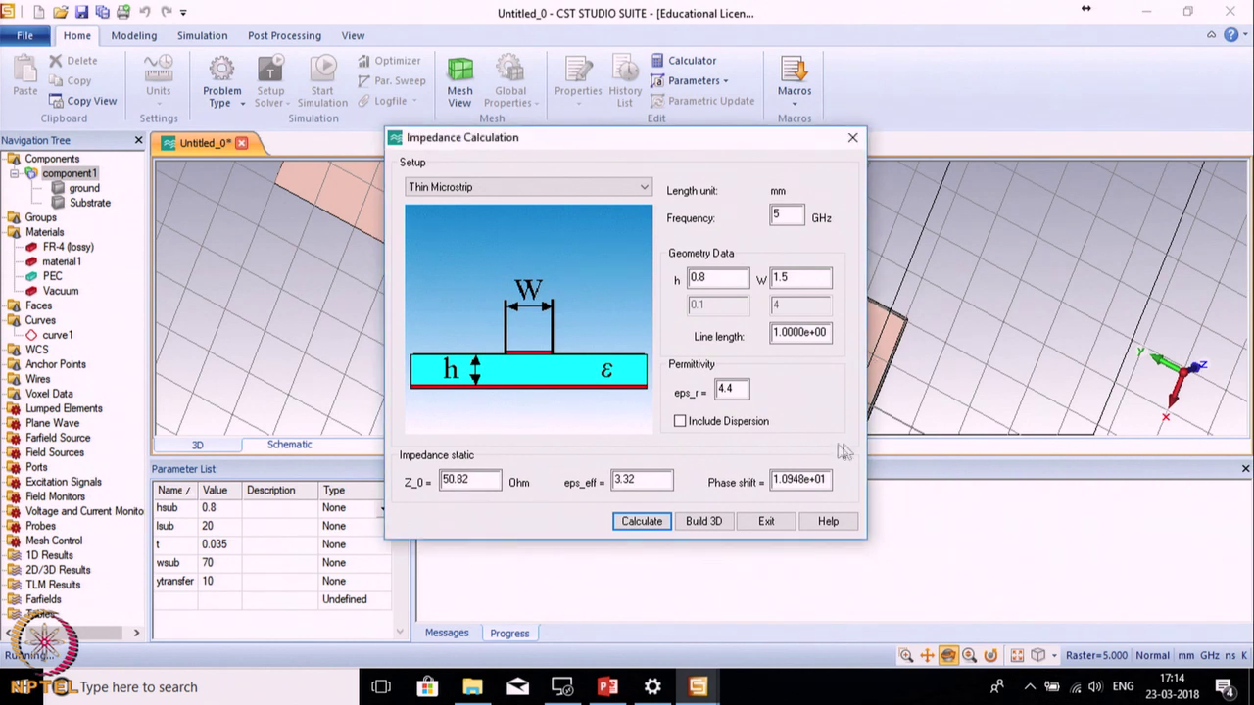
{"action": "left_click", "coordinate": [766, 521]}
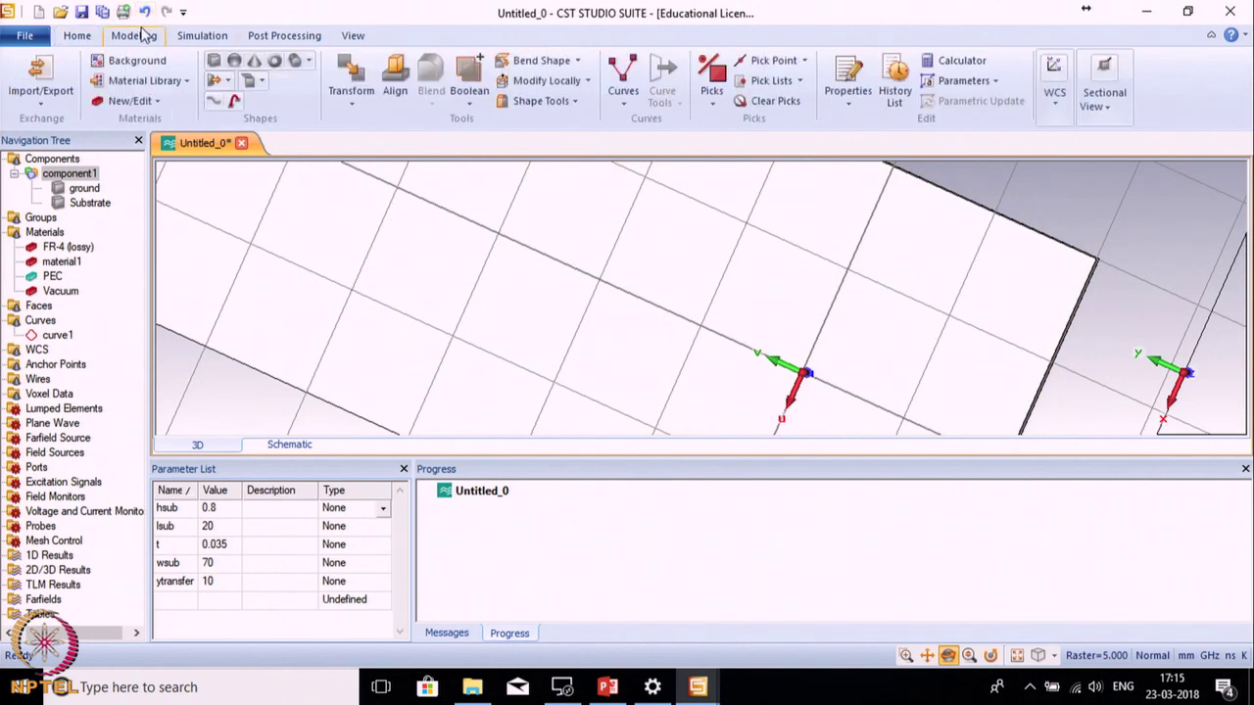
Start a new brick named strip with Umin -lsub/2 and Umax lsub/2
{"action": "left_click", "coordinate": [214, 60]}
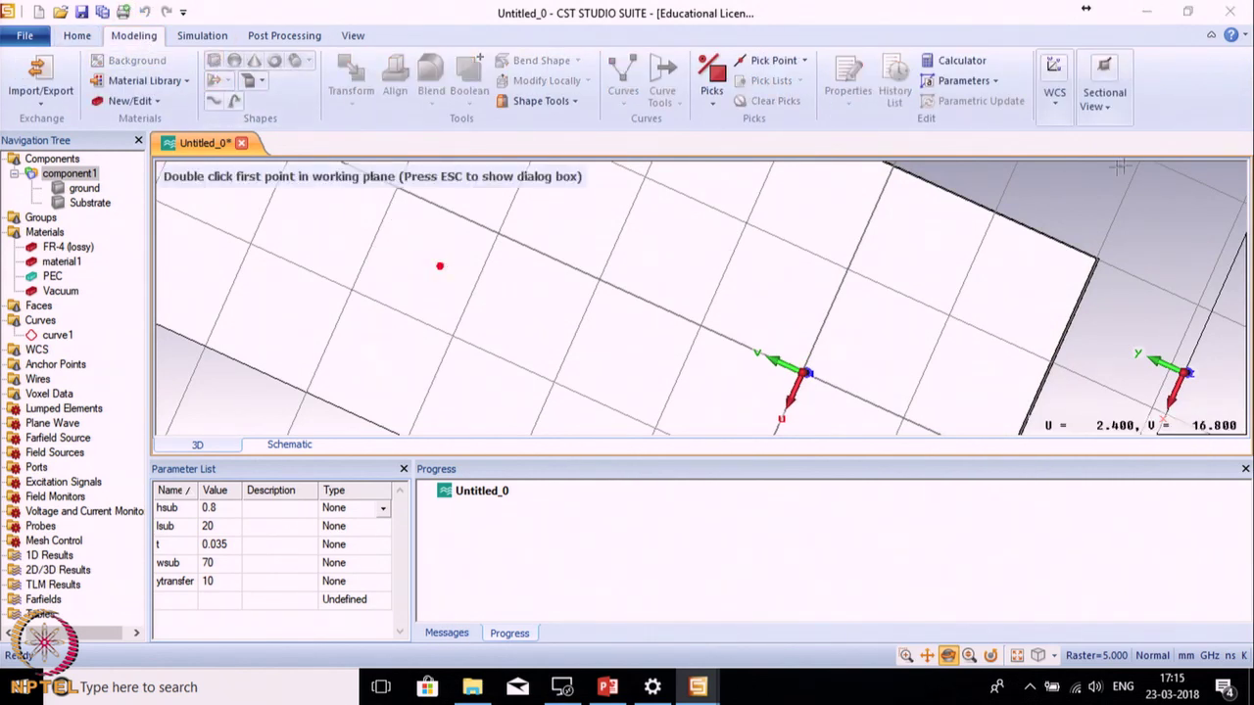
{"action": "key", "text": "Escape"}
{"action": "type", "text": "strip"}
{"action": "key", "text": "Tab"}
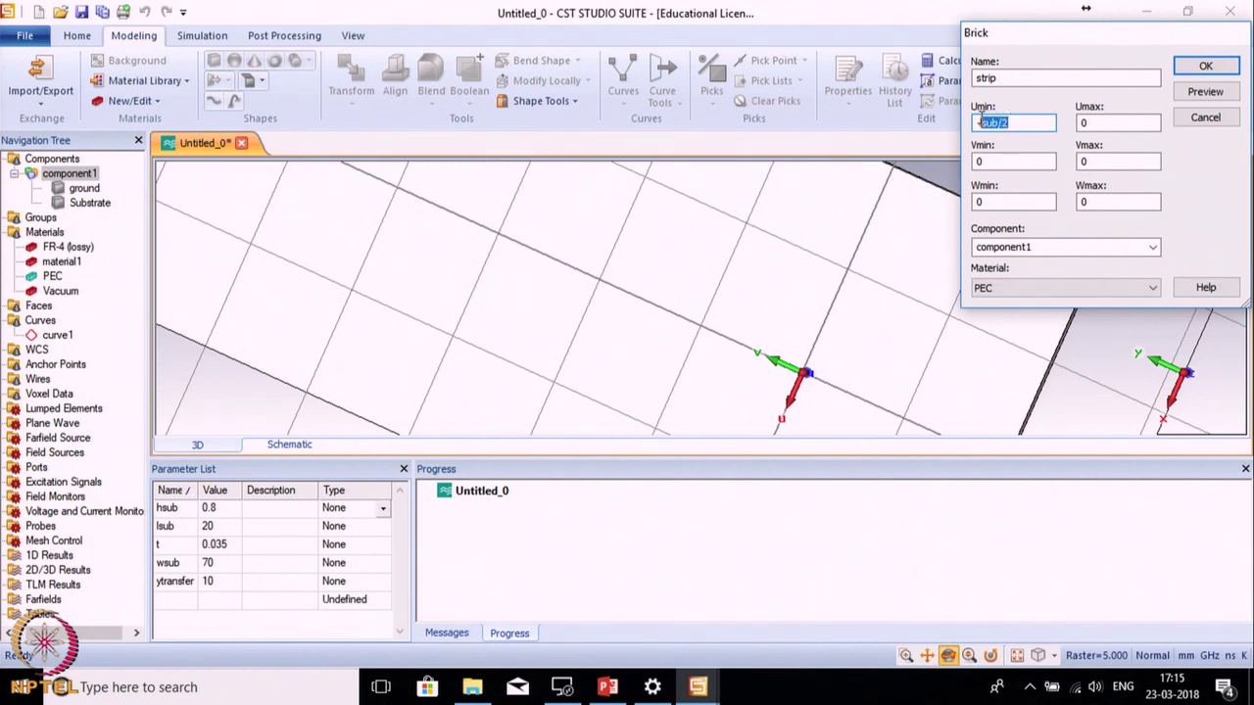
{"action": "key", "text": "ctrl+c"}
{"action": "key", "text": "Tab"}
{"action": "key", "text": "ctrl+v"}
{"action": "key", "text": "Tab"}
Set the strip brick's Vmin to -w50/2, Vmax to w50/2 and Wmax to t
{"action": "double_click", "coordinate": [1117, 161]}
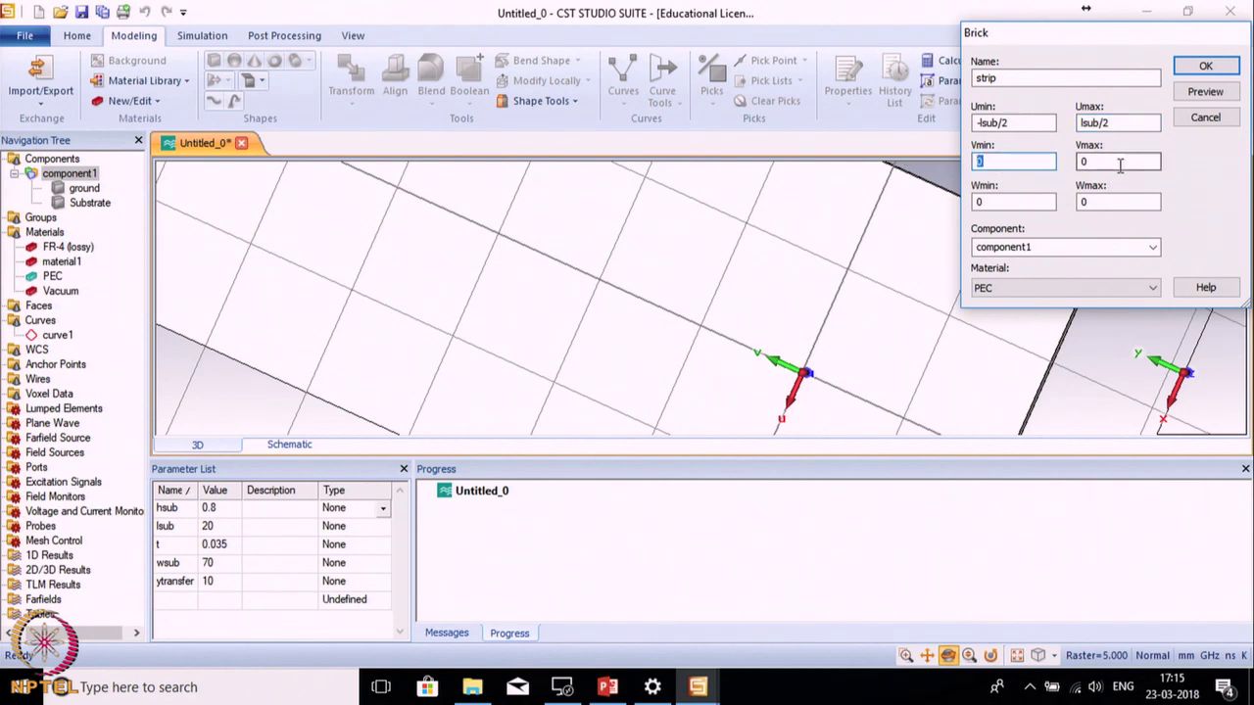
{"action": "double_click", "coordinate": [1002, 163]}
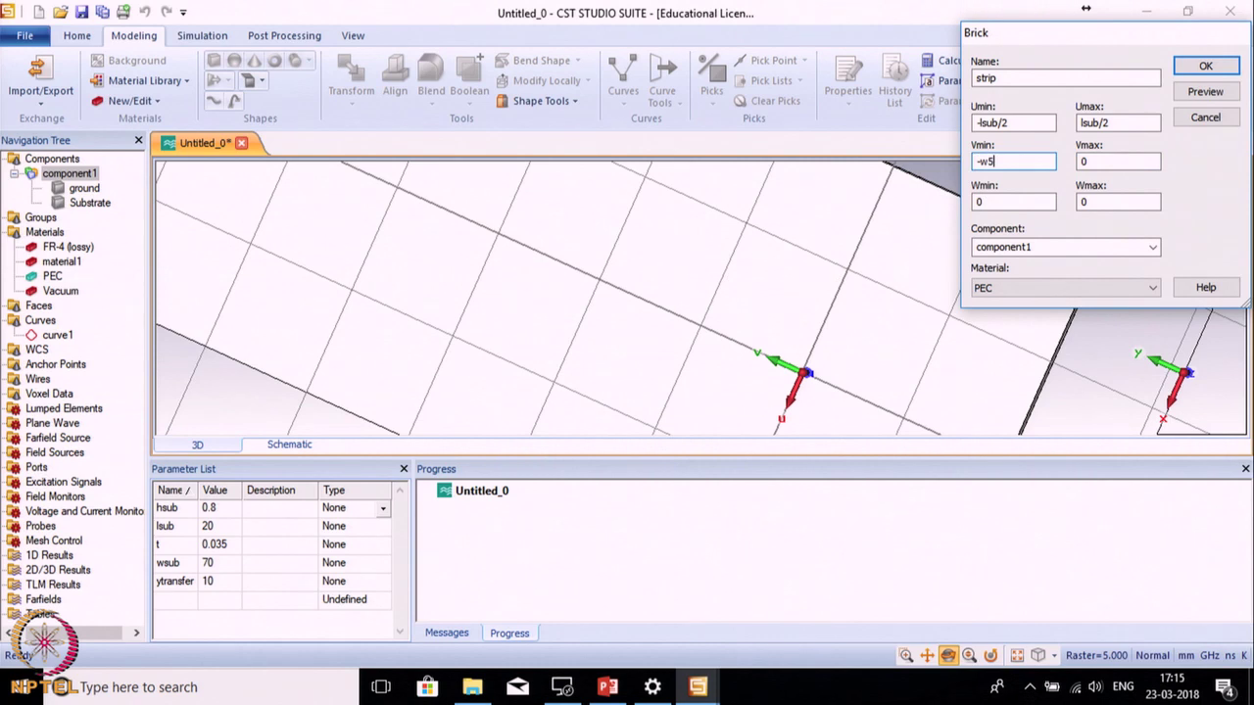
{"action": "type", "text": "-w50/2"}
{"action": "left_click_drag", "start_coordinate": [1009, 163], "coordinate": [993, 163]}
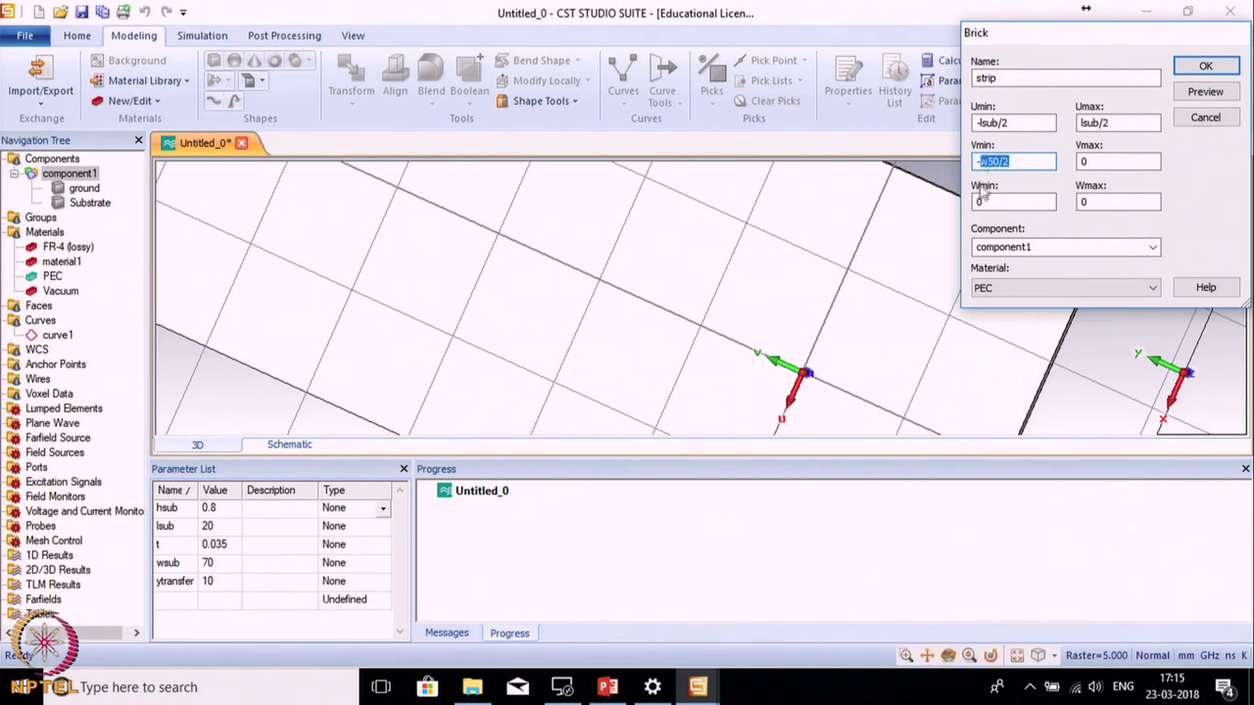
{"action": "double_click", "coordinate": [1126, 162]}
{"action": "key", "text": "ctrl+v"}
{"action": "key", "text": "Tab"}
{"action": "key", "text": "Tab"}
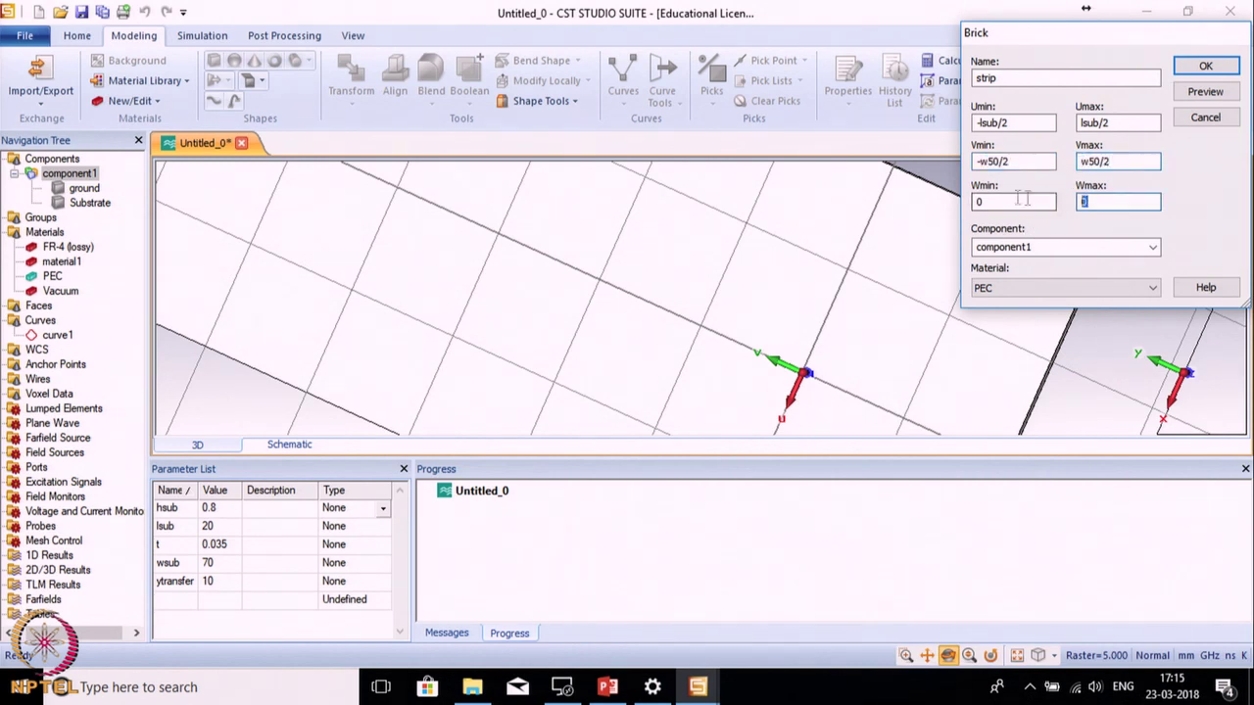
{"action": "type", "text": "t"}
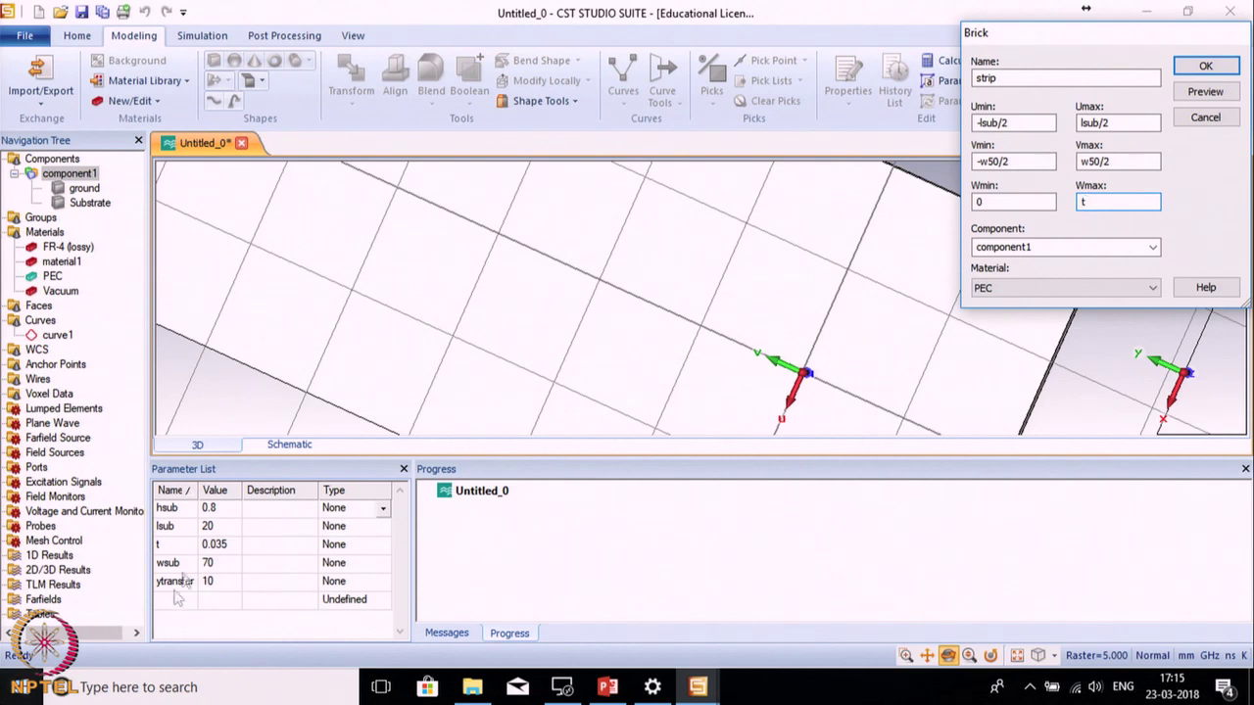
Preview the strip, define the missing parameter w50 as 1.5, and create the brick
{"action": "left_click", "coordinate": [1205, 94]}
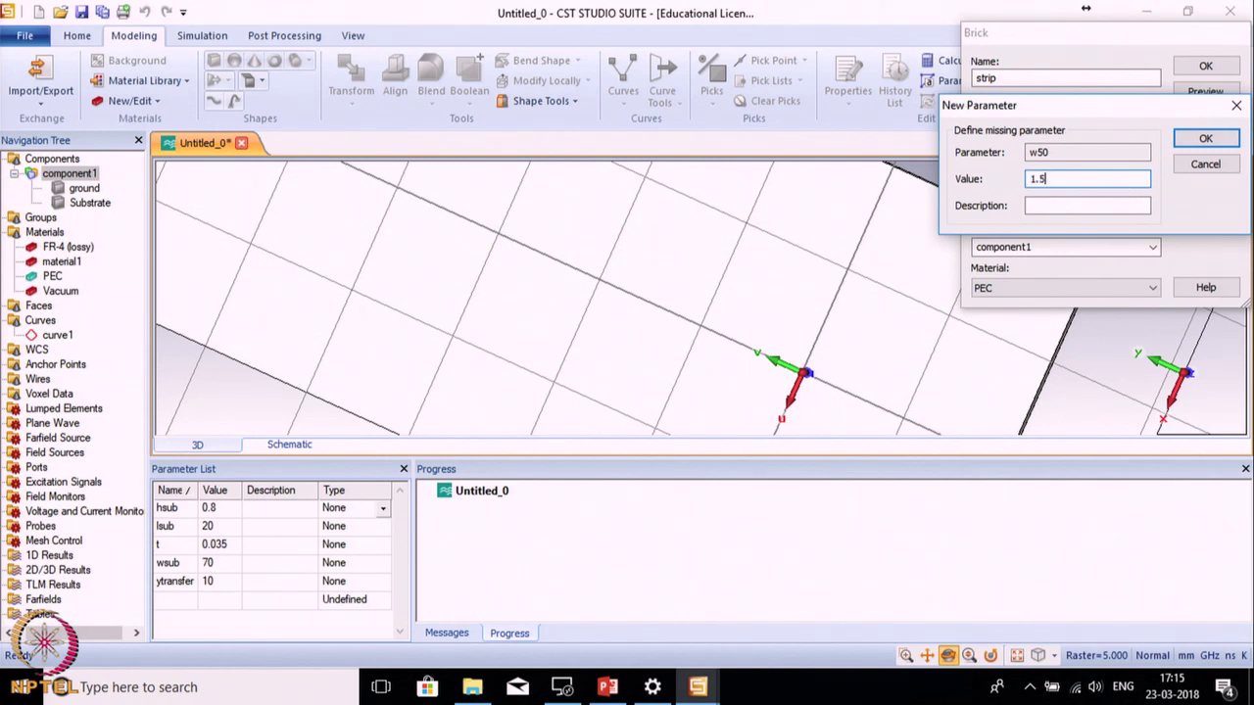
{"action": "left_click", "coordinate": [1204, 138]}
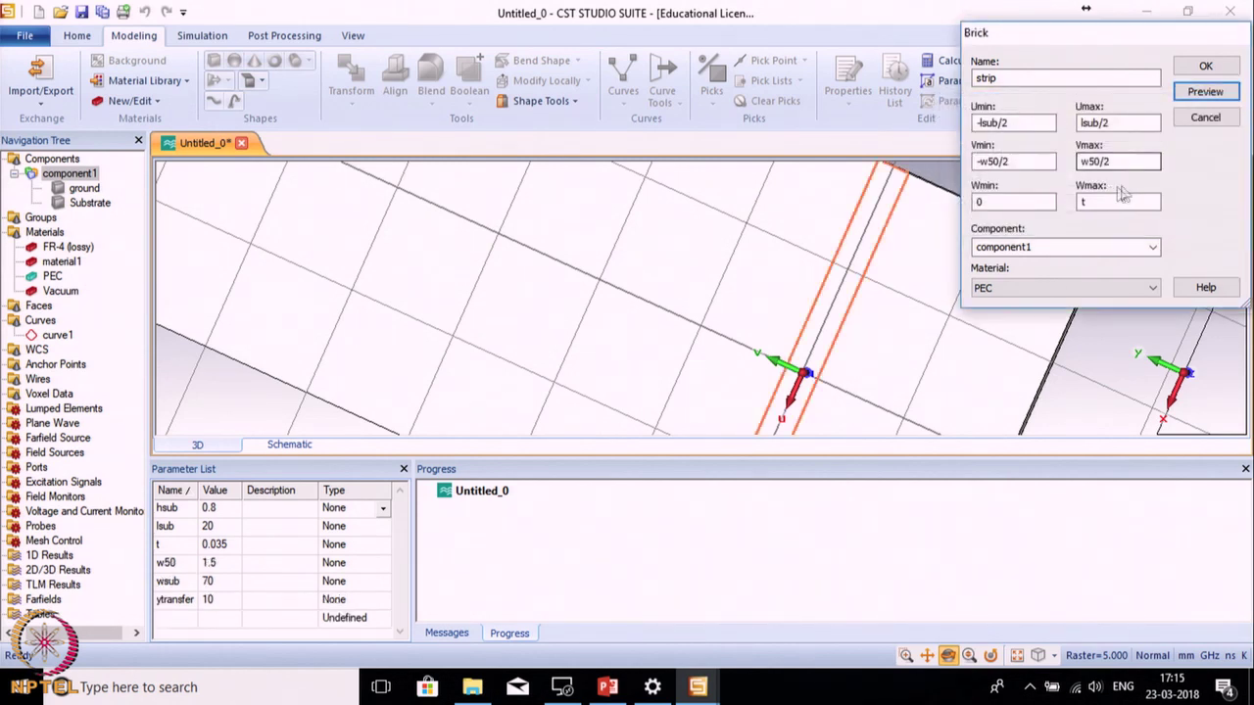
{"action": "scroll", "coordinate": [836, 301], "scroll_direction": "down", "scroll_amount": 3}
{"action": "scroll", "coordinate": [834, 301], "scroll_direction": "up", "scroll_amount": 2}
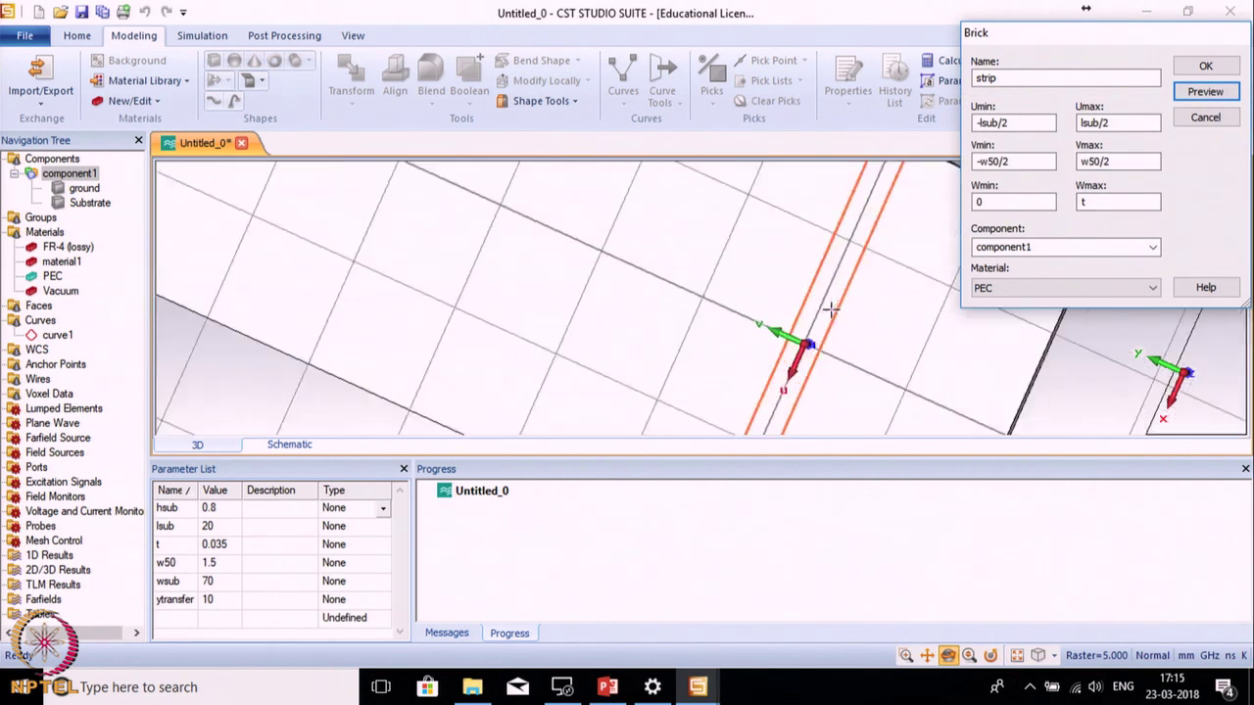
{"action": "scroll", "coordinate": [831, 304], "scroll_direction": "down", "scroll_amount": 1}
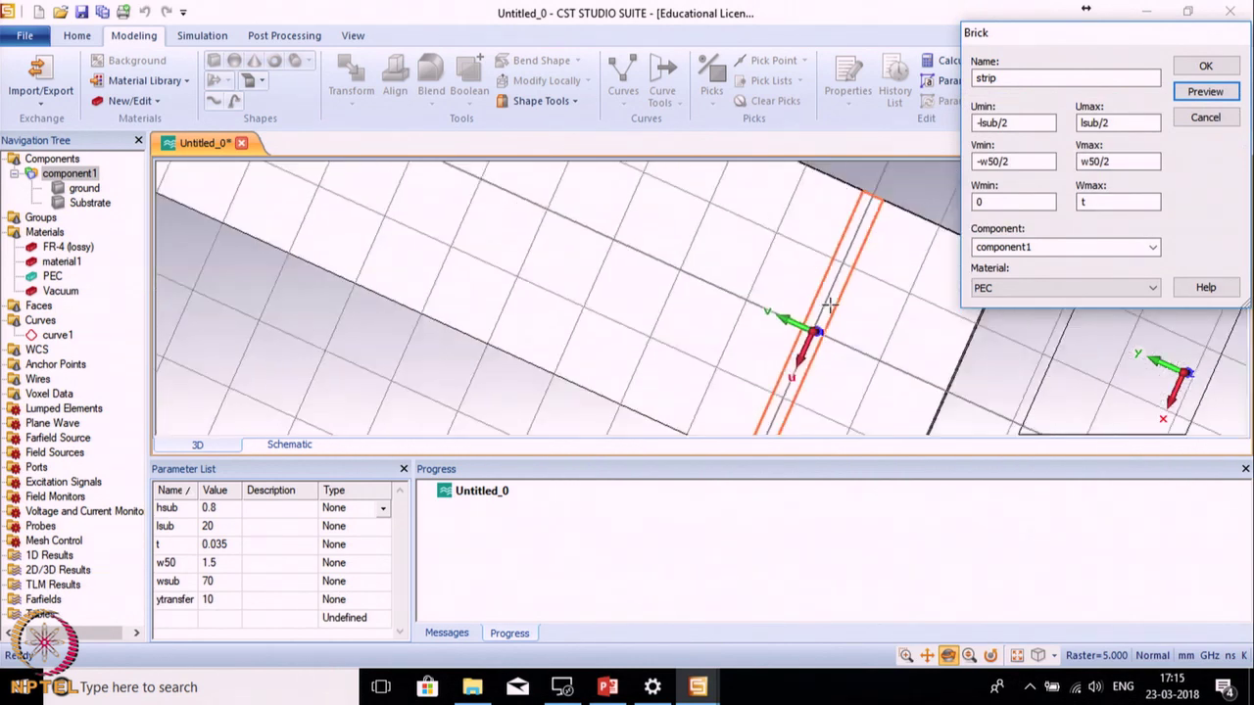
{"action": "left_click", "coordinate": [1205, 70]}
{"action": "scroll", "coordinate": [907, 297], "scroll_direction": "down", "scroll_amount": 1}
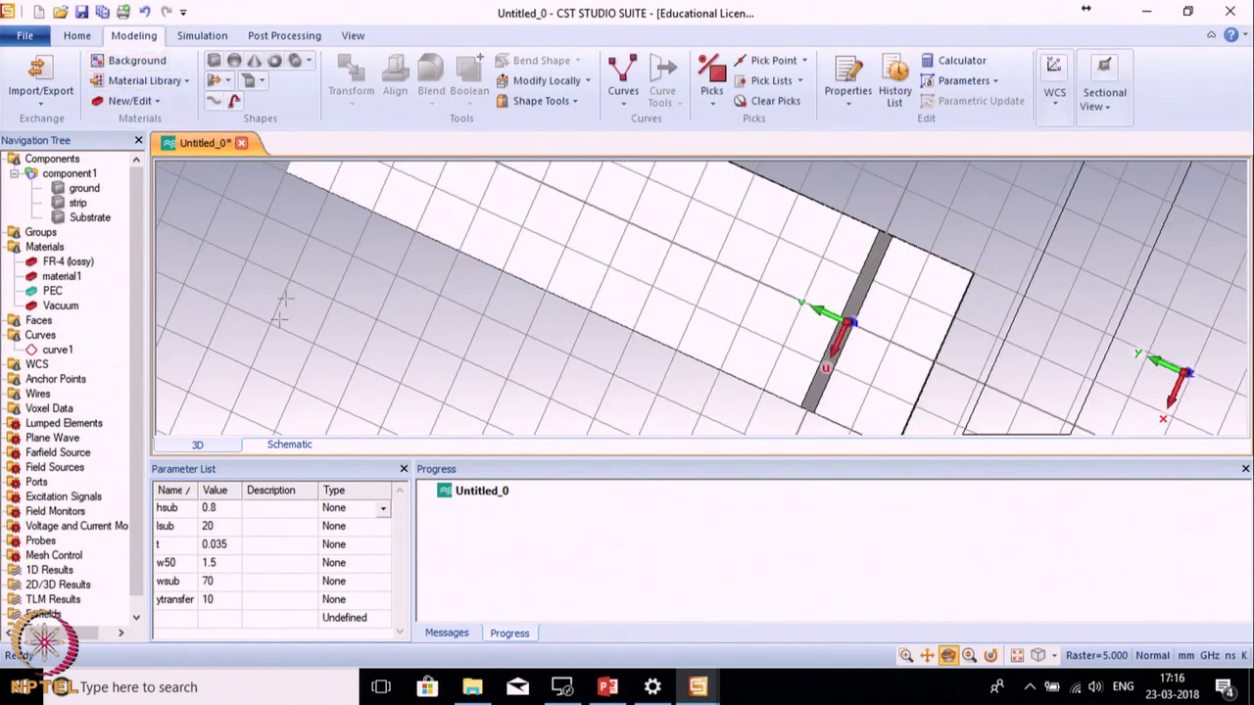
Check the line widths and line length on the PowerPoint filter slide, and return to the CST model
{"action": "left_click", "coordinate": [607, 687]}
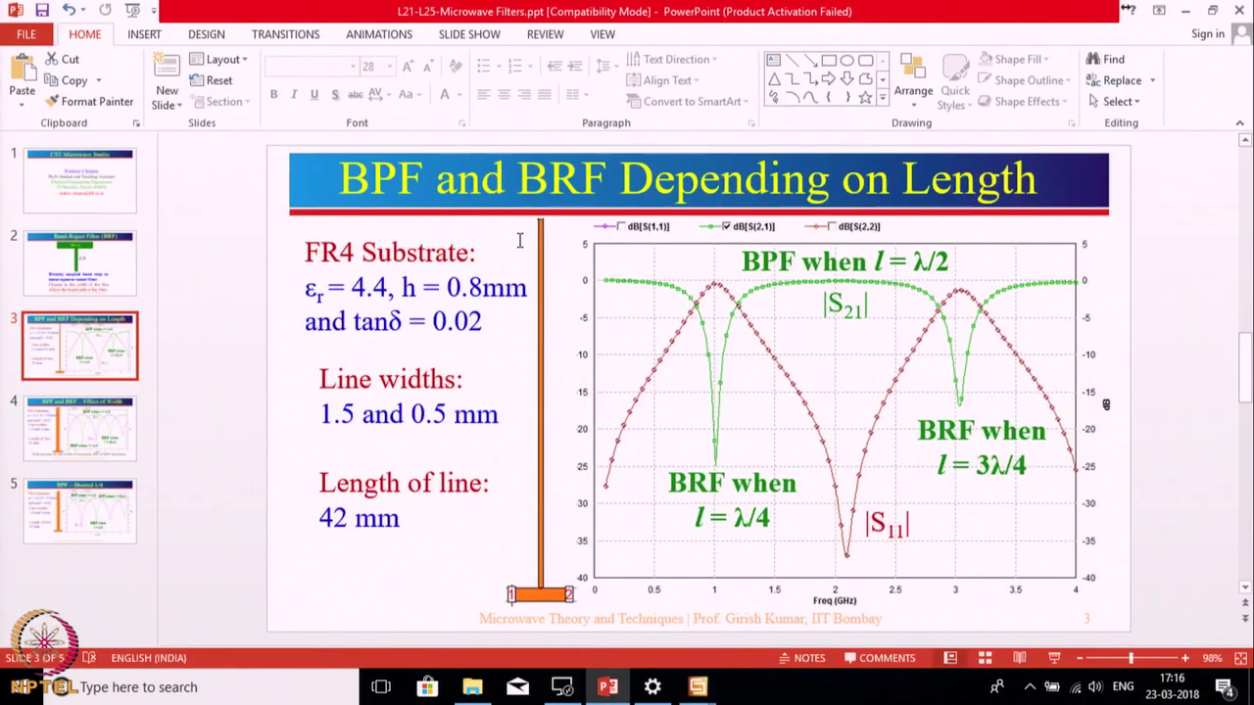
{"action": "mouse_move", "coordinate": [697, 687]}
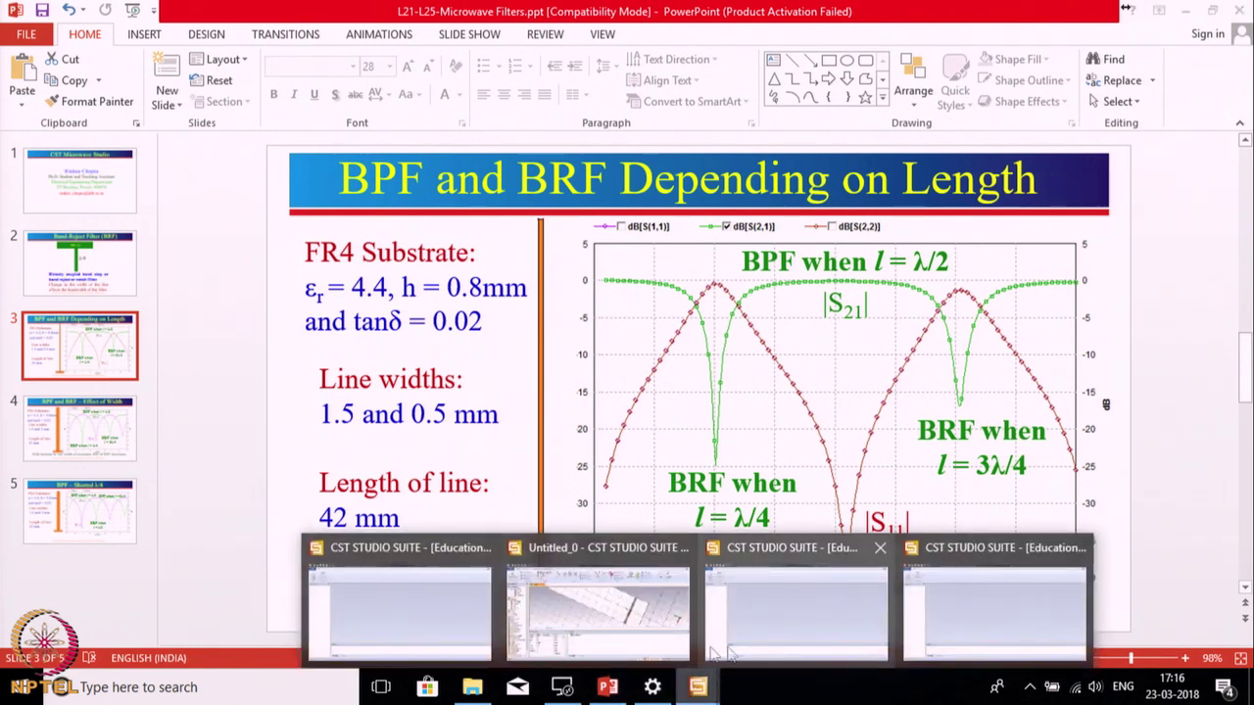
{"action": "left_click", "coordinate": [642, 627]}
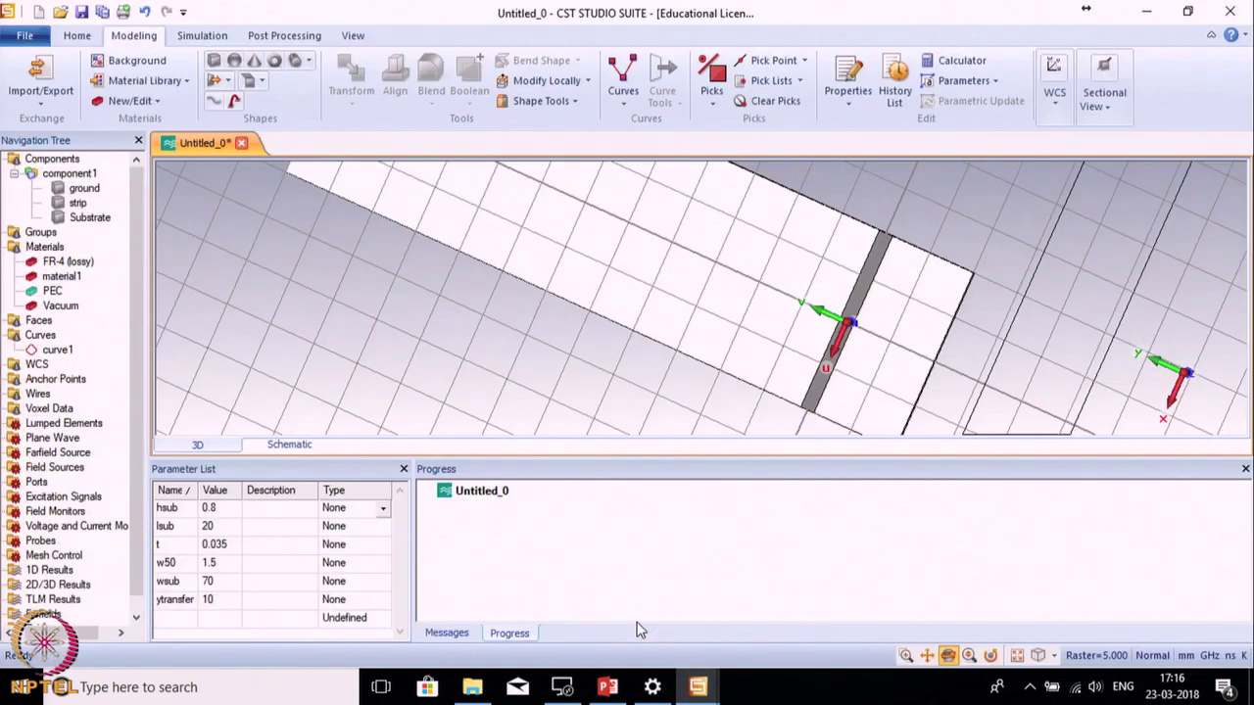
Start a new brick named stub with Umin -wstub/2, Umax wstub/2, Vmax lstub and Wmax t
{"action": "left_click", "coordinate": [215, 61]}
{"action": "key", "text": "Escape"}
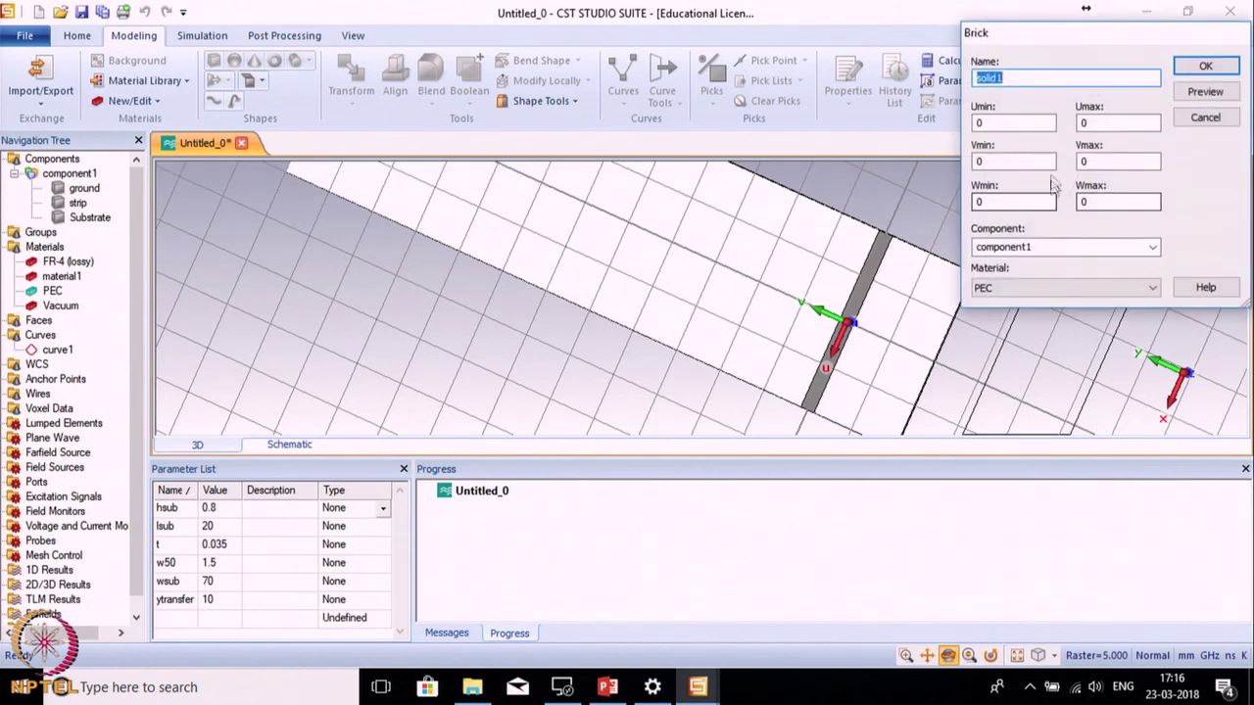
{"action": "type", "text": "stu"}
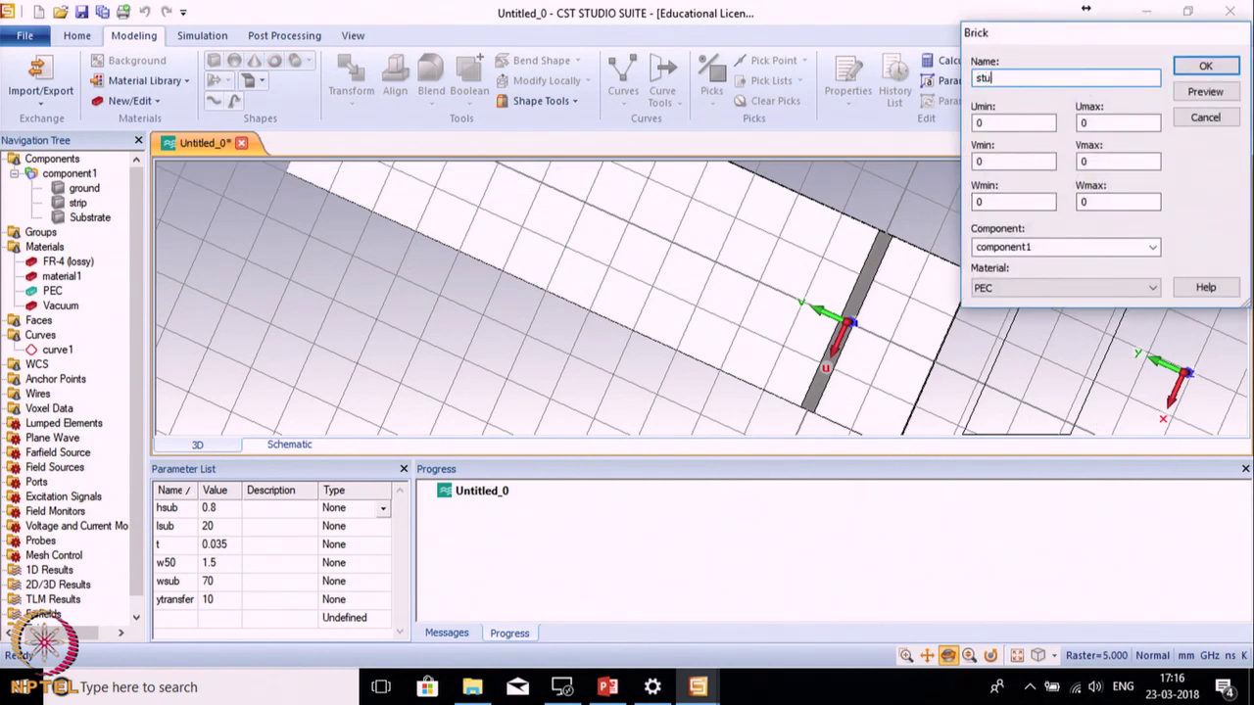
{"action": "type", "text": "b"}
{"action": "key", "text": "Tab"}
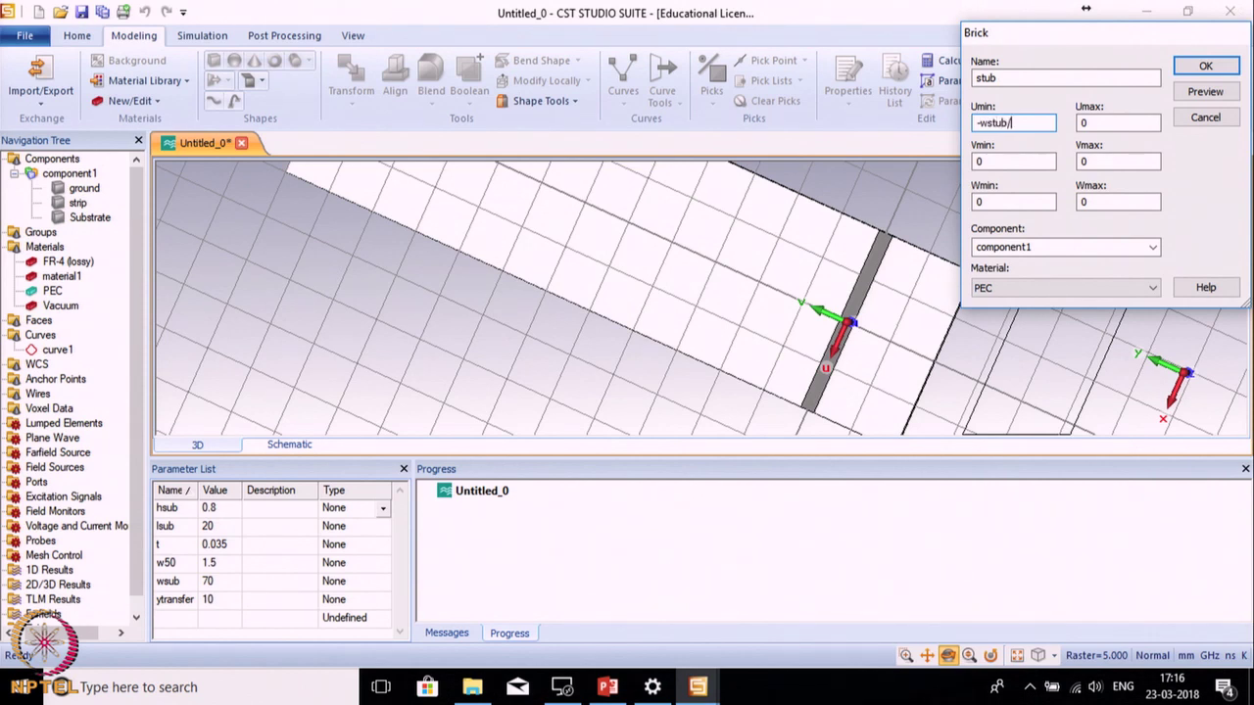
{"action": "left_click_drag", "start_coordinate": [1019, 122], "coordinate": [983, 123]}
{"action": "key", "text": "ctrl+c"}
{"action": "double_click", "coordinate": [1081, 124]}
{"action": "key", "text": "ctrl+v"}
{"action": "double_click", "coordinate": [1083, 162]}
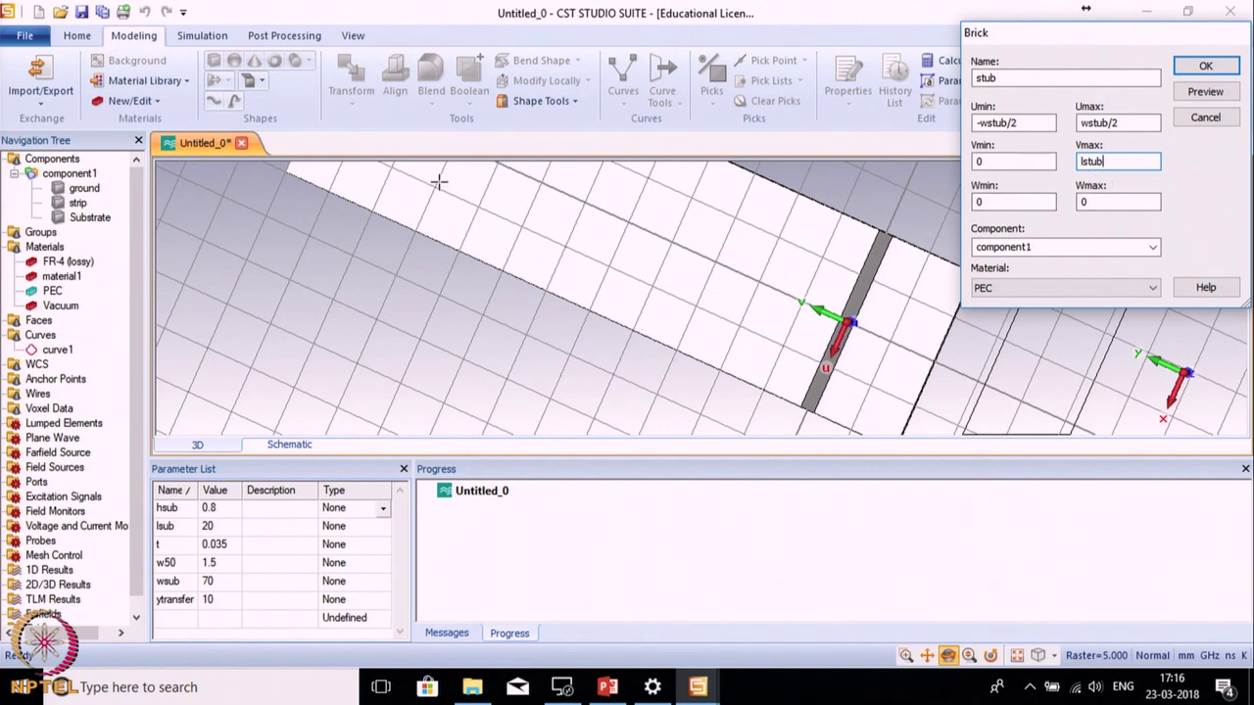
{"action": "double_click", "coordinate": [1116, 201]}
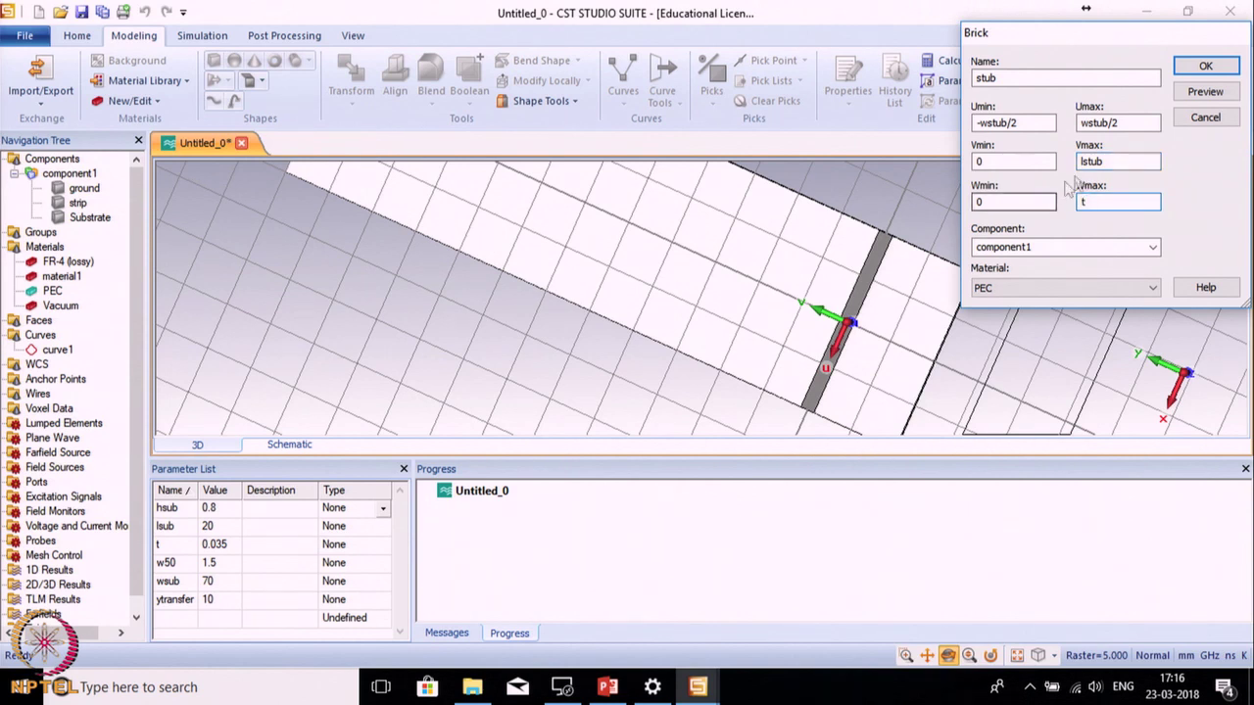
Preview the stub, define the missing parameters wstub as 0.5 and lstub as 42, and create the brick
{"action": "left_click", "coordinate": [1205, 91]}
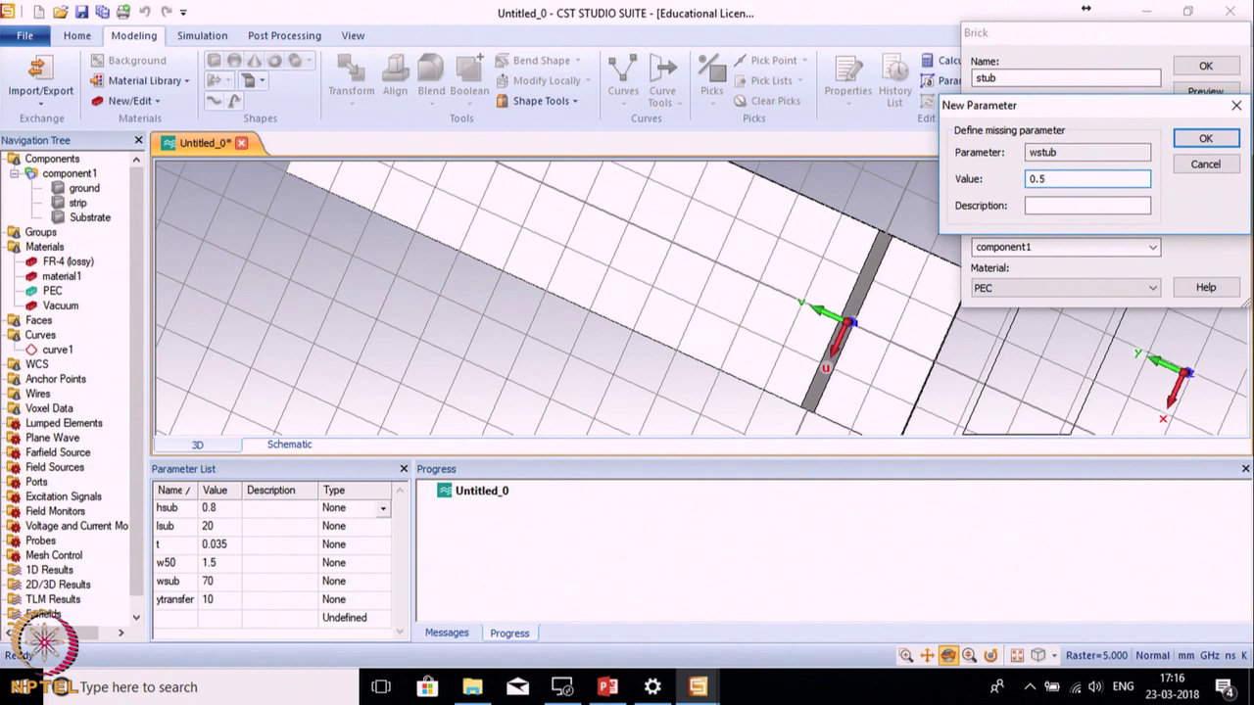
{"action": "left_click", "coordinate": [1205, 138]}
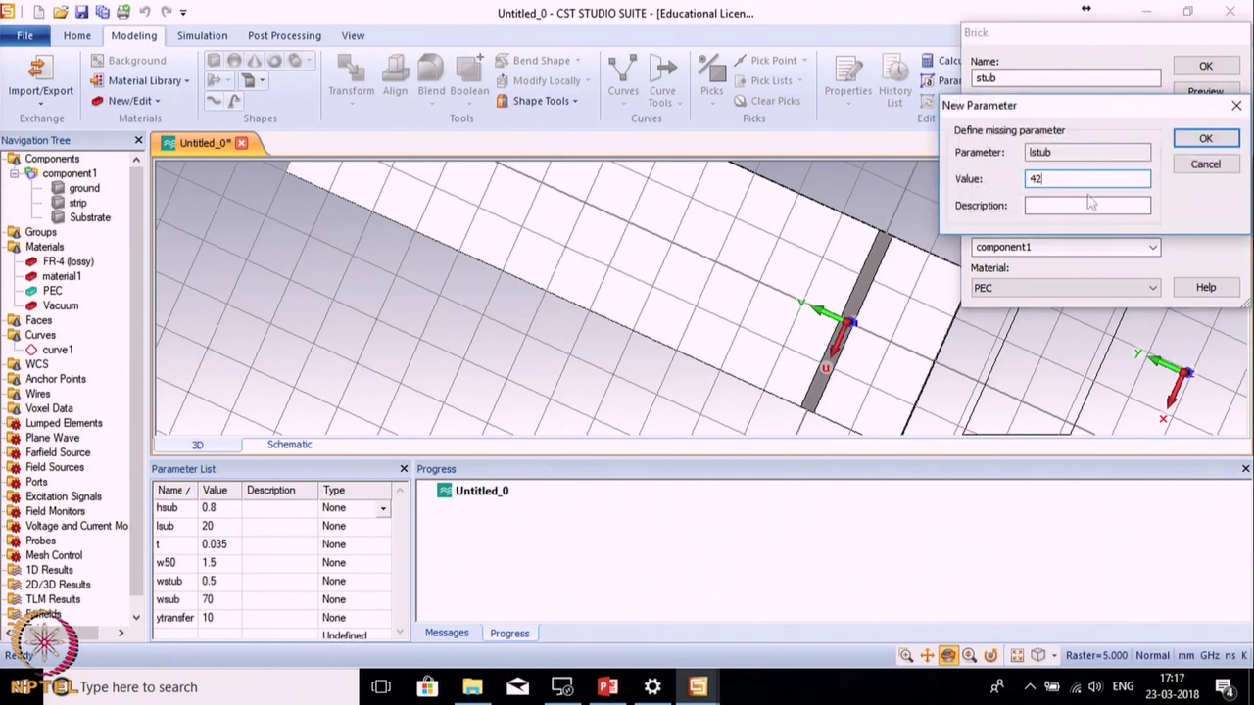
{"action": "left_click", "coordinate": [1205, 138]}
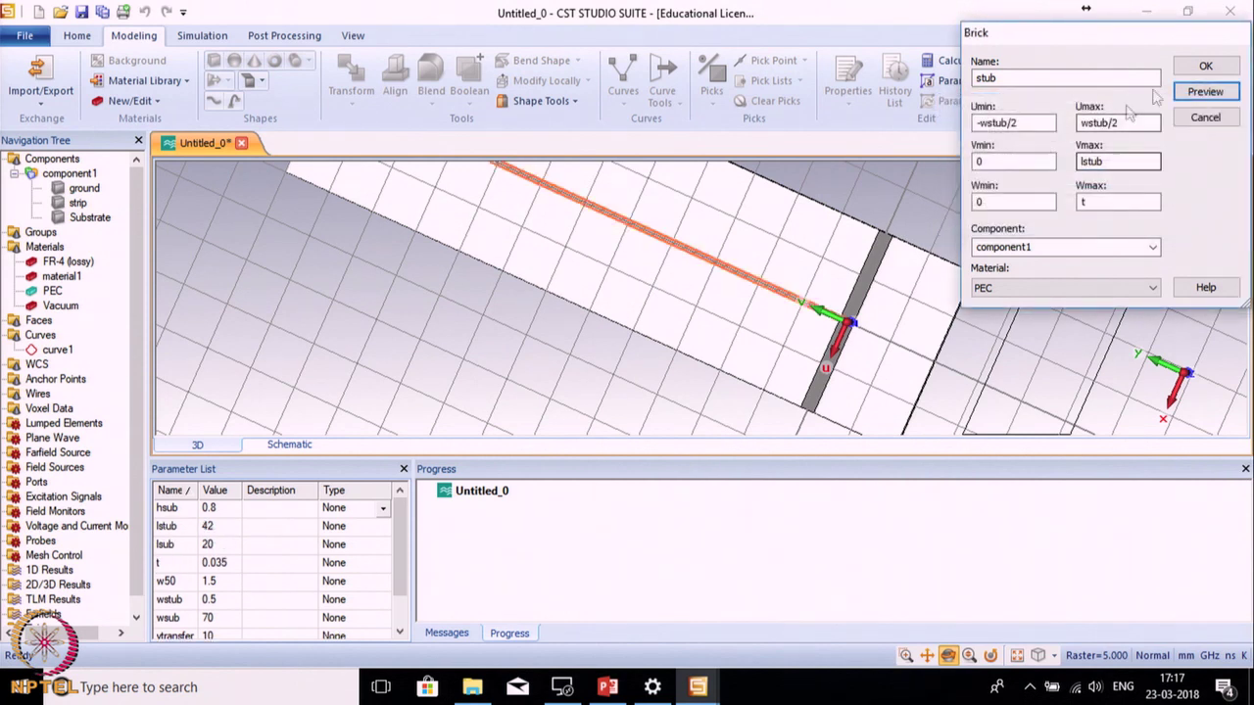
{"action": "left_click", "coordinate": [1205, 66]}
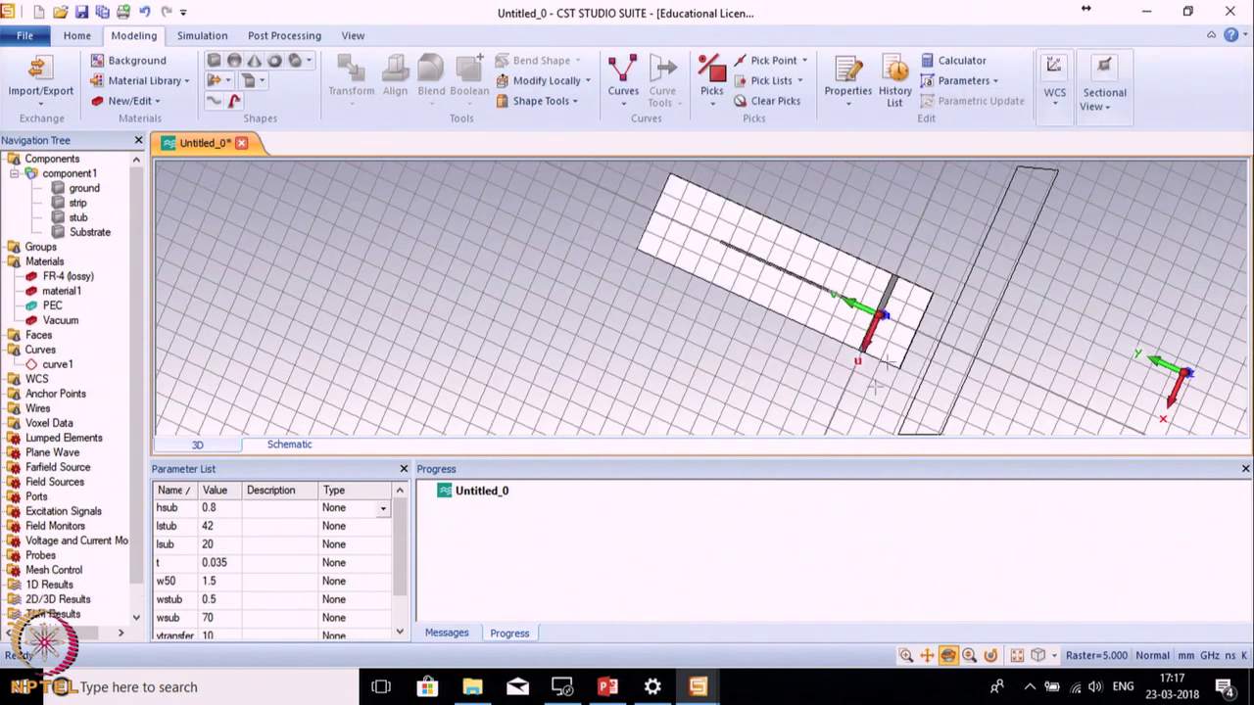
Pick the strip's end face at the substrate edge as the base for a waveguide port
{"action": "scroll", "coordinate": [873, 386], "scroll_direction": "up", "scroll_amount": 3}
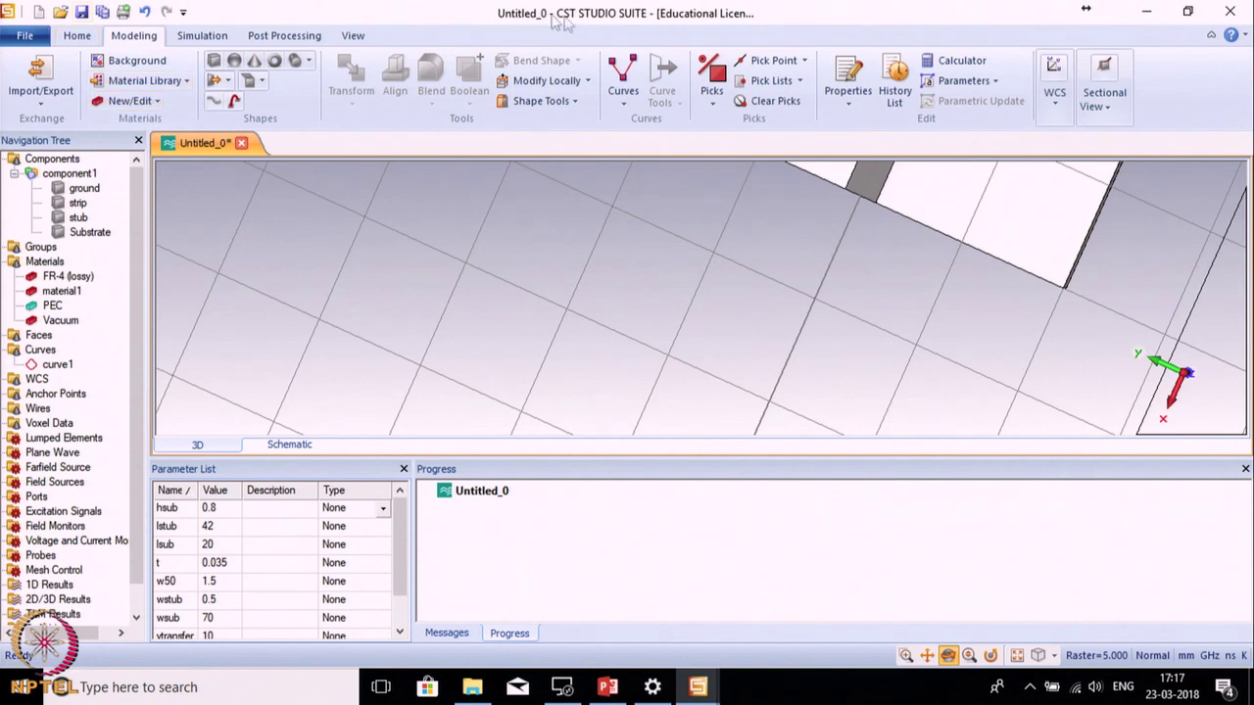
{"action": "left_click", "coordinate": [712, 79]}
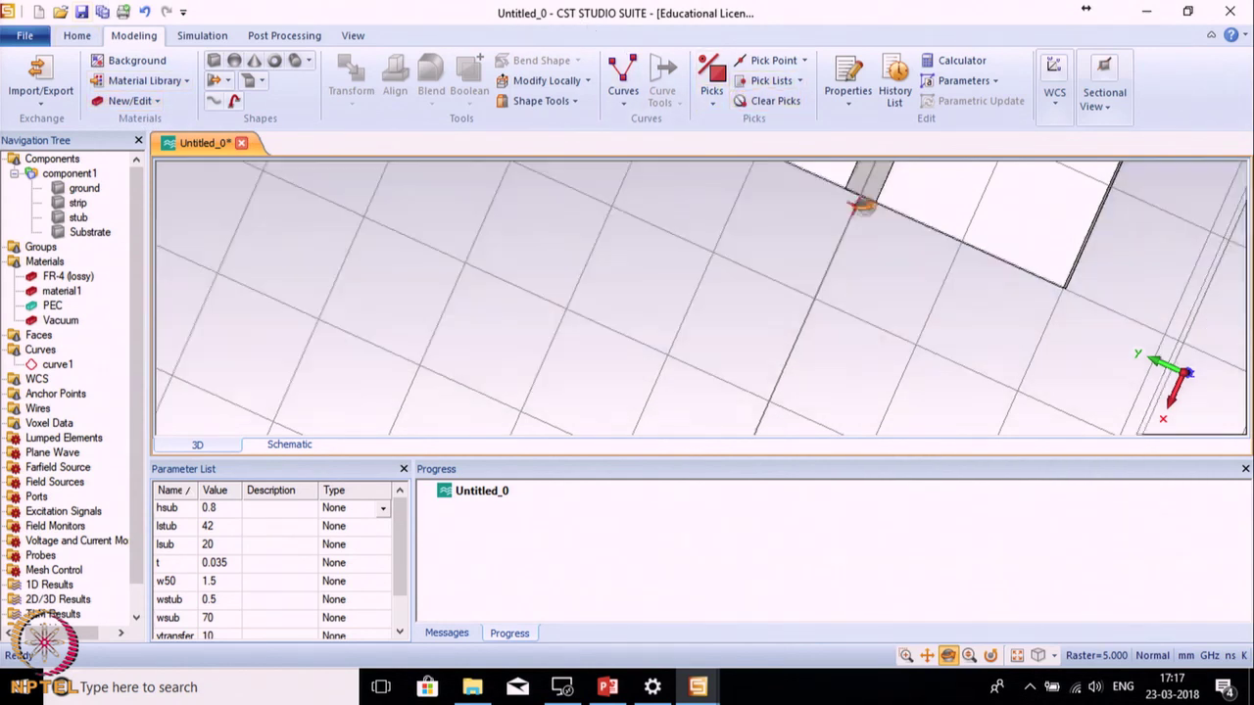
{"action": "scroll", "coordinate": [856, 223], "scroll_direction": "down", "scroll_amount": 4}
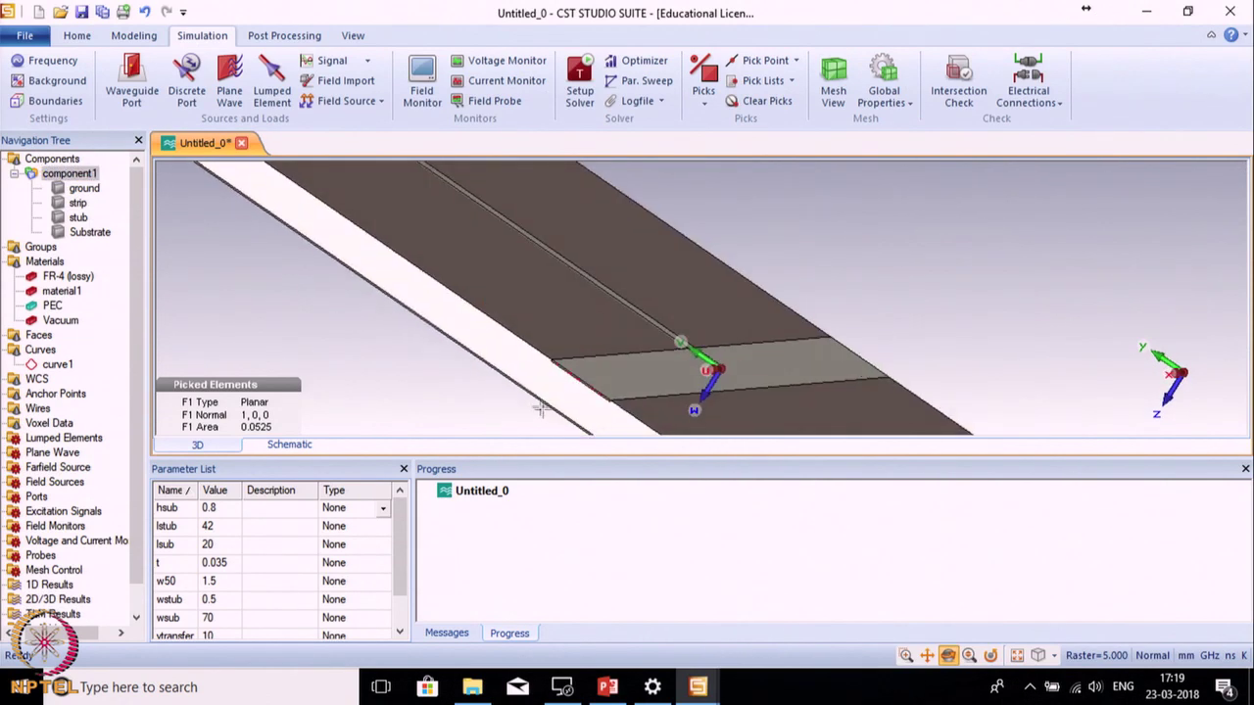
{"action": "scroll", "coordinate": [572, 389], "scroll_direction": "up", "scroll_amount": 4}
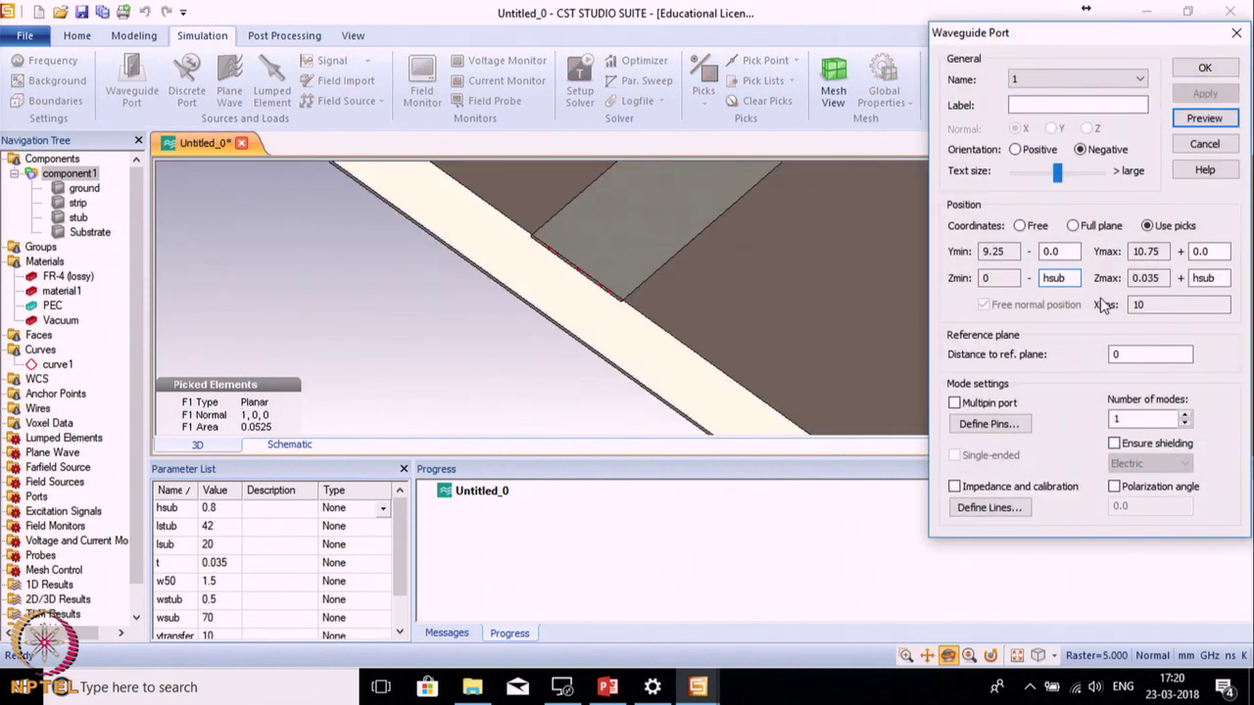
Set the Zmin offset of waveguide port 1 to 3*(w50/hsub) and preview the port
{"action": "left_click", "coordinate": [1046, 278]}
{"action": "type", "text": "3*"}
{"action": "left_click_drag", "start_coordinate": [1077, 278], "coordinate": [882, 275]}
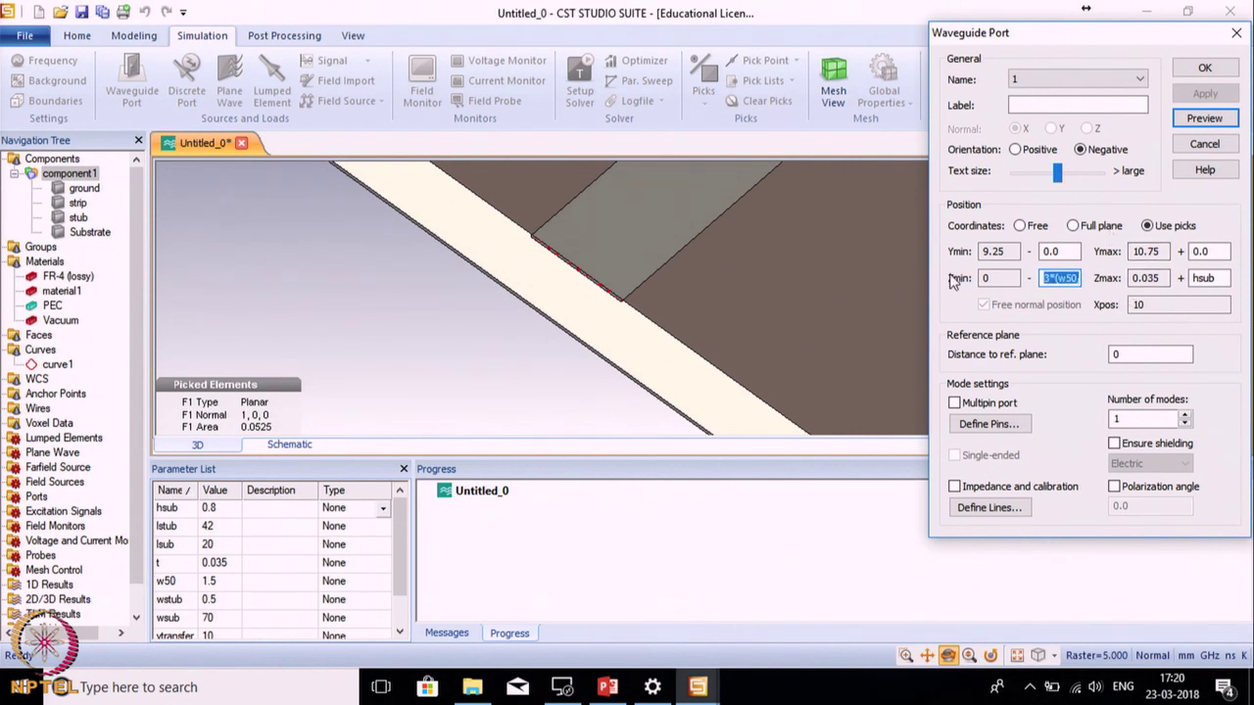
{"action": "left_click", "coordinate": [1204, 119]}
Set the Ymin and Ymax offsets of waveguide port 1 to 3*(w50/hsub), preview it and create the port
{"action": "double_click", "coordinate": [1059, 250]}
{"action": "key", "text": "ctrl+v"}
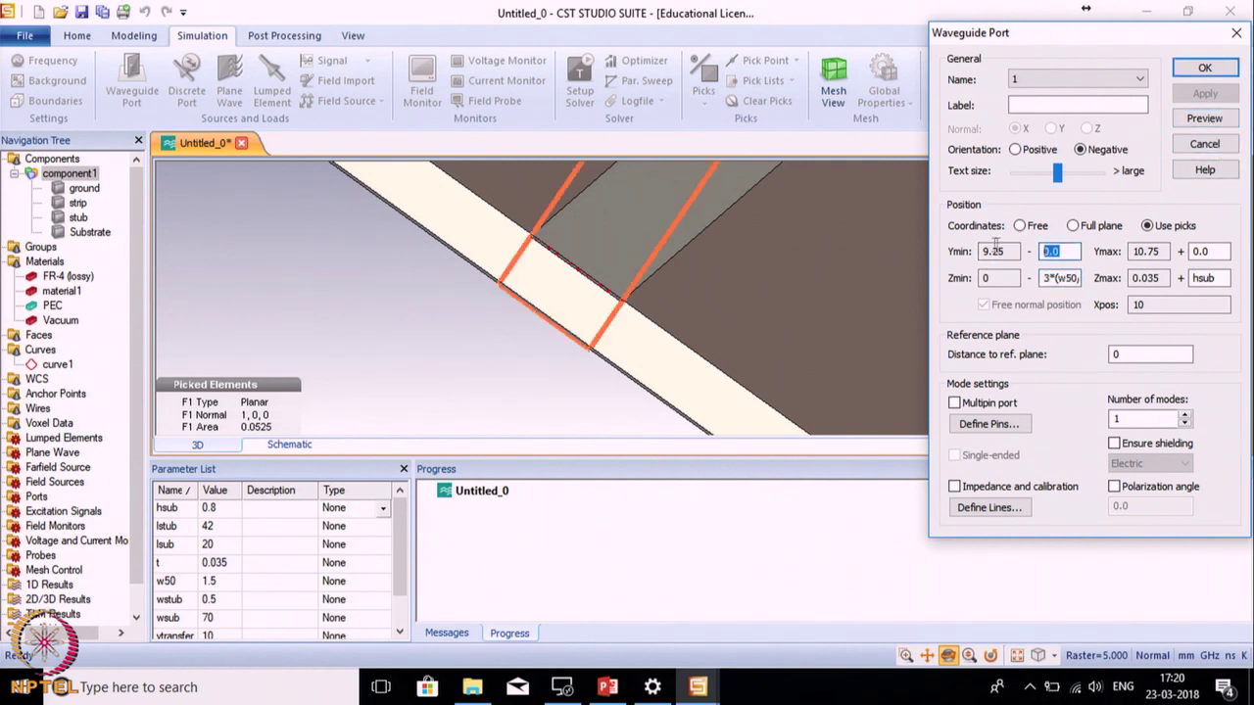
{"action": "double_click", "coordinate": [1225, 251]}
{"action": "key", "text": "ctrl+v"}
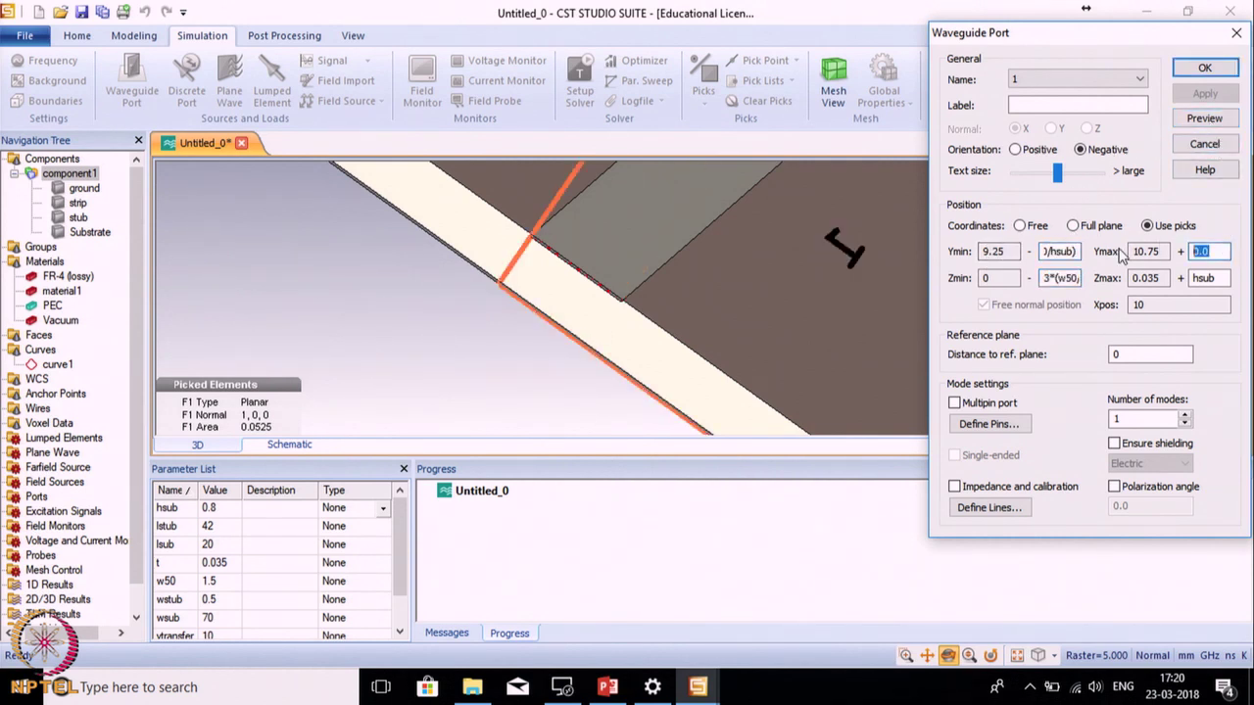
{"action": "left_click", "coordinate": [1203, 118]}
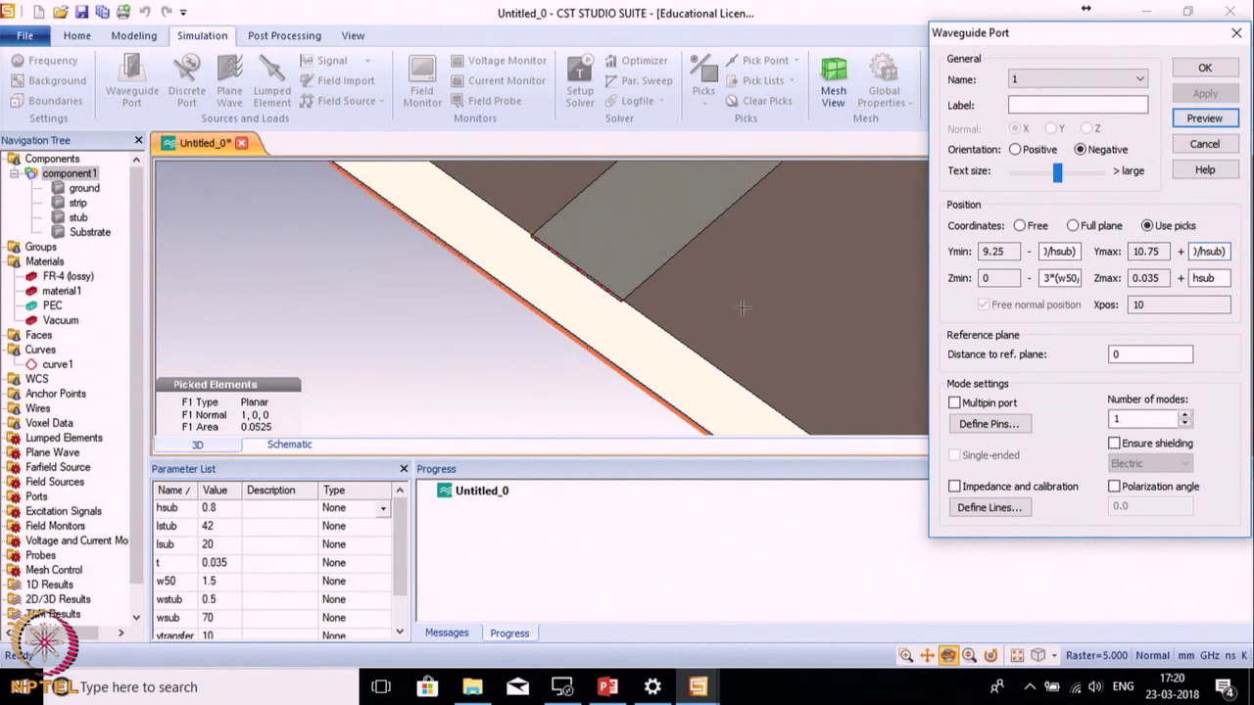
{"action": "scroll", "coordinate": [780, 275], "scroll_direction": "down", "scroll_amount": 5}
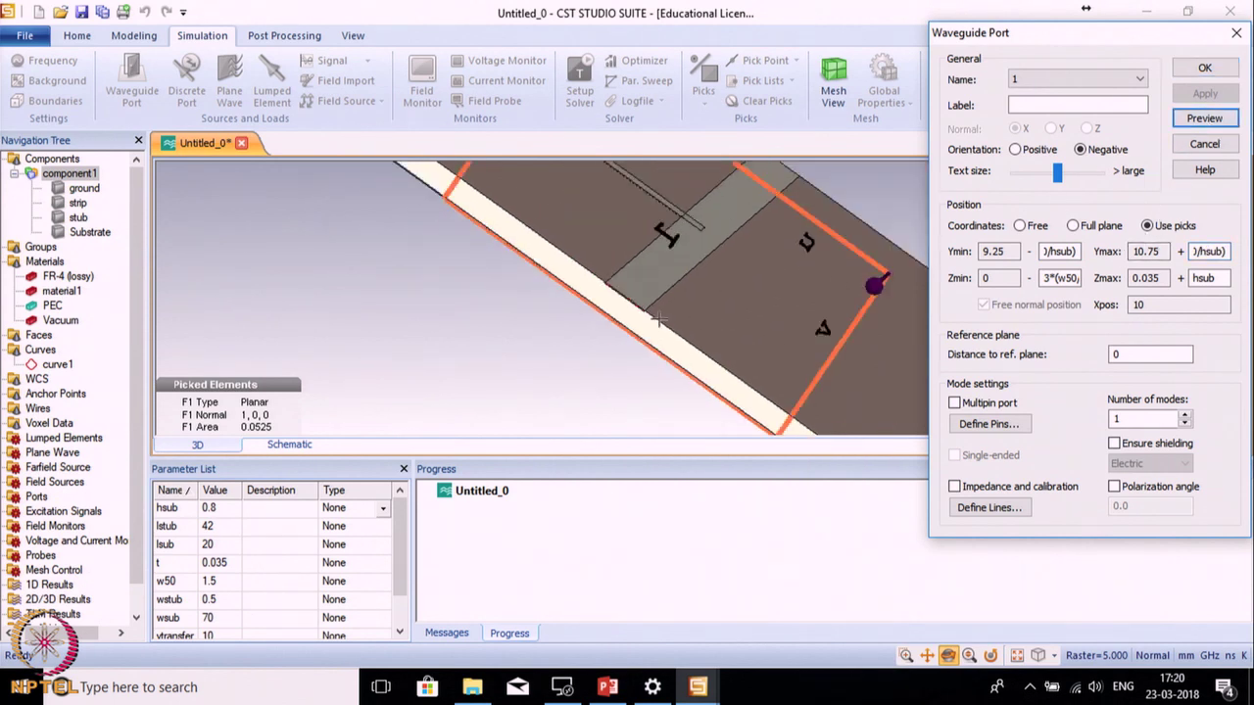
{"action": "left_click", "coordinate": [1203, 68]}
Create waveguide port 2 on the strip's opposite end face, using the 3*(w50/hsub) Y and Zmin offsets and the hsub Zmax offset
{"action": "left_click_drag", "start_coordinate": [680, 400], "coordinate": [999, 328]}
{"action": "scroll", "coordinate": [912, 299], "scroll_direction": "up", "scroll_amount": 10}
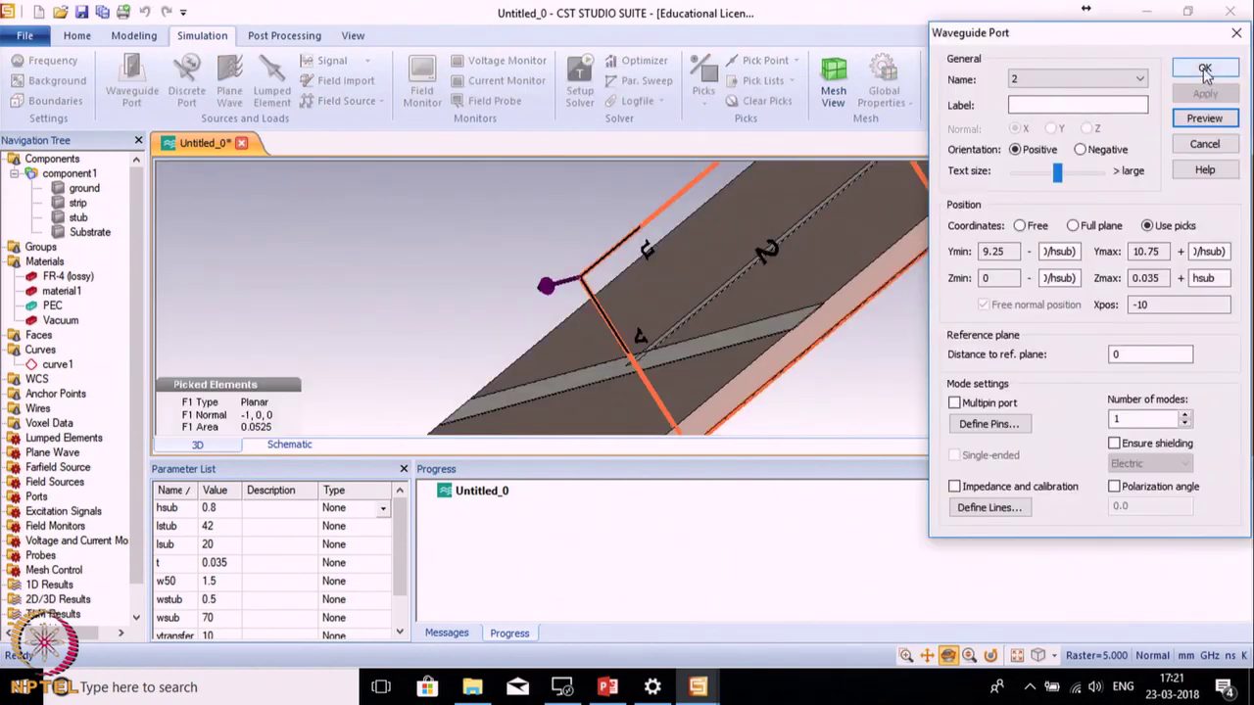
{"action": "left_click", "coordinate": [1204, 69]}
Start the time domain solver for all ports with a hexahedral mesh, -40 dB accuracy and adaptive mesh refinement
{"action": "left_click_drag", "start_coordinate": [979, 294], "coordinate": [770, 284]}
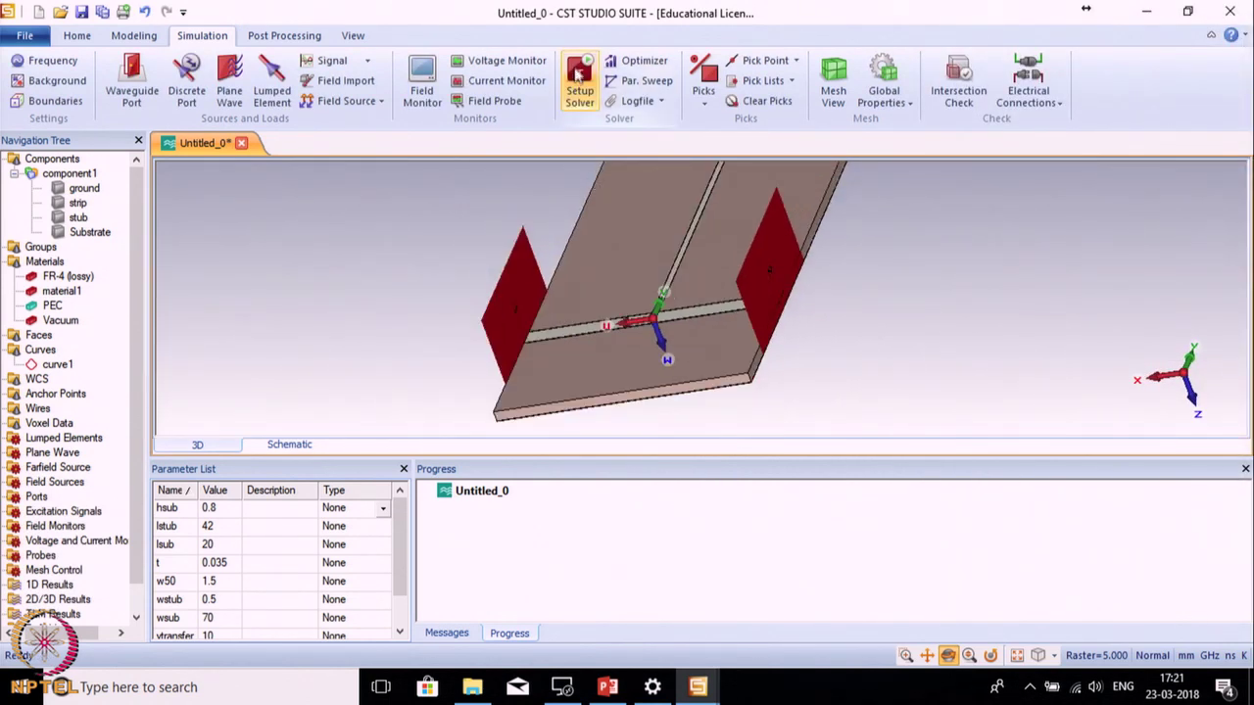
{"action": "left_click", "coordinate": [580, 86]}
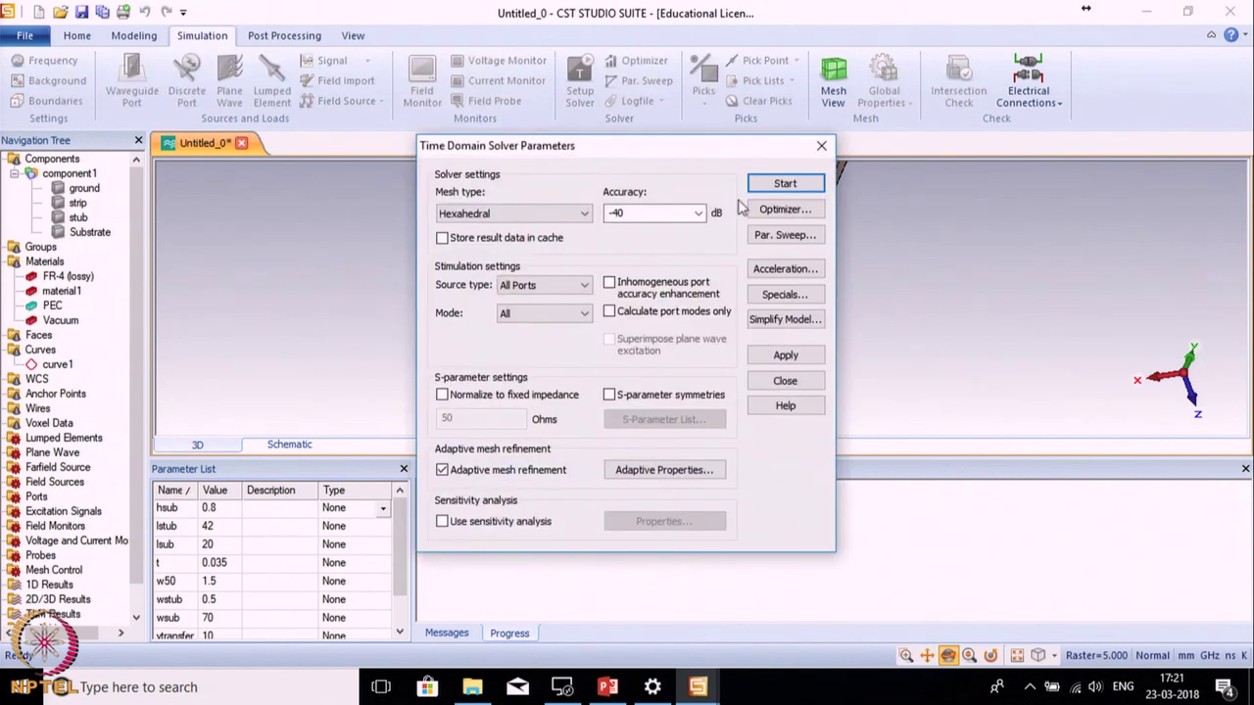
{"action": "left_click", "coordinate": [785, 184]}
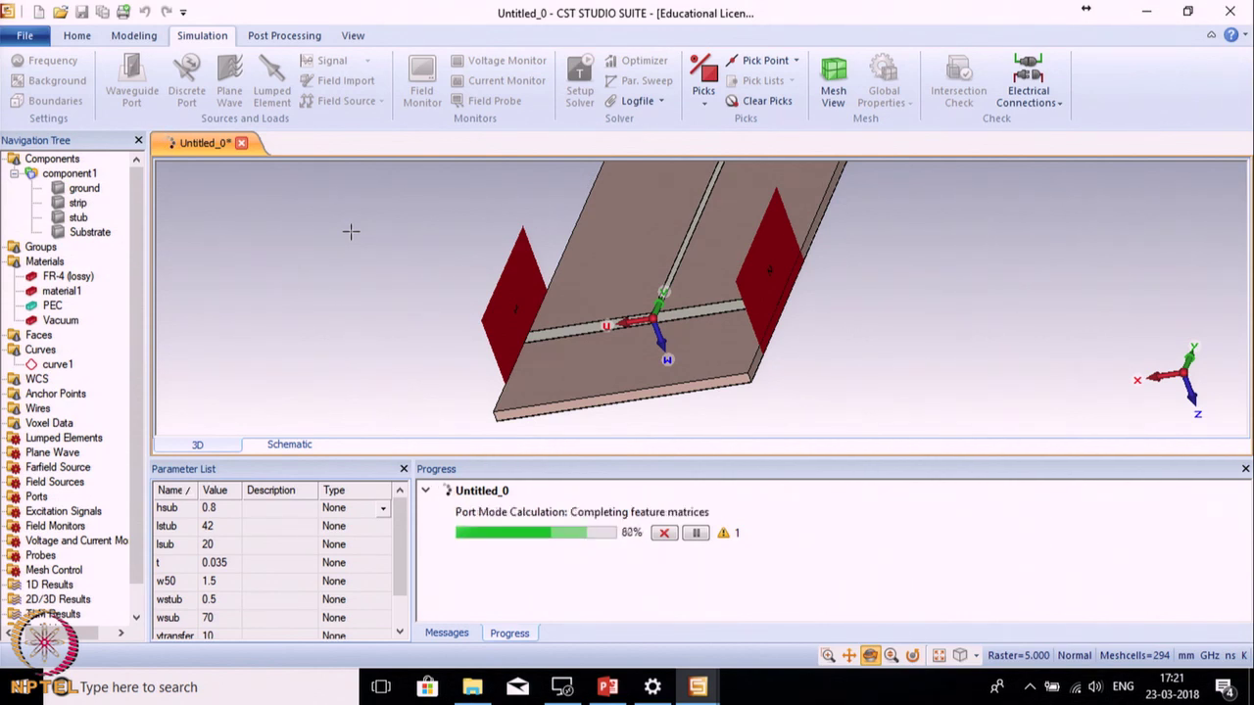
{"action": "scroll", "coordinate": [353, 231], "scroll_direction": "down", "scroll_amount": 3}
{"action": "scroll", "coordinate": [491, 215], "scroll_direction": "up", "scroll_amount": 3}
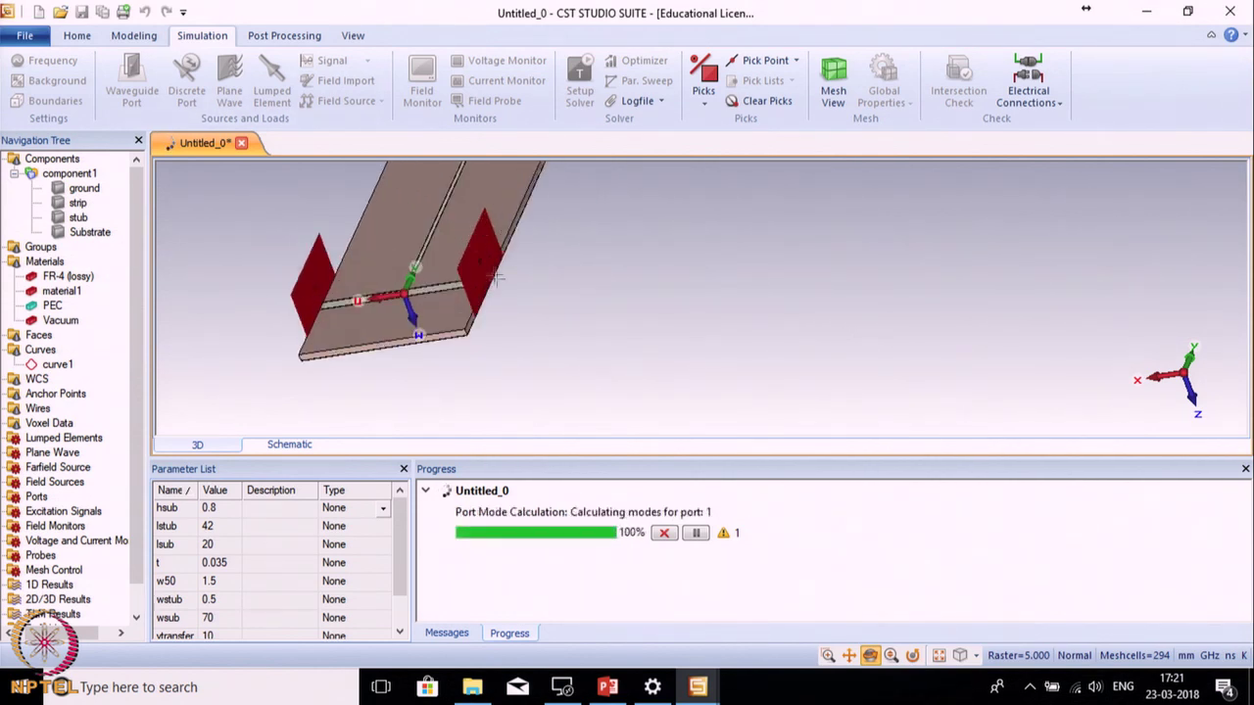
{"action": "scroll", "coordinate": [492, 216], "scroll_direction": "down", "scroll_amount": 2}
{"action": "scroll", "coordinate": [491, 218], "scroll_direction": "up", "scroll_amount": 2}
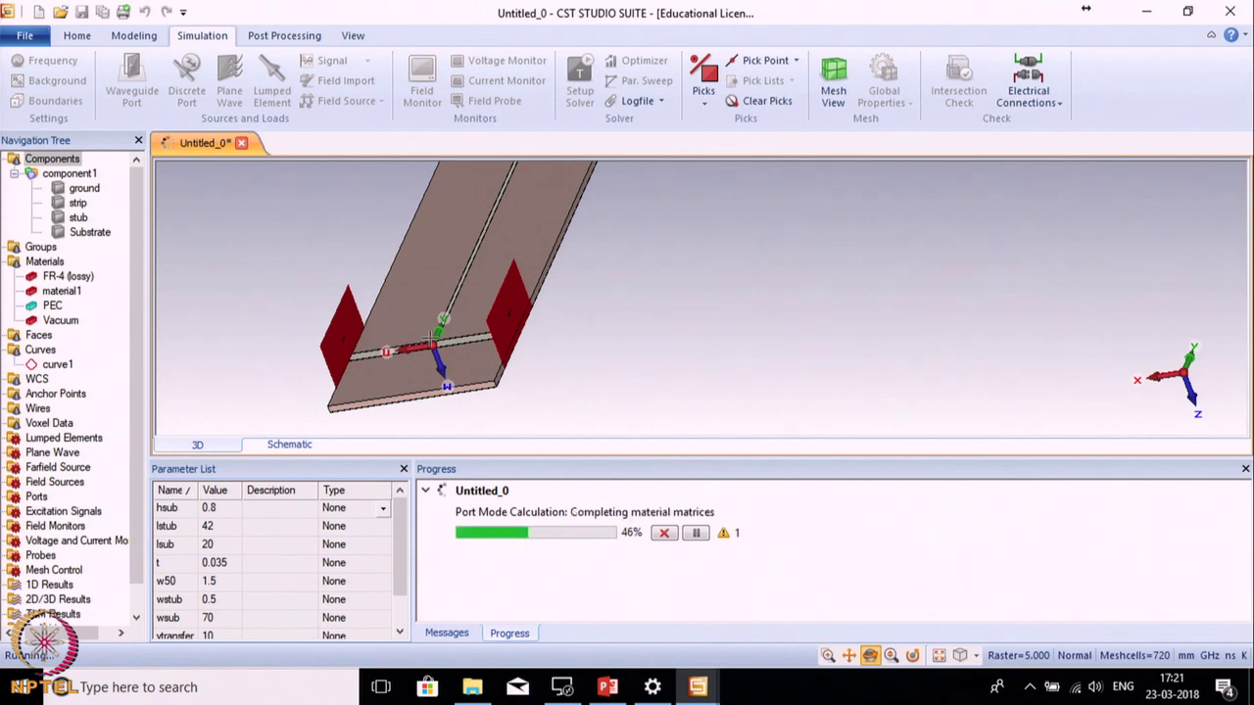
{"action": "scroll", "coordinate": [437, 332], "scroll_direction": "up", "scroll_amount": 2}
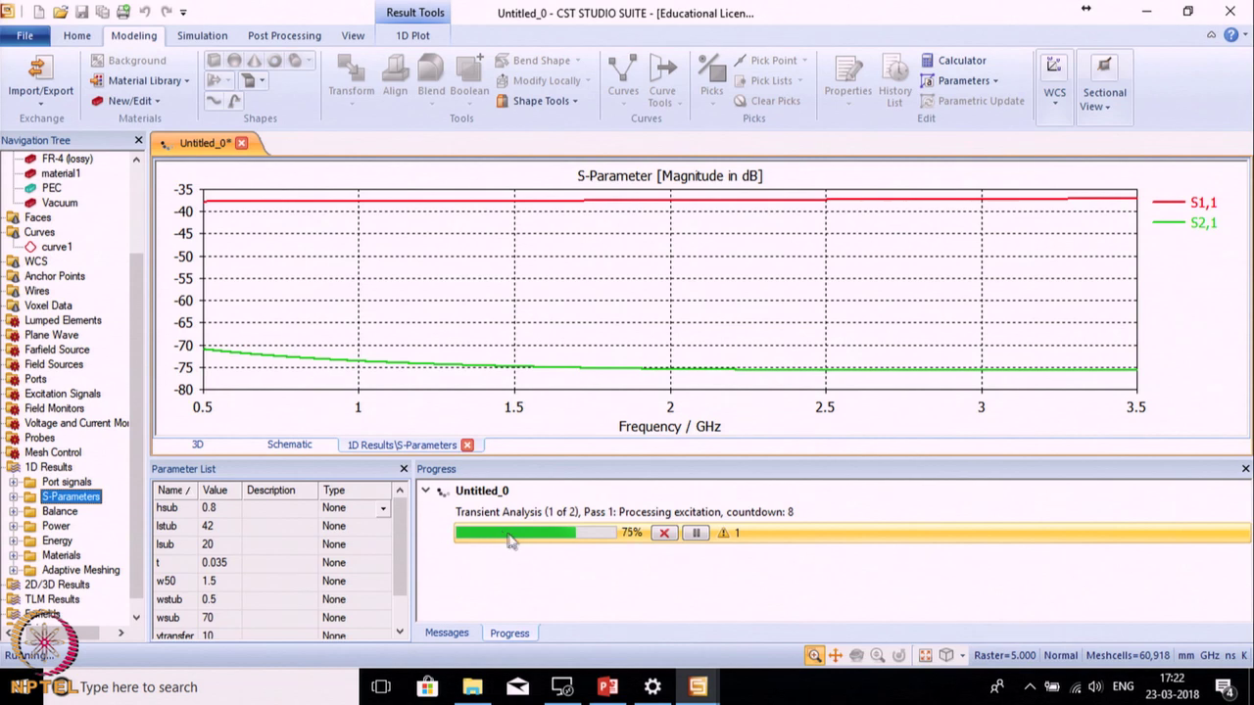
Display the solver messages for the running transient analysis
{"action": "left_click", "coordinate": [448, 634]}
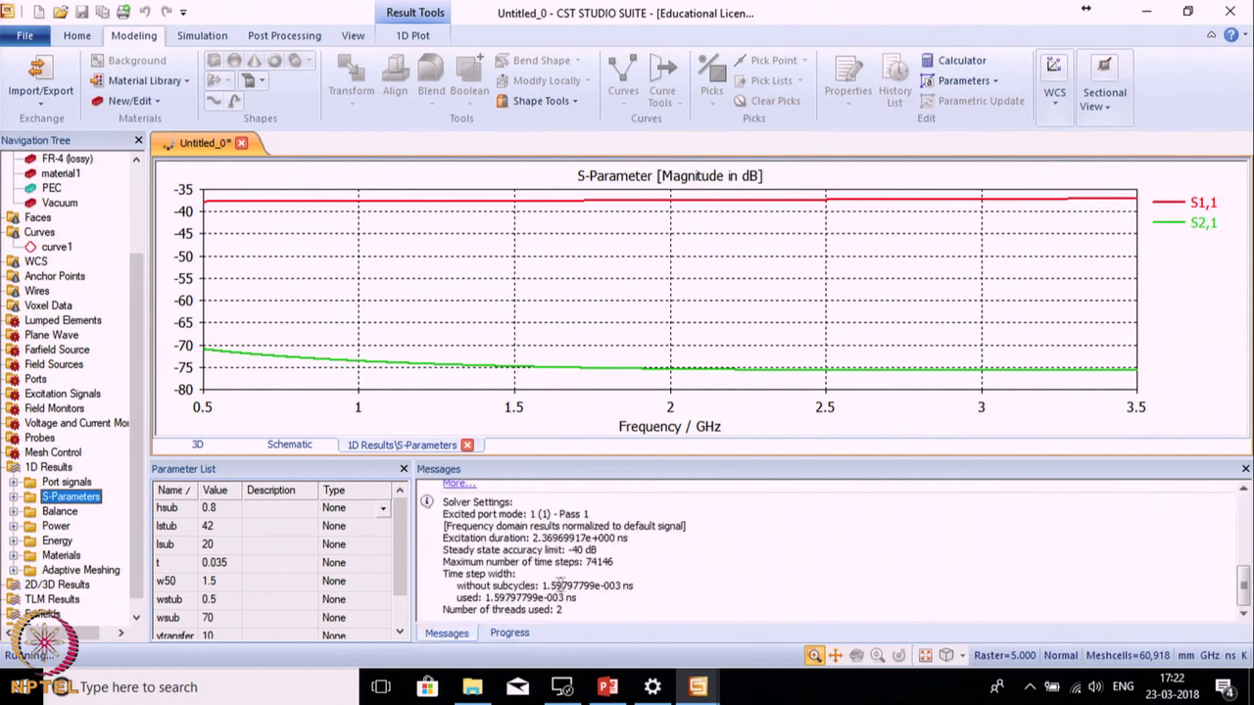